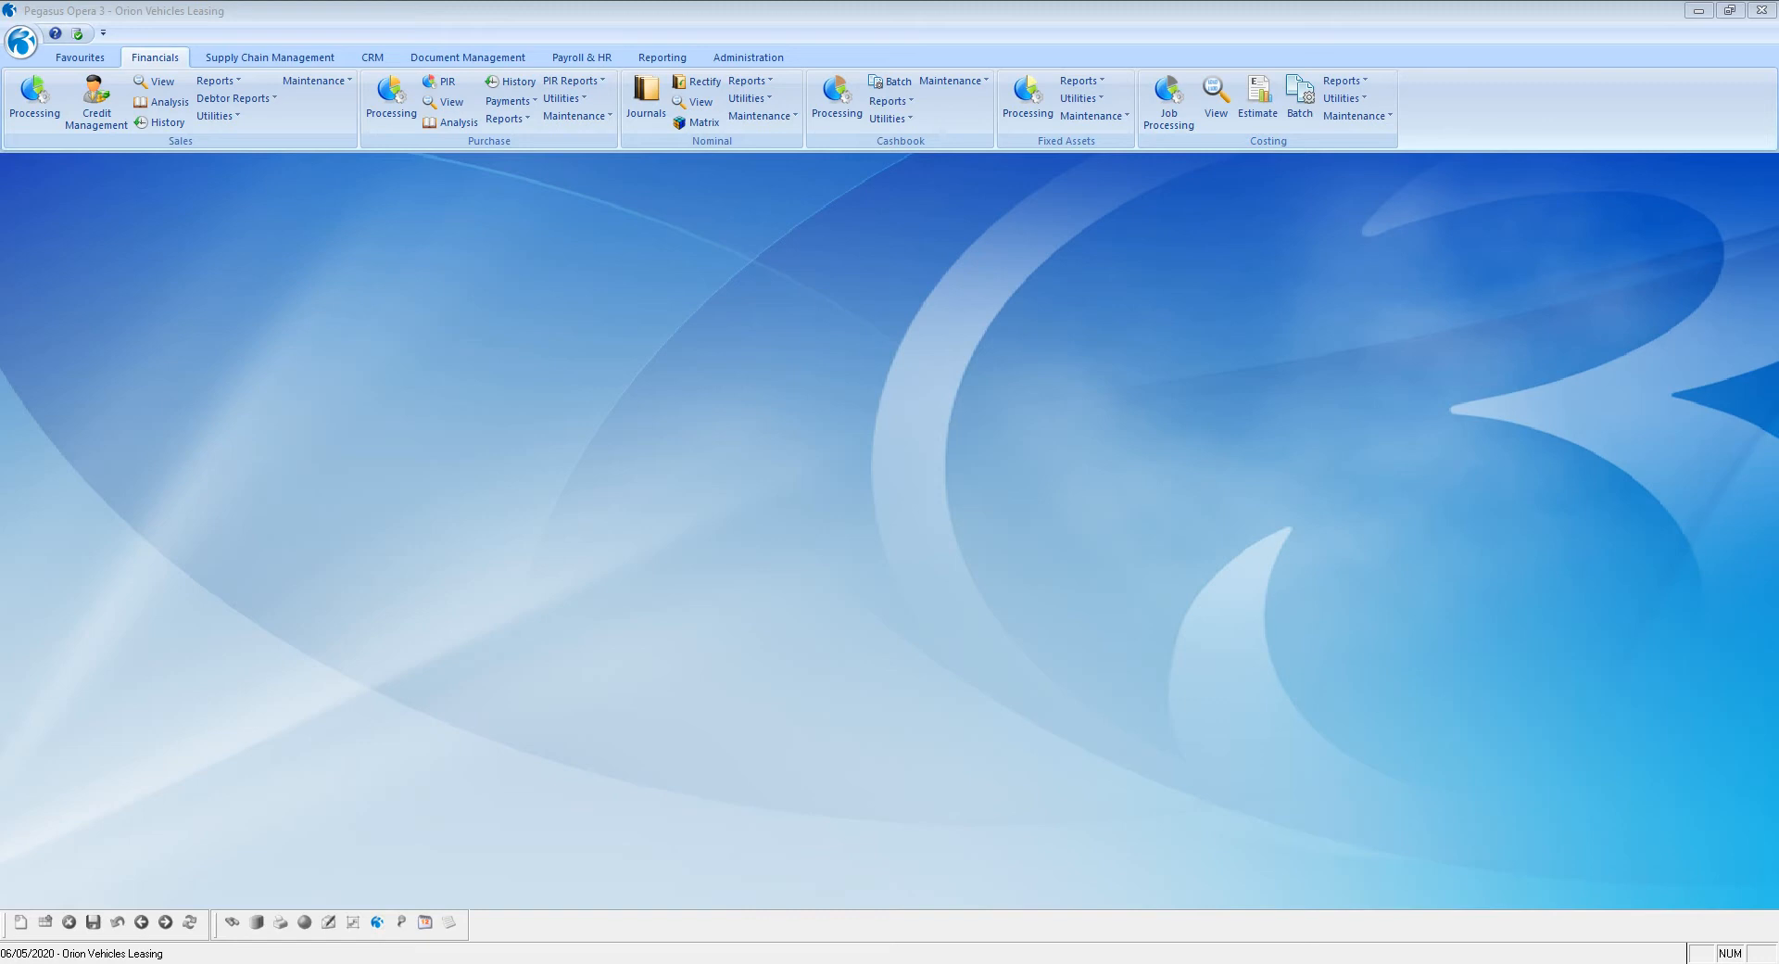
- Open cashbook processing and view the general details of the C325 Euro Bank Account
left_click(835, 105)
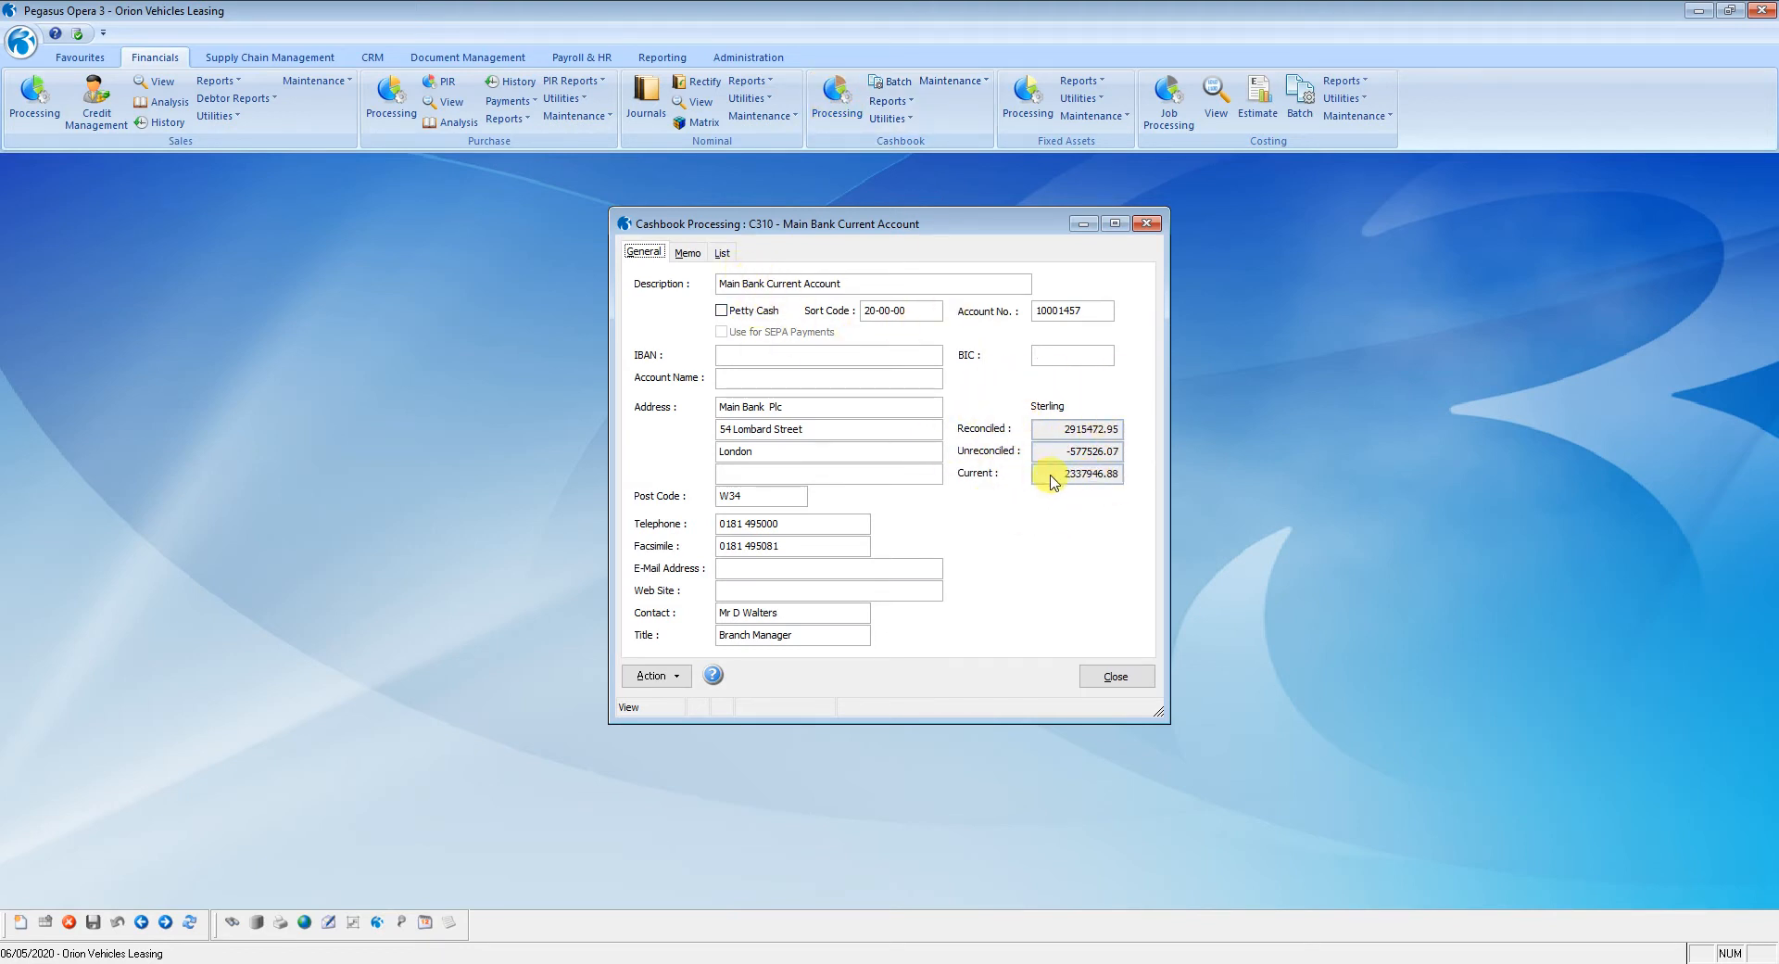
left_click(722, 252)
left_click(723, 346)
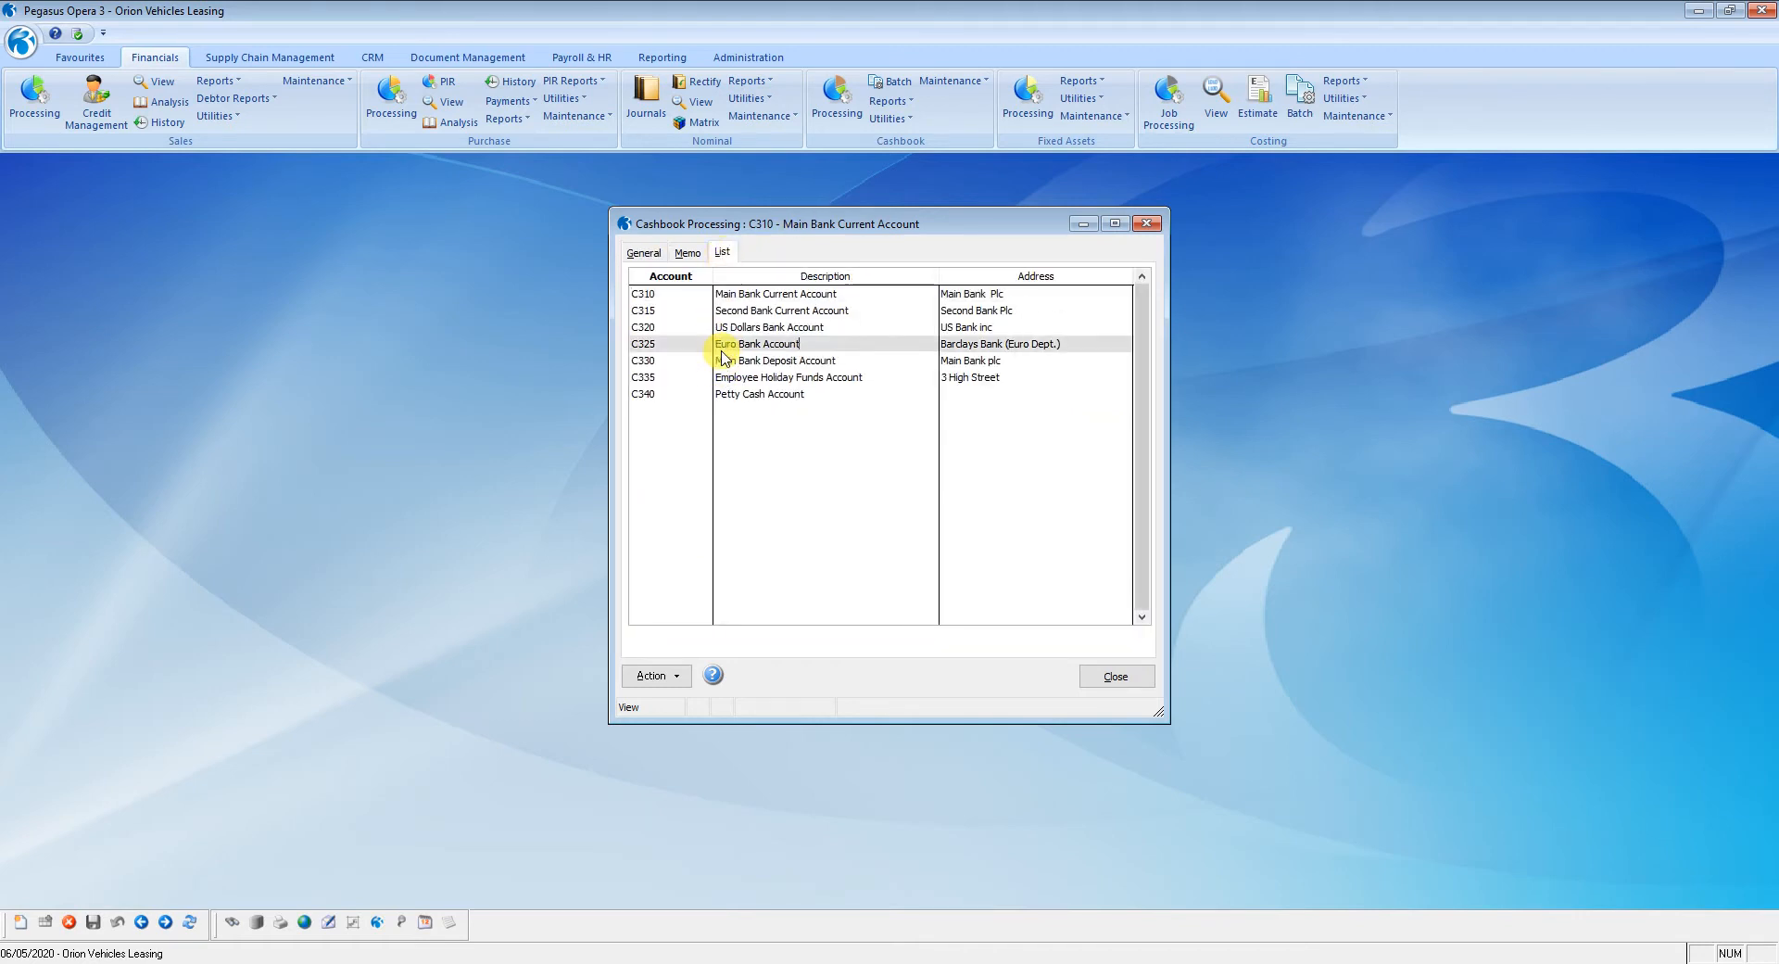
left_click(643, 252)
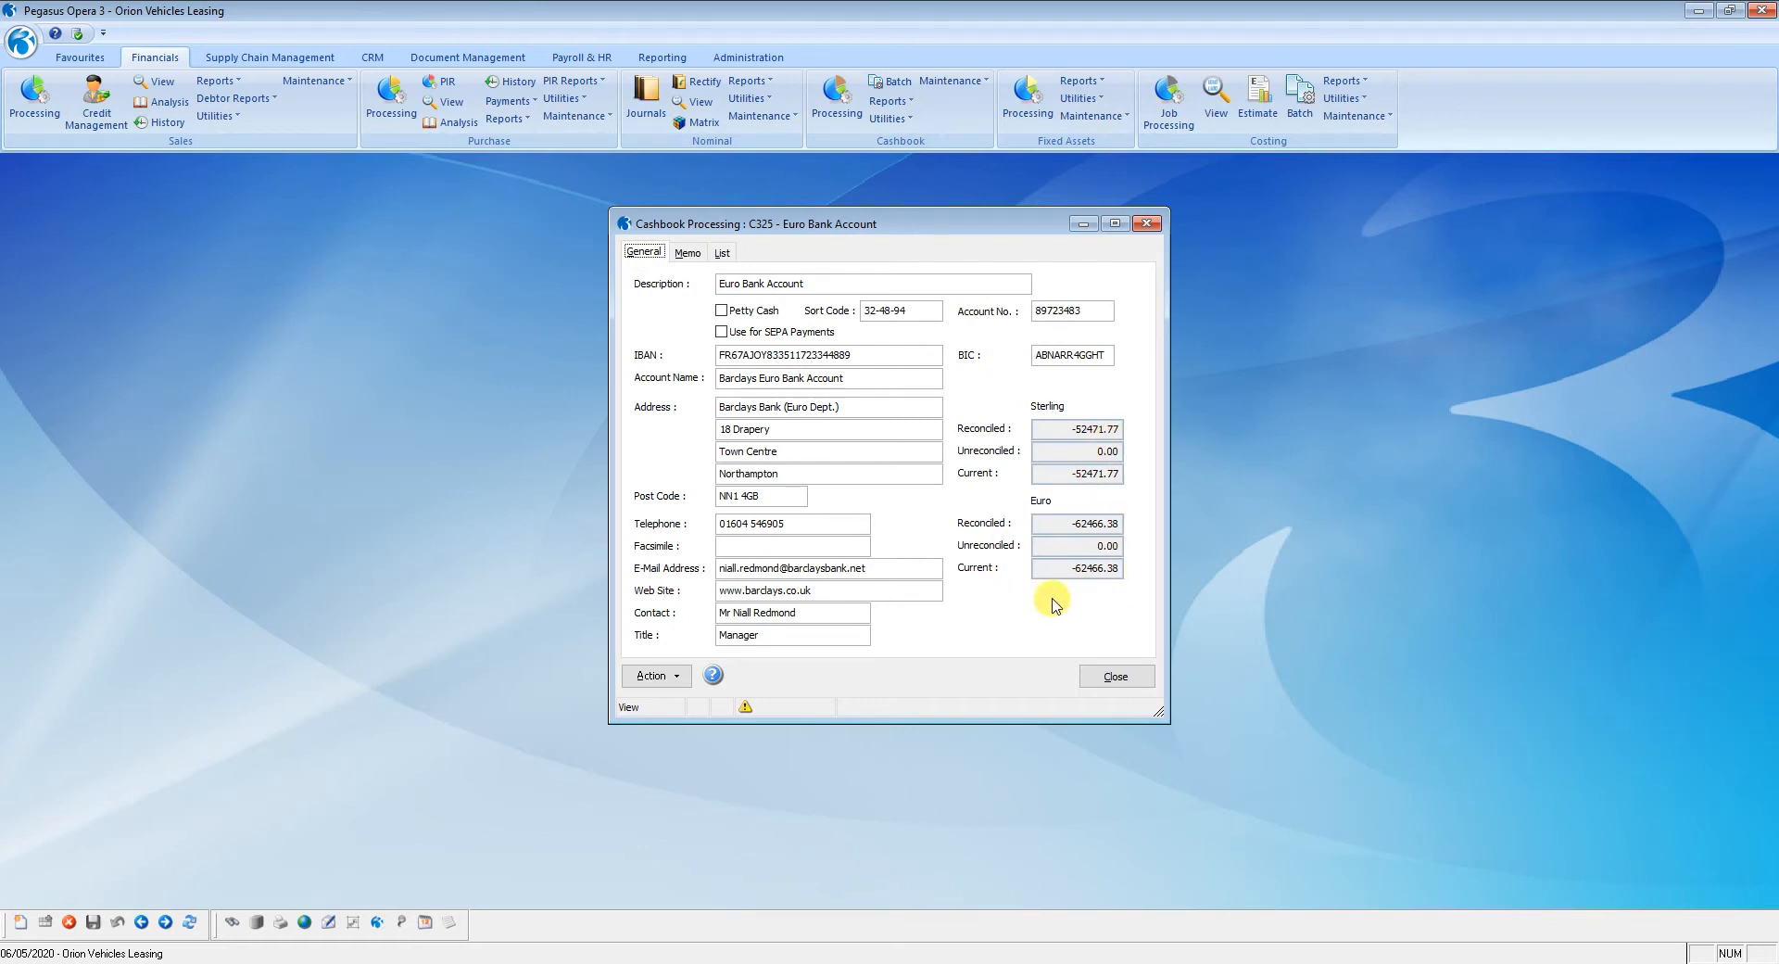
- Return to the general details of the C310 Main Bank Current Account
left_click(721, 252)
left_click(766, 295)
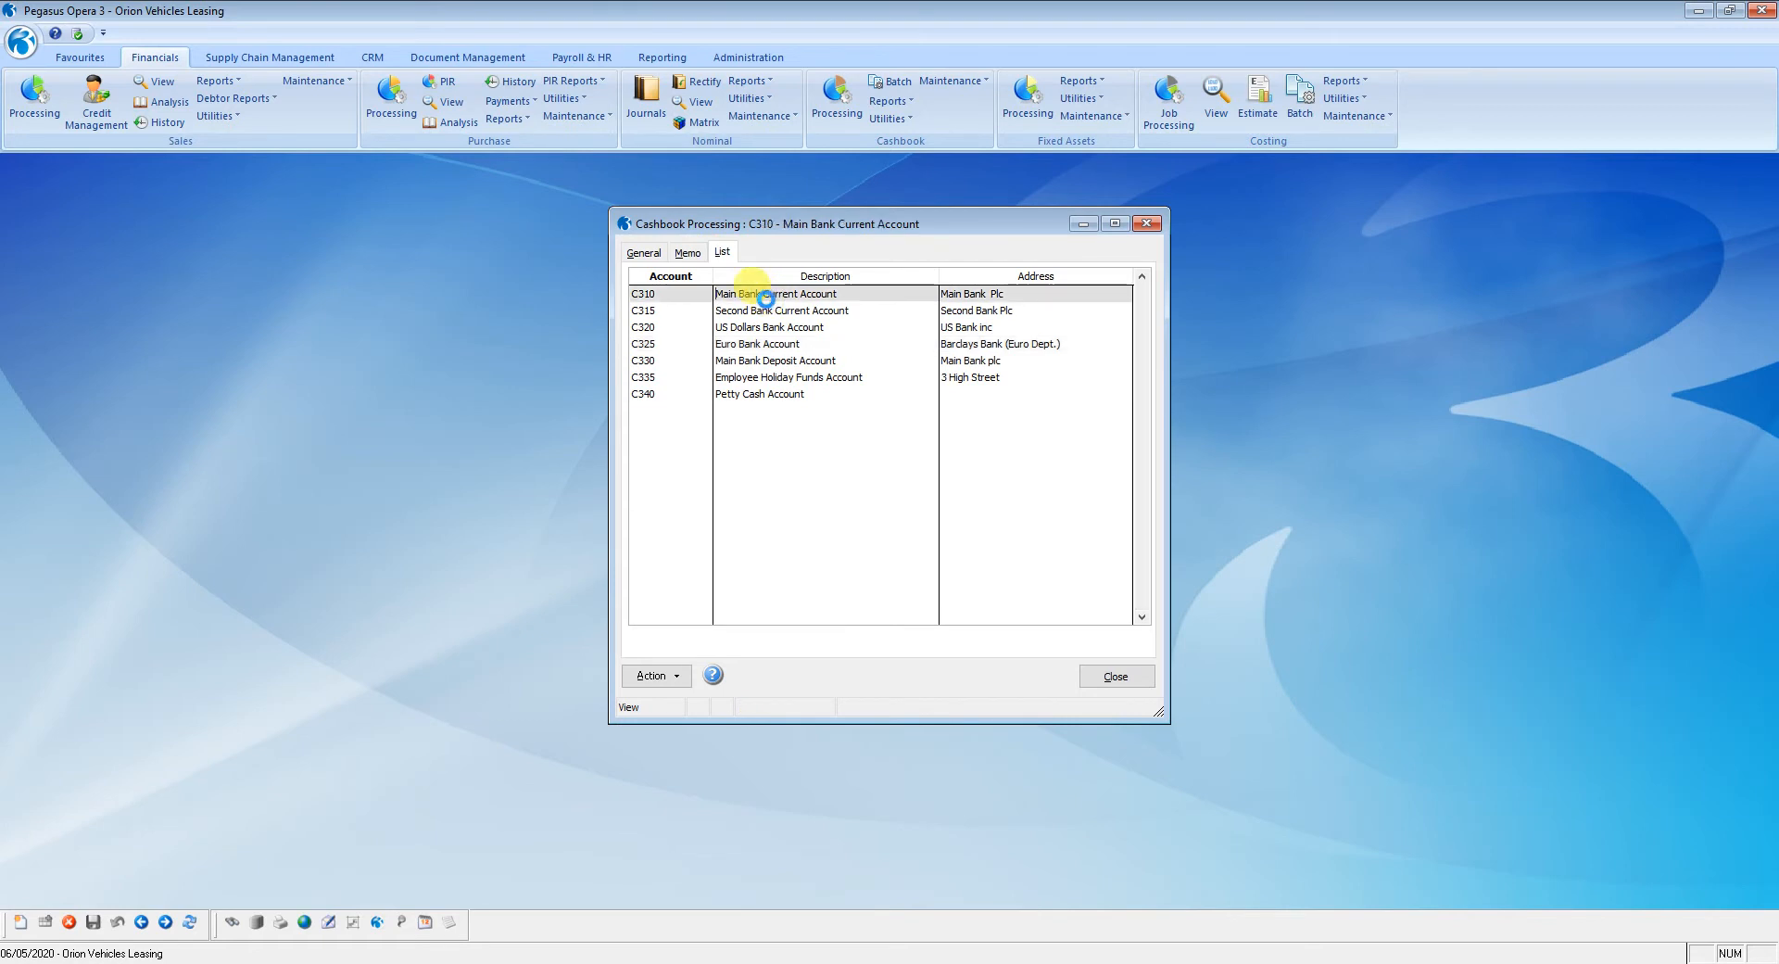
left_click(643, 252)
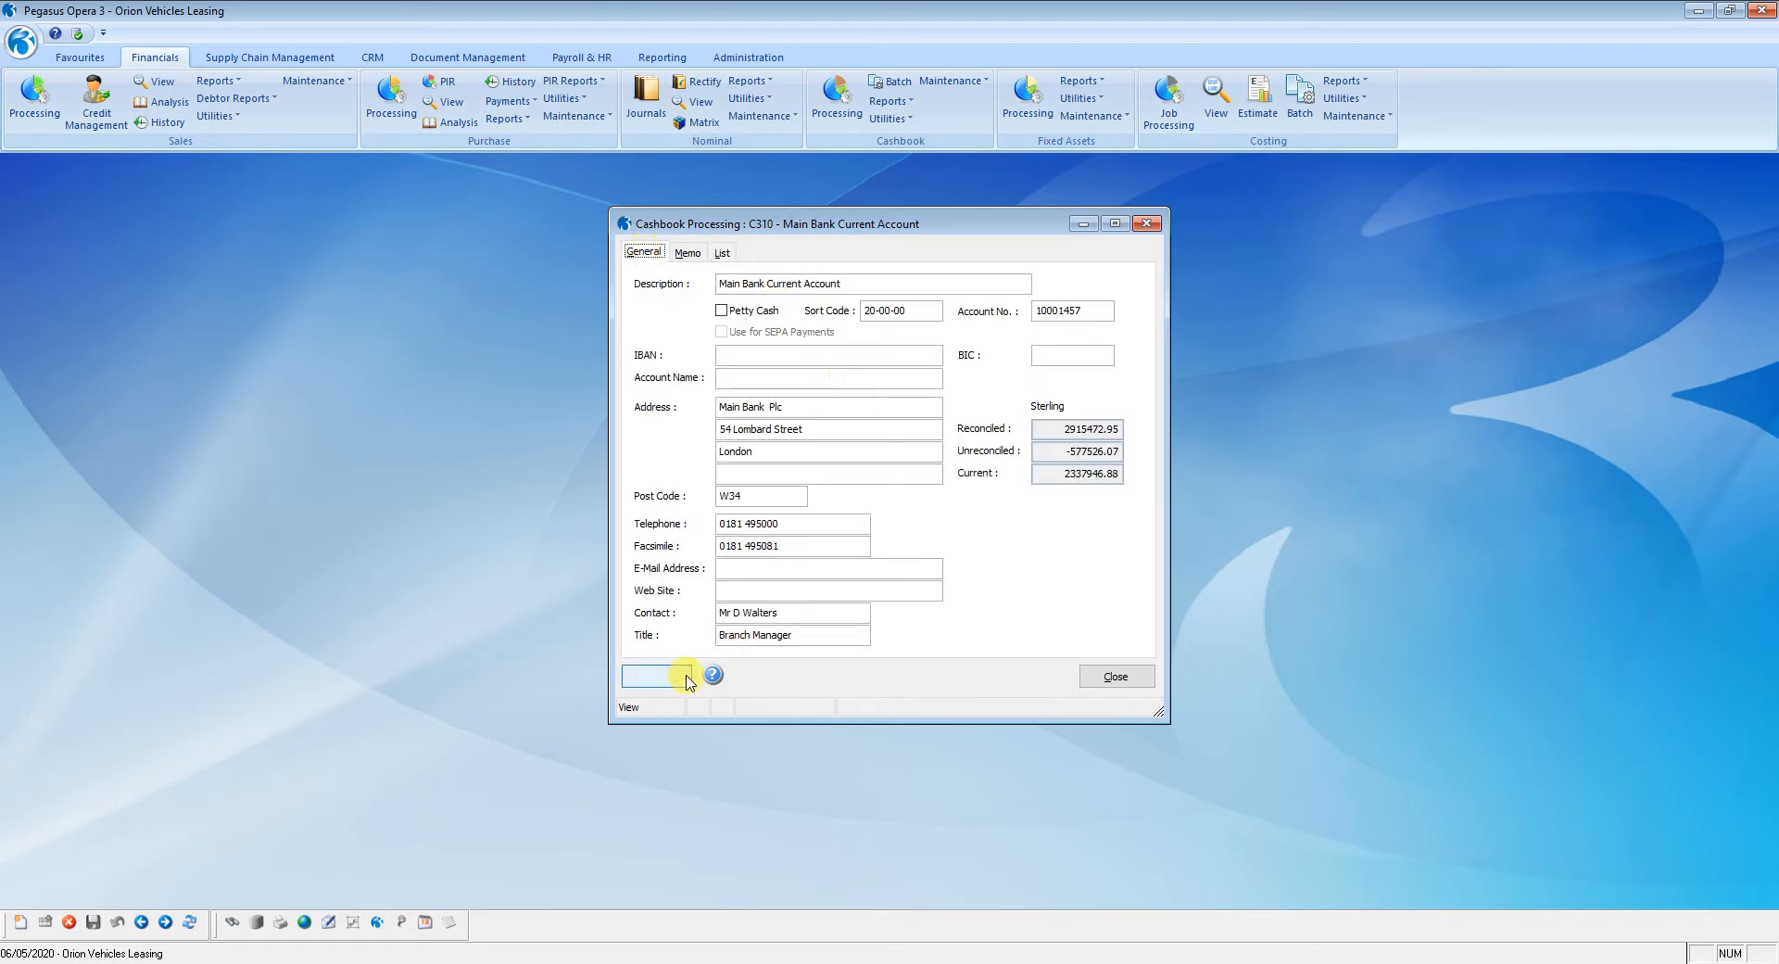
- Review the recurring entries of the Main Bank Current Account in an enlarged list, then close the list and cashbook processing
left_click(653, 676)
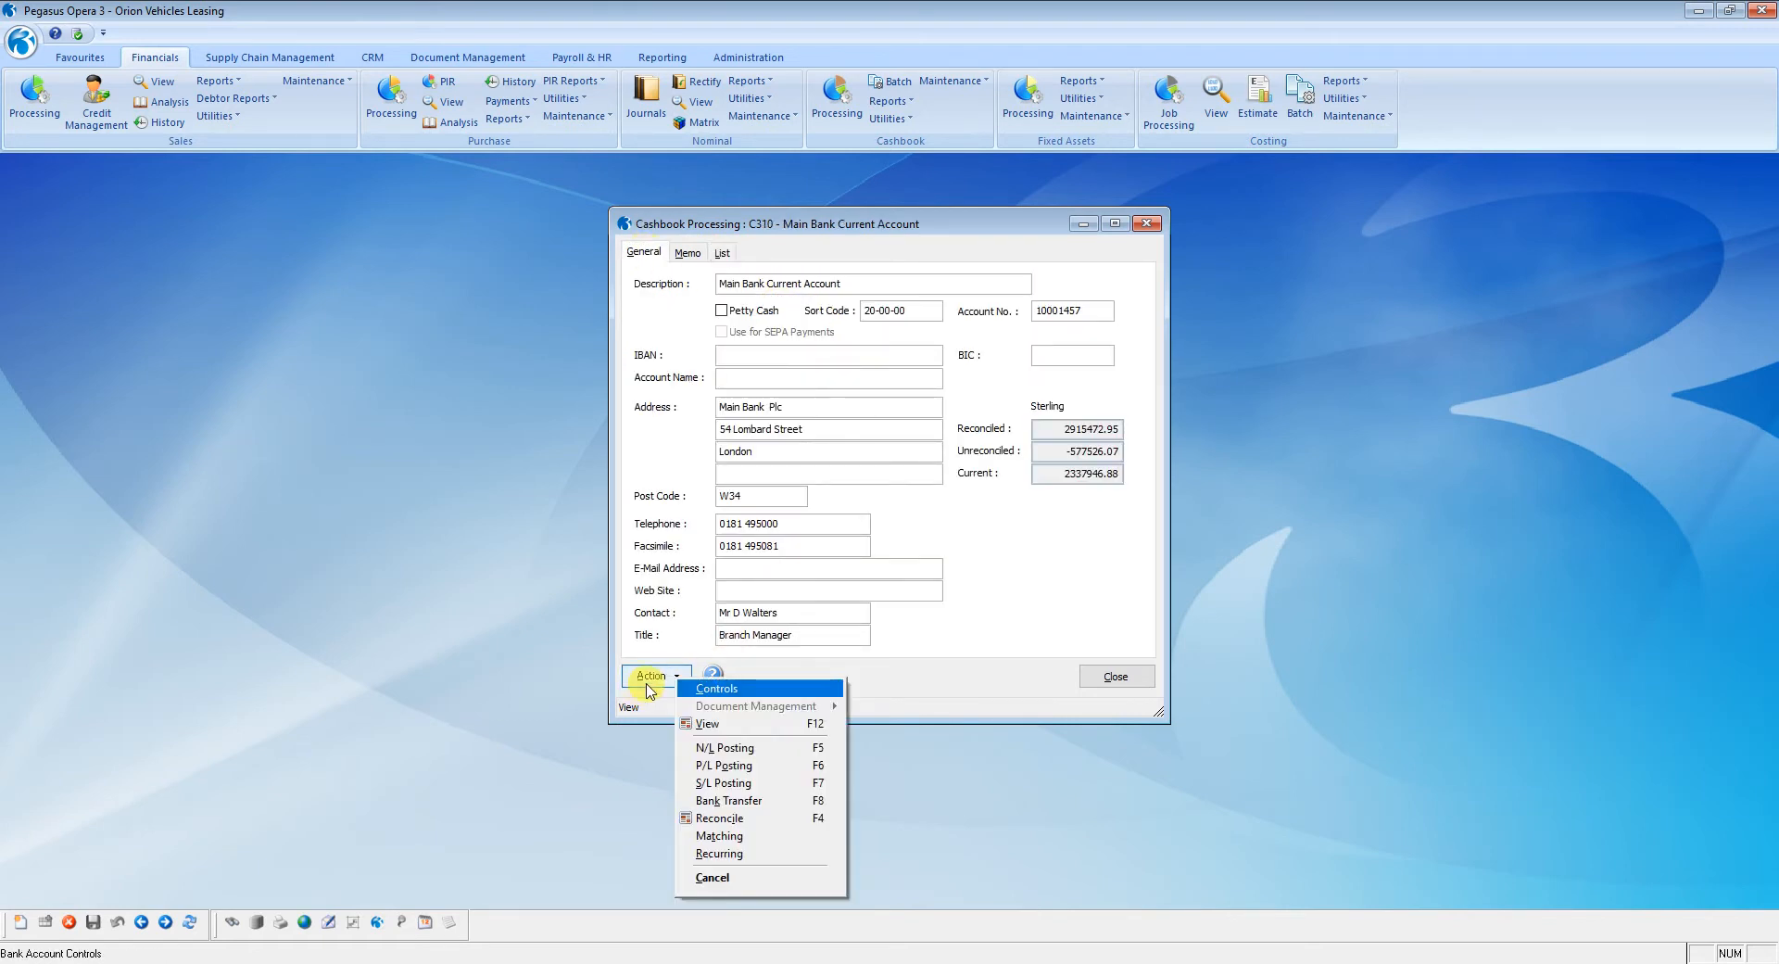
left_click(732, 852)
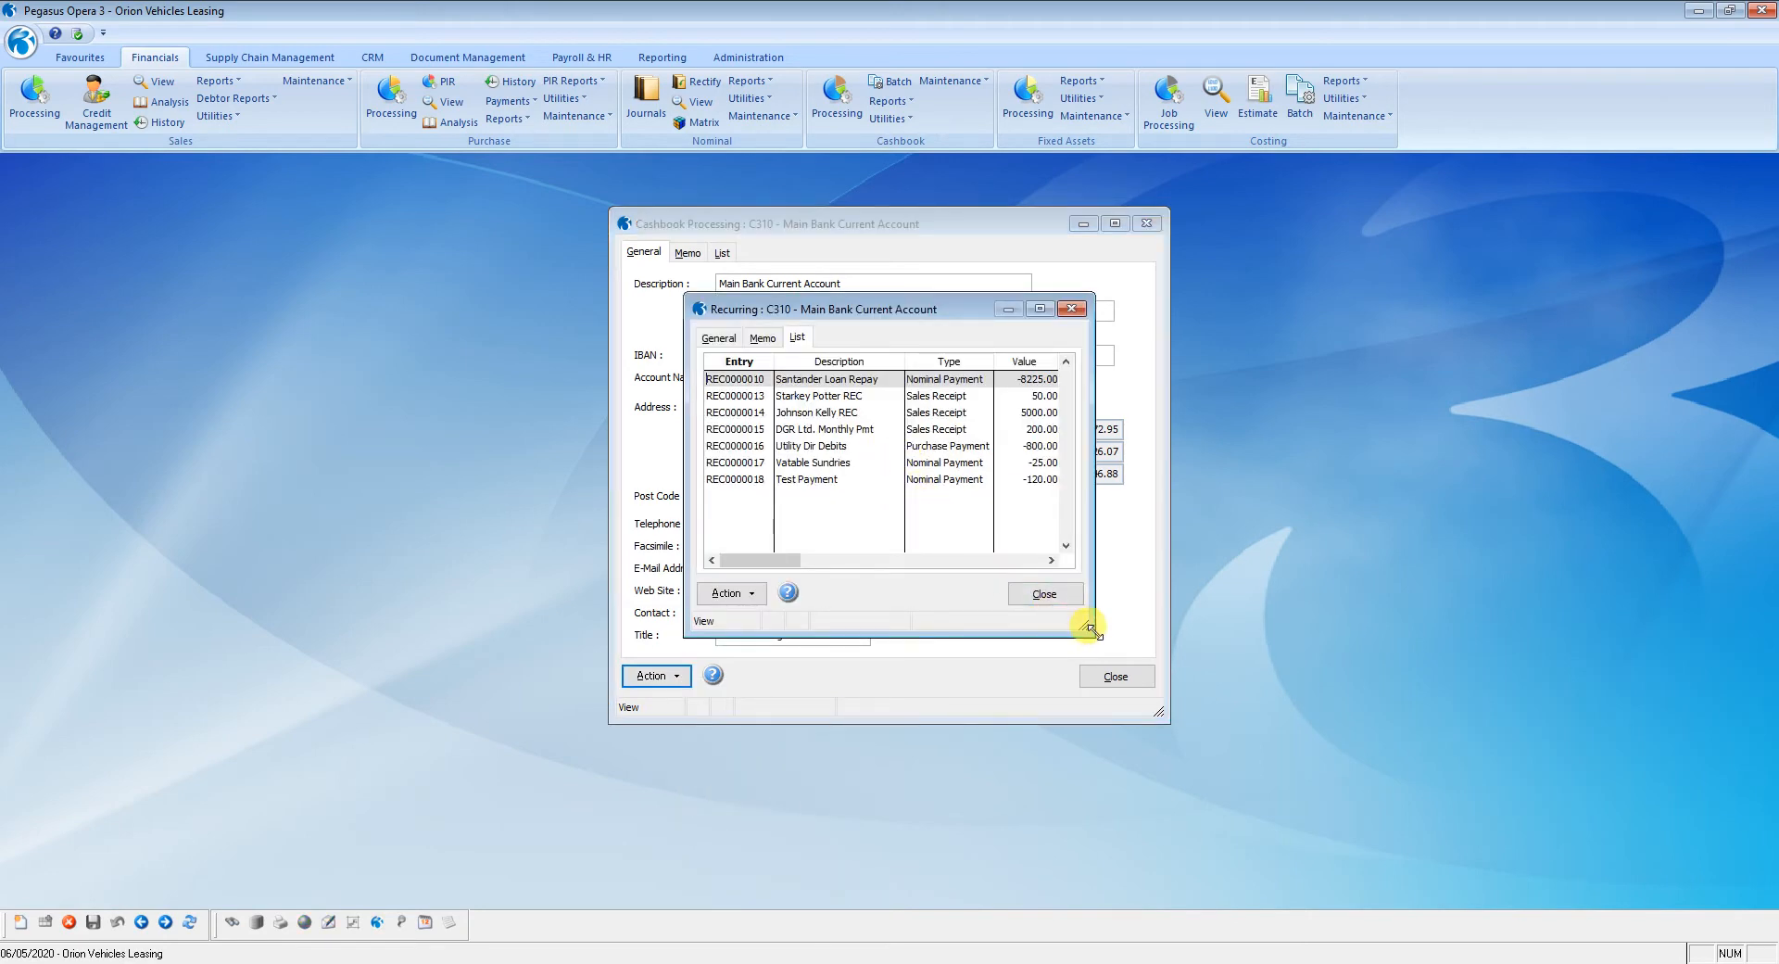
left_click_drag(1082, 625, 1434, 757)
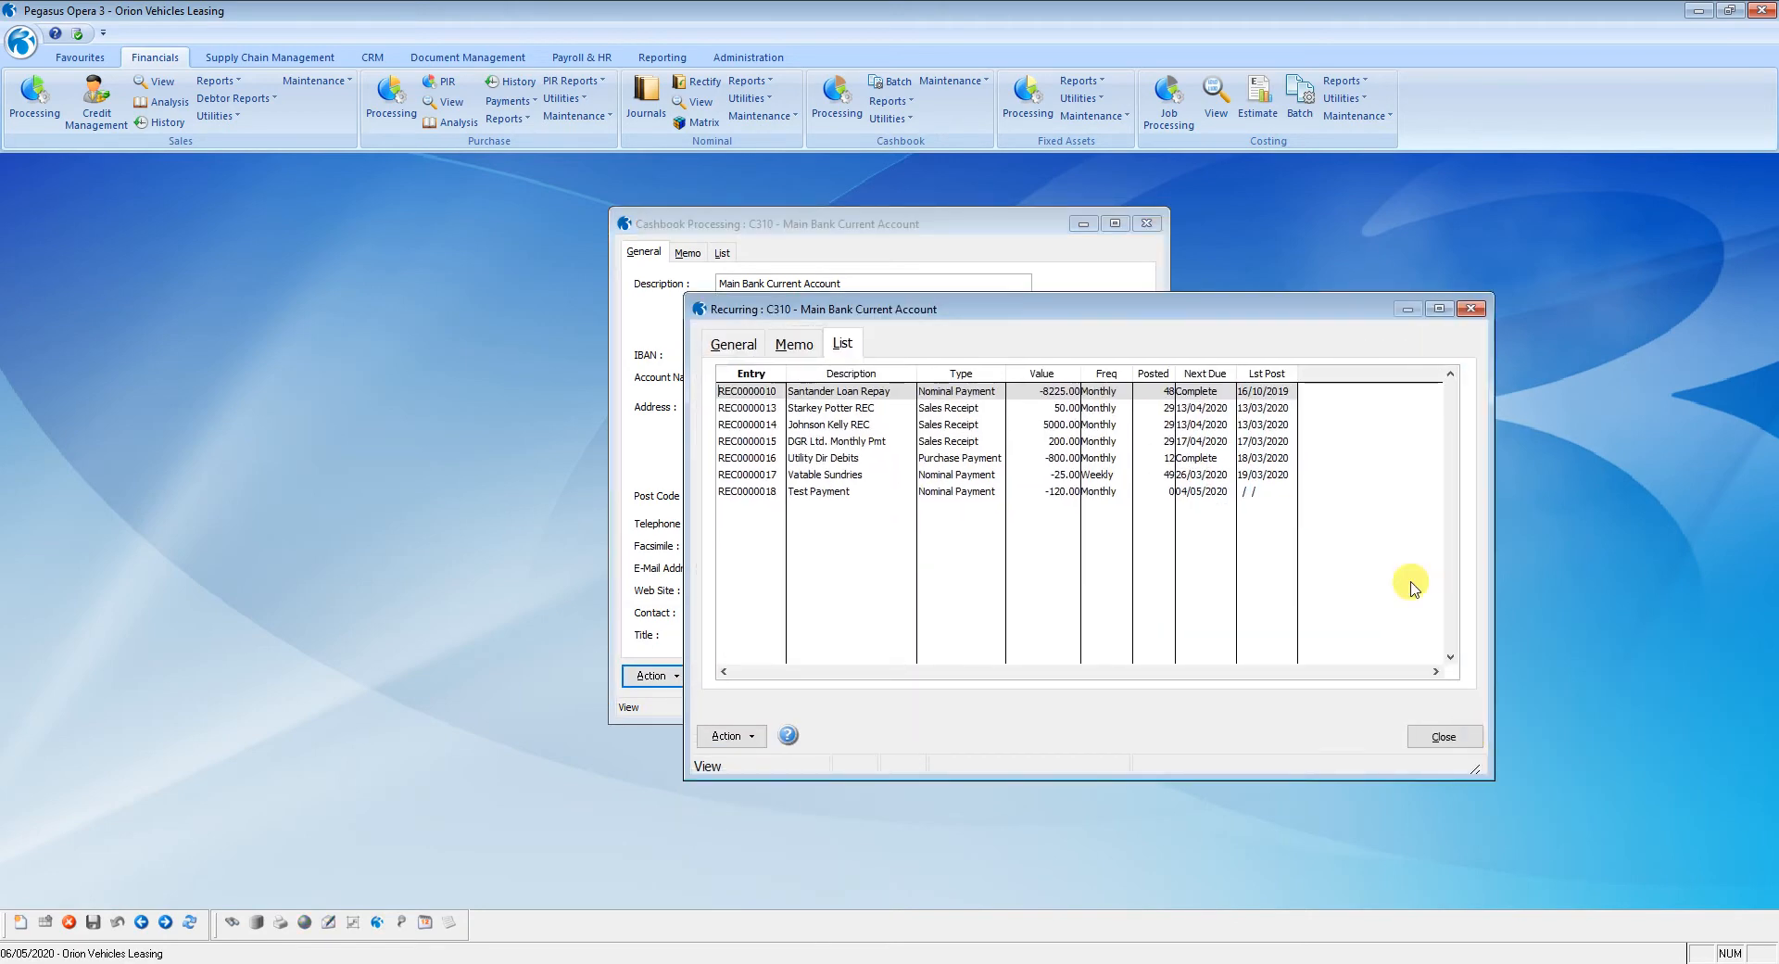
left_click_drag(1207, 317, 1053, 227)
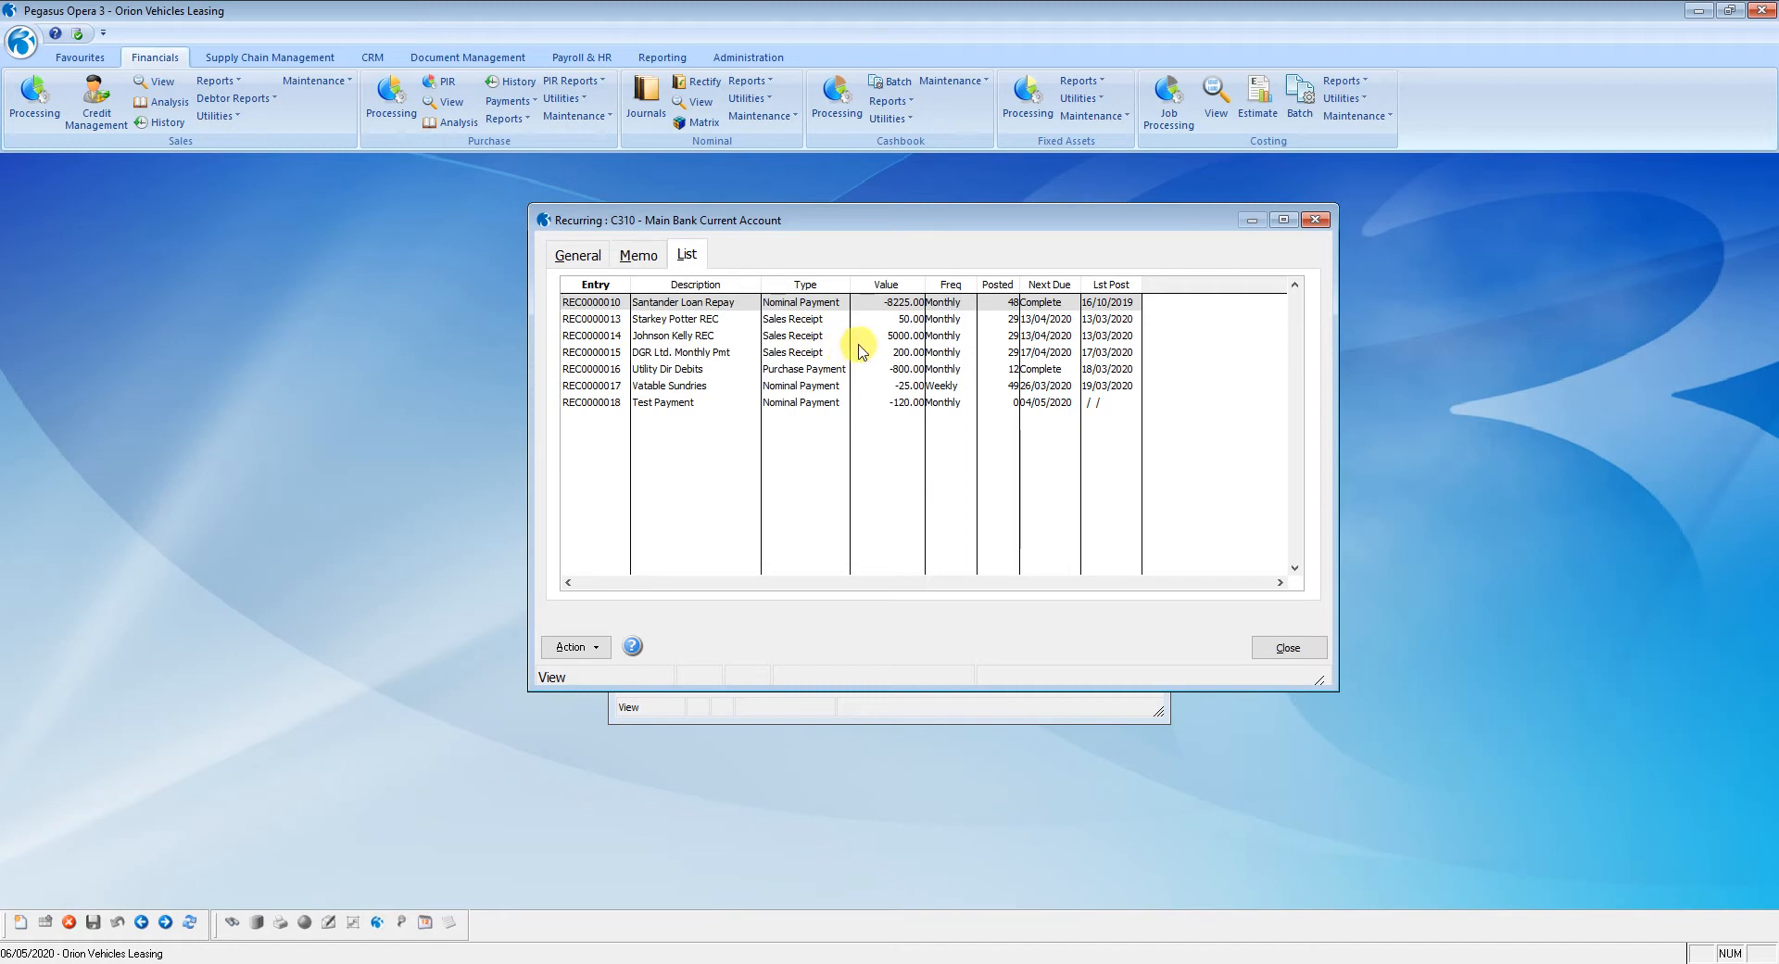
left_click(945, 319)
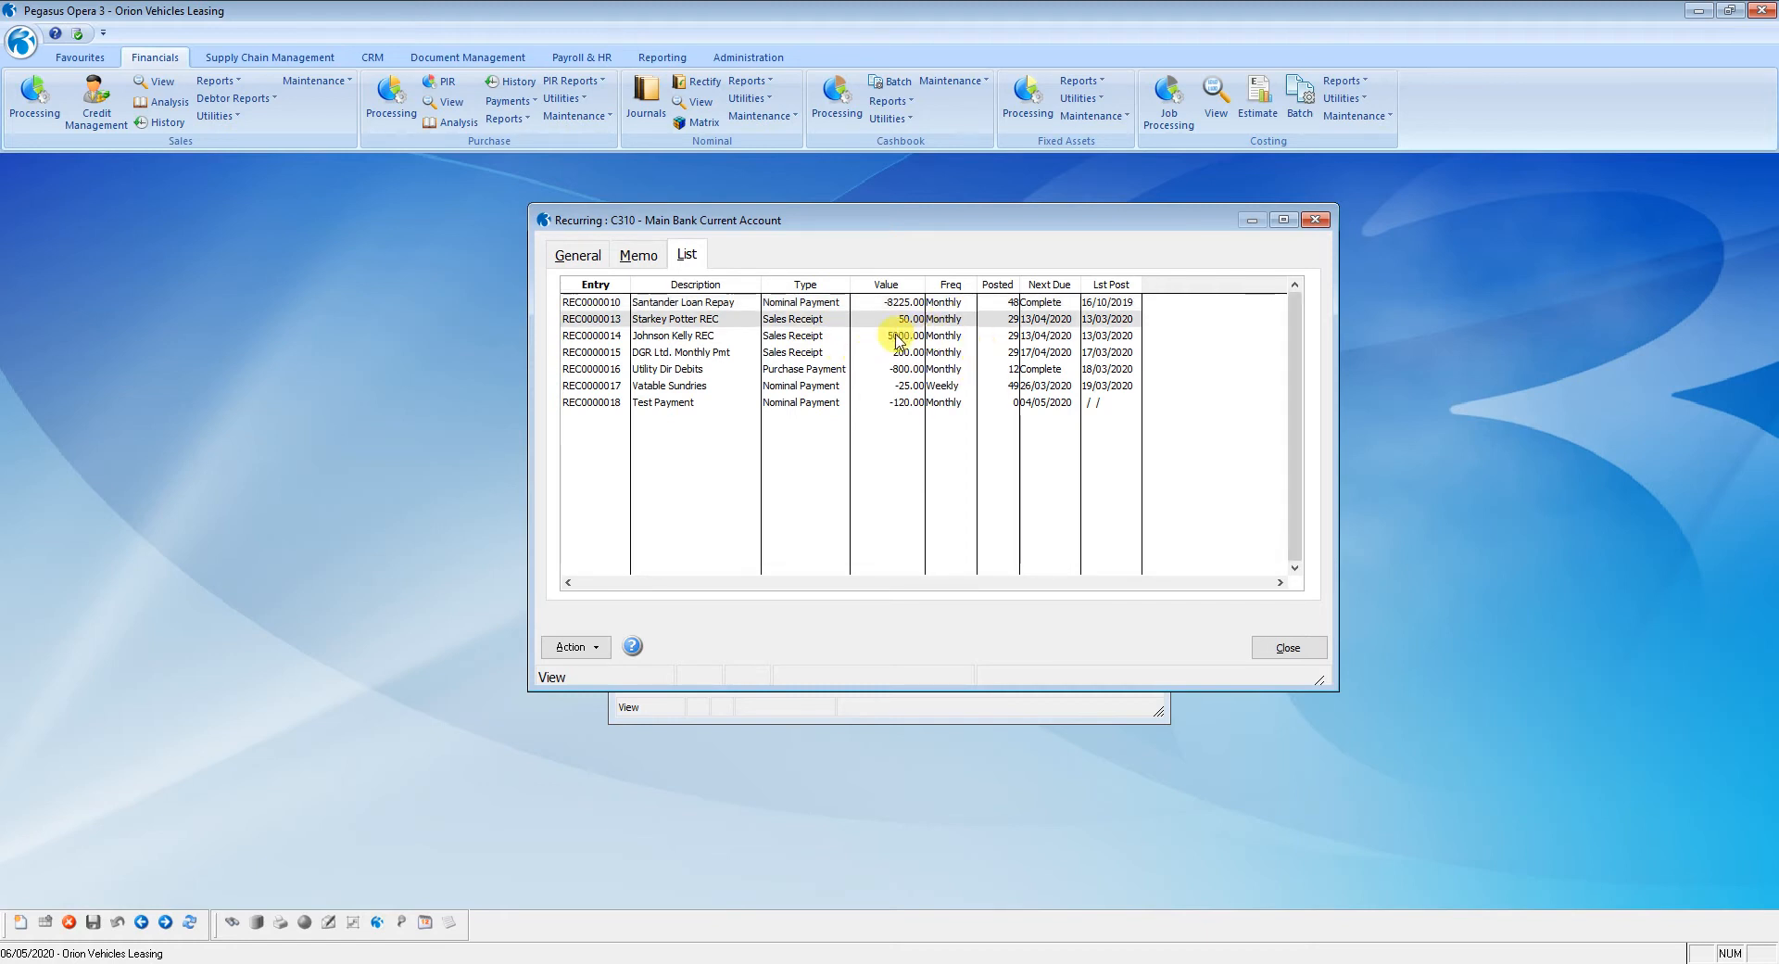
left_click(917, 335)
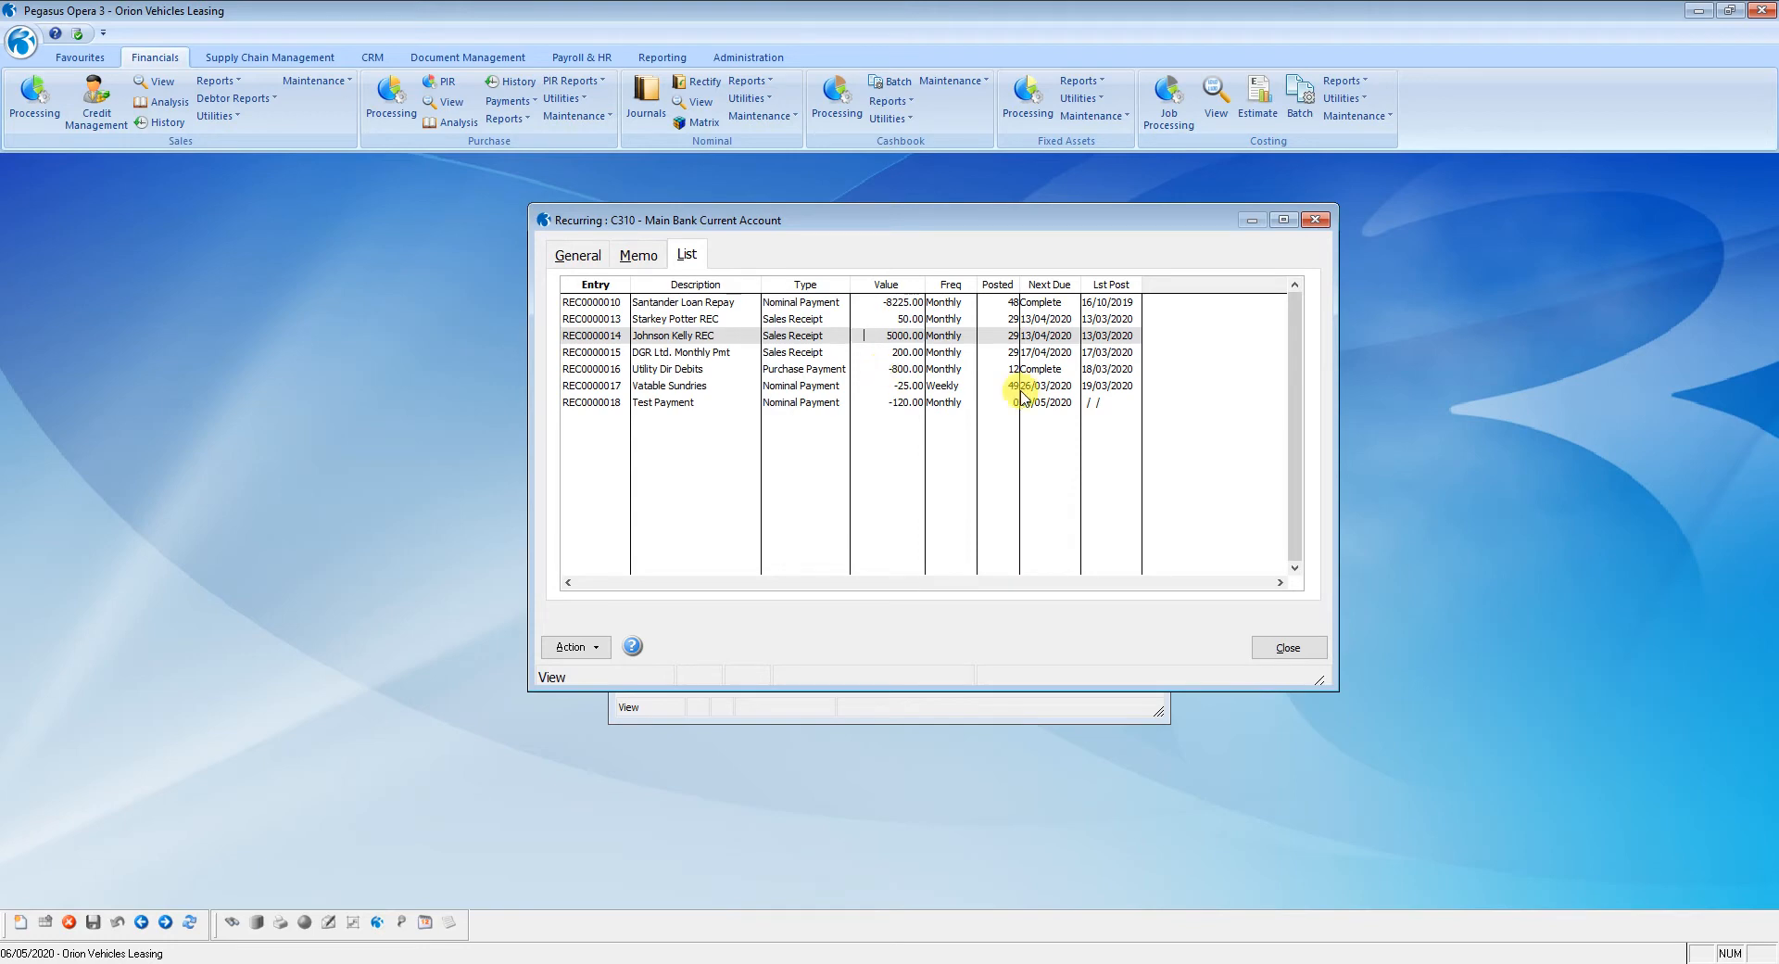
left_click(1288, 647)
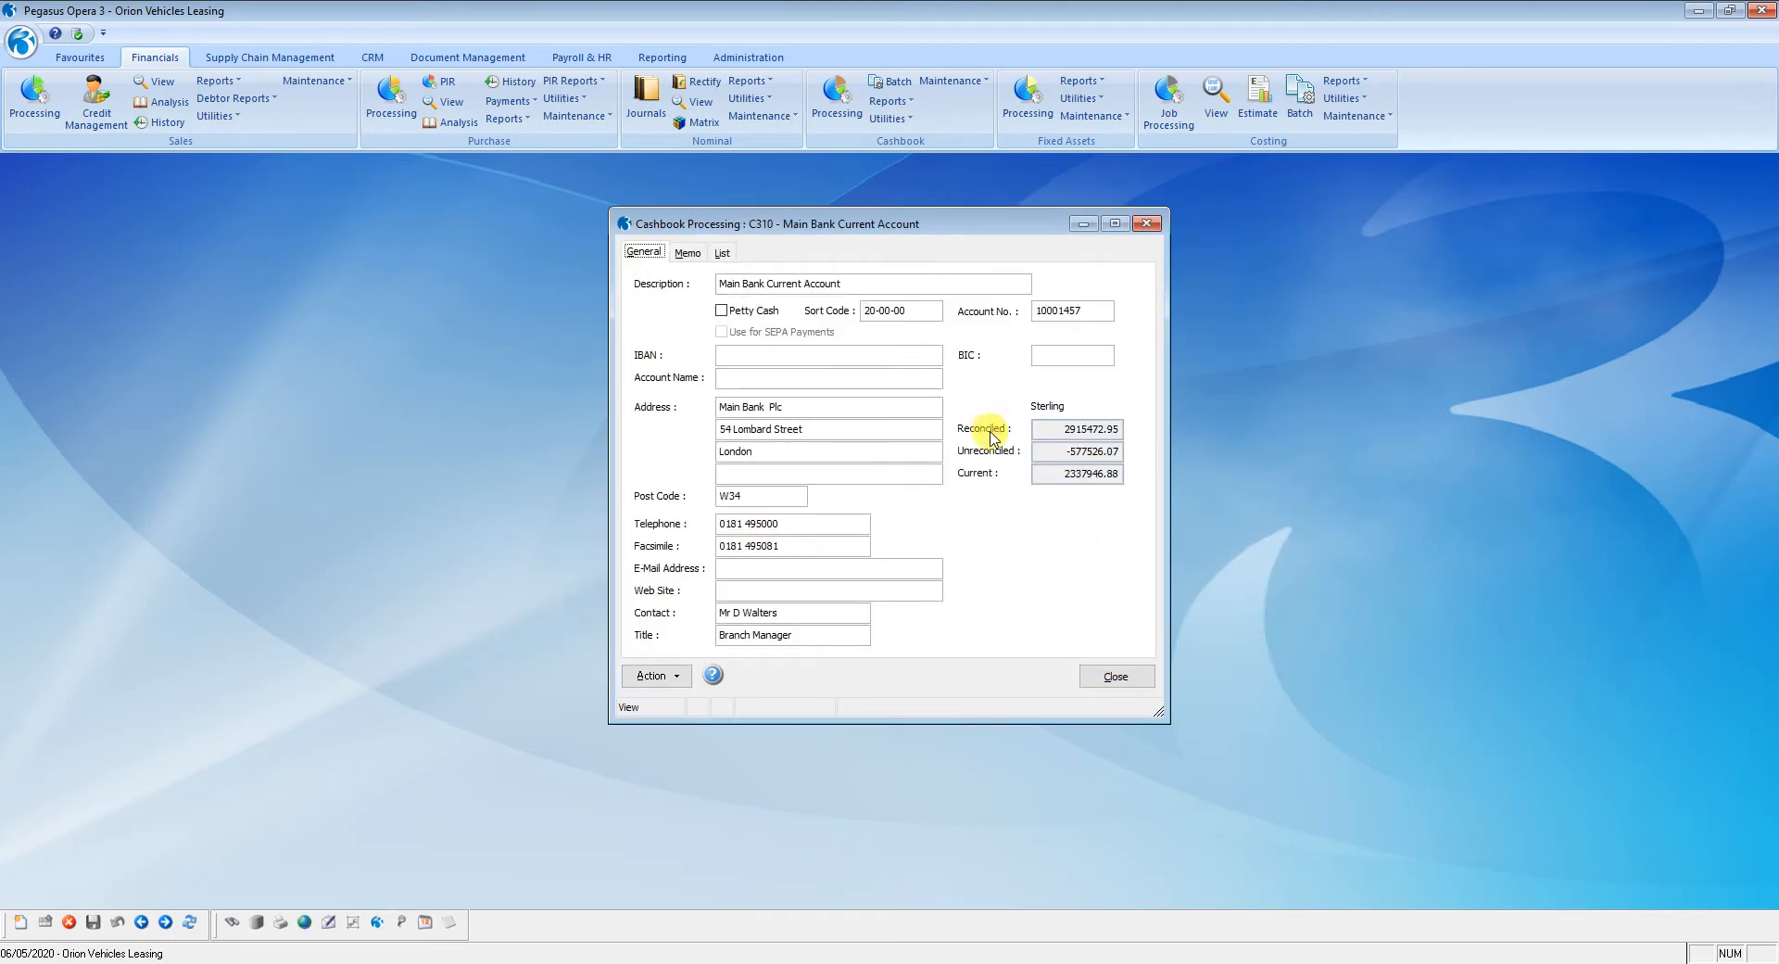
left_click(1115, 676)
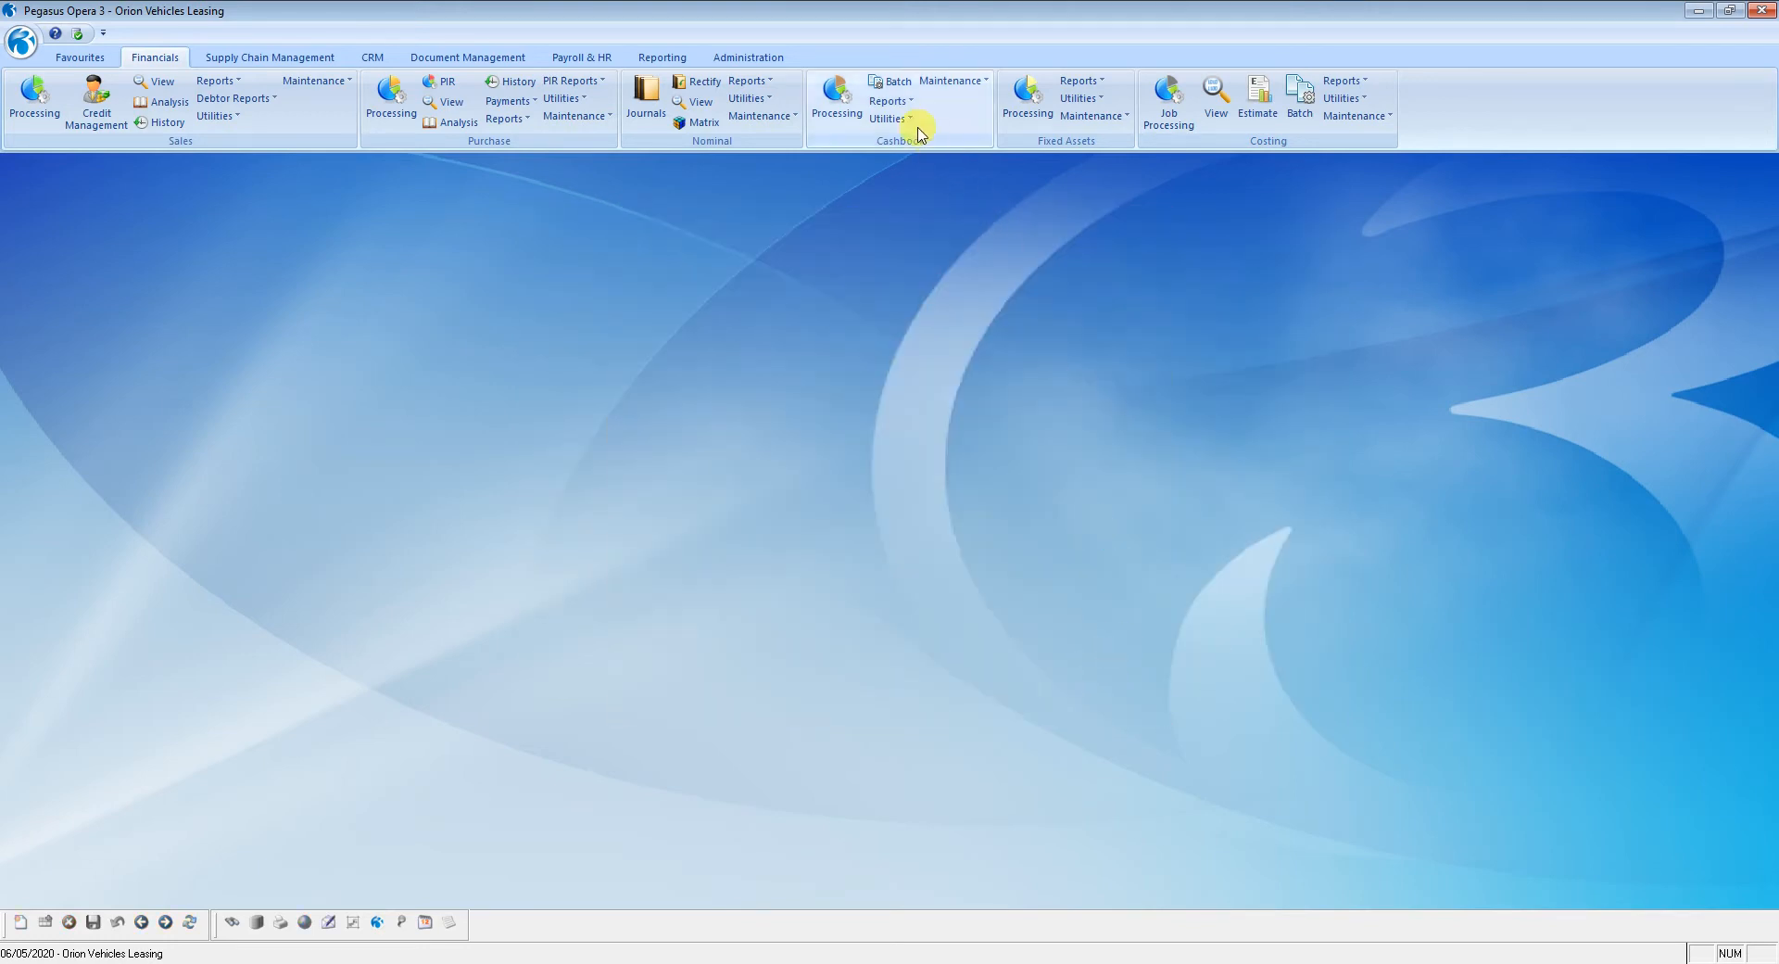
- Publish the cashbook Bank Account List report to screen, review the account balances and close the preview
left_click(891, 102)
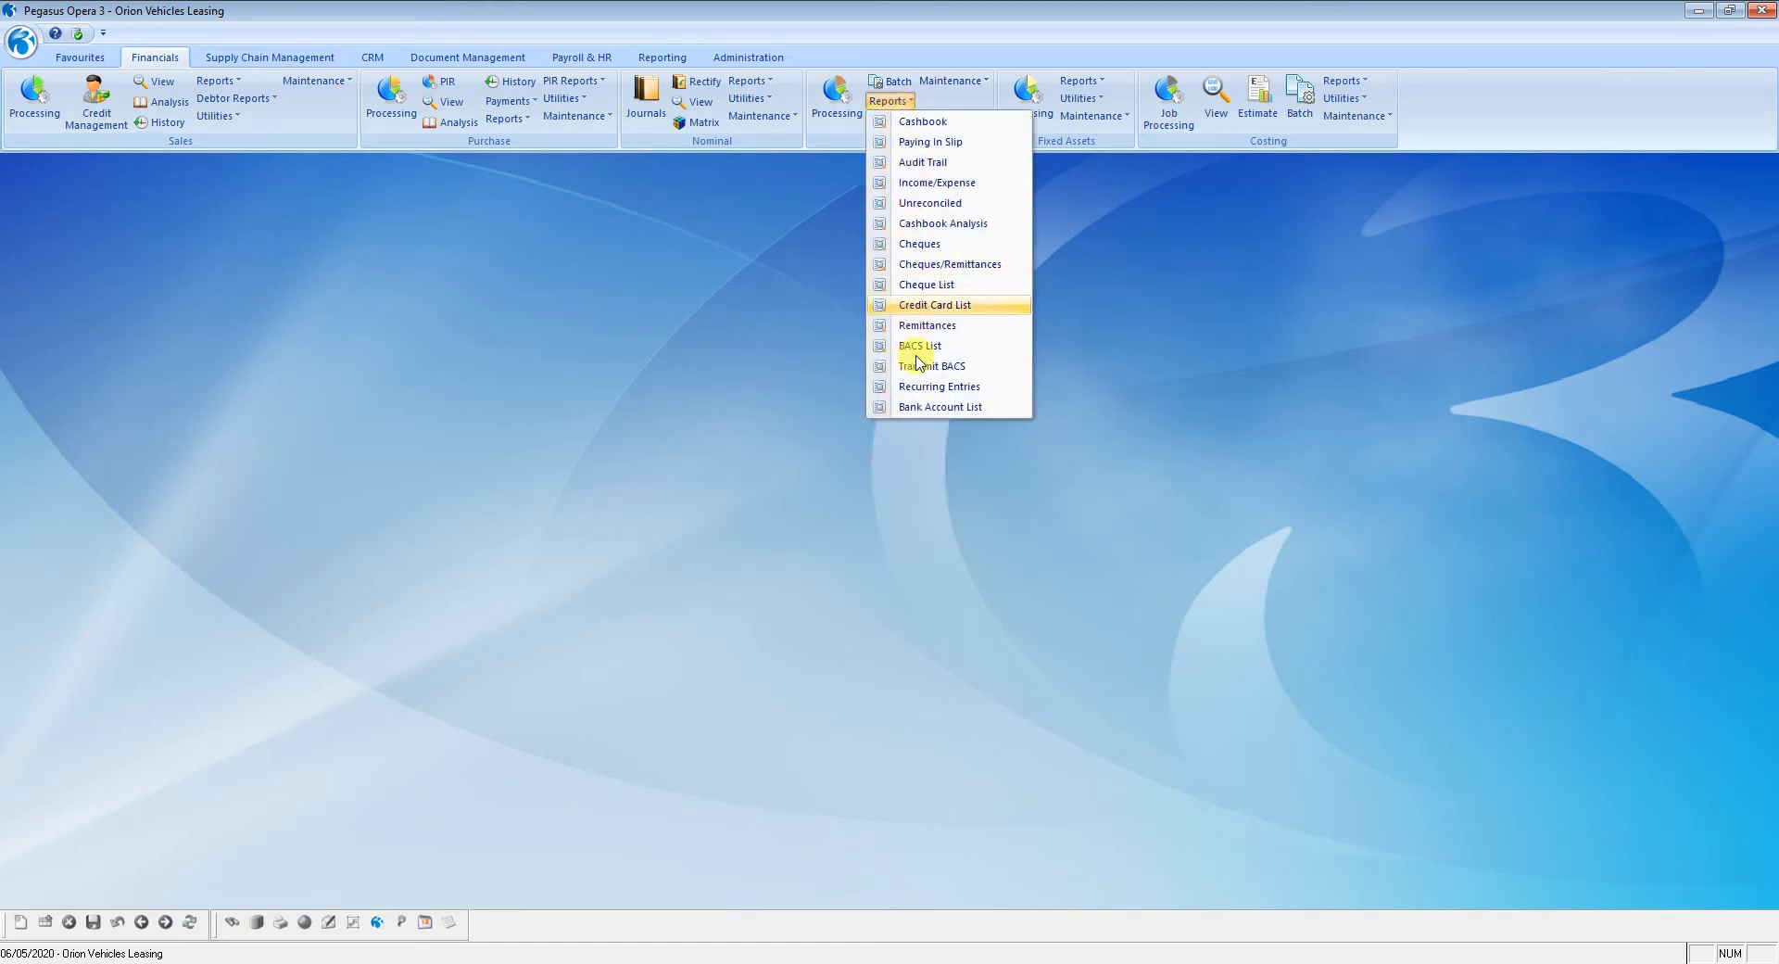
left_click(929, 409)
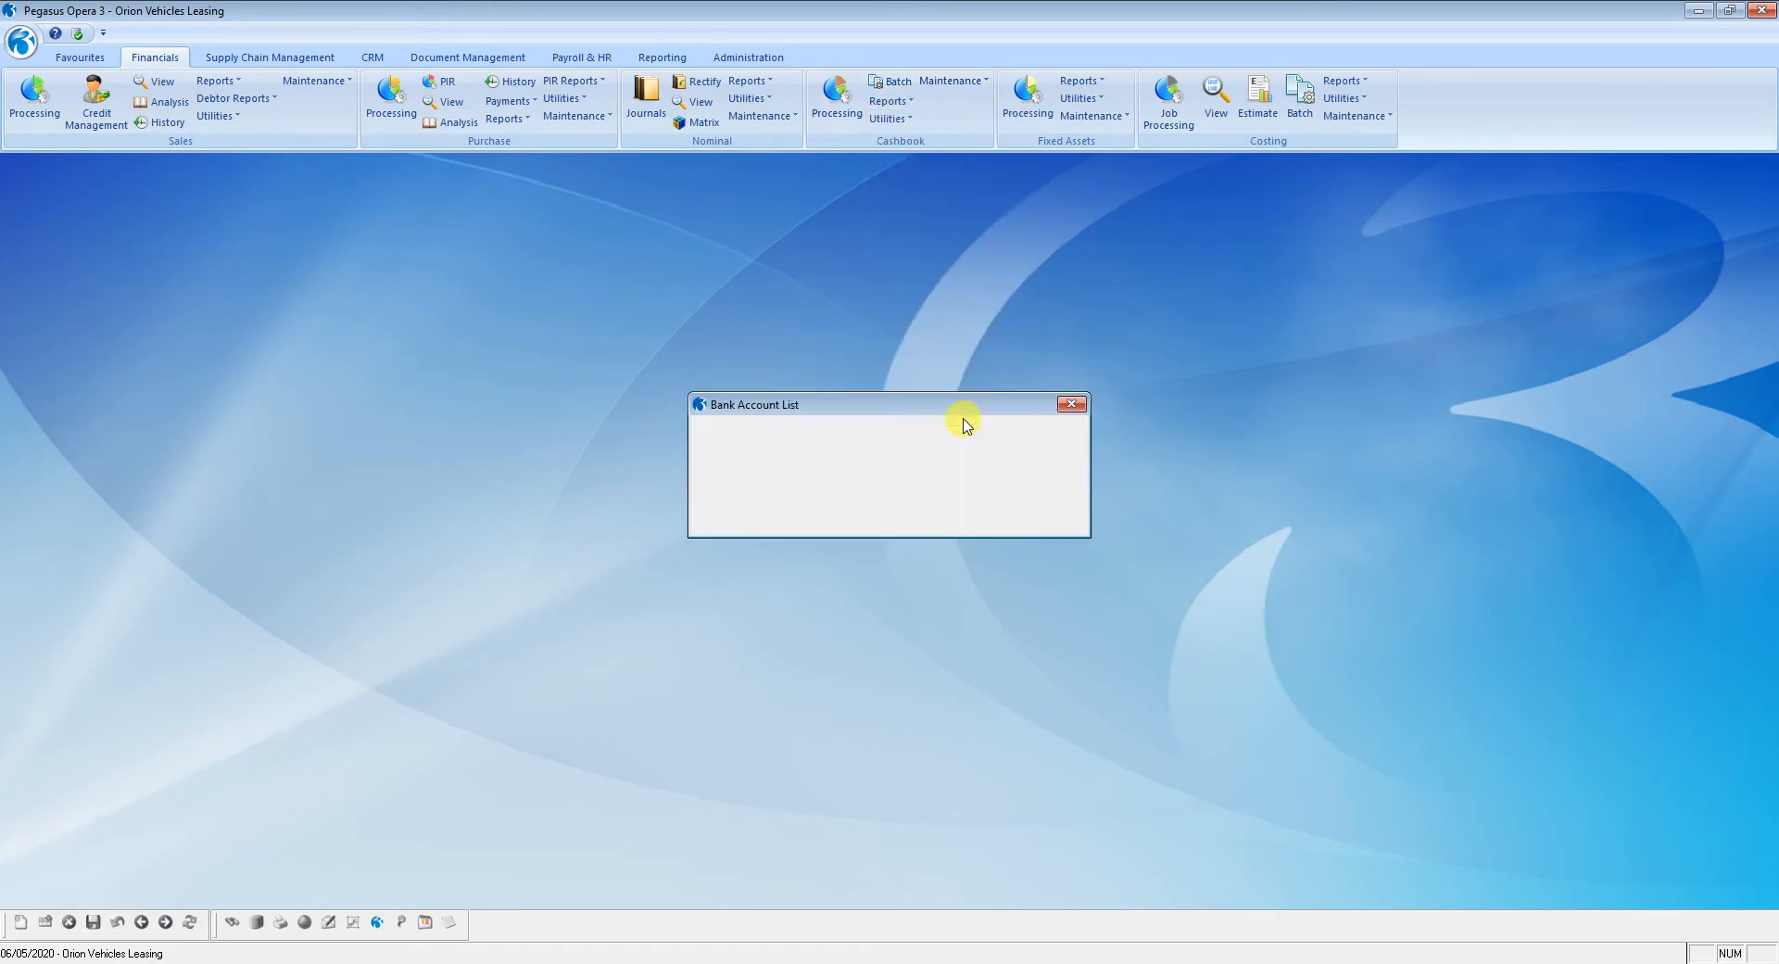
left_click(981, 522)
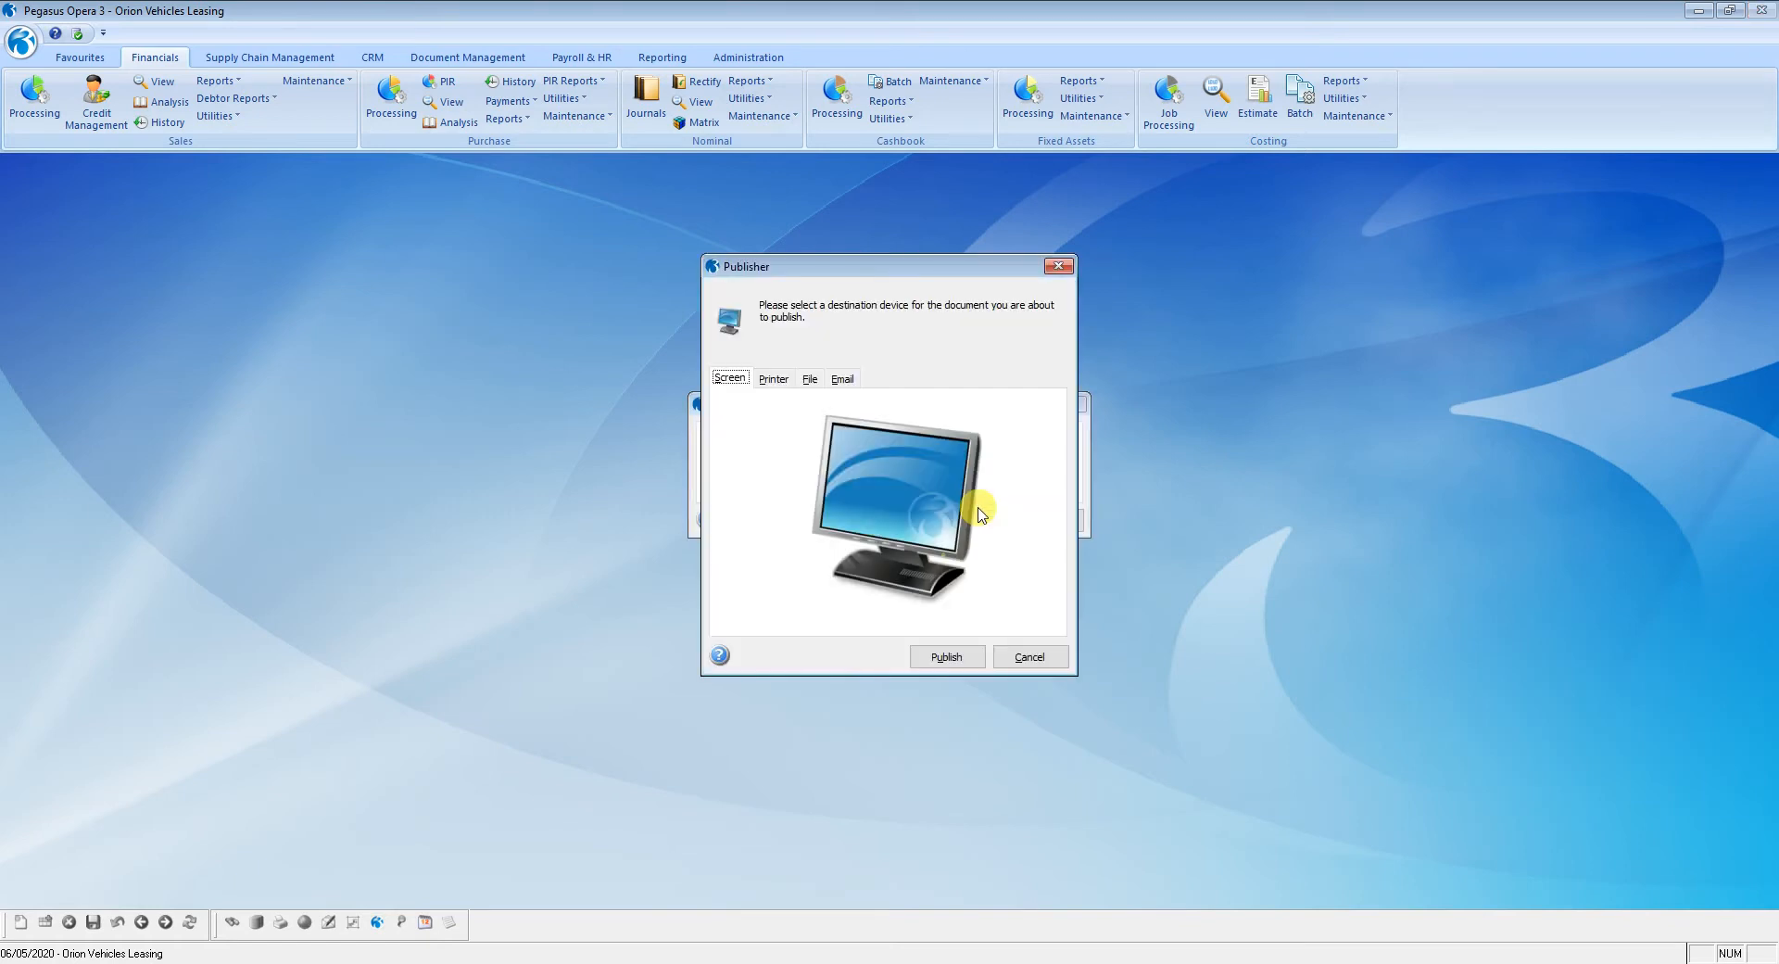
left_click(945, 653)
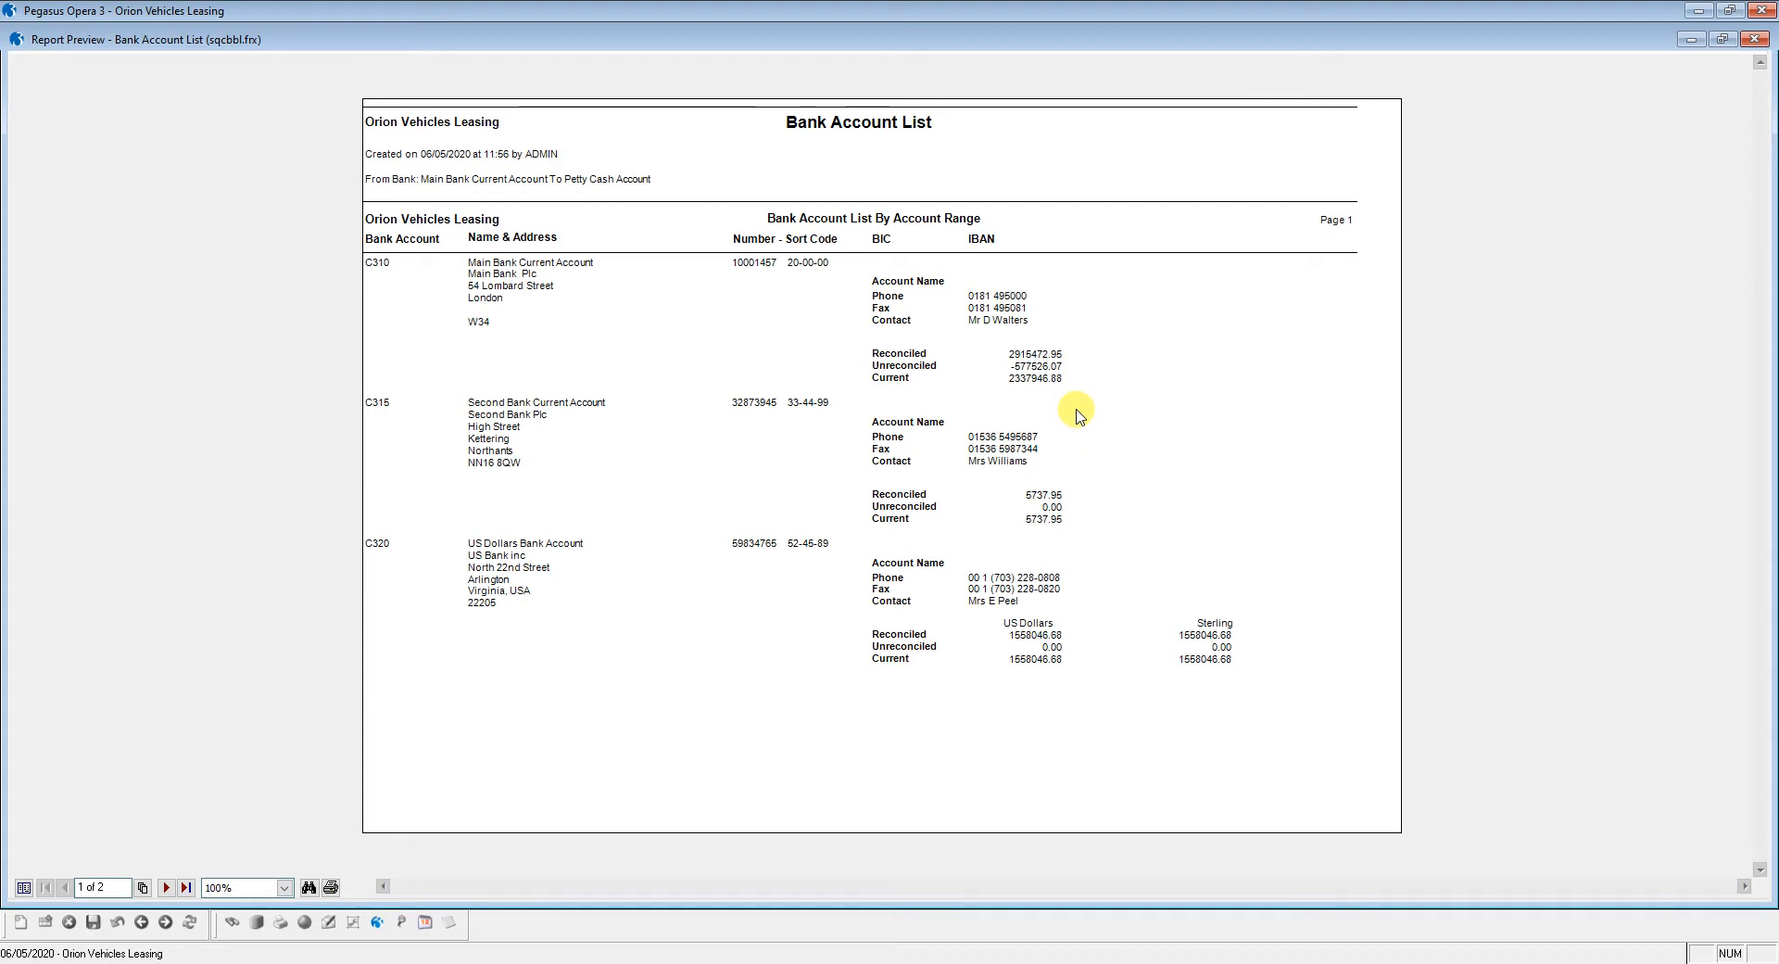
key("Escape")
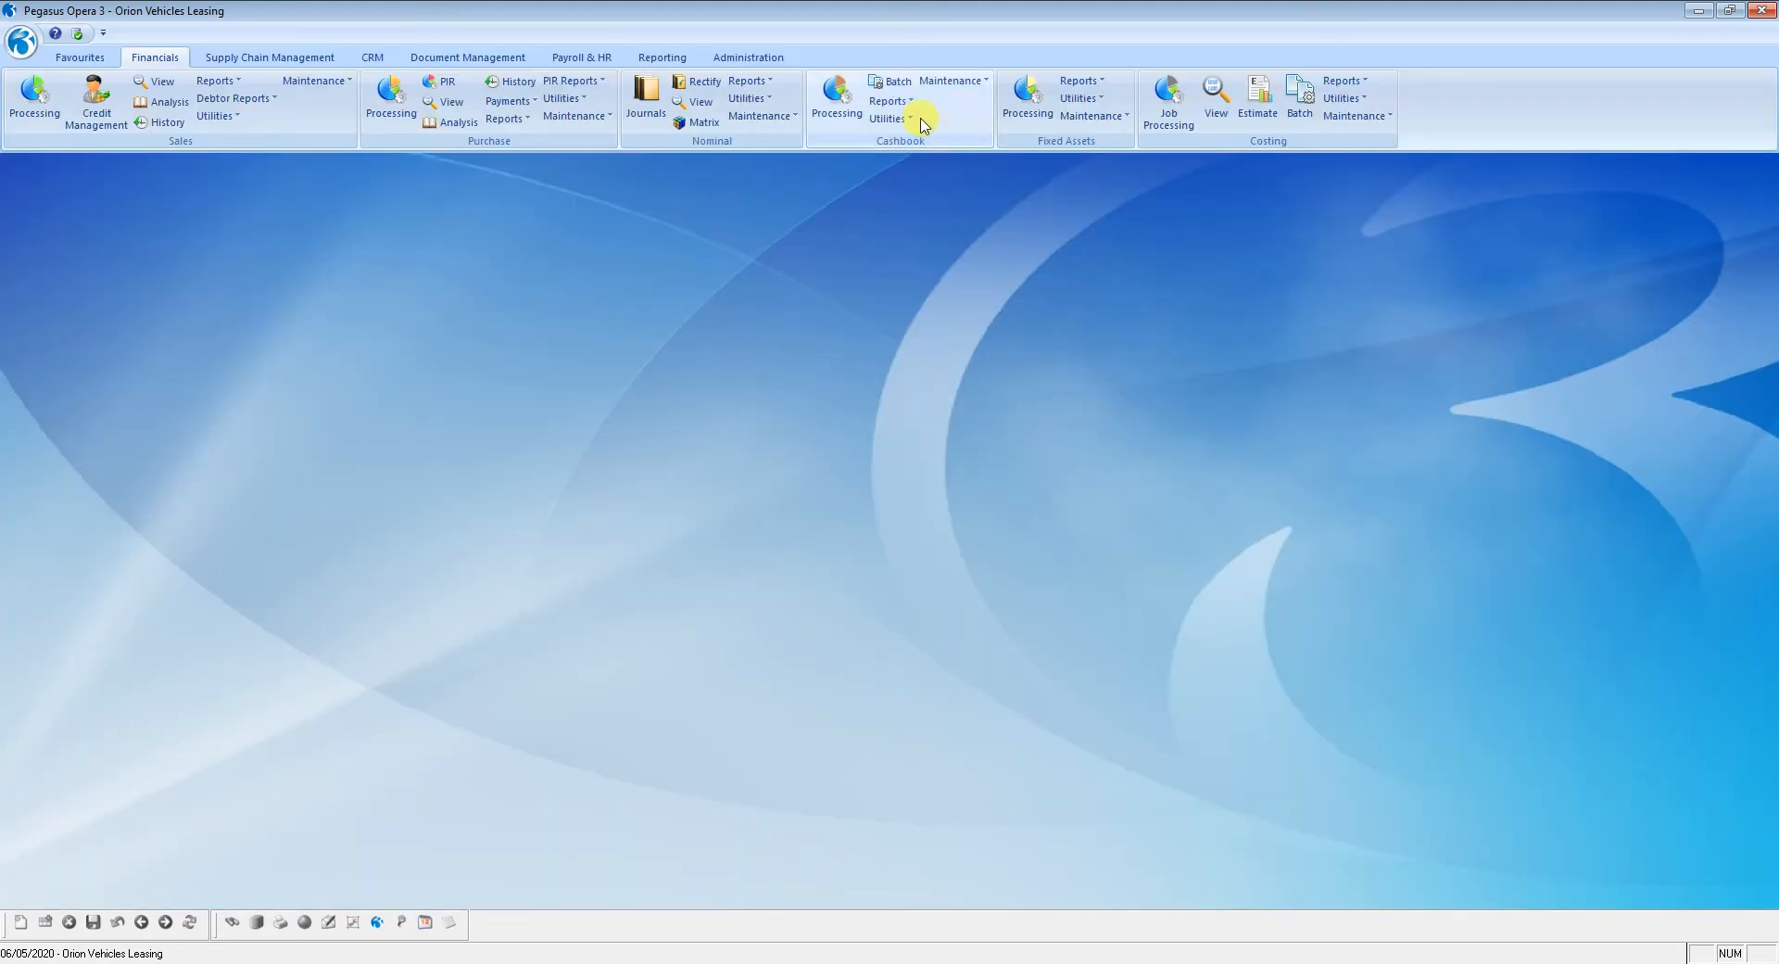
- Publish the cashbook Recurring Entries report to screen for accounts C310 to C340, review it and close the preview
left_click(889, 101)
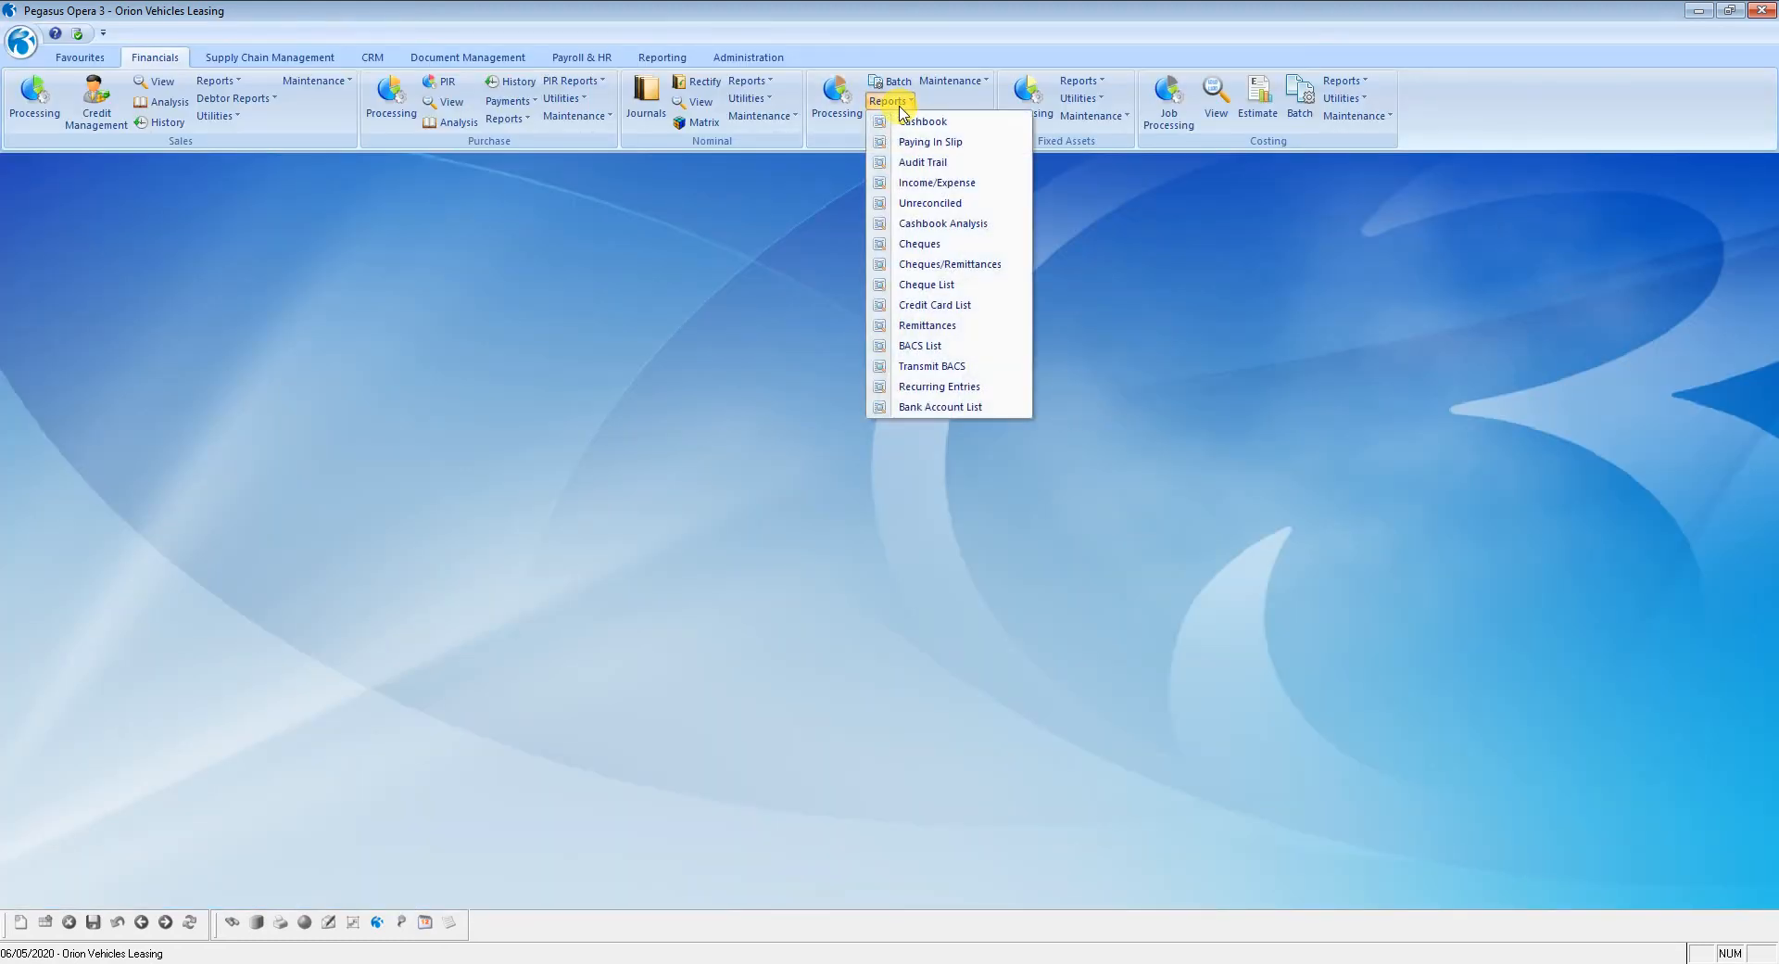
left_click(940, 386)
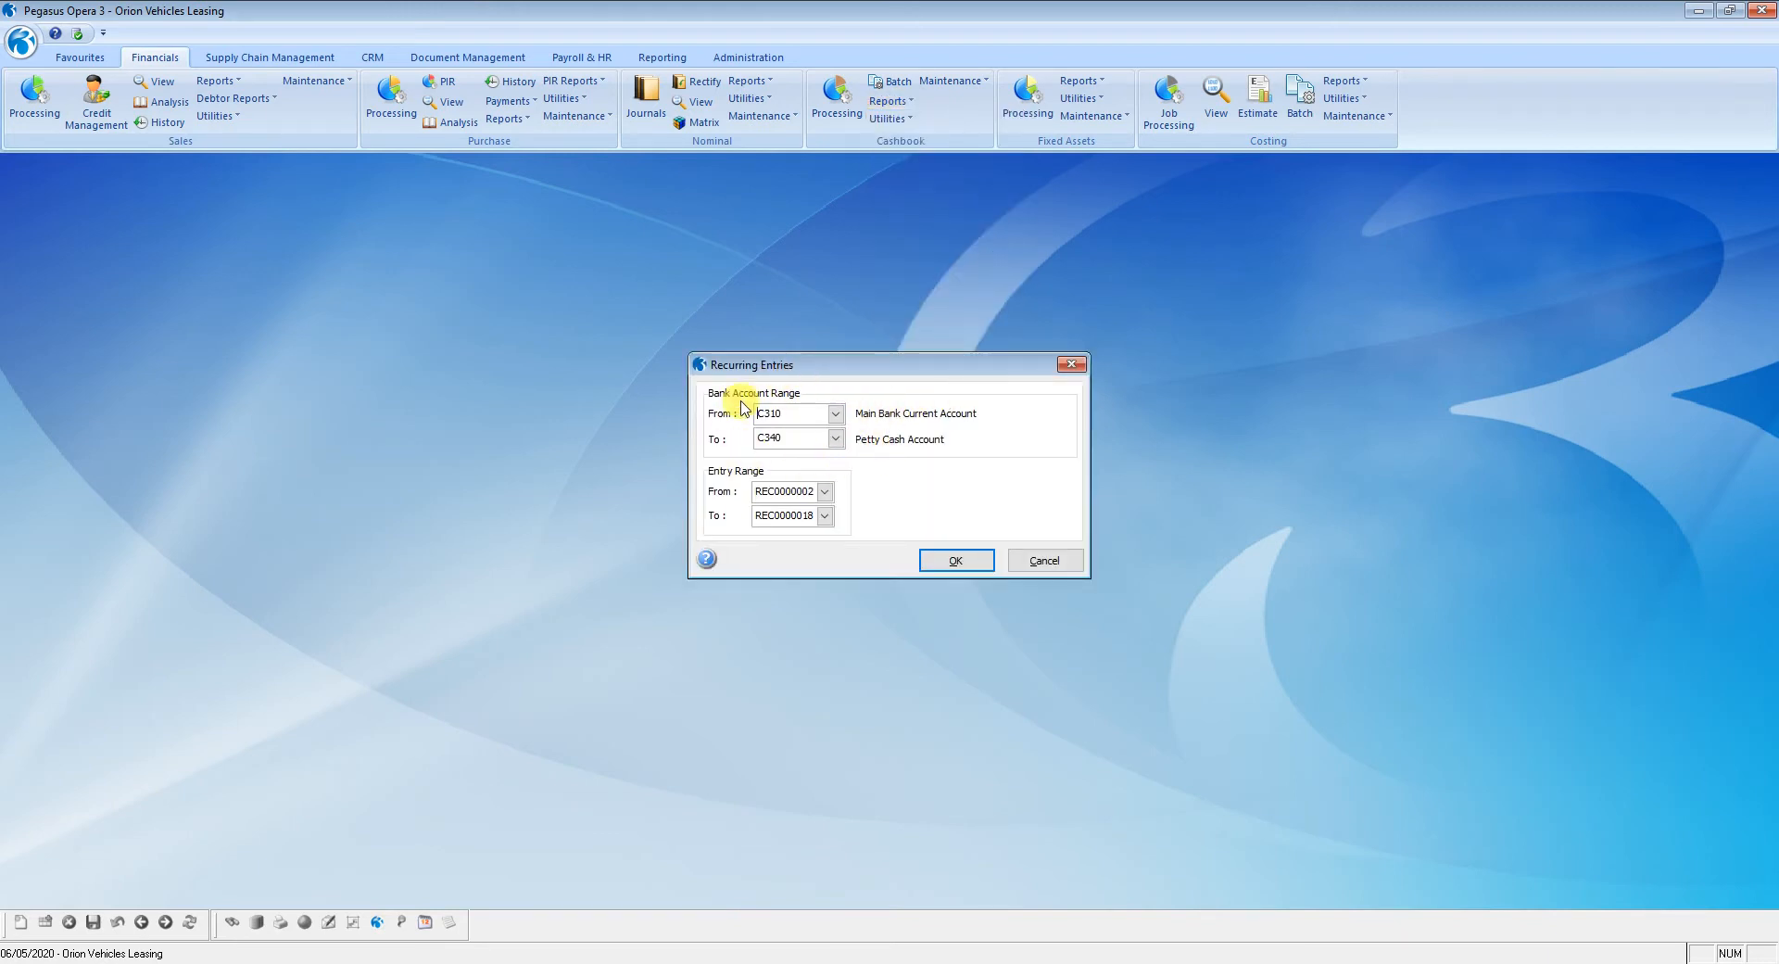
left_click(960, 561)
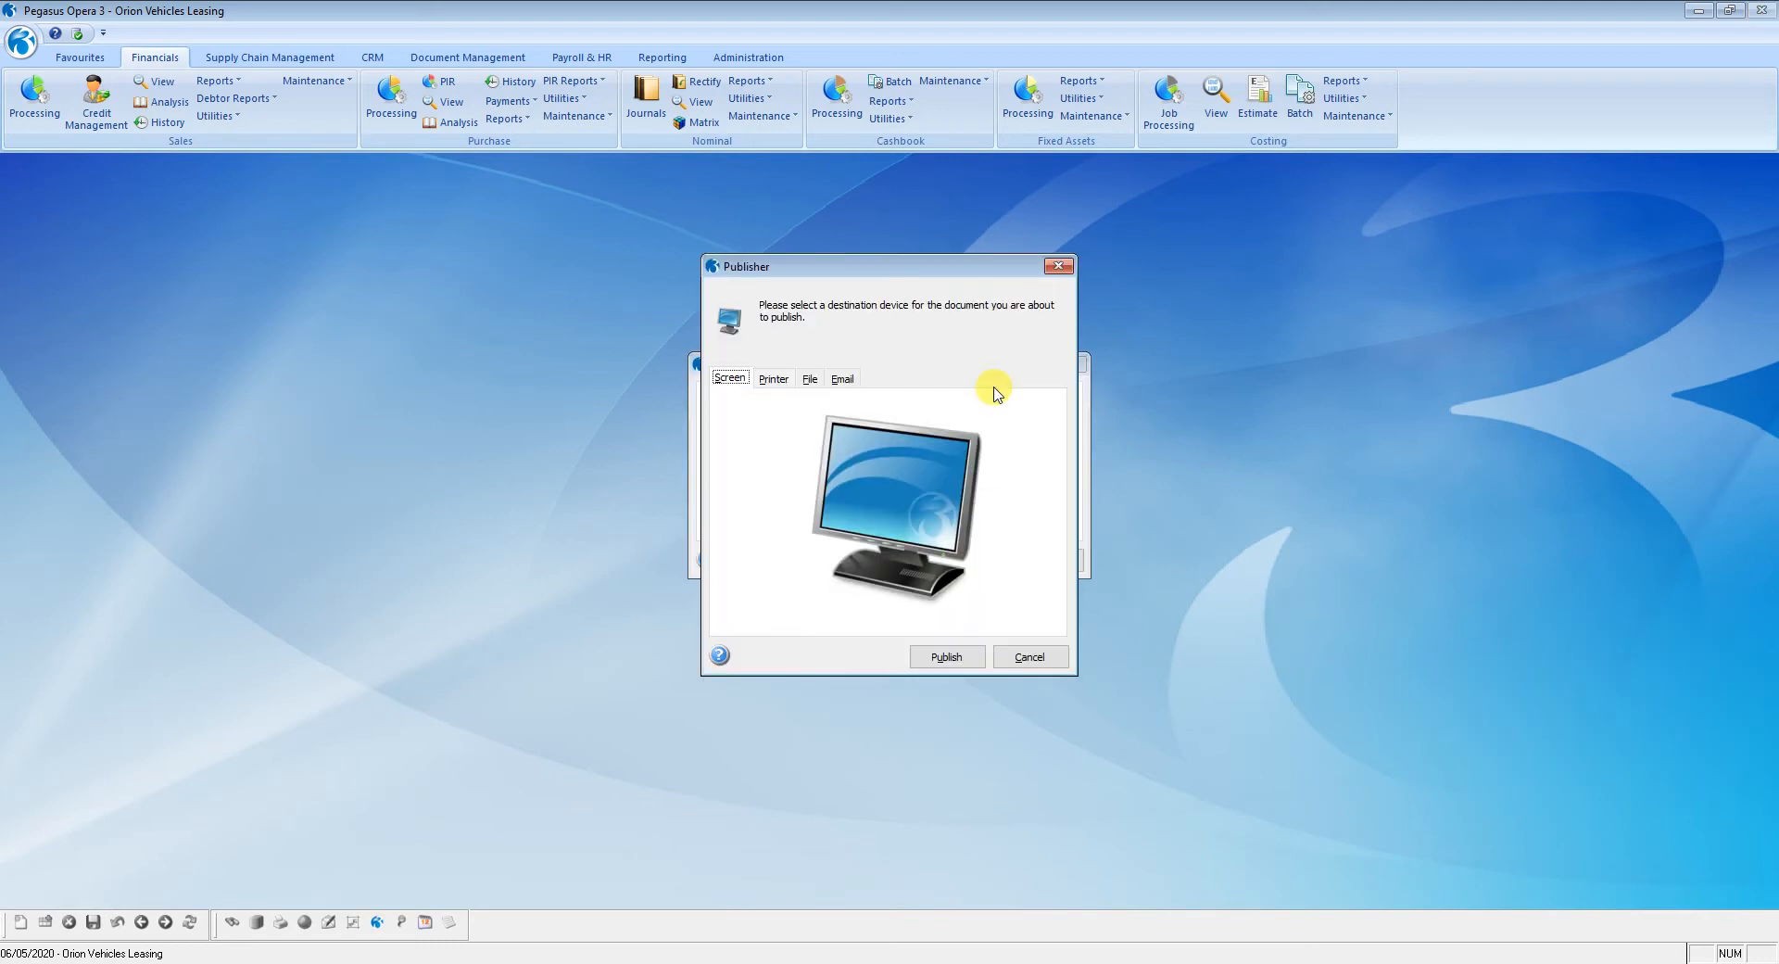
left_click(944, 656)
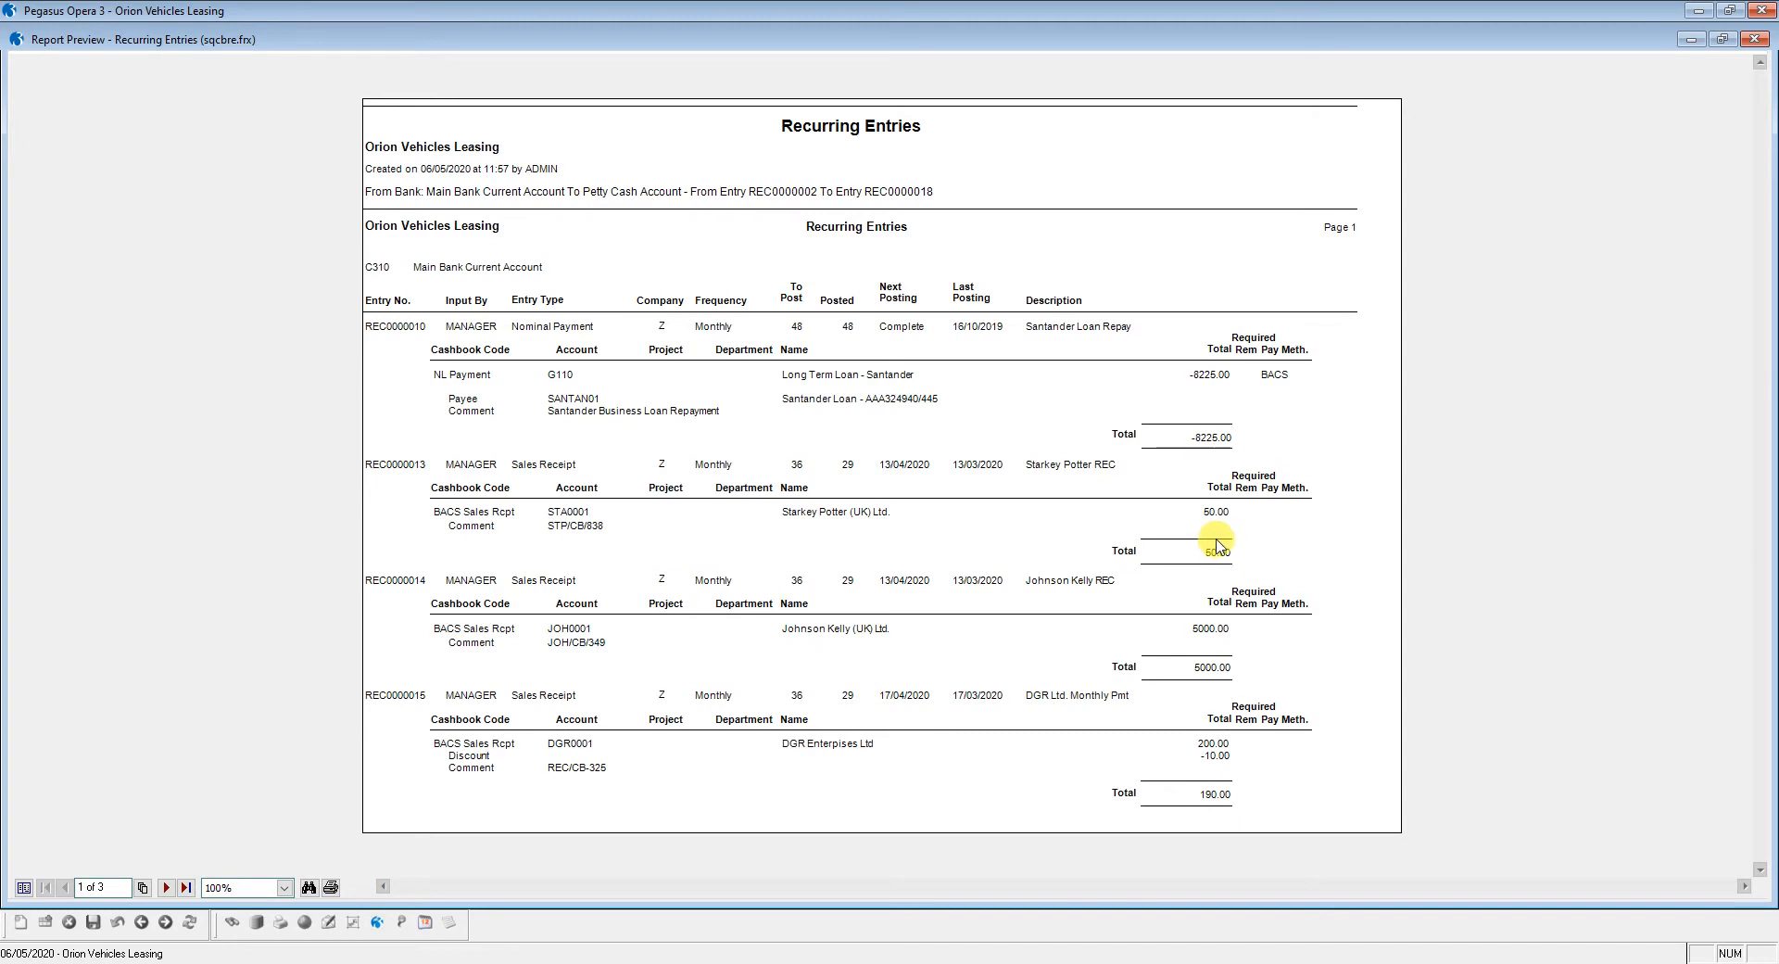
left_click(1754, 39)
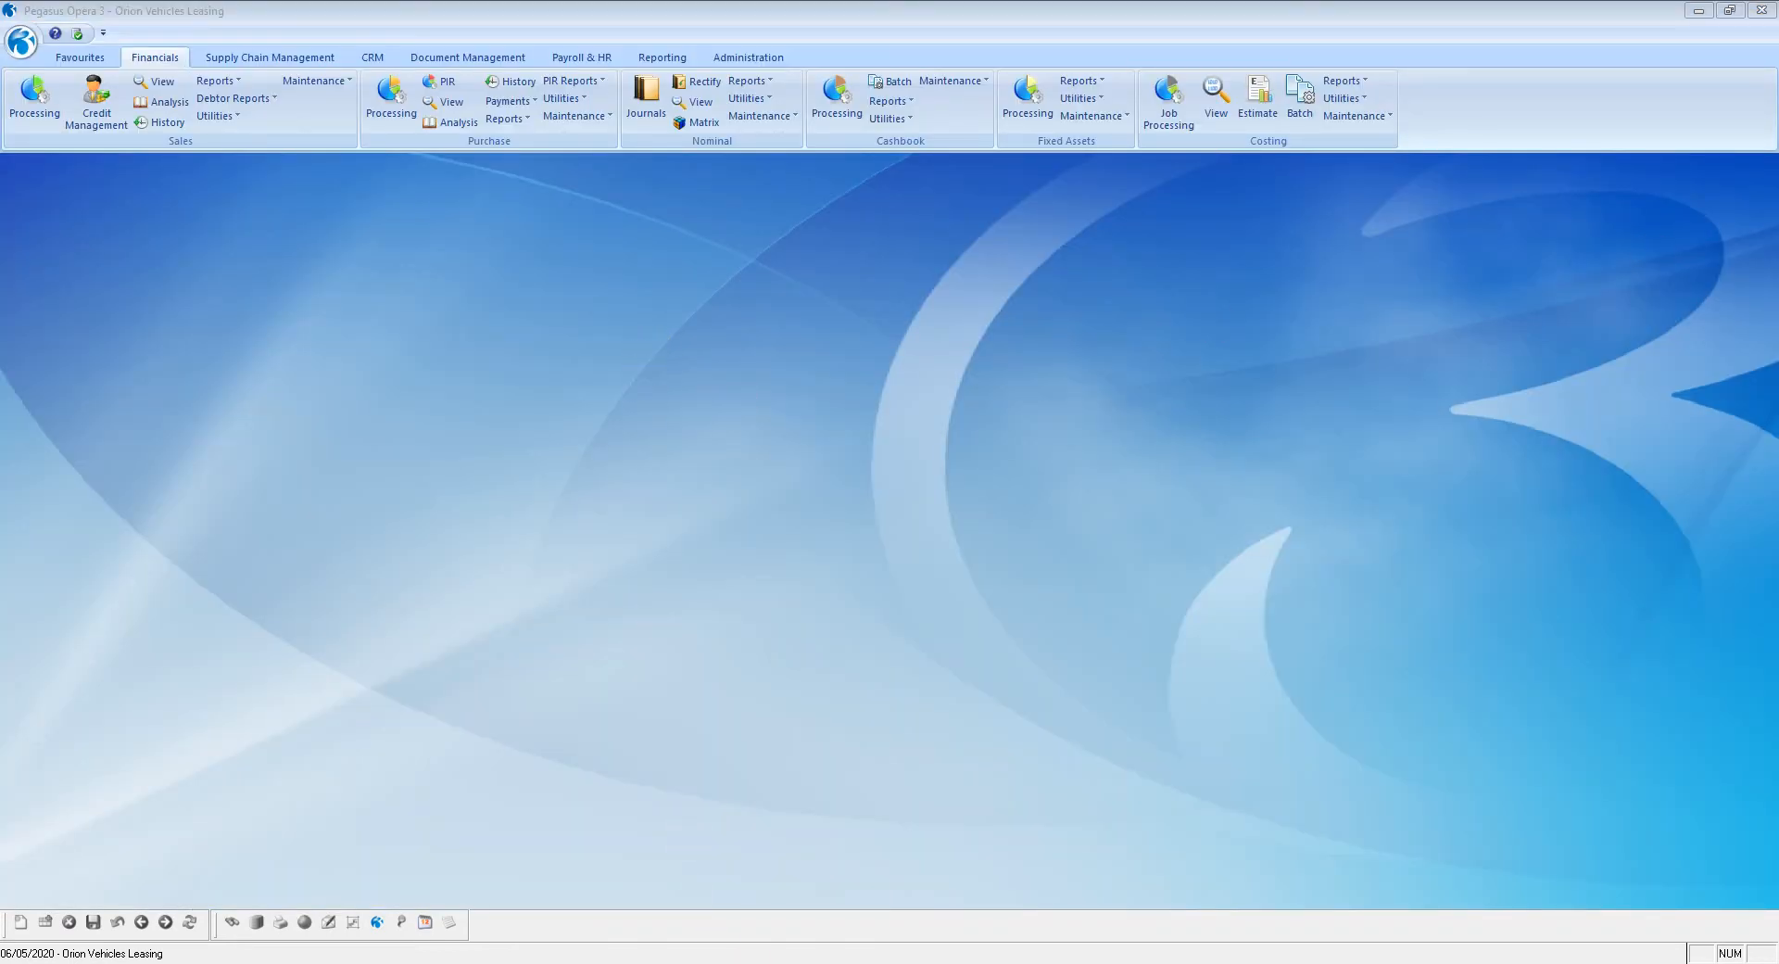
- Switch to Excel, review the Recurring Transactions block F14:H17 on the Cashflow Summary sheet, and minimise the workbook
left_click(704, 963)
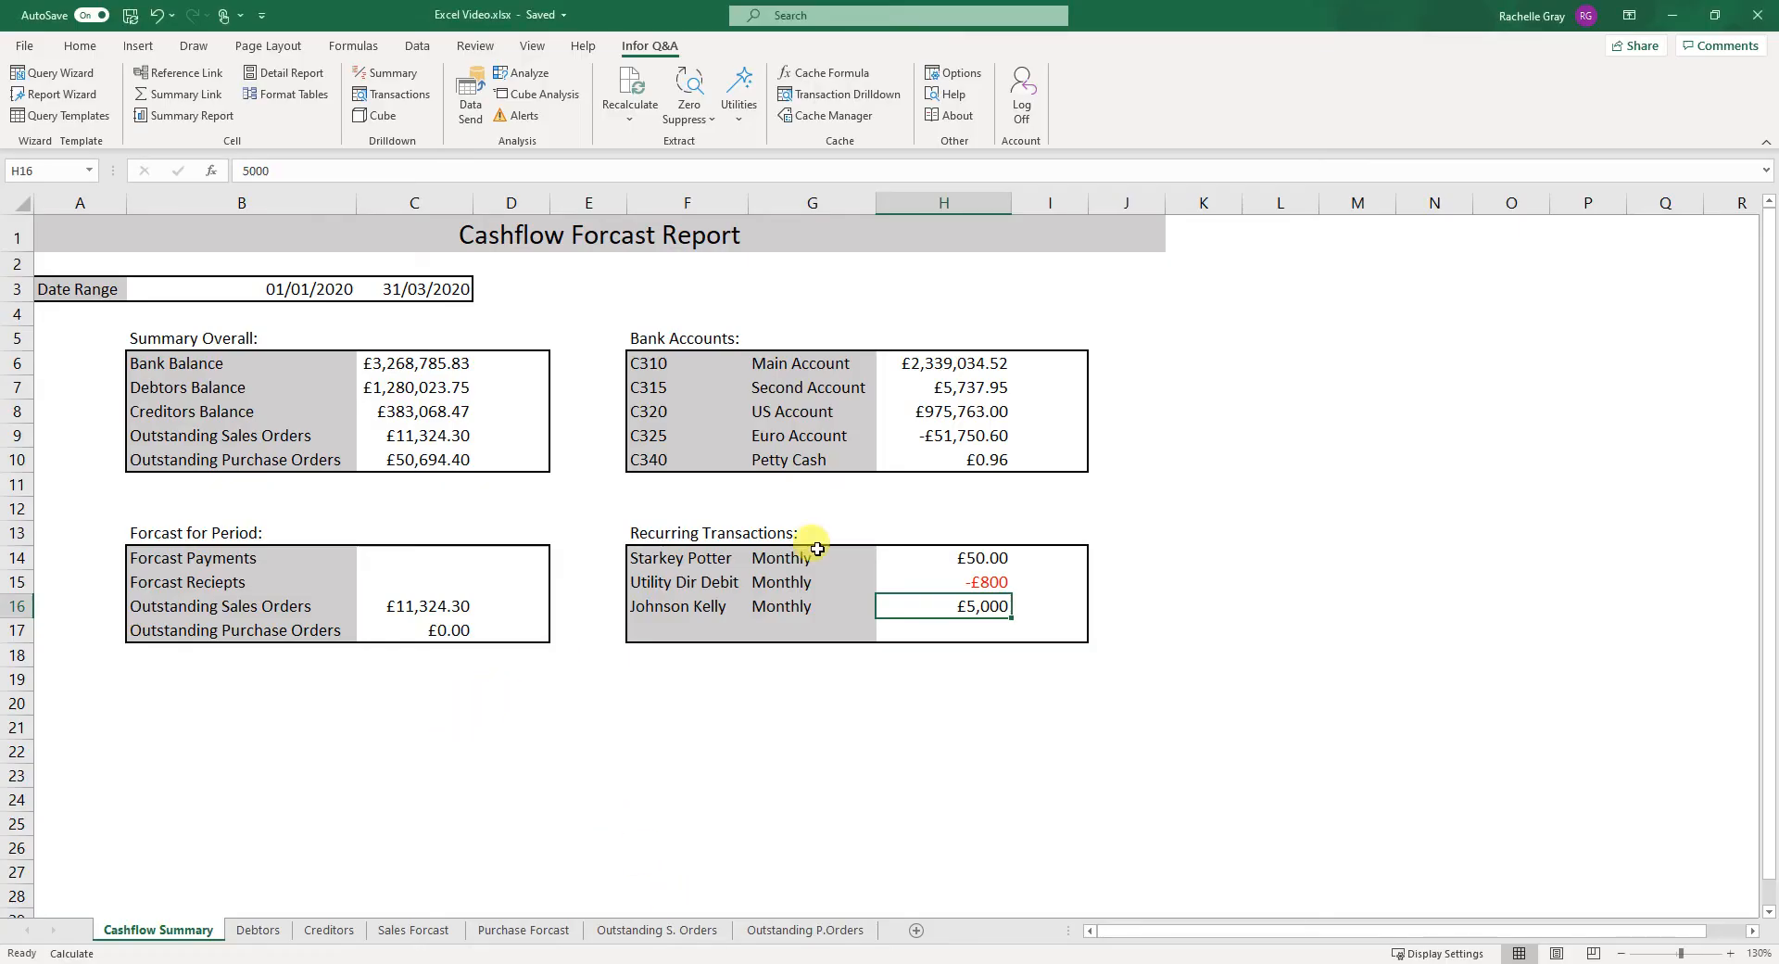
left_click(981, 559)
left_click(984, 584)
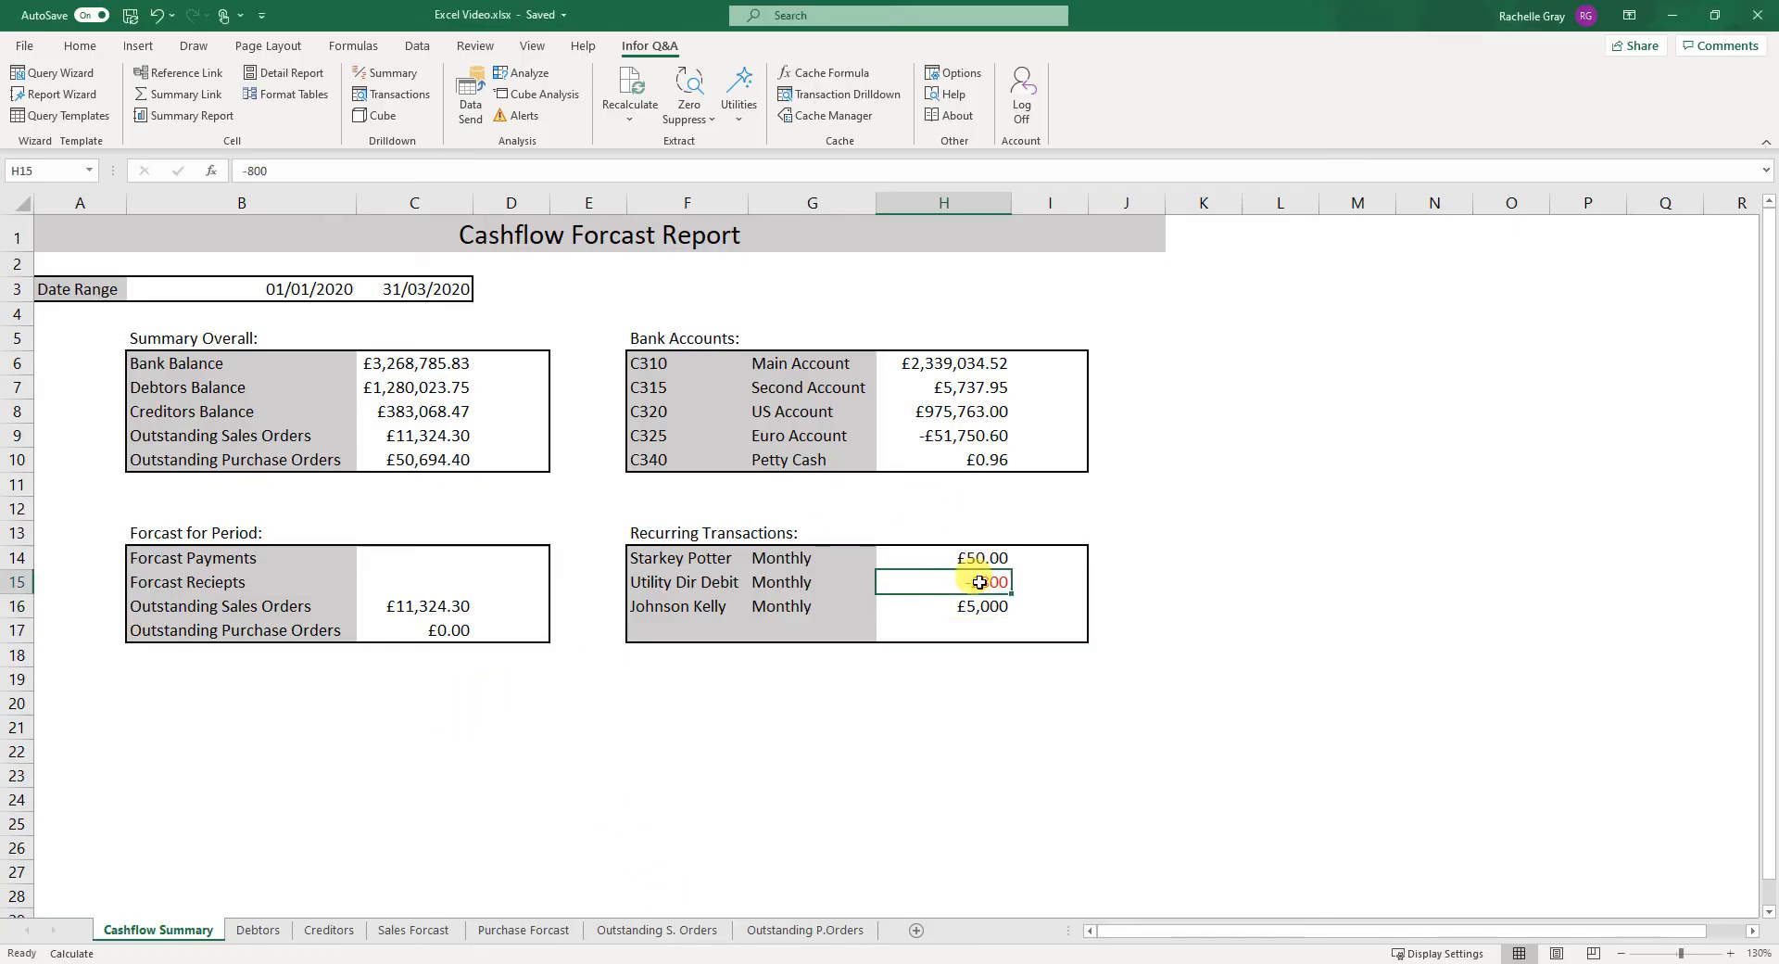
left_click(976, 608)
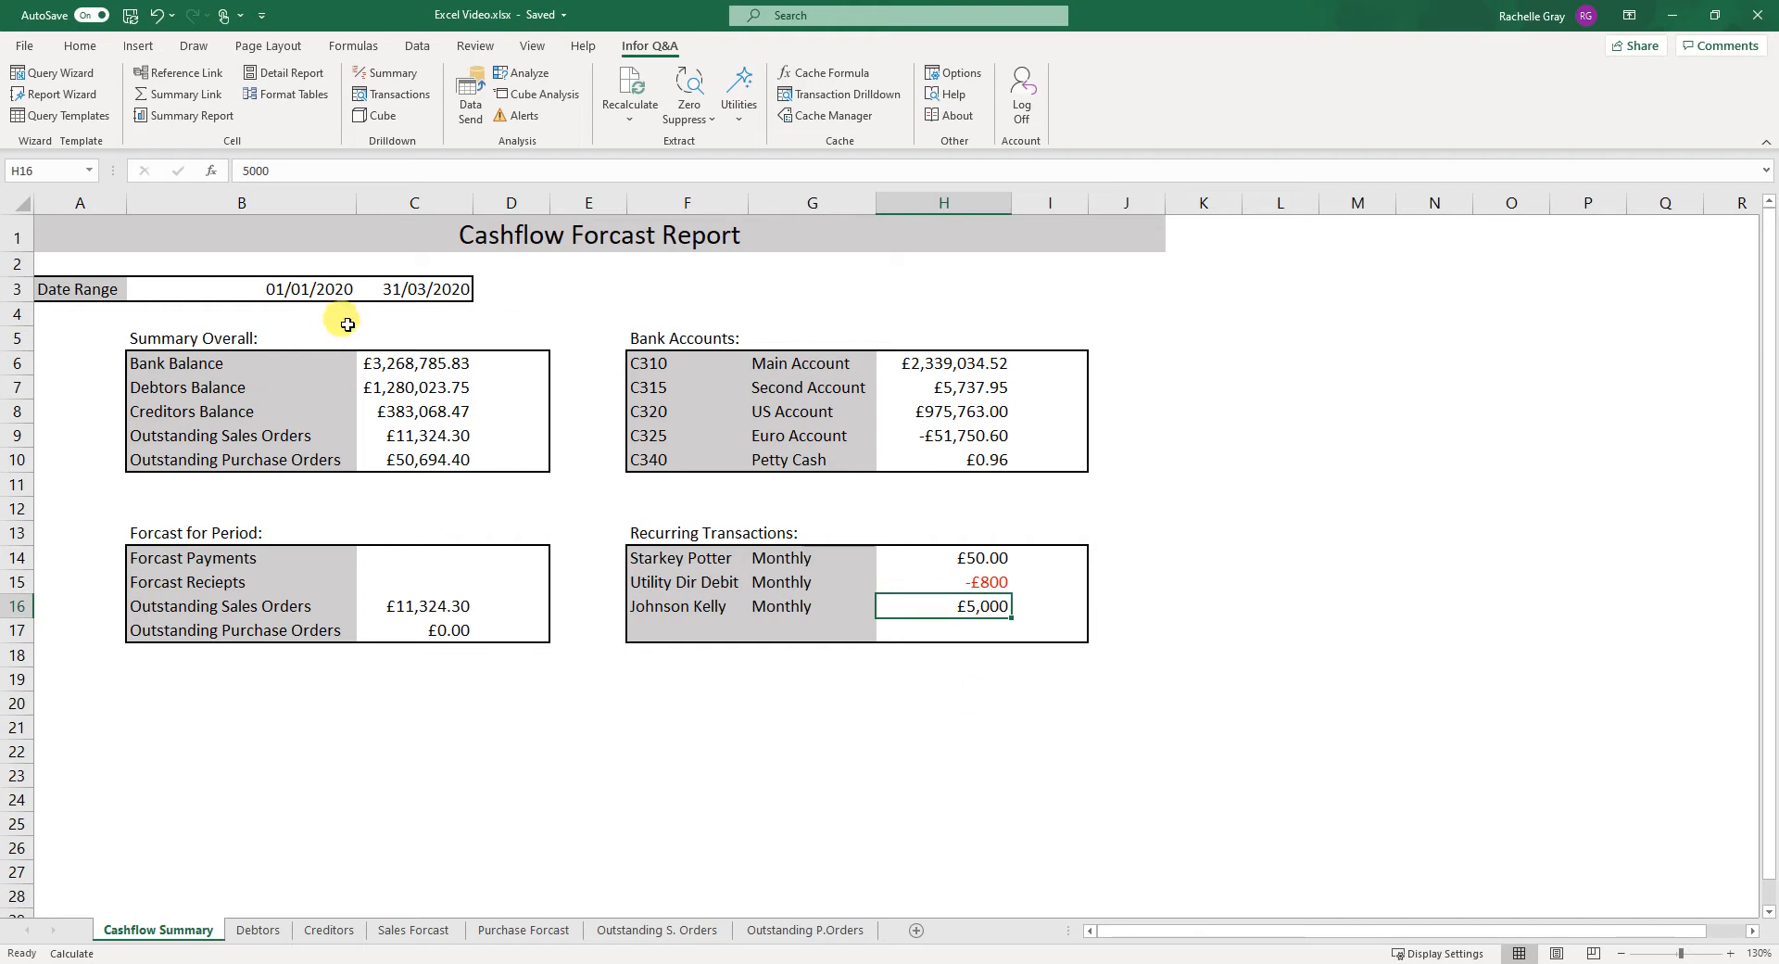
left_click_drag(649, 556, 1060, 636)
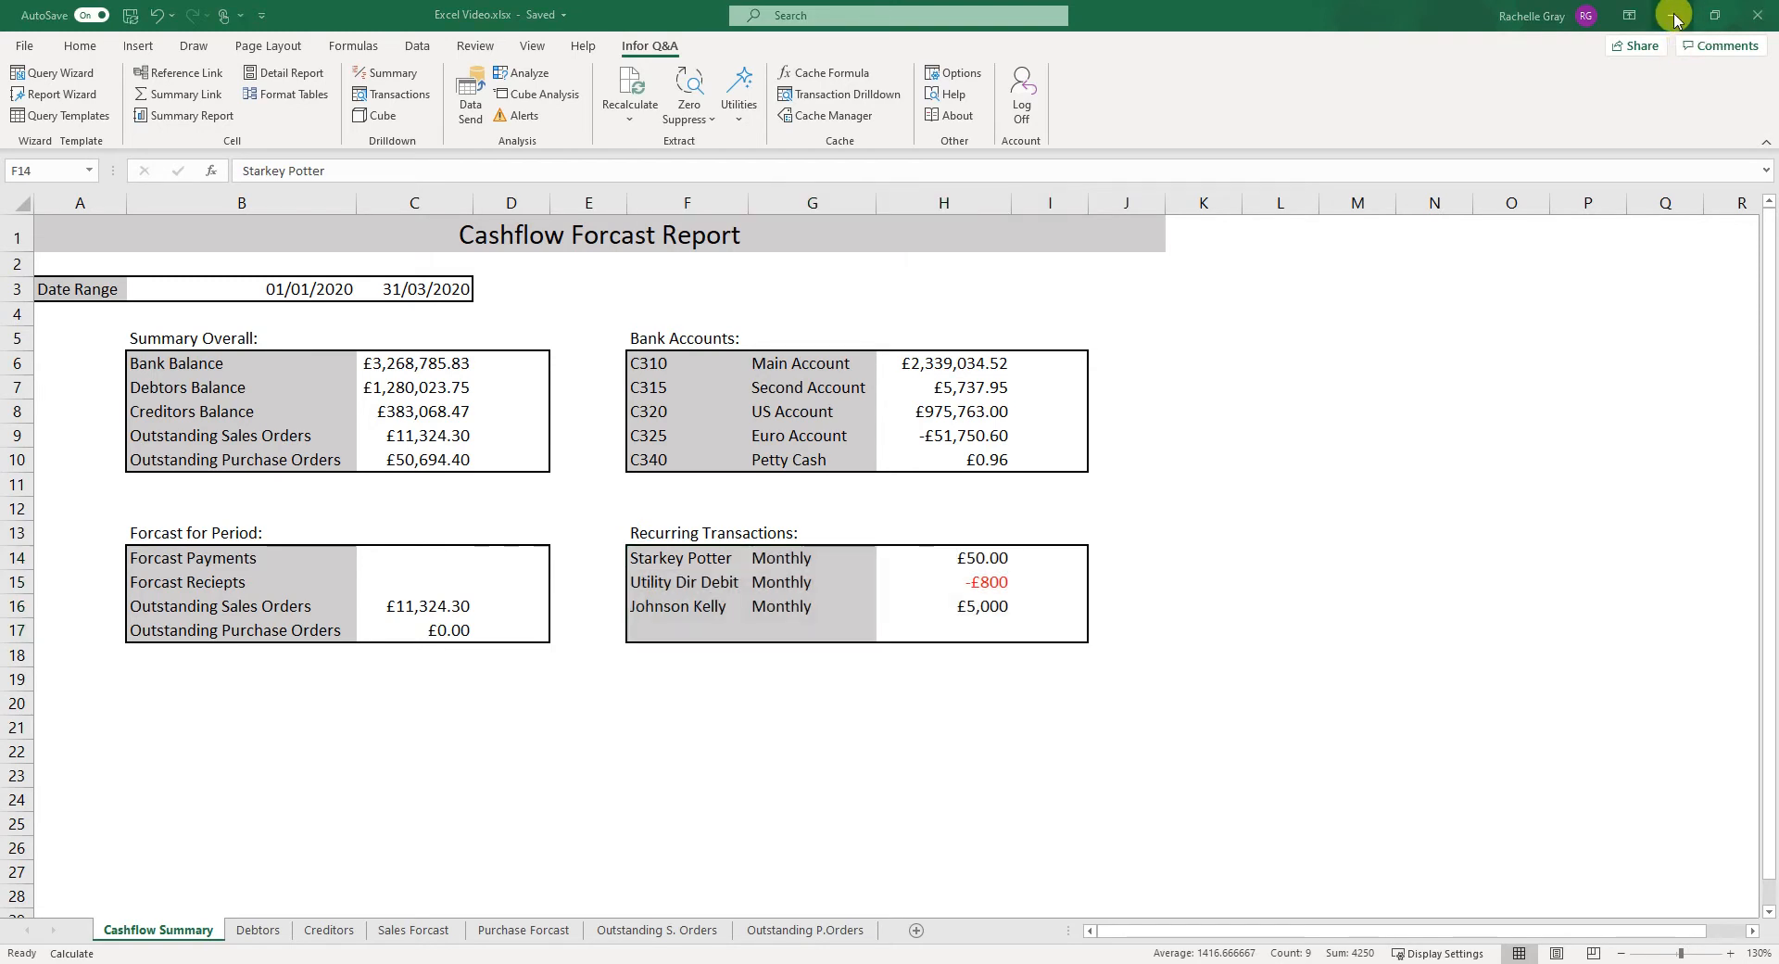
left_click(1673, 17)
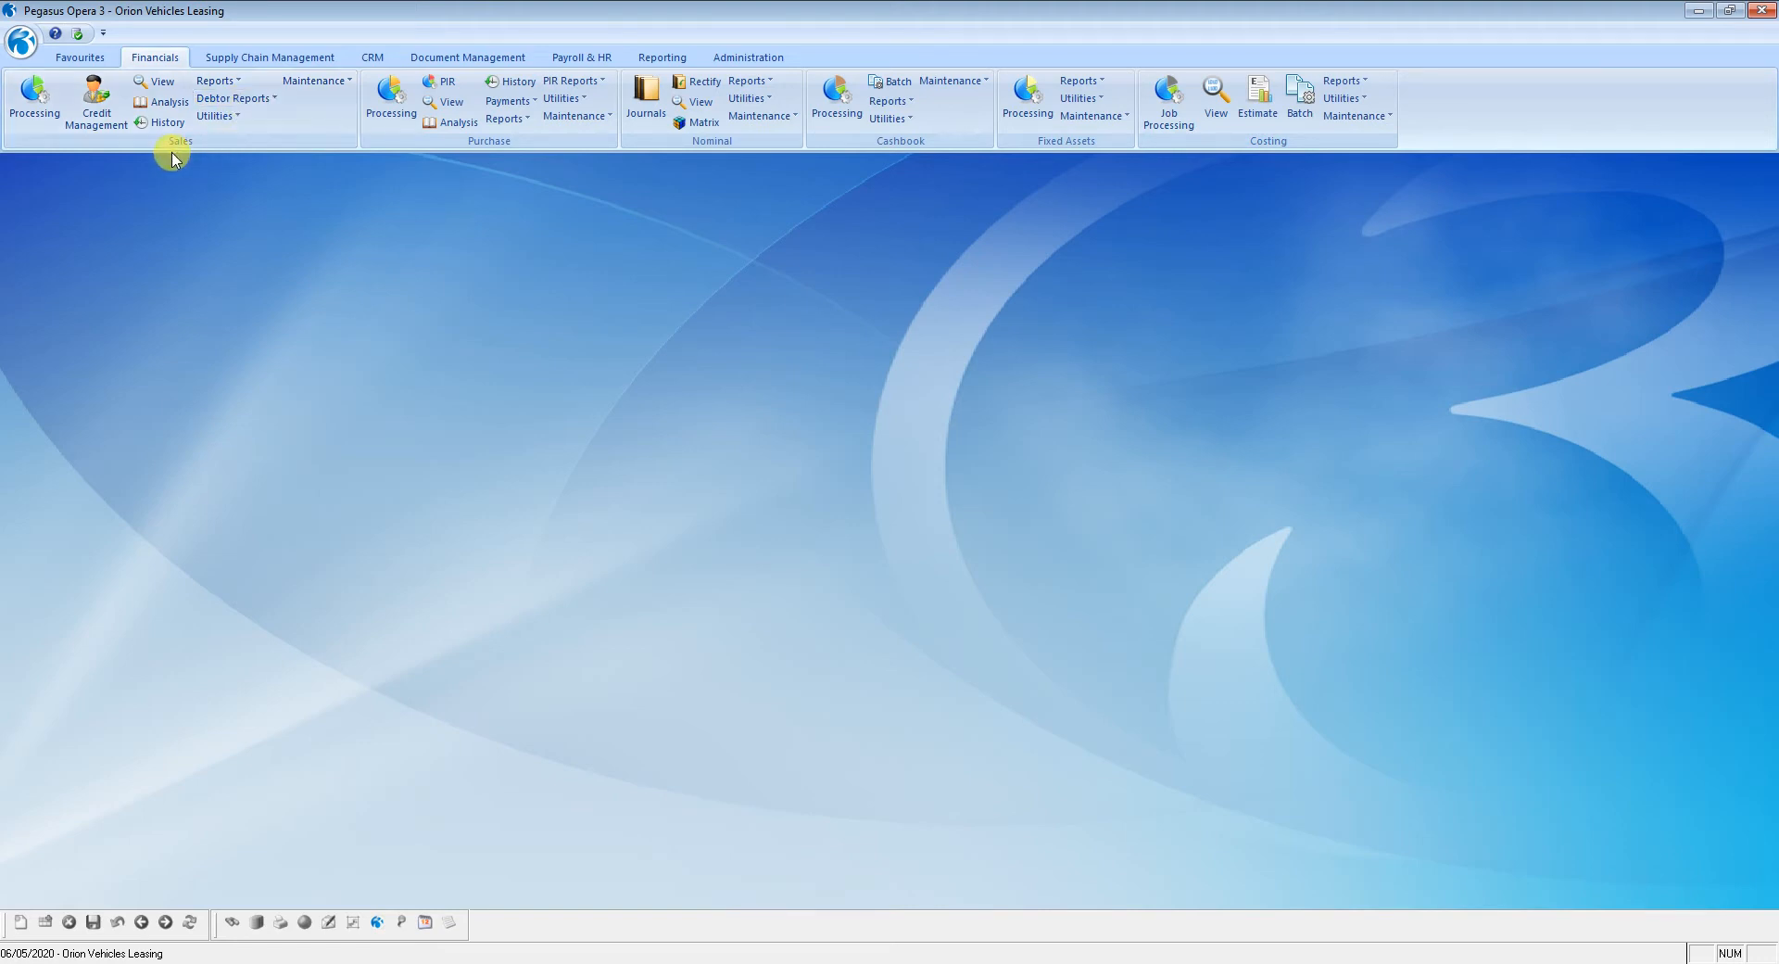
- Set up a sales Debtors Report for accounts ADA0001 to ZND2 in all currencies, with blank due dates and Show Transactions enabled
left_click(230, 100)
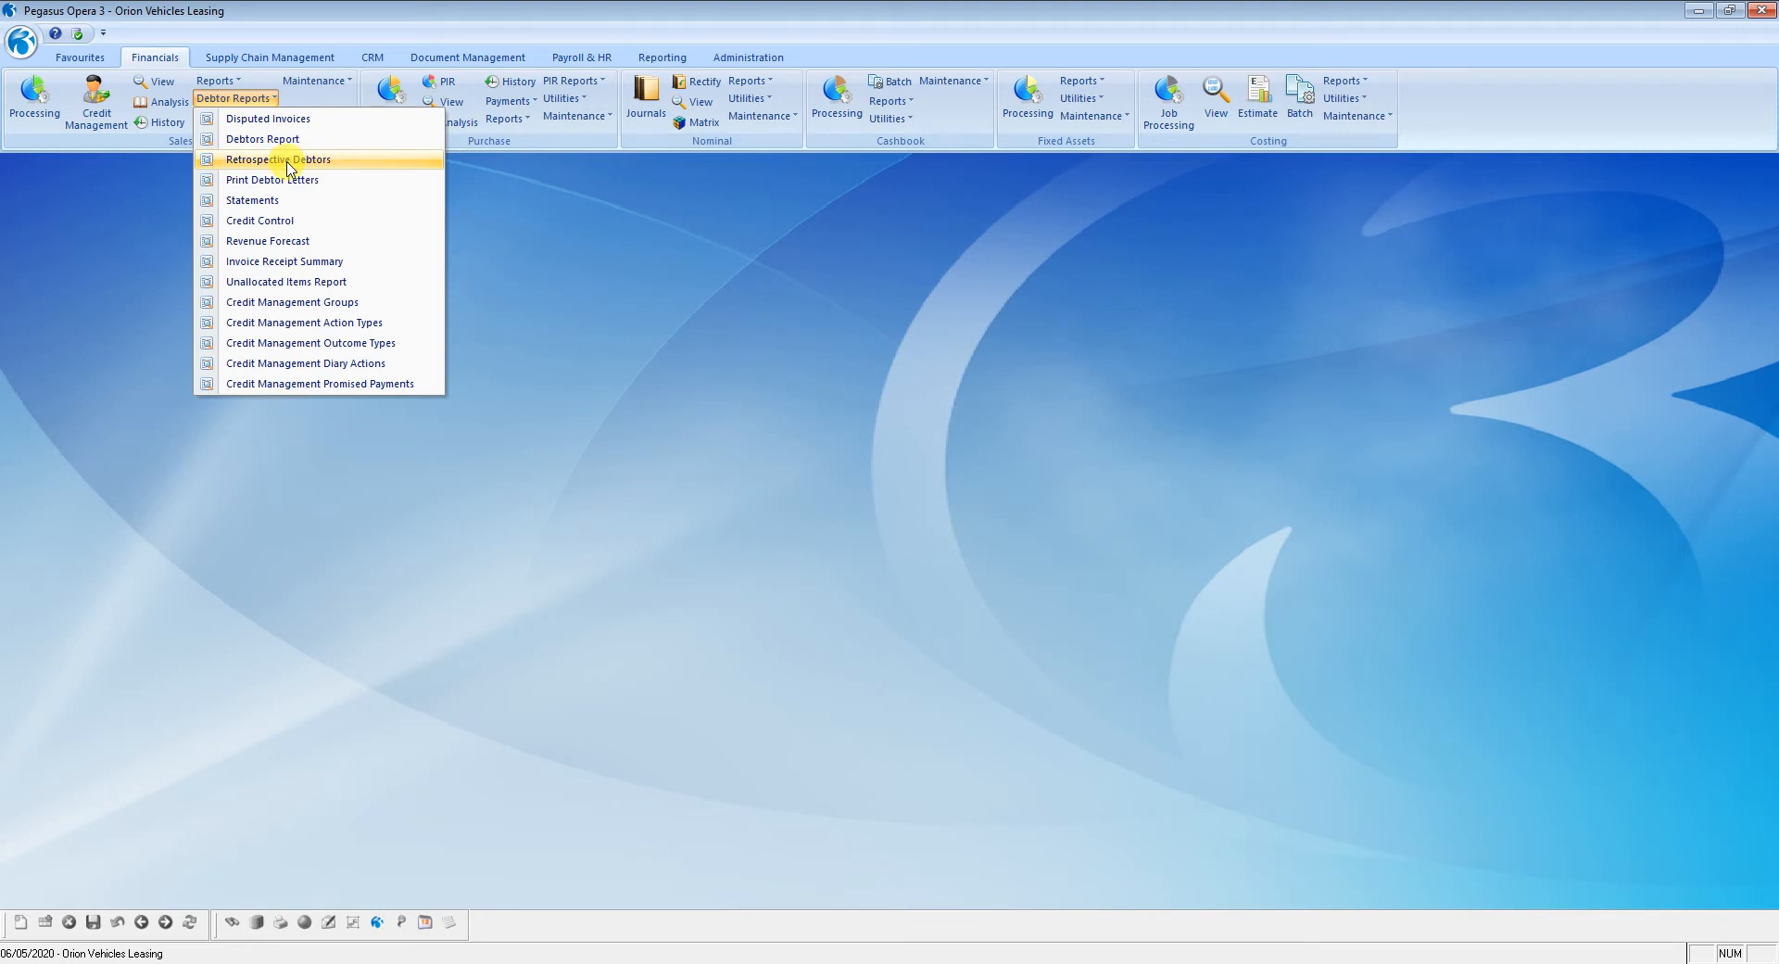
left_click(283, 141)
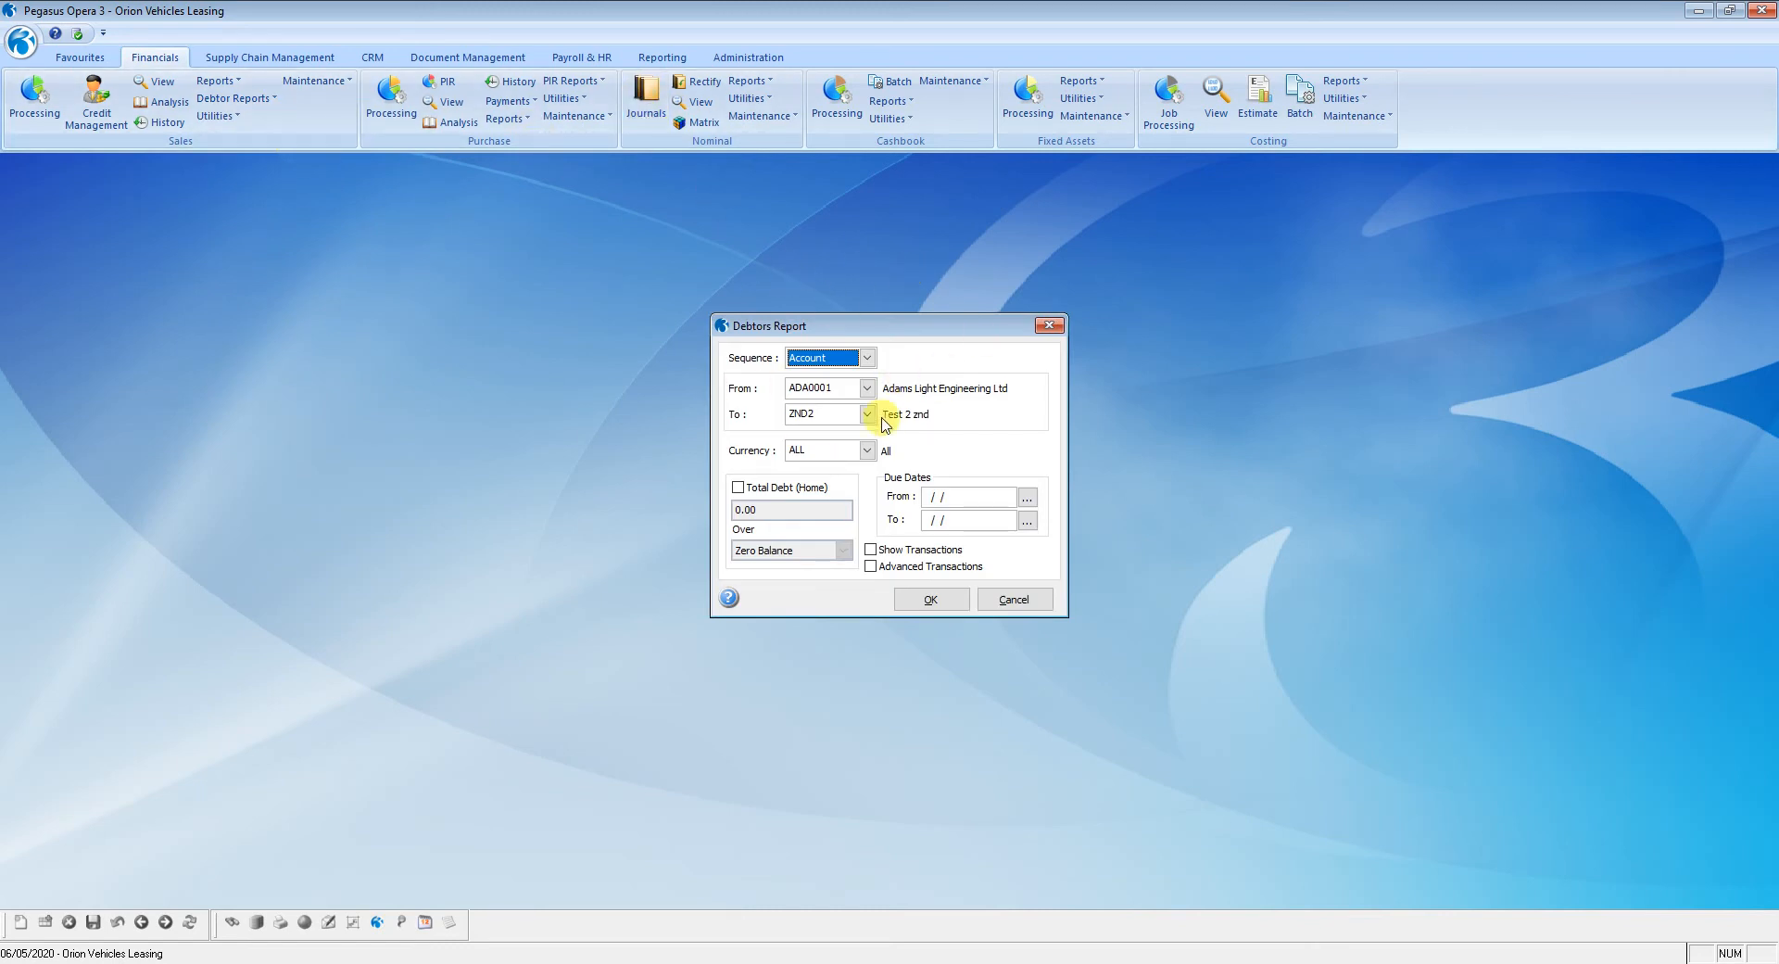
left_click(926, 497)
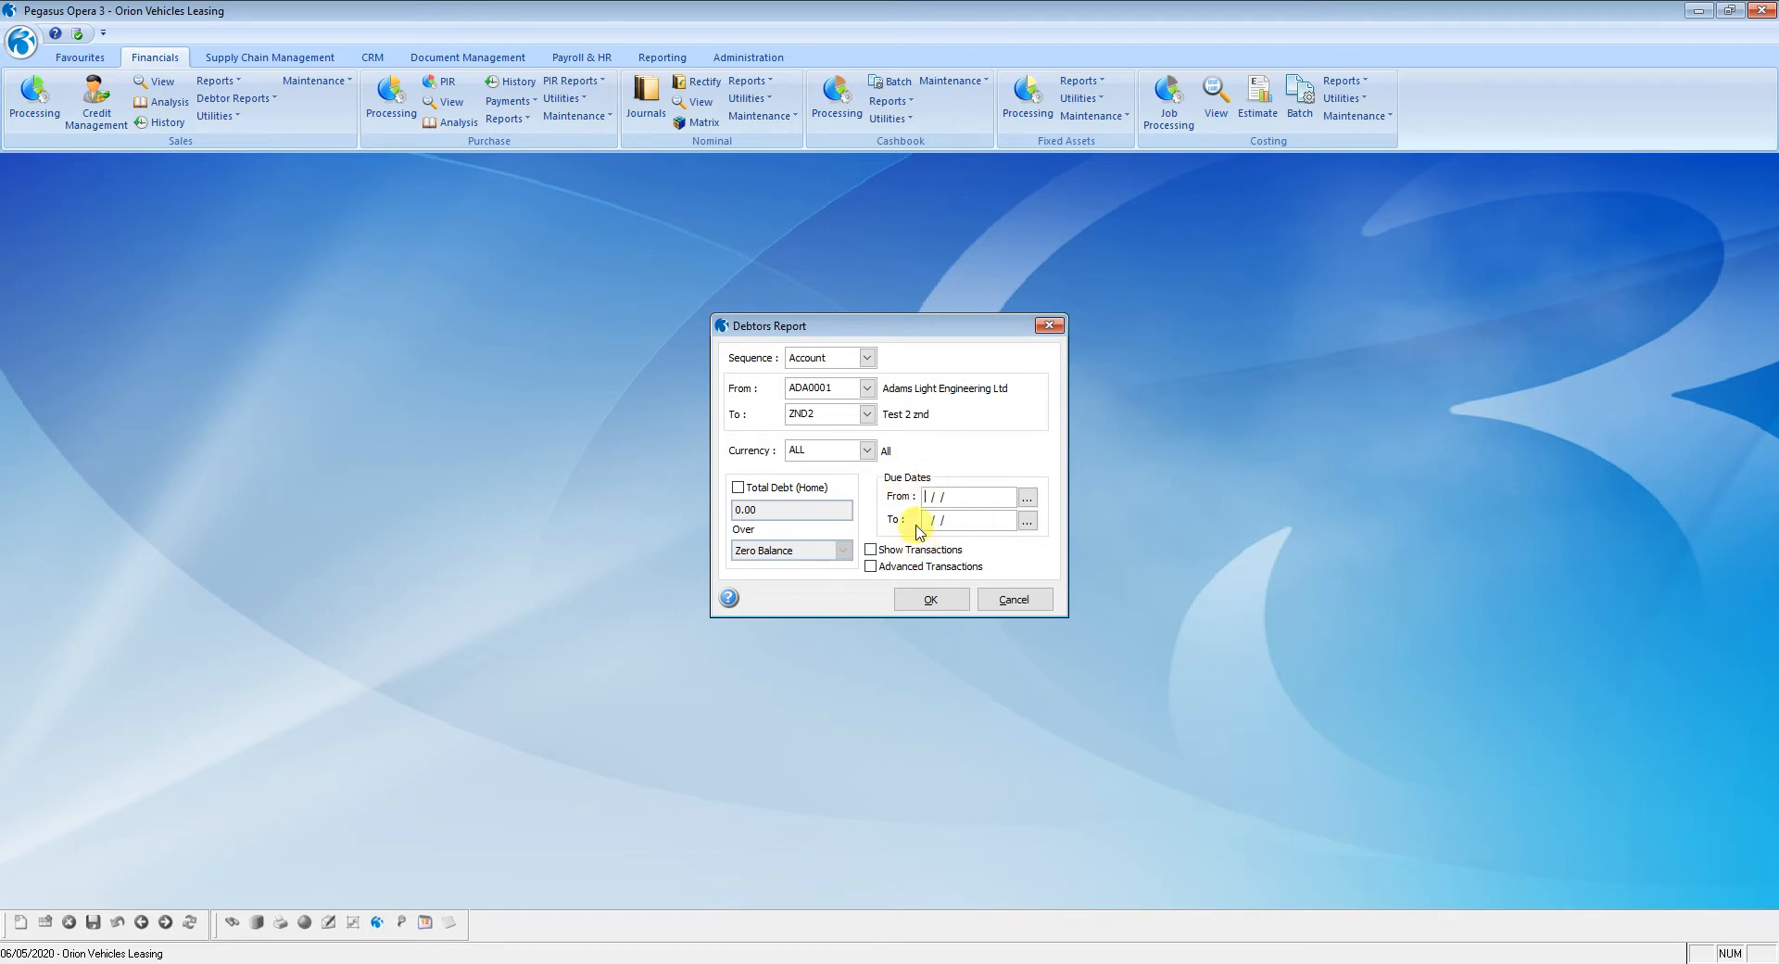
left_click(871, 552)
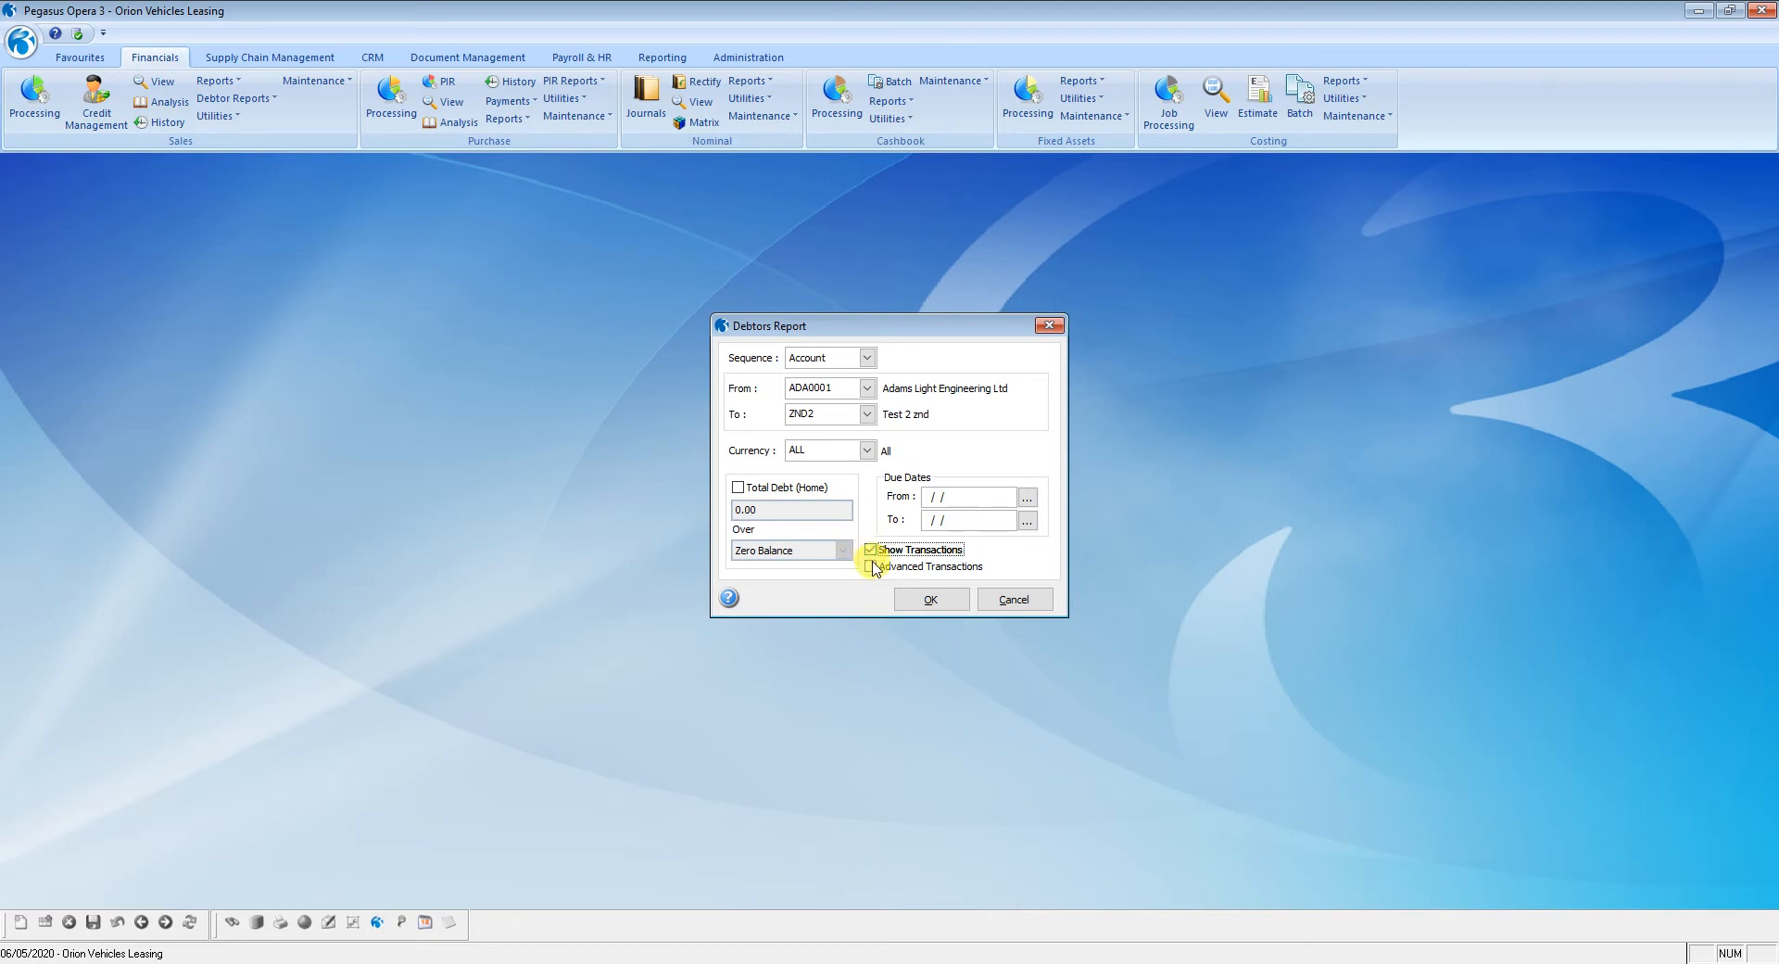
- Accept the Debtors Report options and choose the Excel Report - With Transactions layout for publishing
left_click(929, 600)
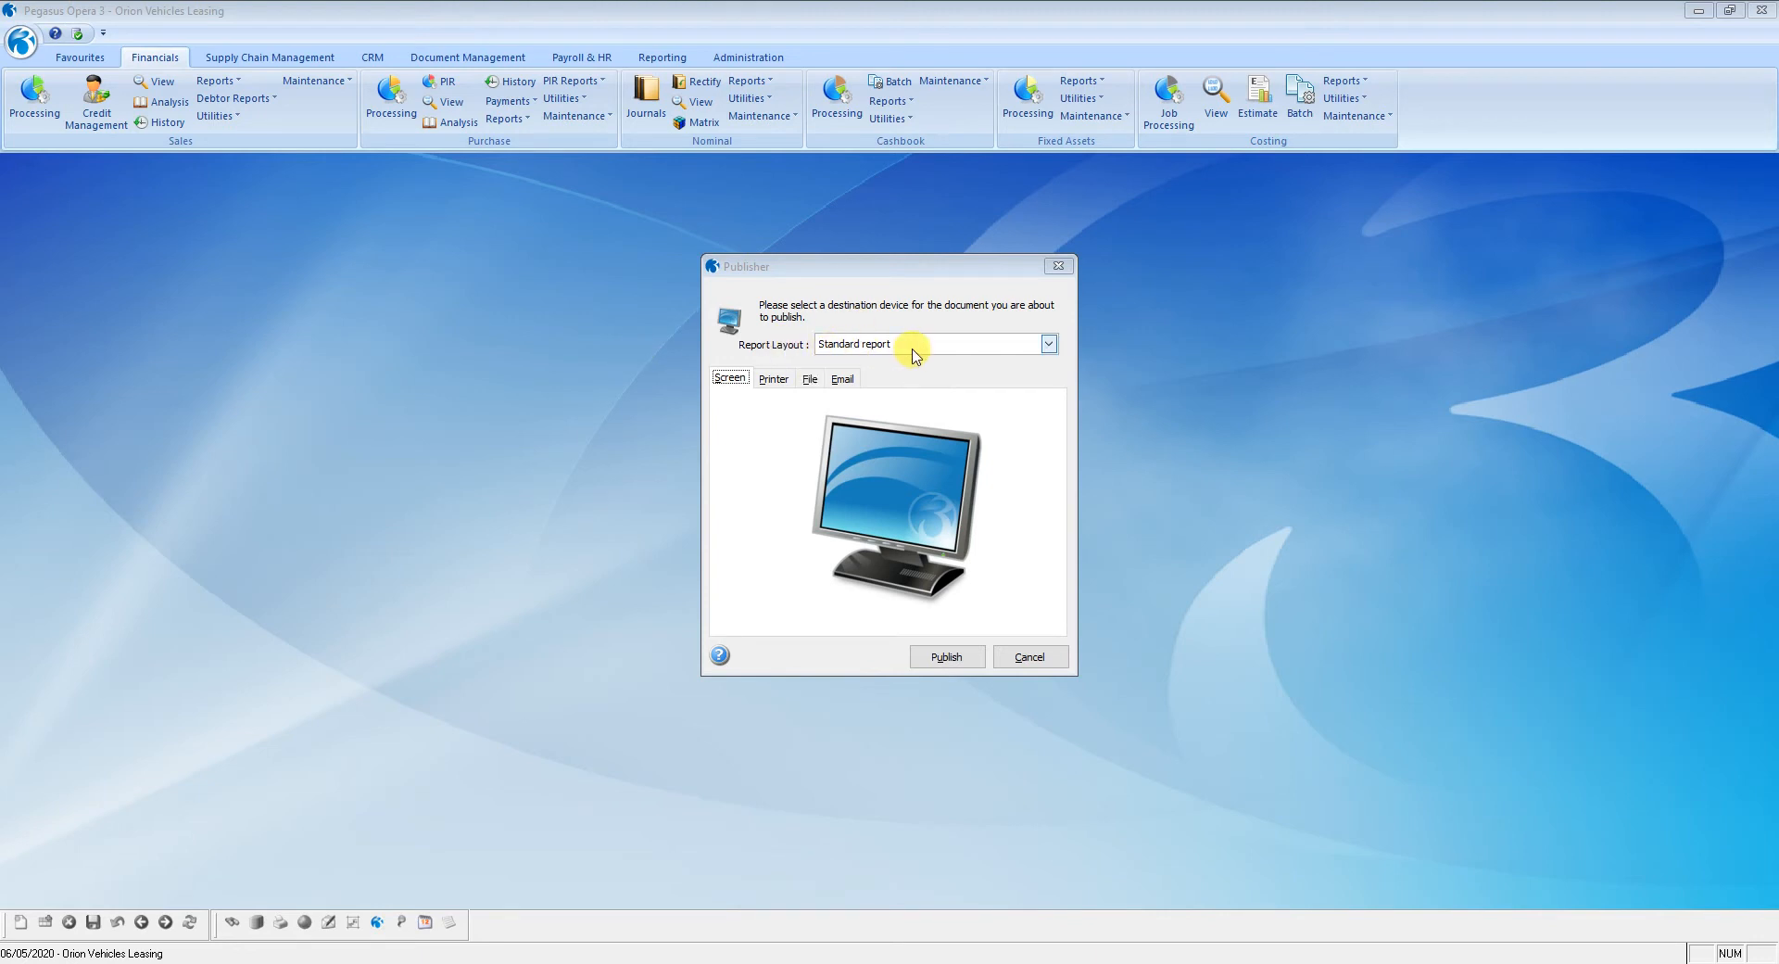
left_click(1050, 345)
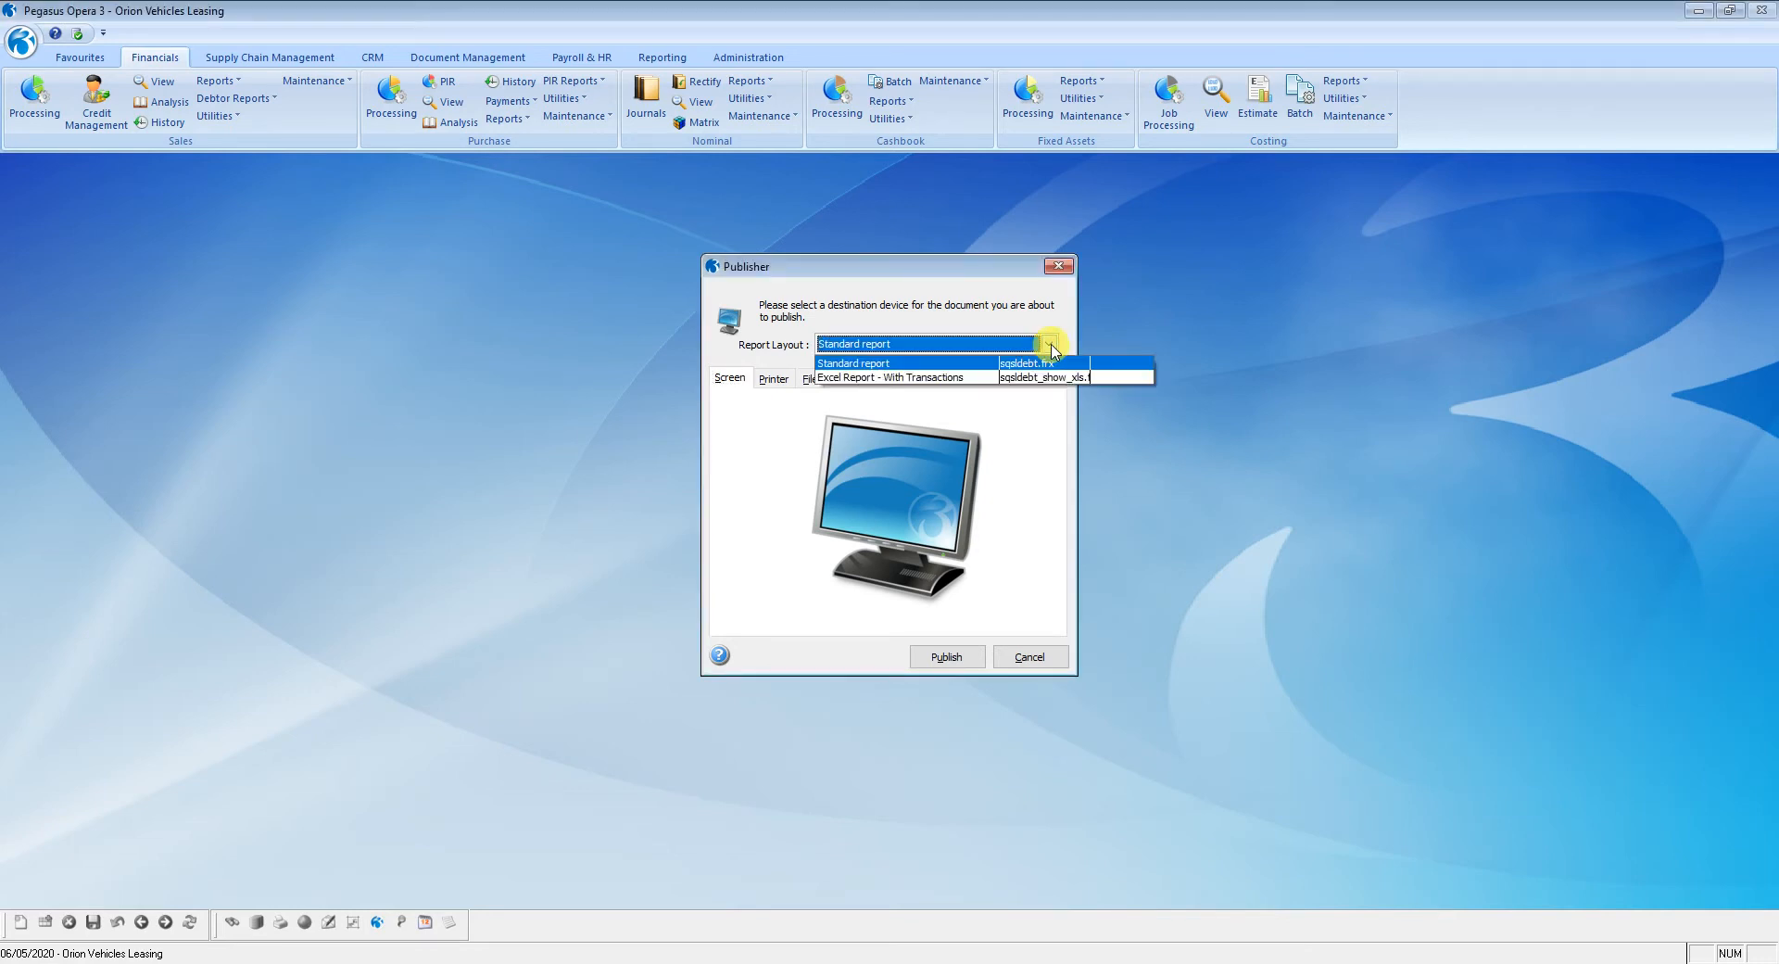
left_click(897, 377)
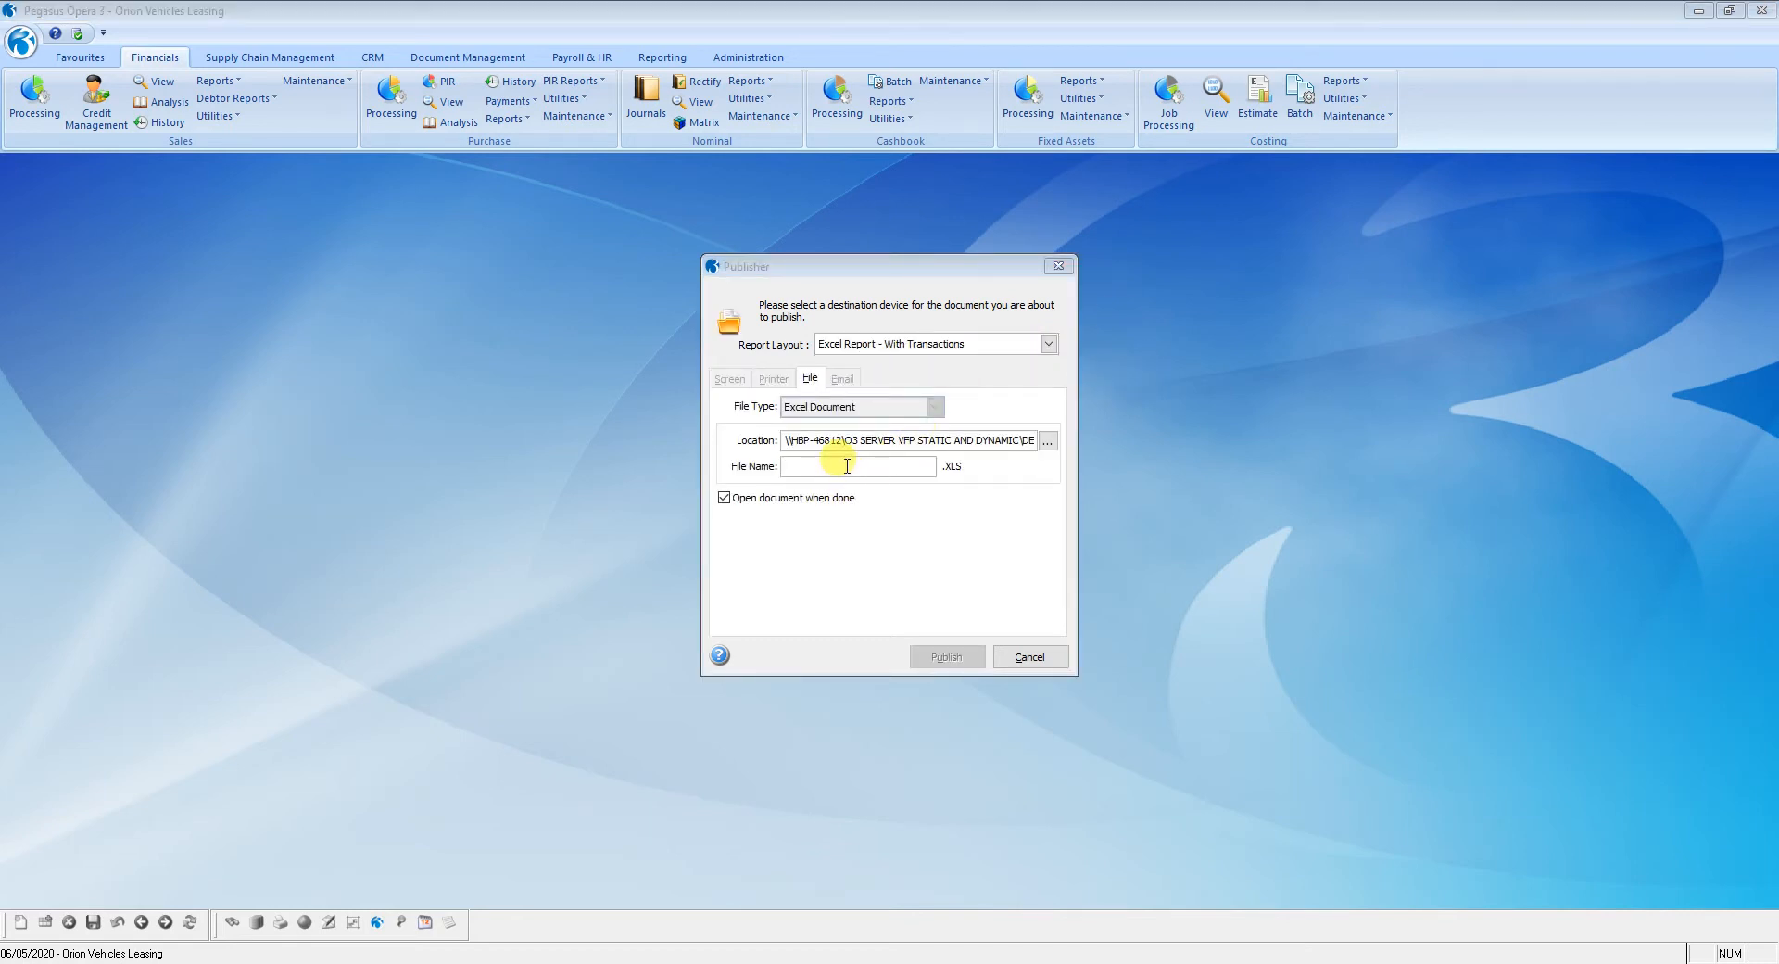
- Publish the Debtors Report as an Excel document named DEBT
left_click(847, 466)
type("DEBT")
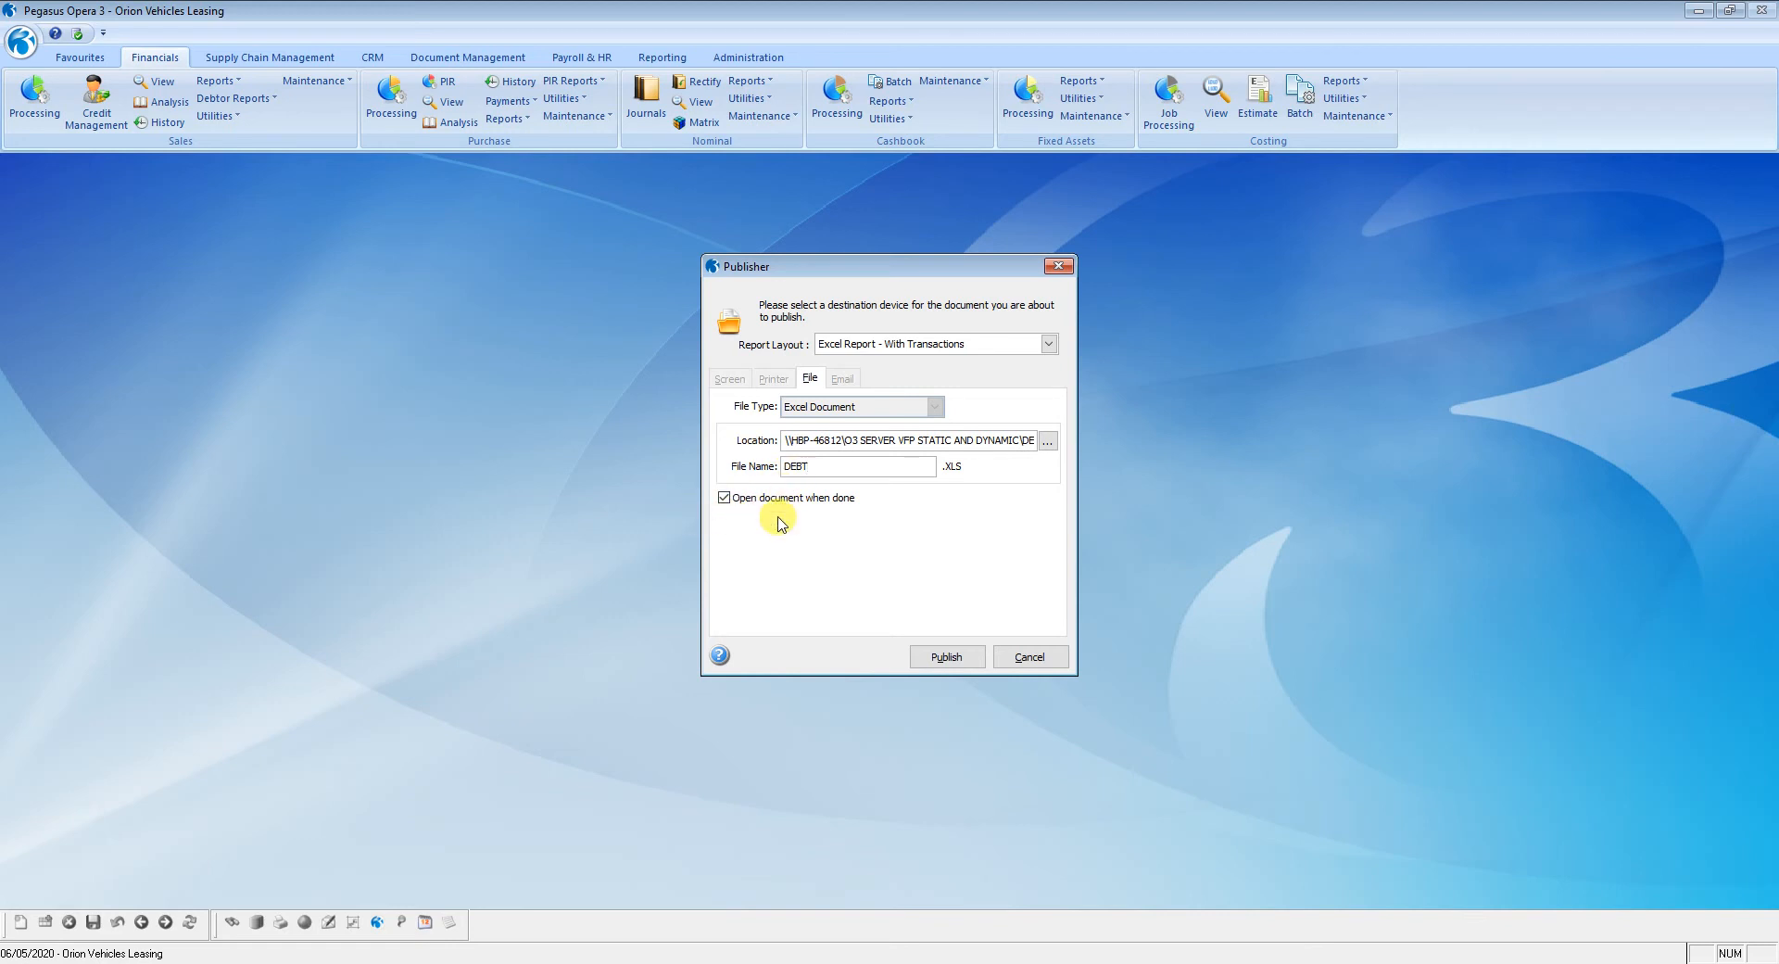
left_click(946, 656)
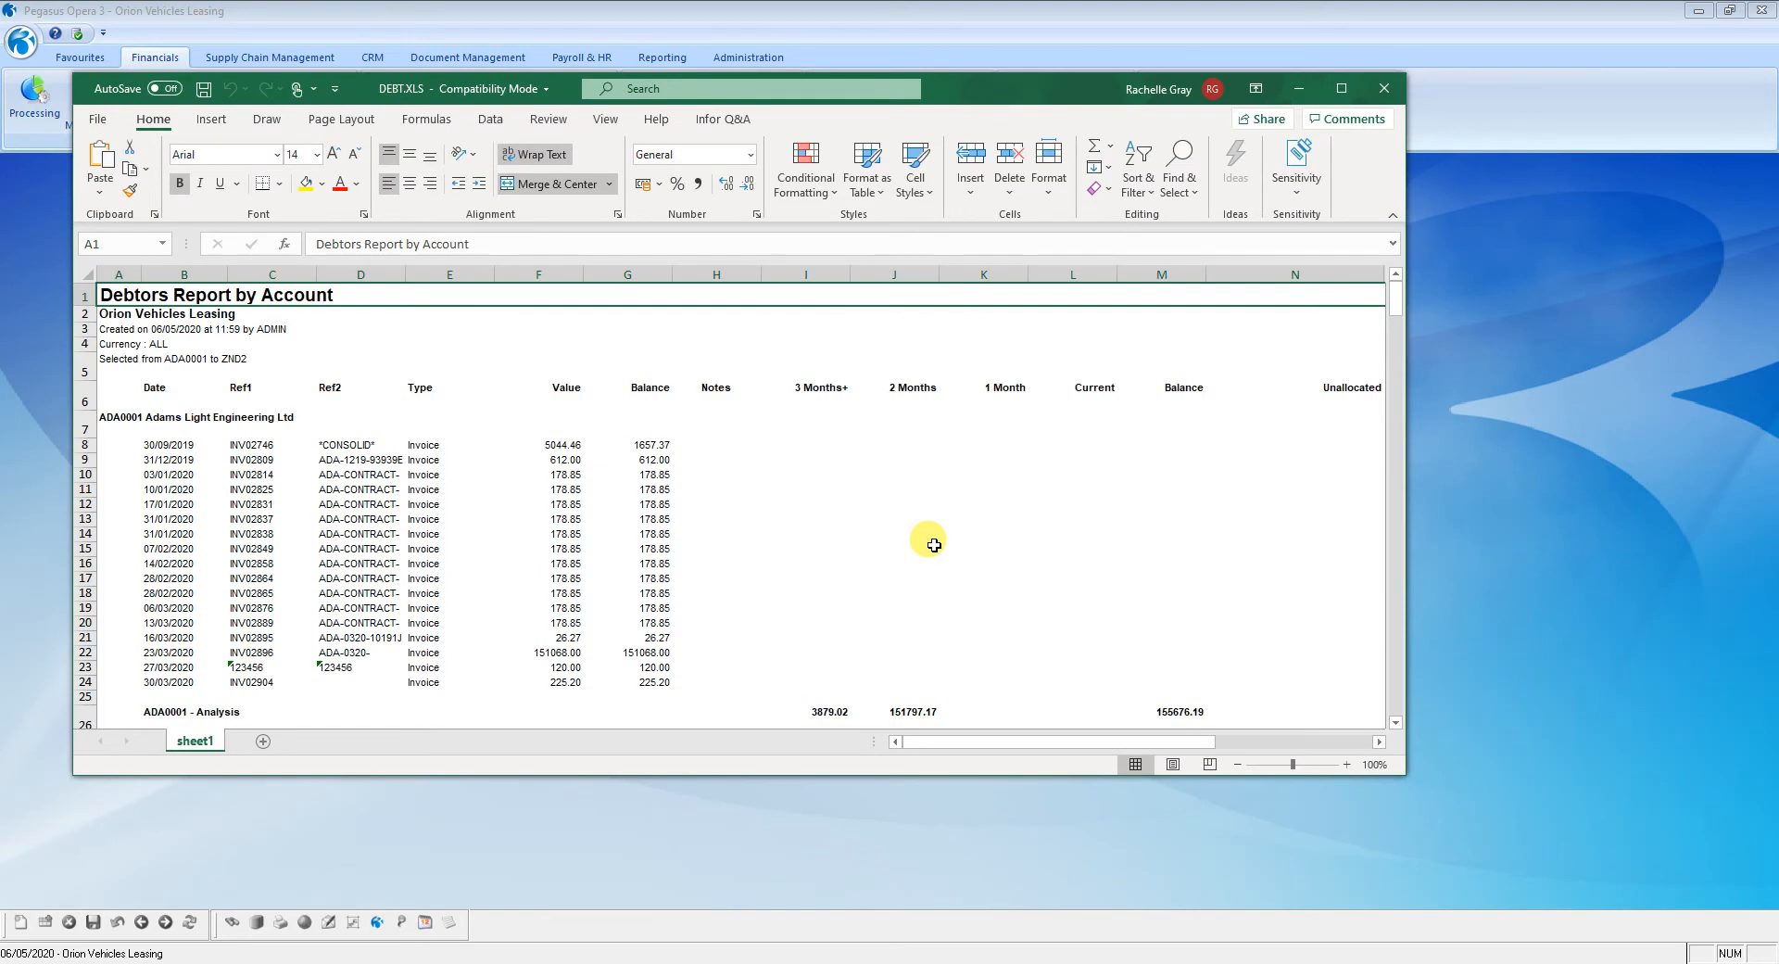
- Review the first debtor's invoice values, aged analysis, balance and over-limit flag in the full-size DEBT workbook, and minimise it
left_click(1341, 88)
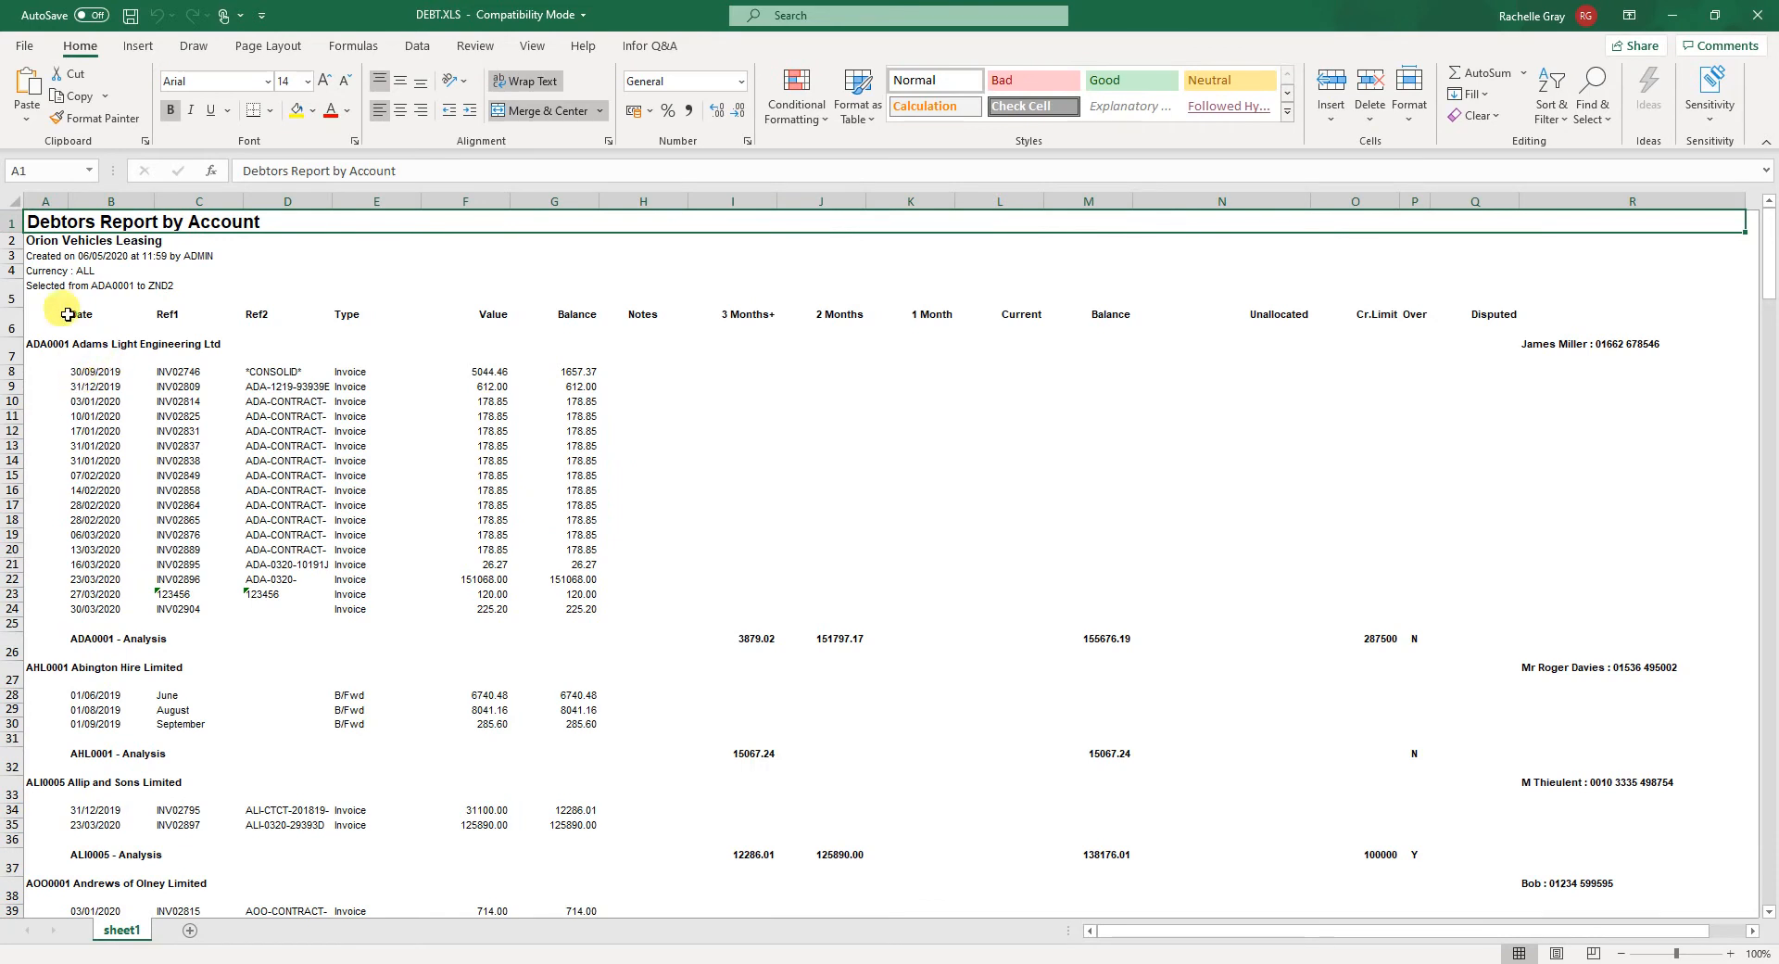
left_click(47, 345)
left_click(484, 371)
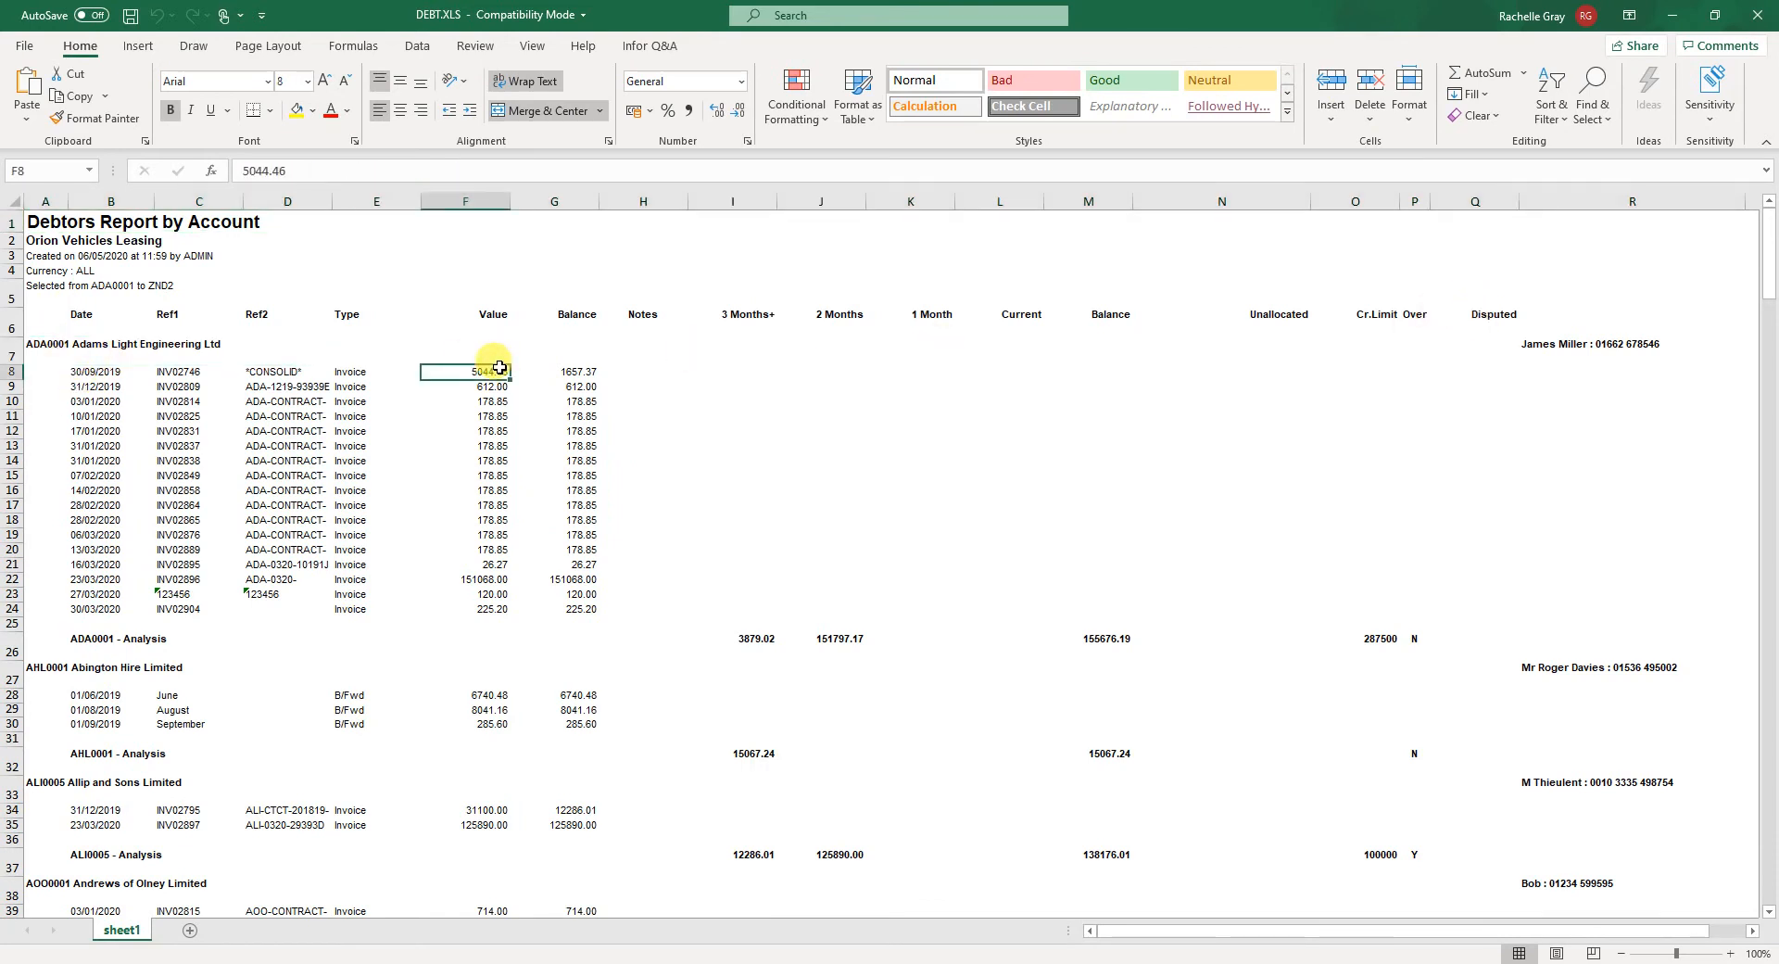
left_click(467, 416)
left_click(821, 639)
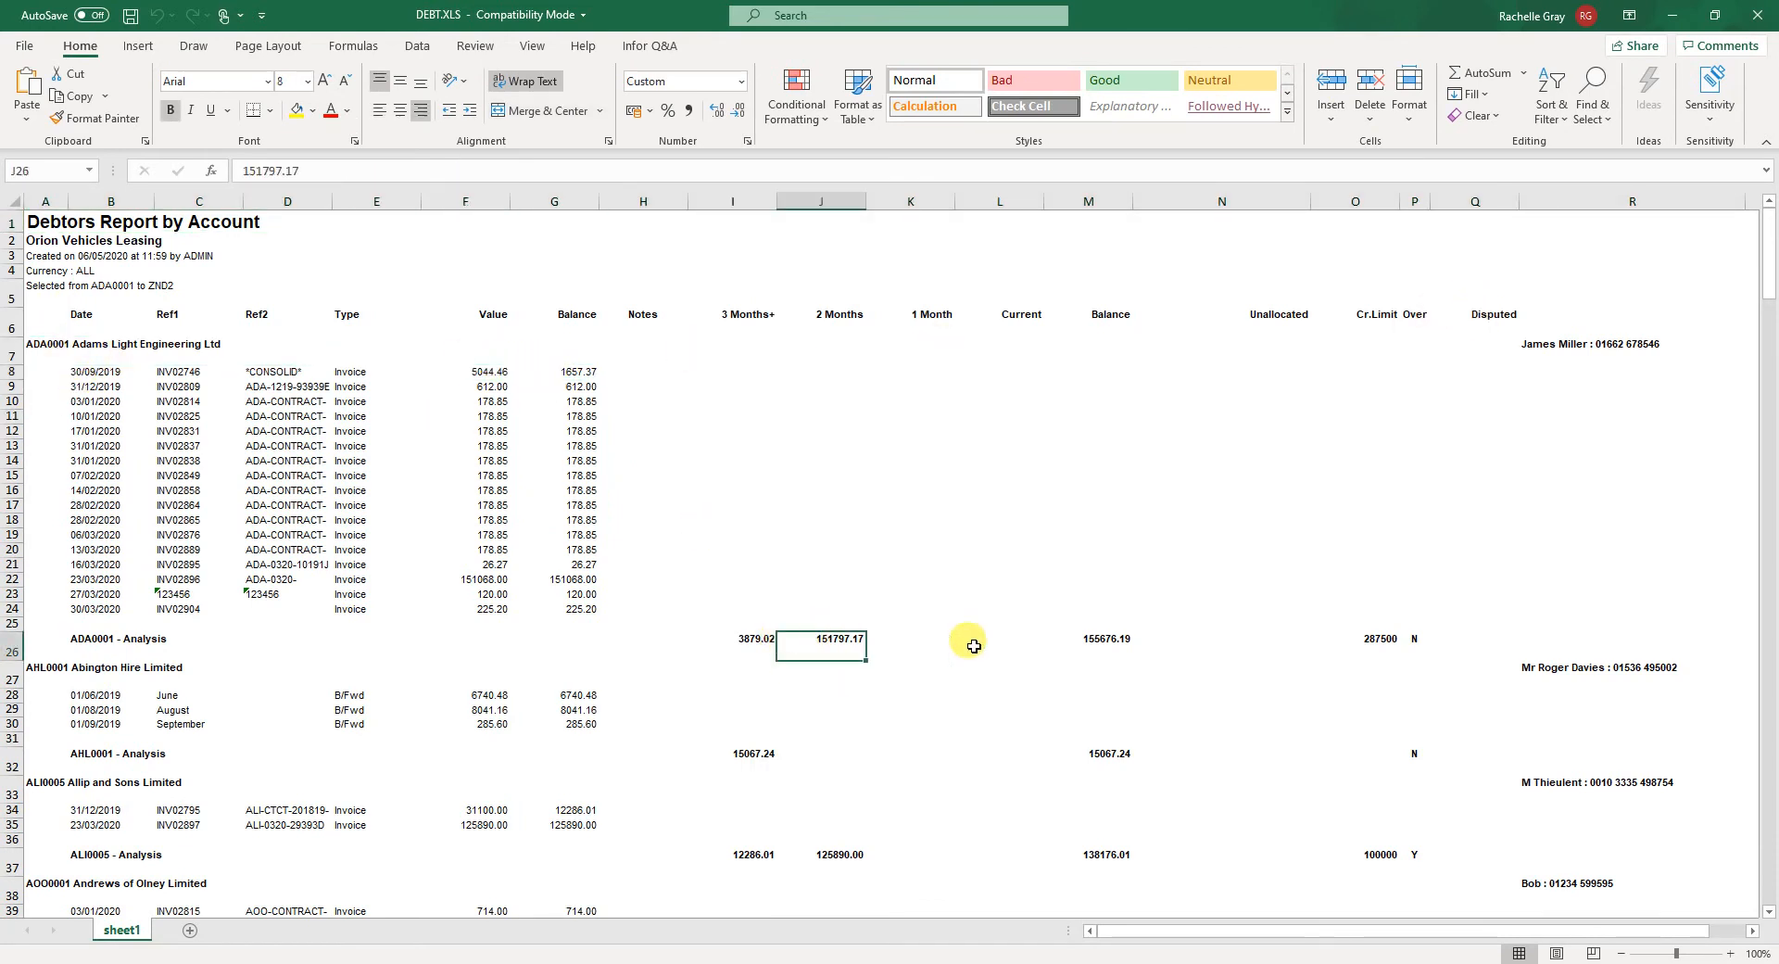
left_click(1092, 637)
left_click(1410, 639)
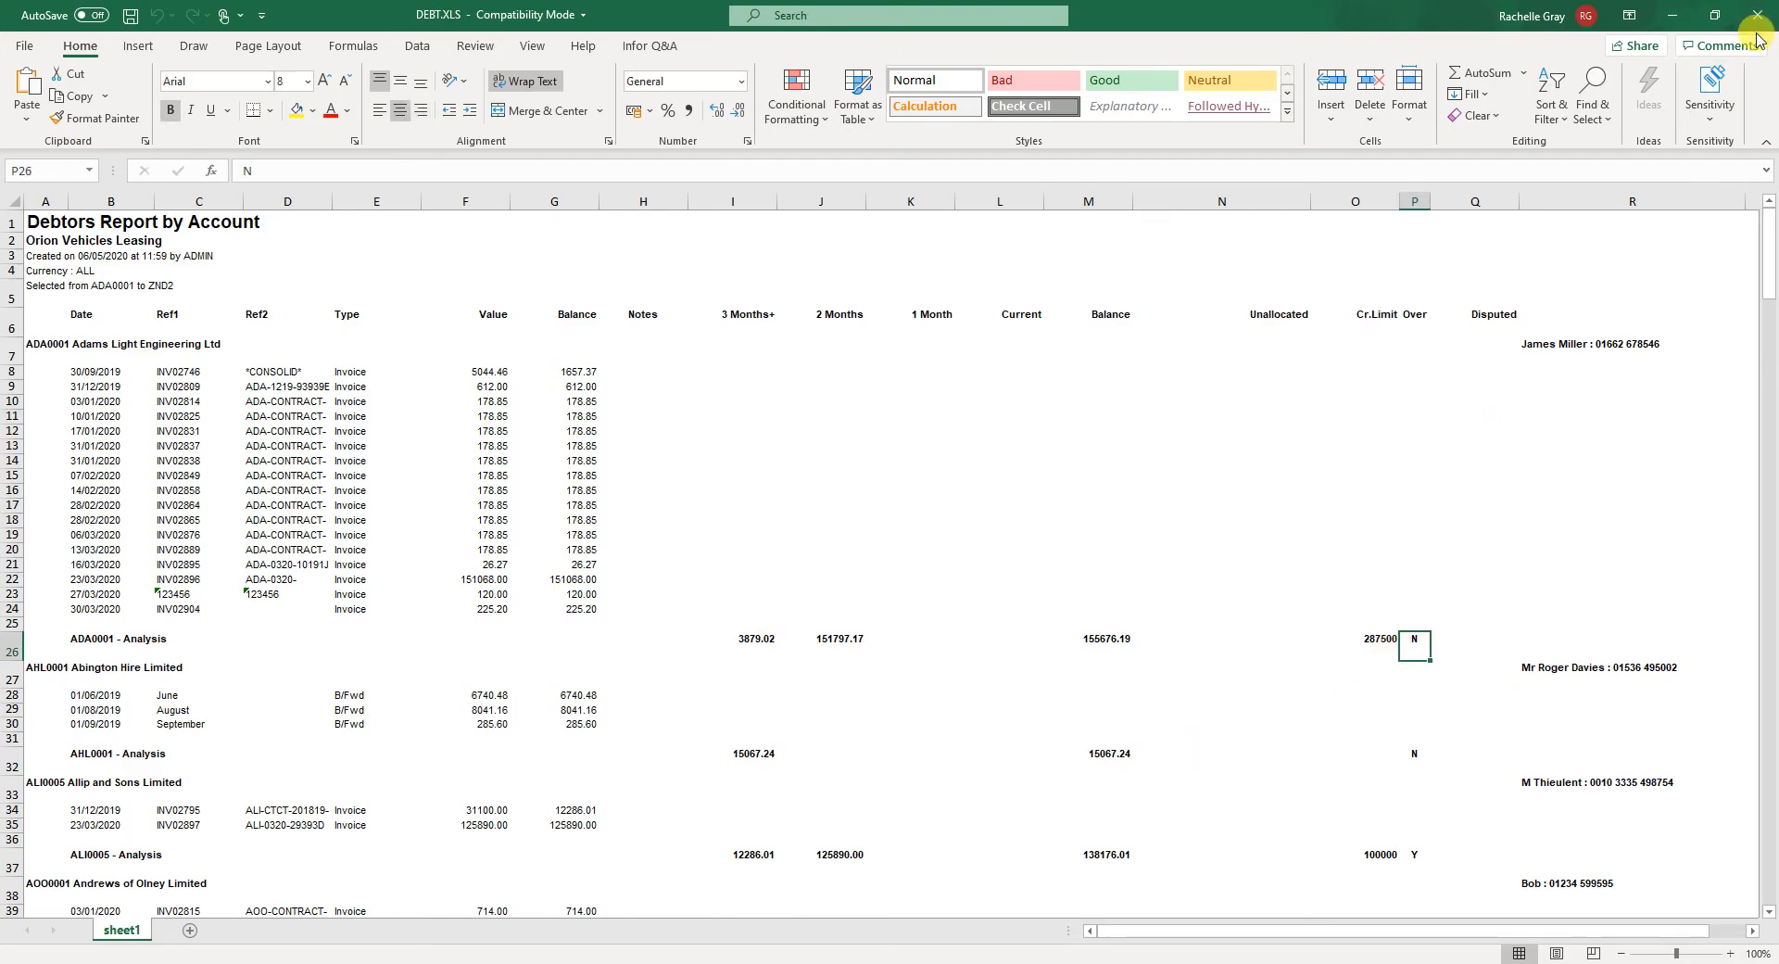
left_click(1673, 14)
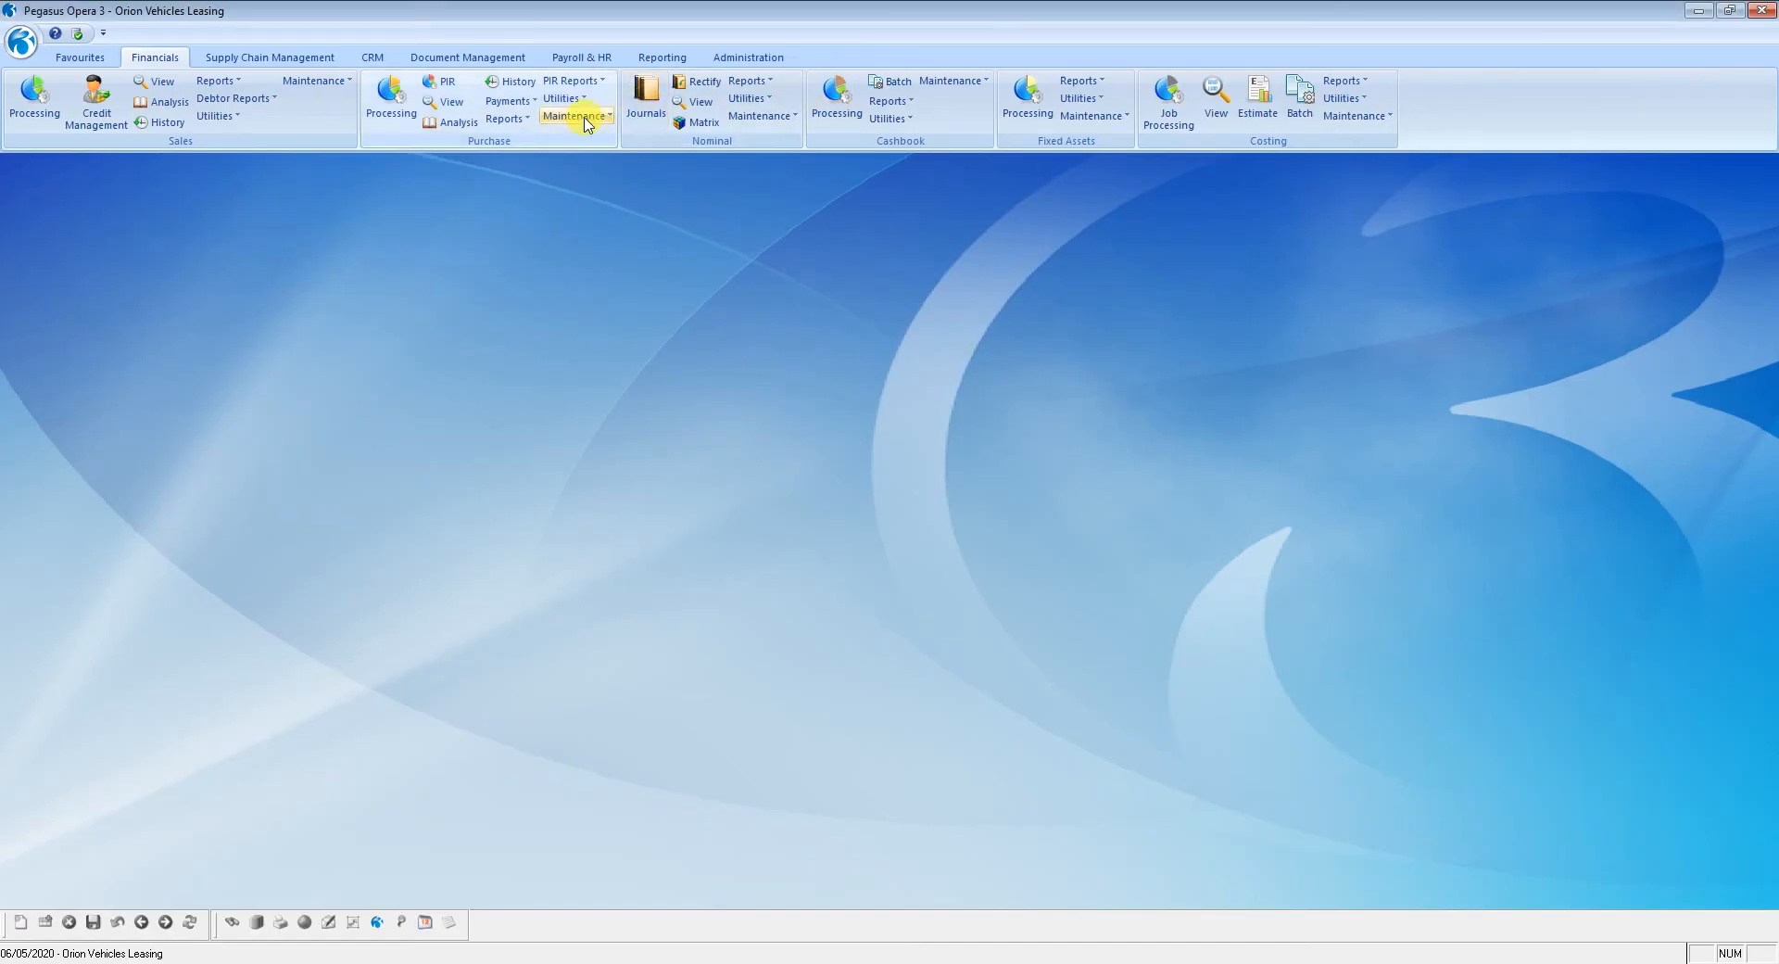
- Set up the purchase Creditors Report with Show Transactions enabled and accept its options
left_click(507, 120)
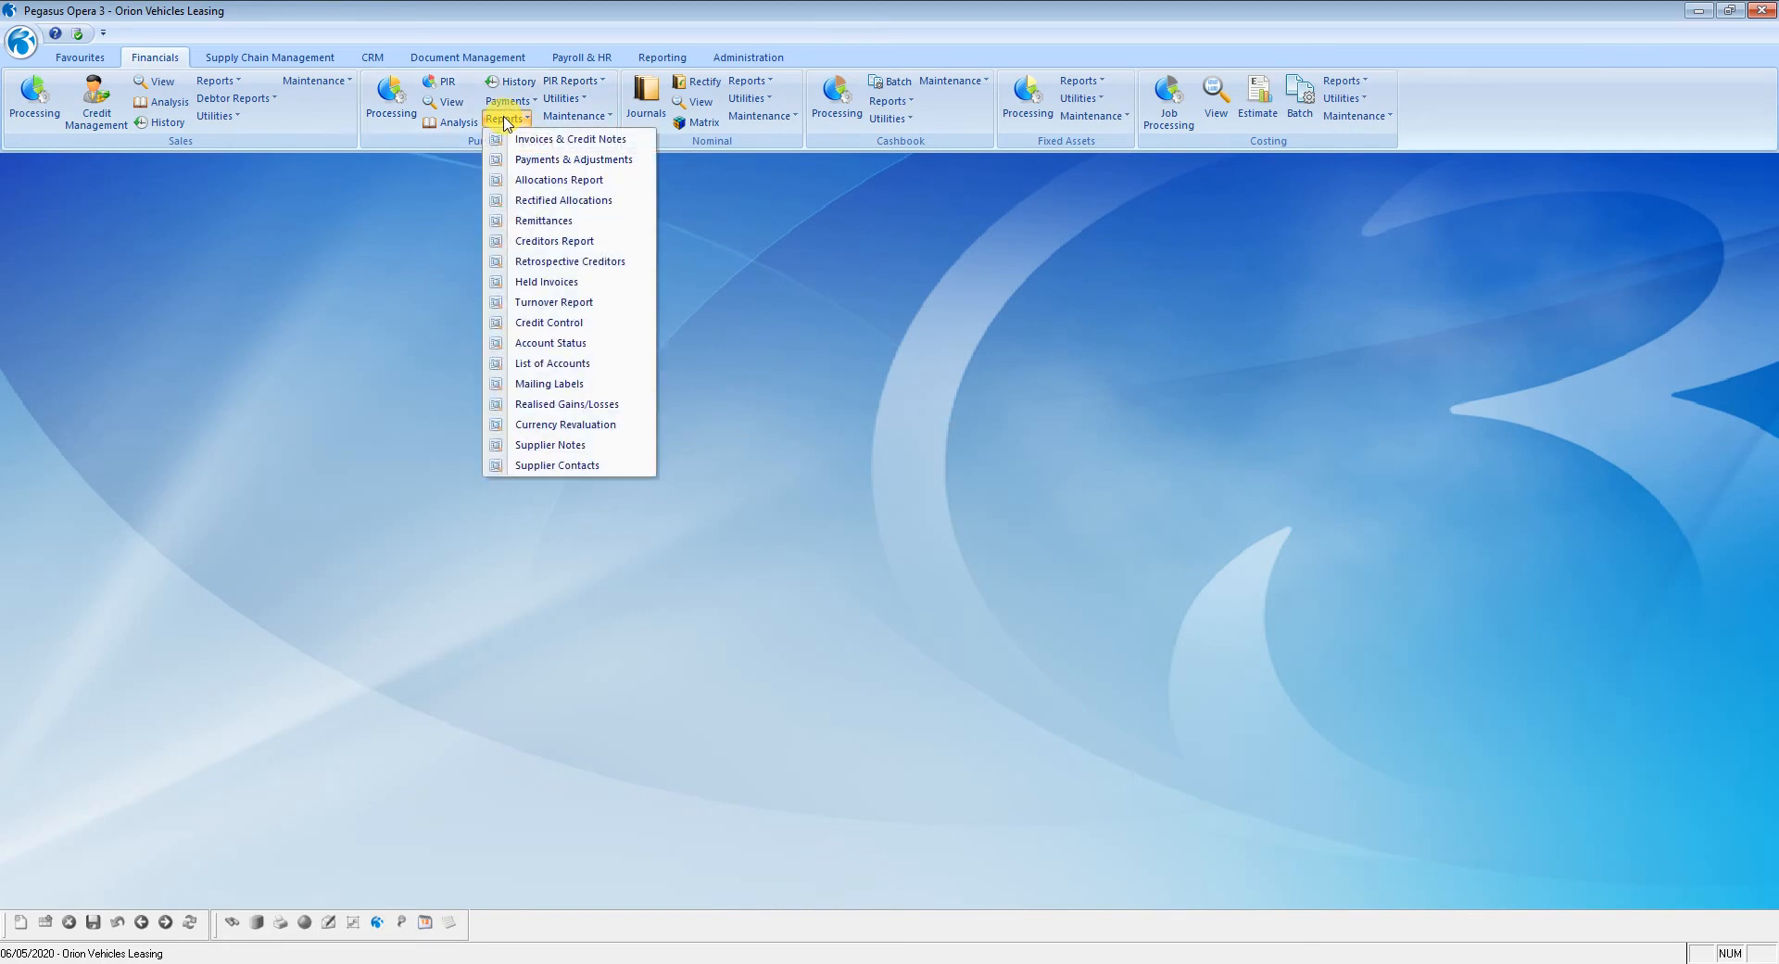
left_click(545, 244)
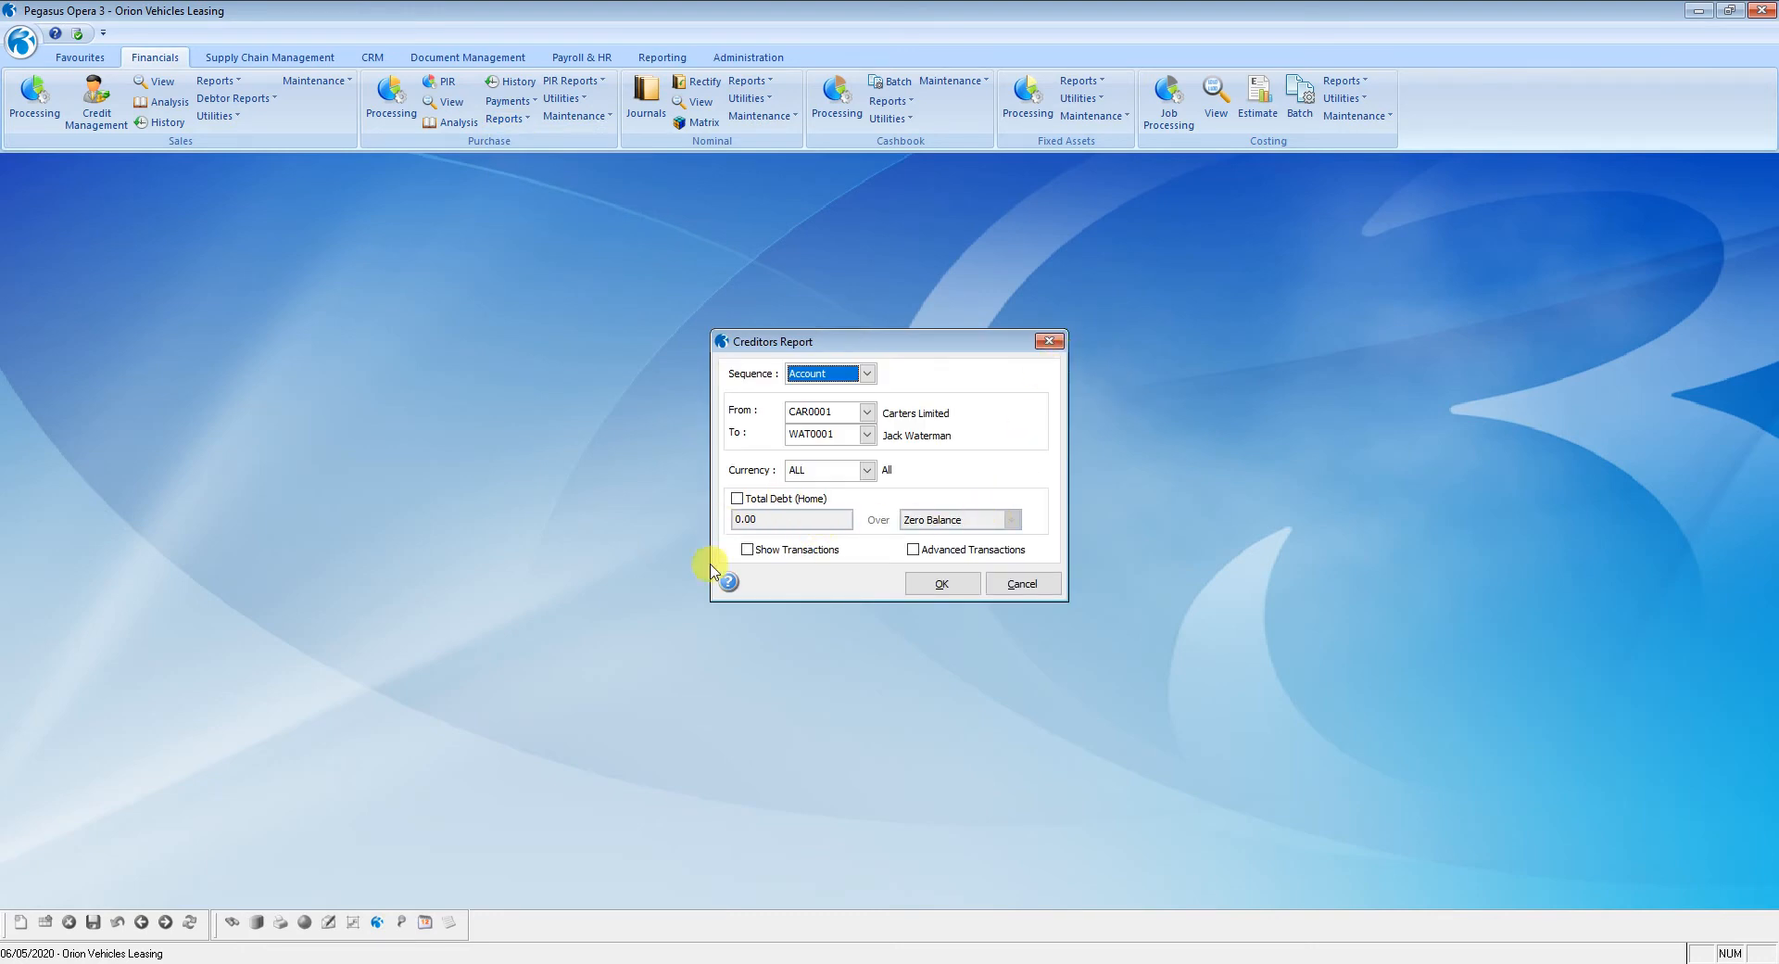
left_click(747, 549)
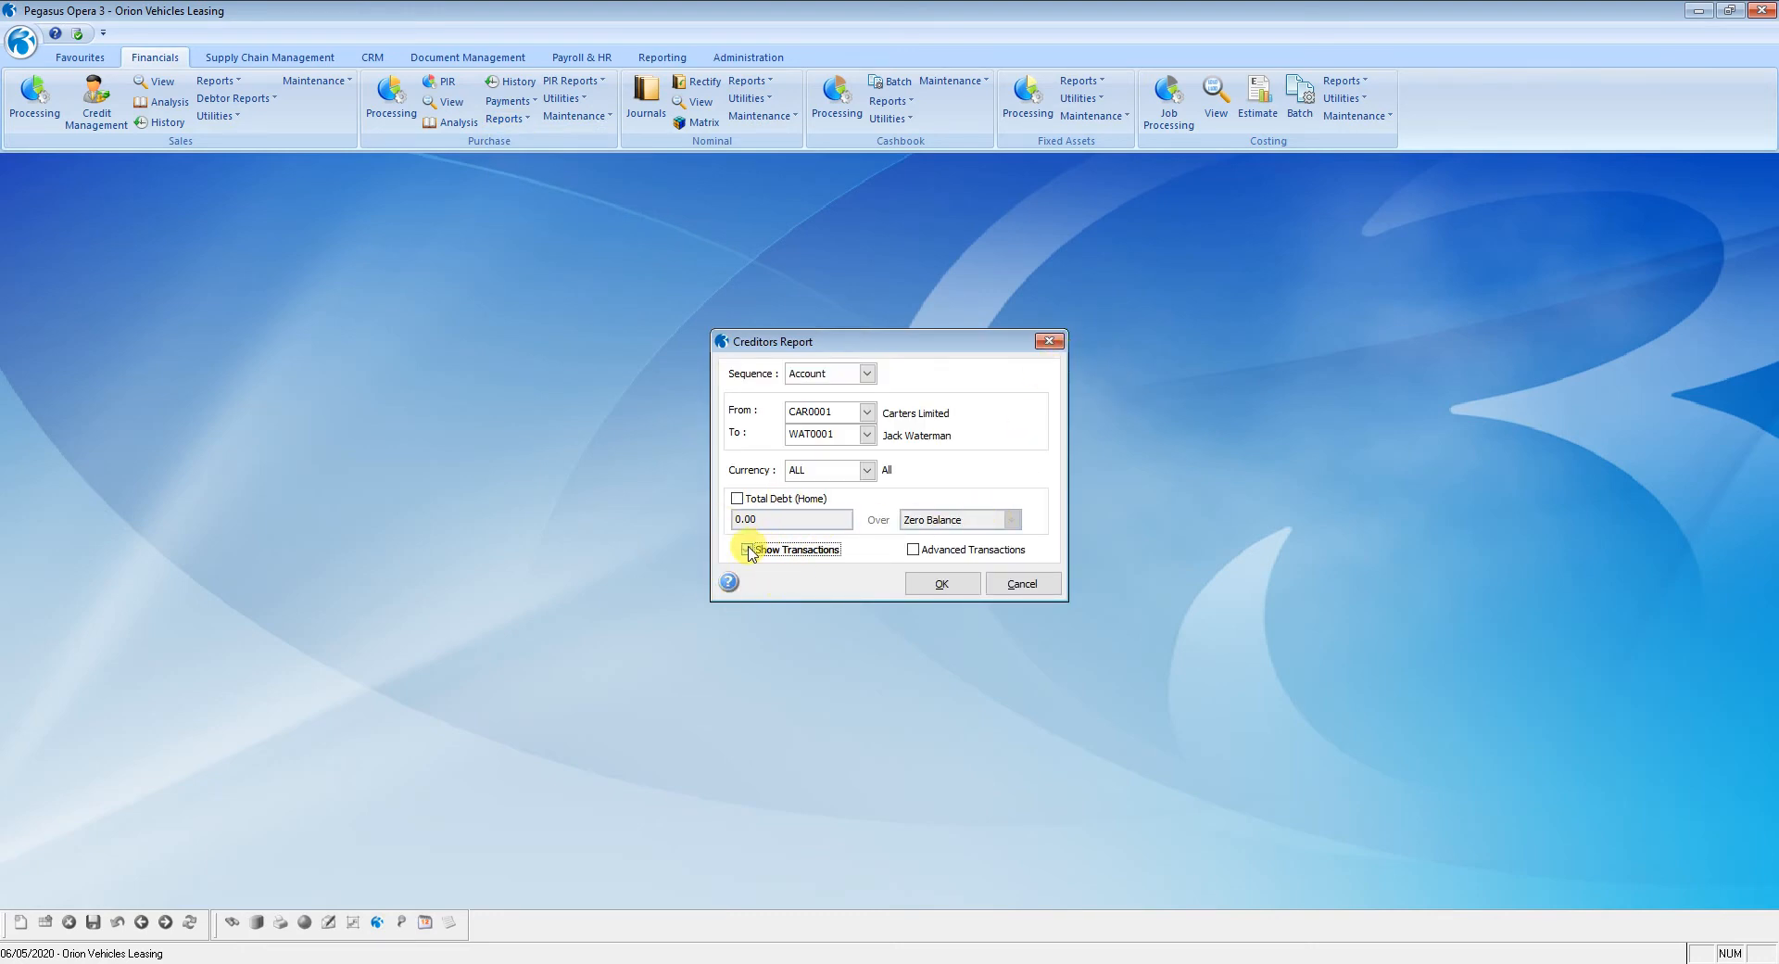
left_click(941, 585)
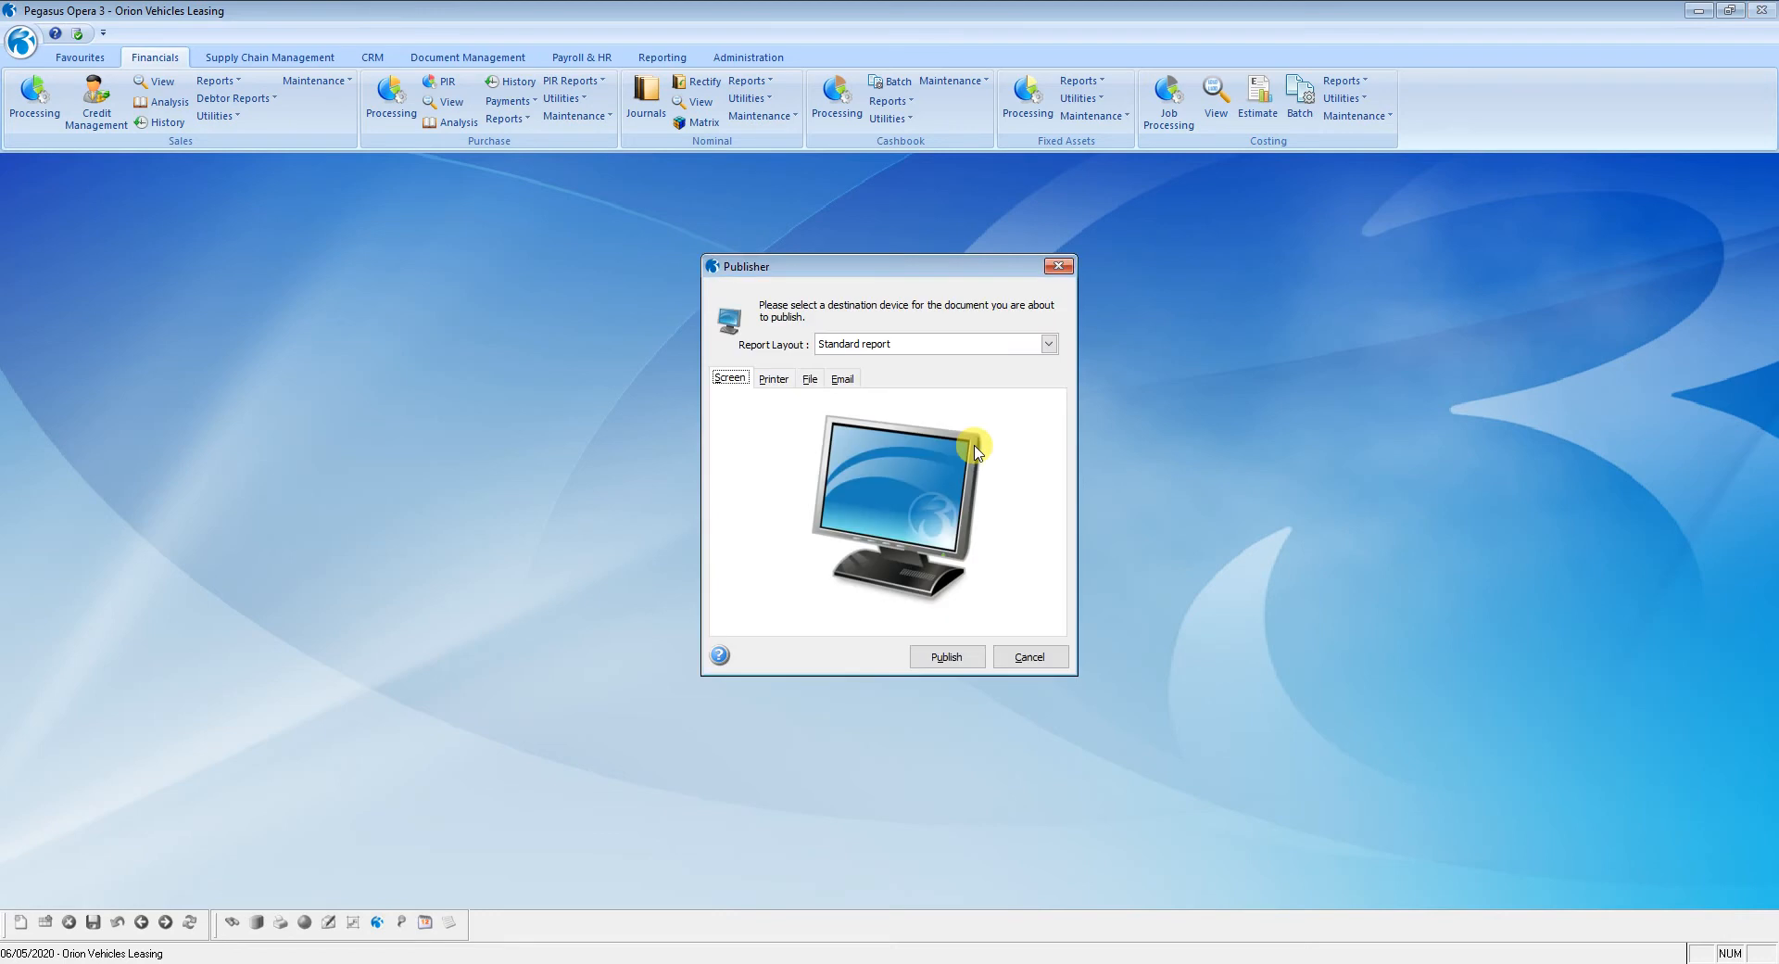
- Publish the Creditors Report with the Excel Report layout as a file named CRED
left_click(1048, 344)
left_click(950, 377)
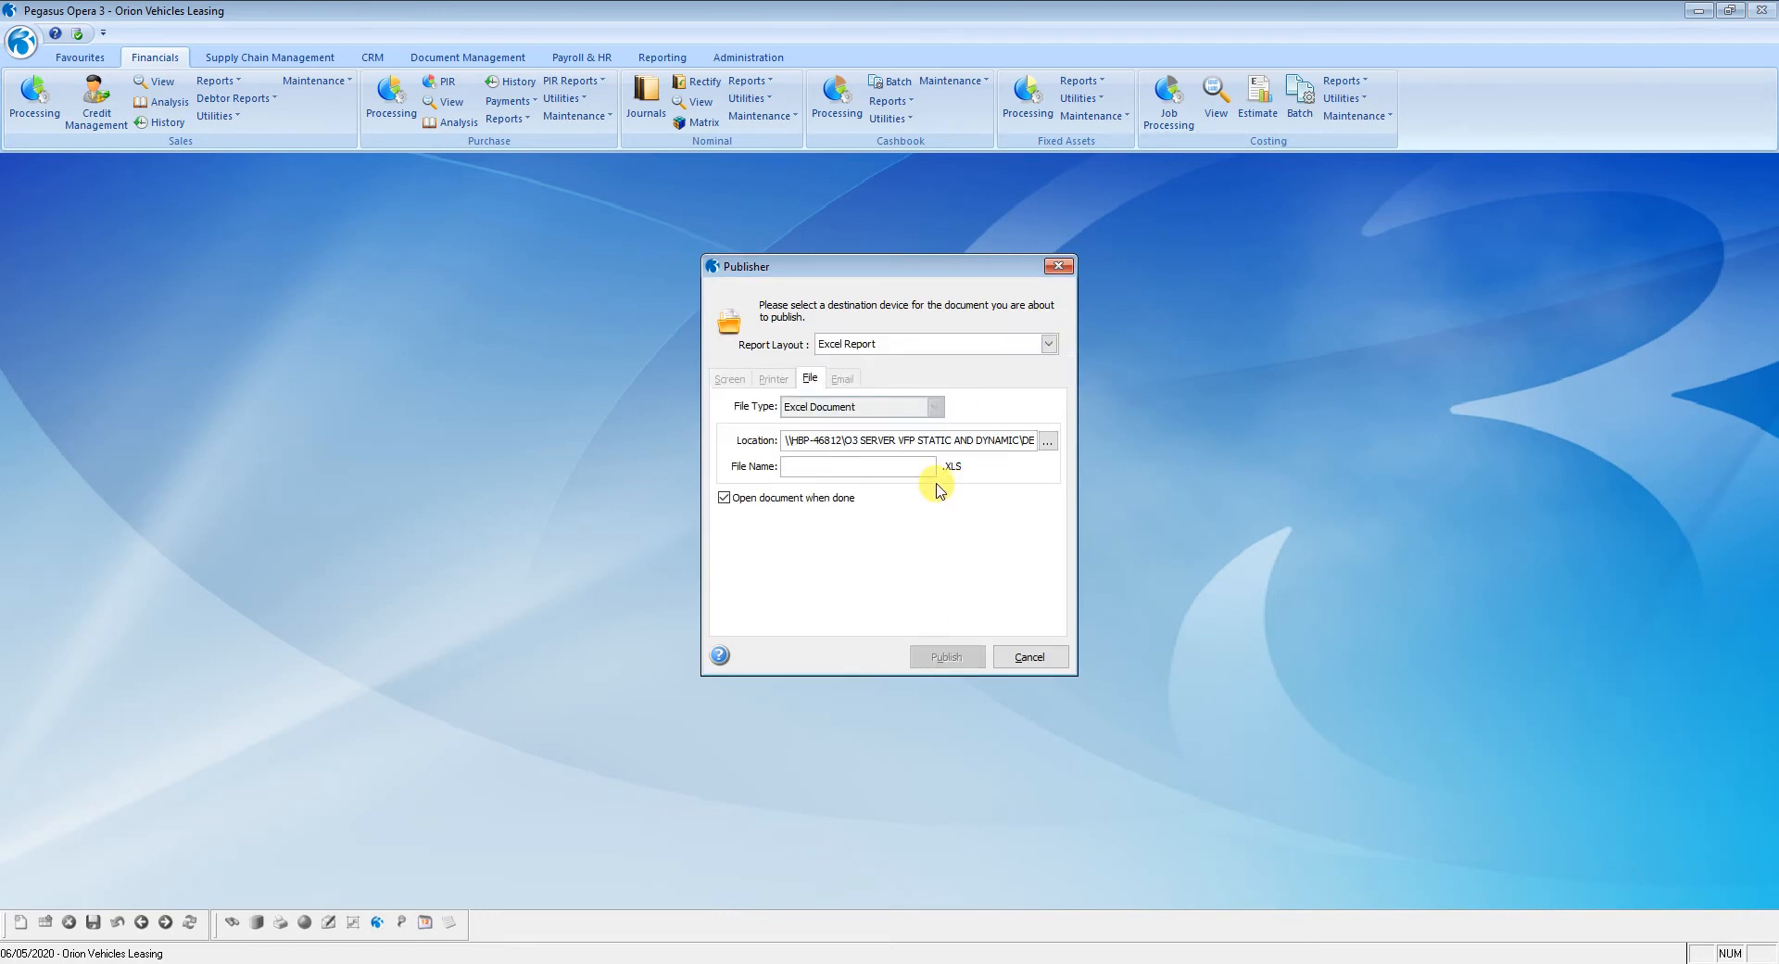
left_click(918, 466)
type("CRED")
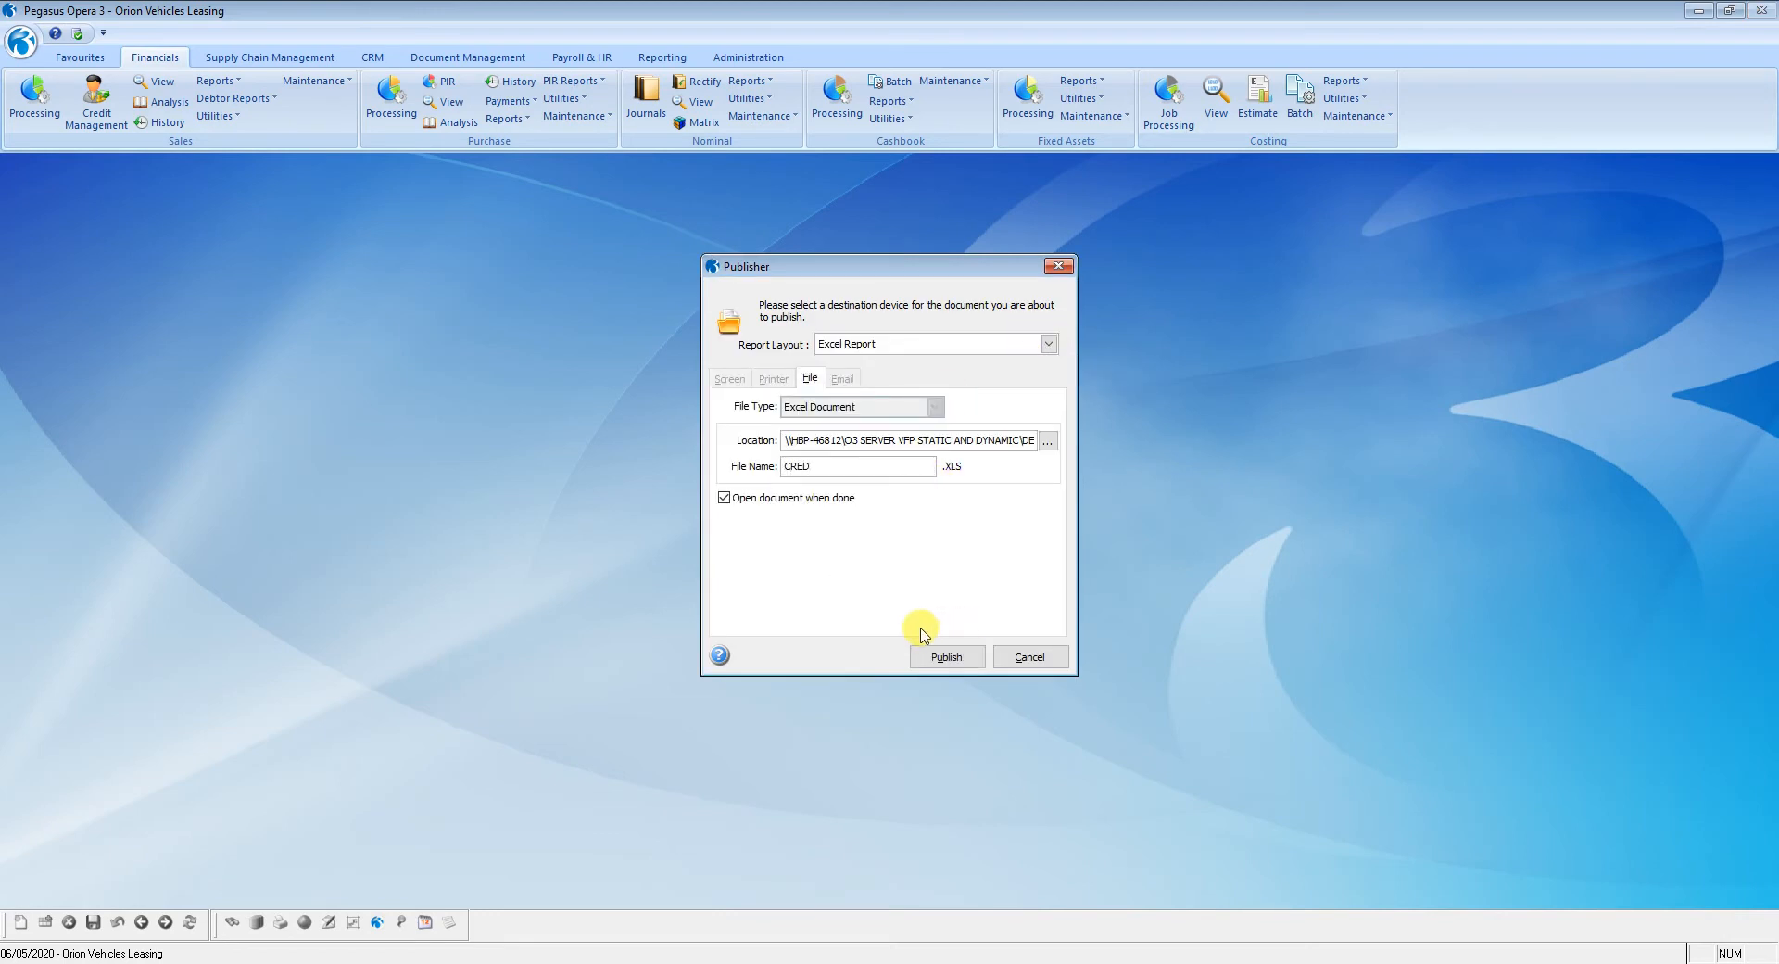
left_click(934, 655)
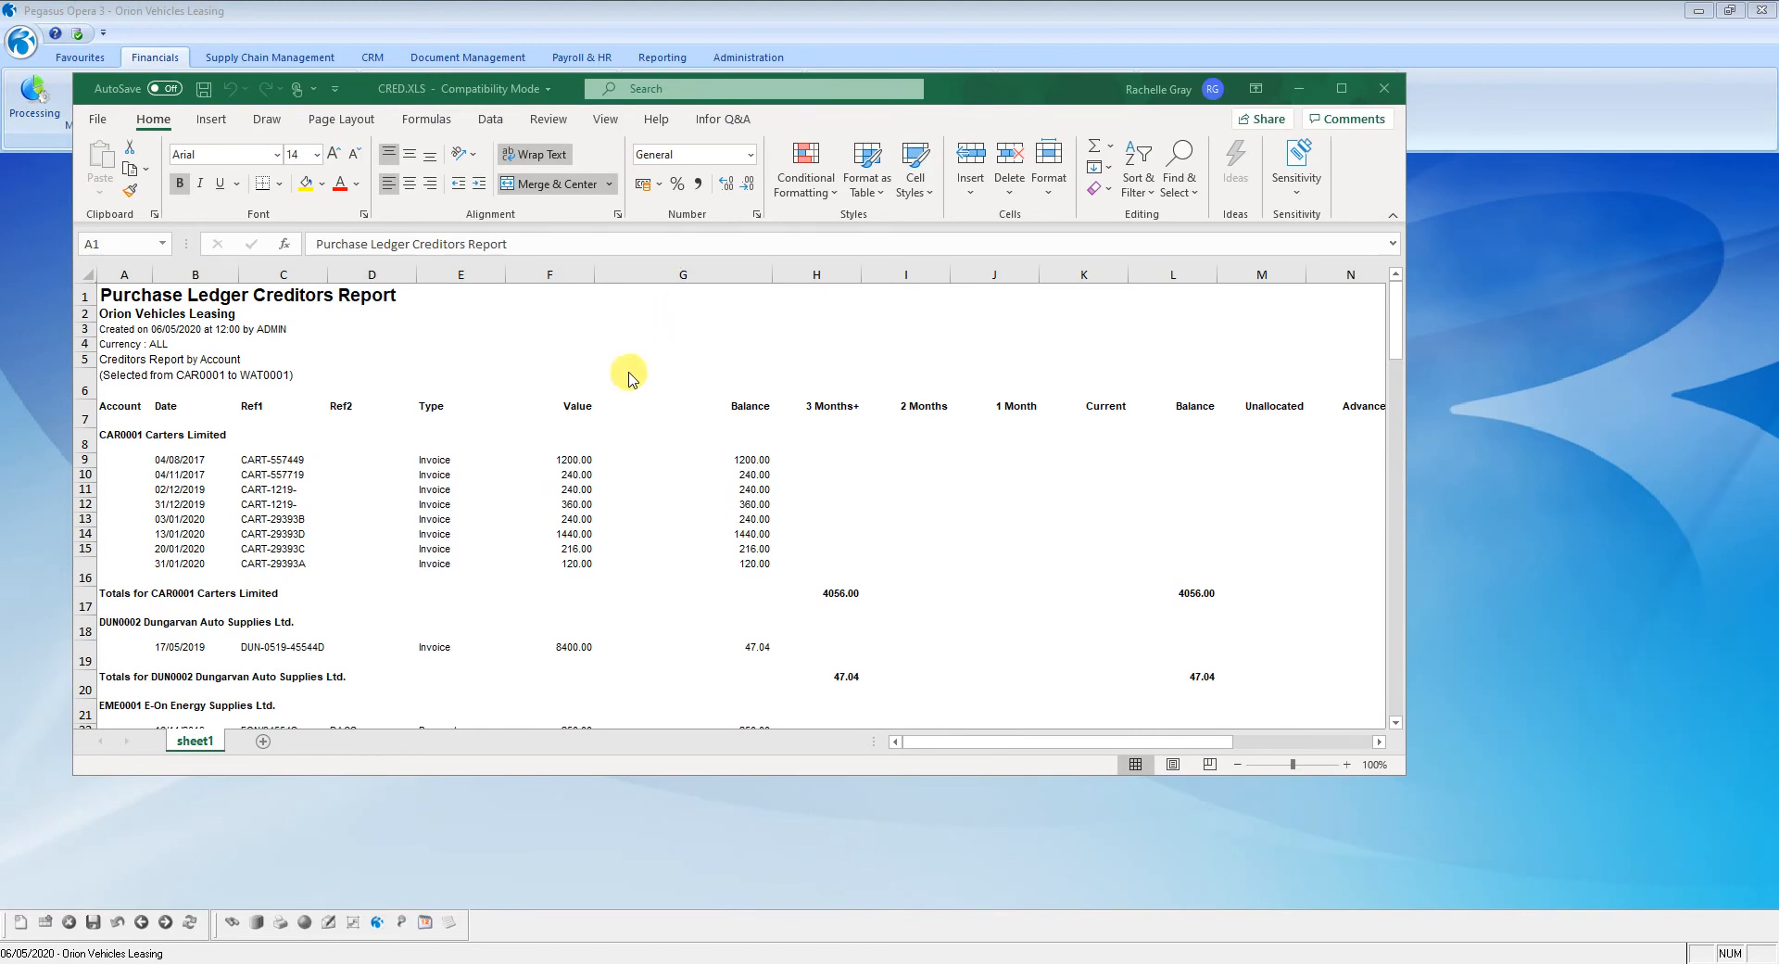
- Review the Carters Limited invoice balances in cells G9 to G12 of the CRED workbook, and minimise it
left_click(750, 459)
left_click(751, 475)
left_click(755, 490)
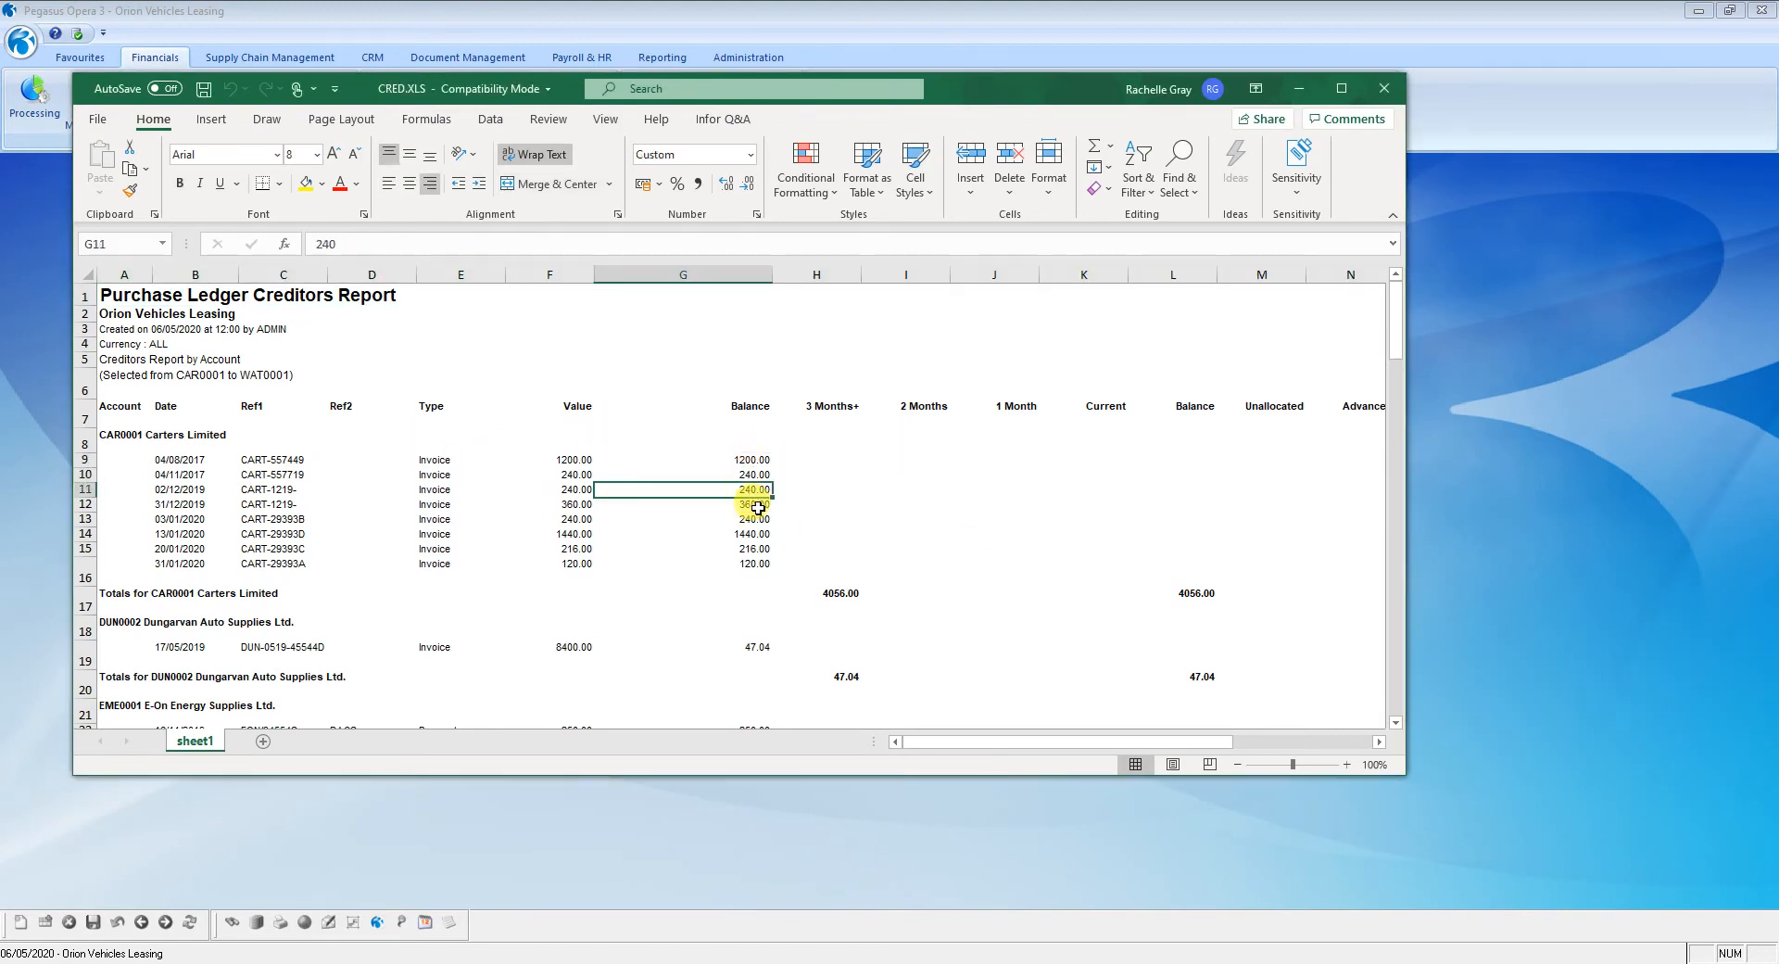
left_click(757, 506)
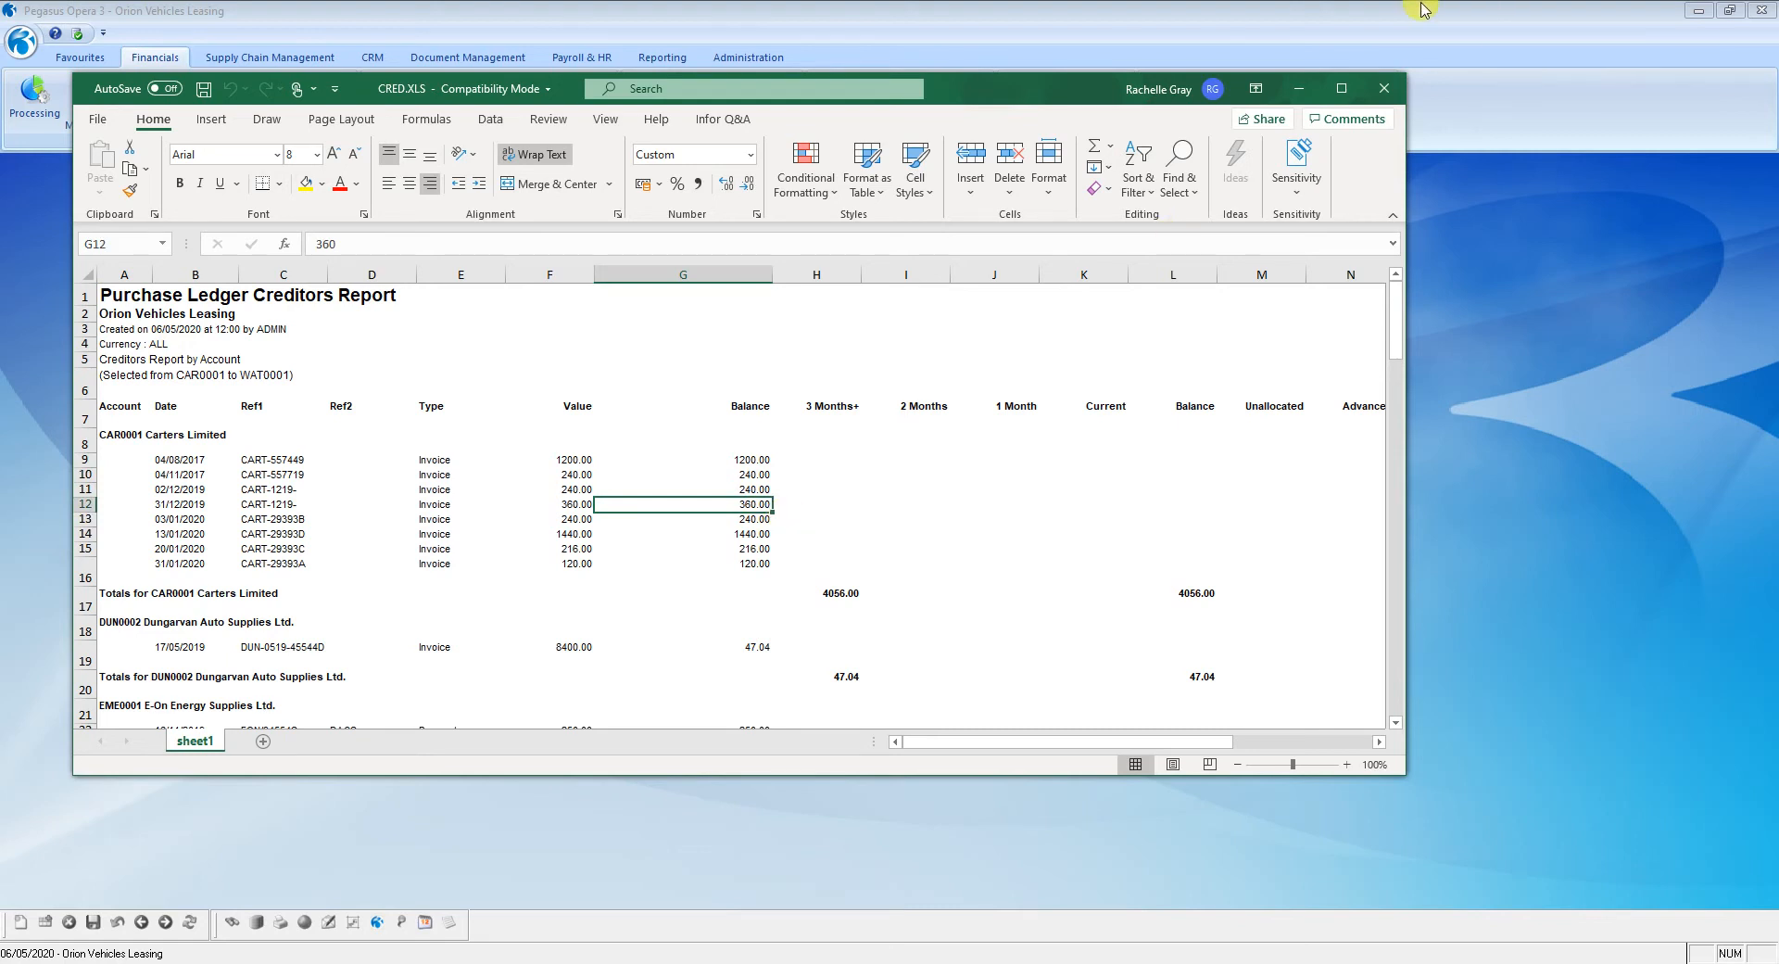
left_click(1298, 88)
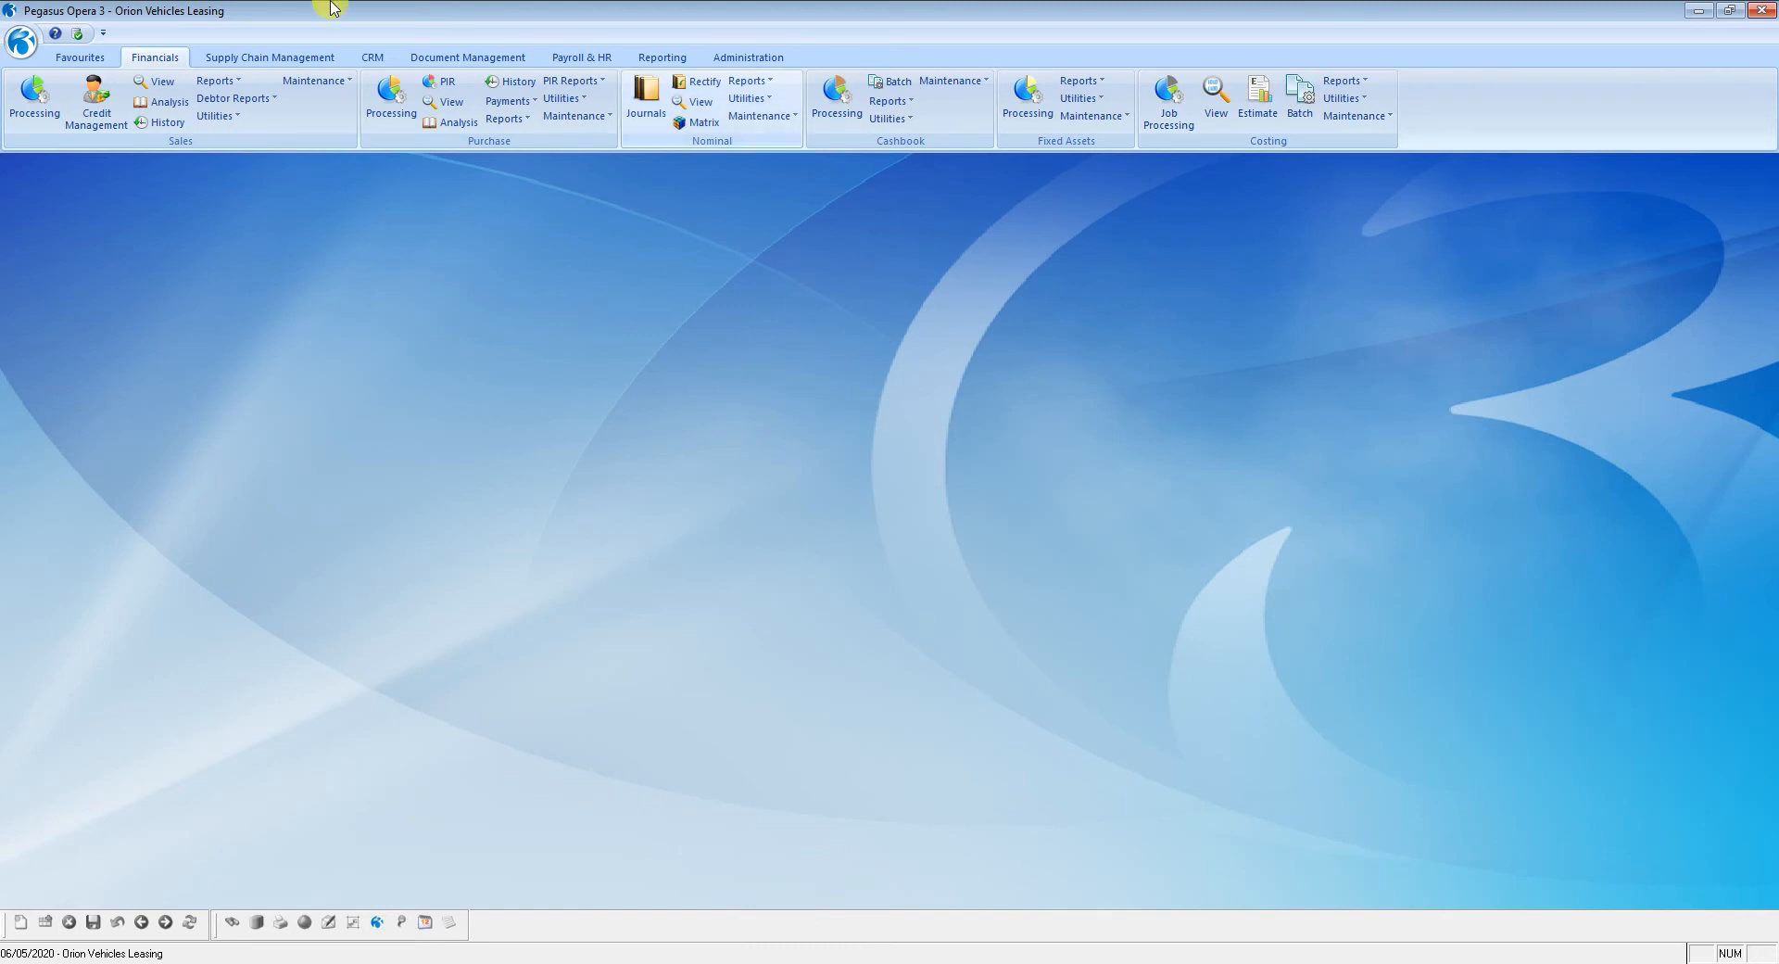
- Set up the sales Orders Listing report without invoiced orders and by due date, with an end date of 06/05/2020, and accept it
left_click(297, 57)
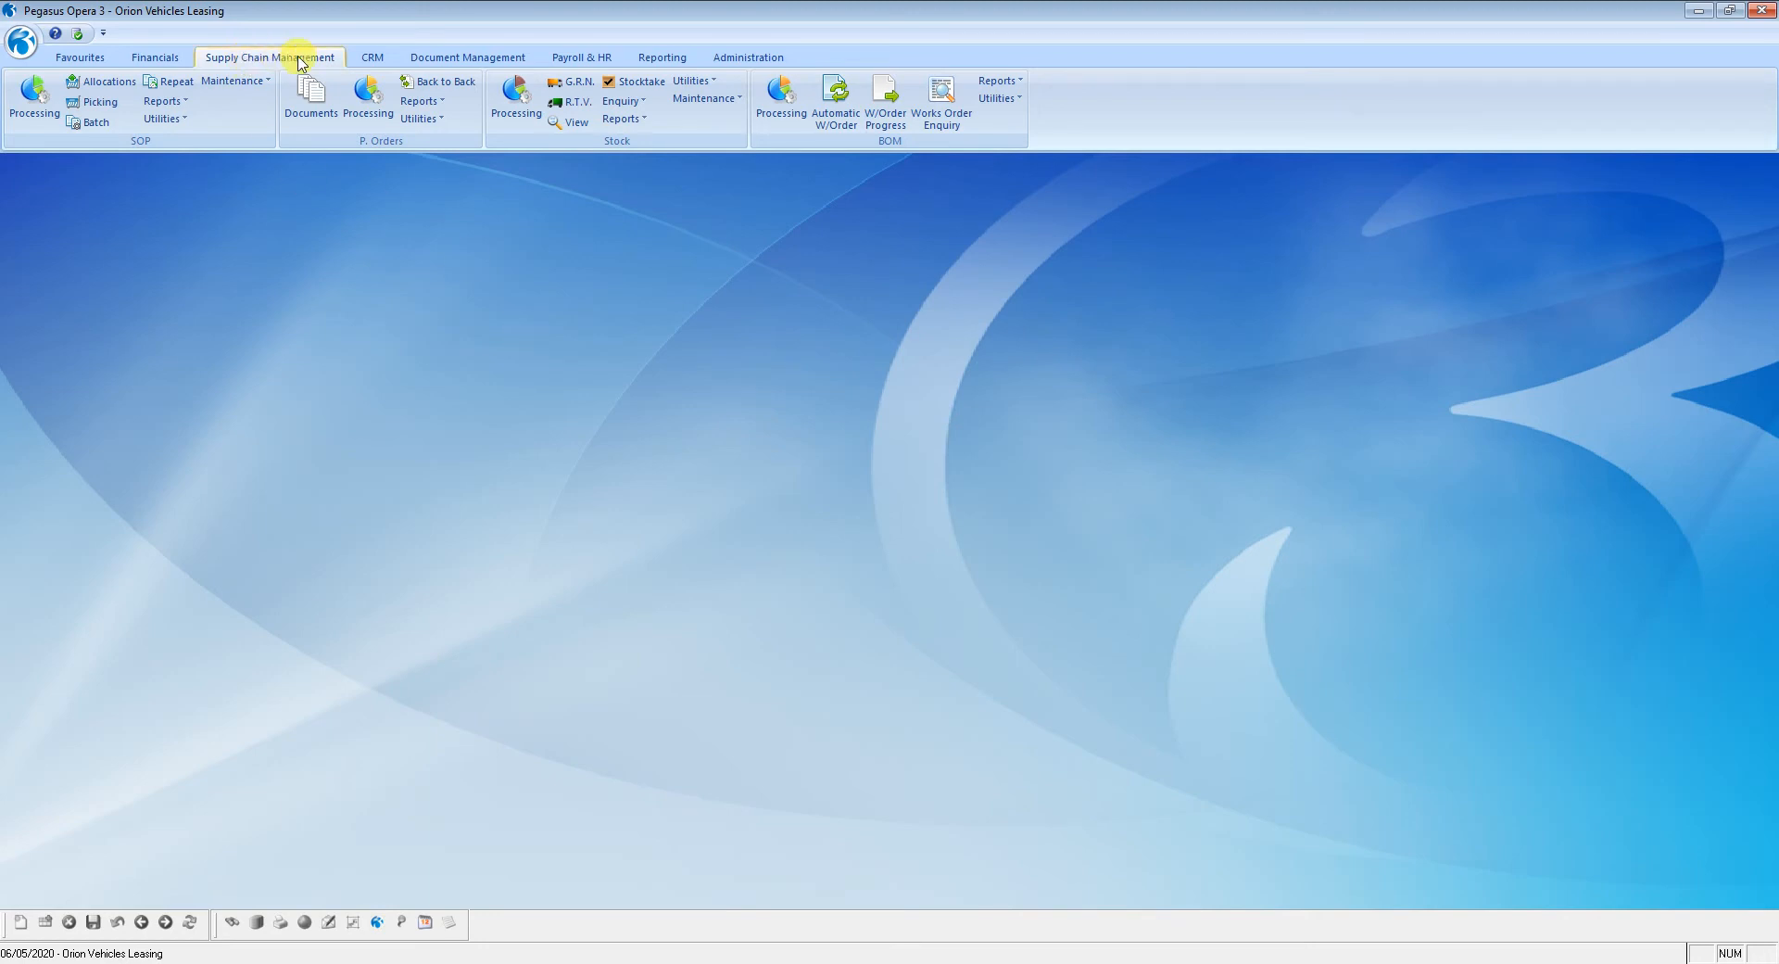
left_click(160, 101)
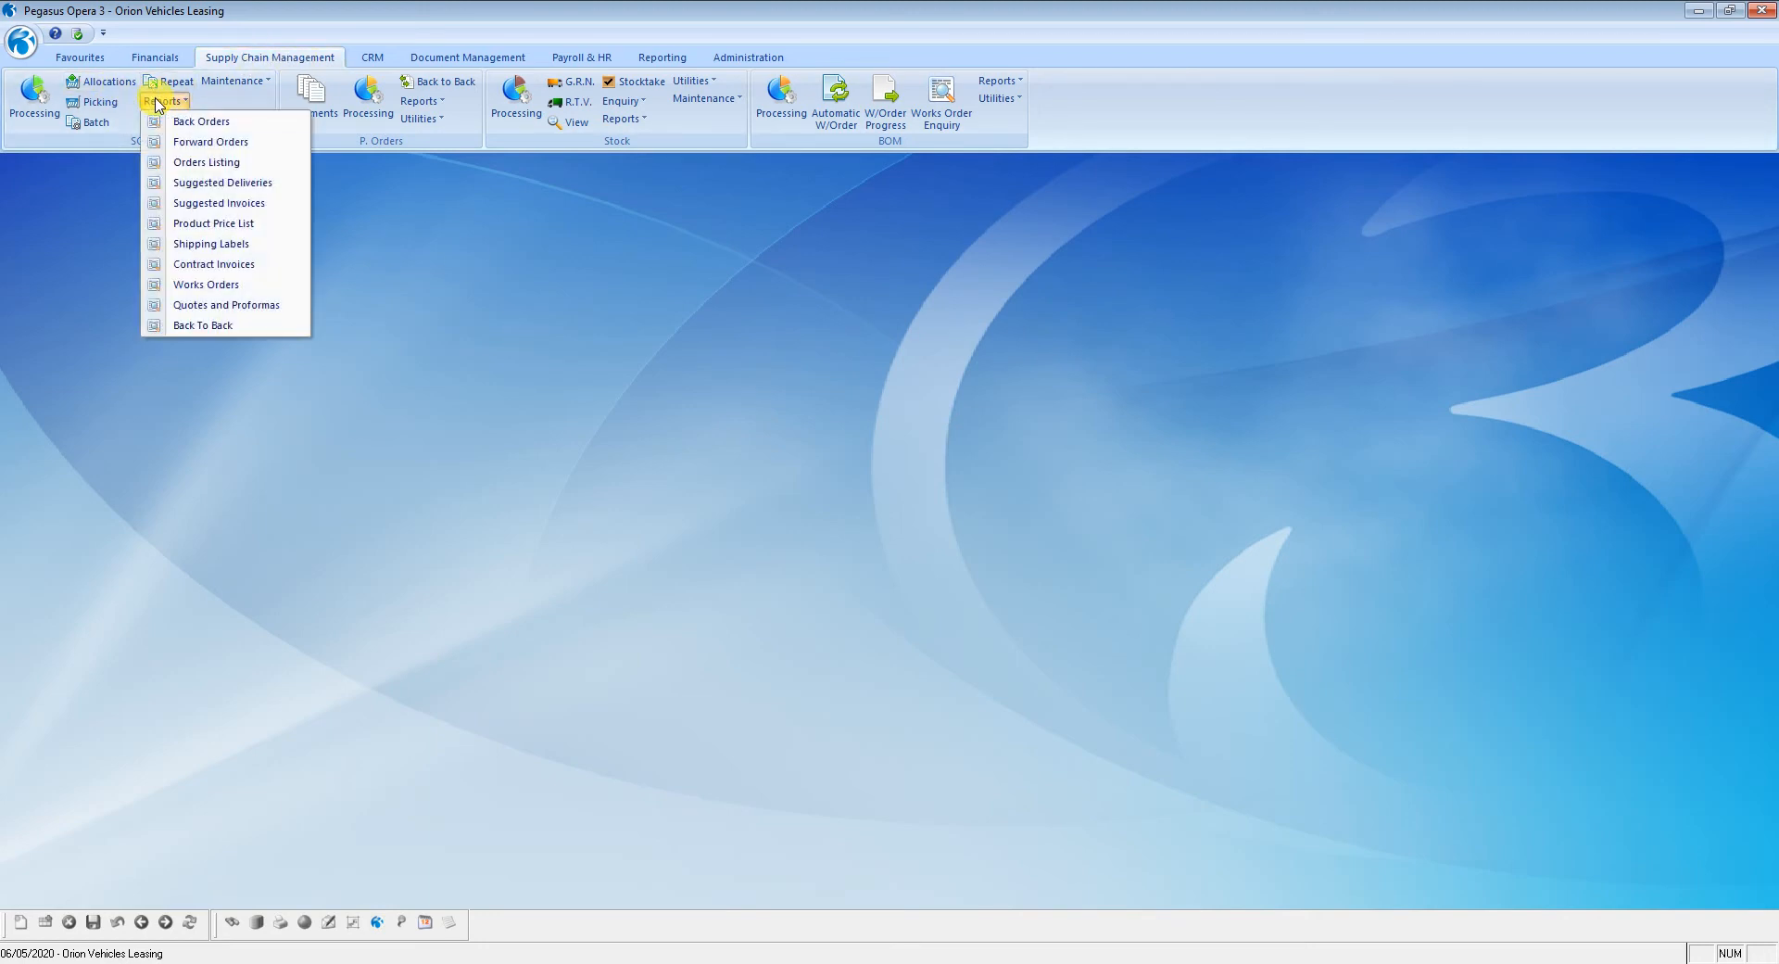
left_click(213, 162)
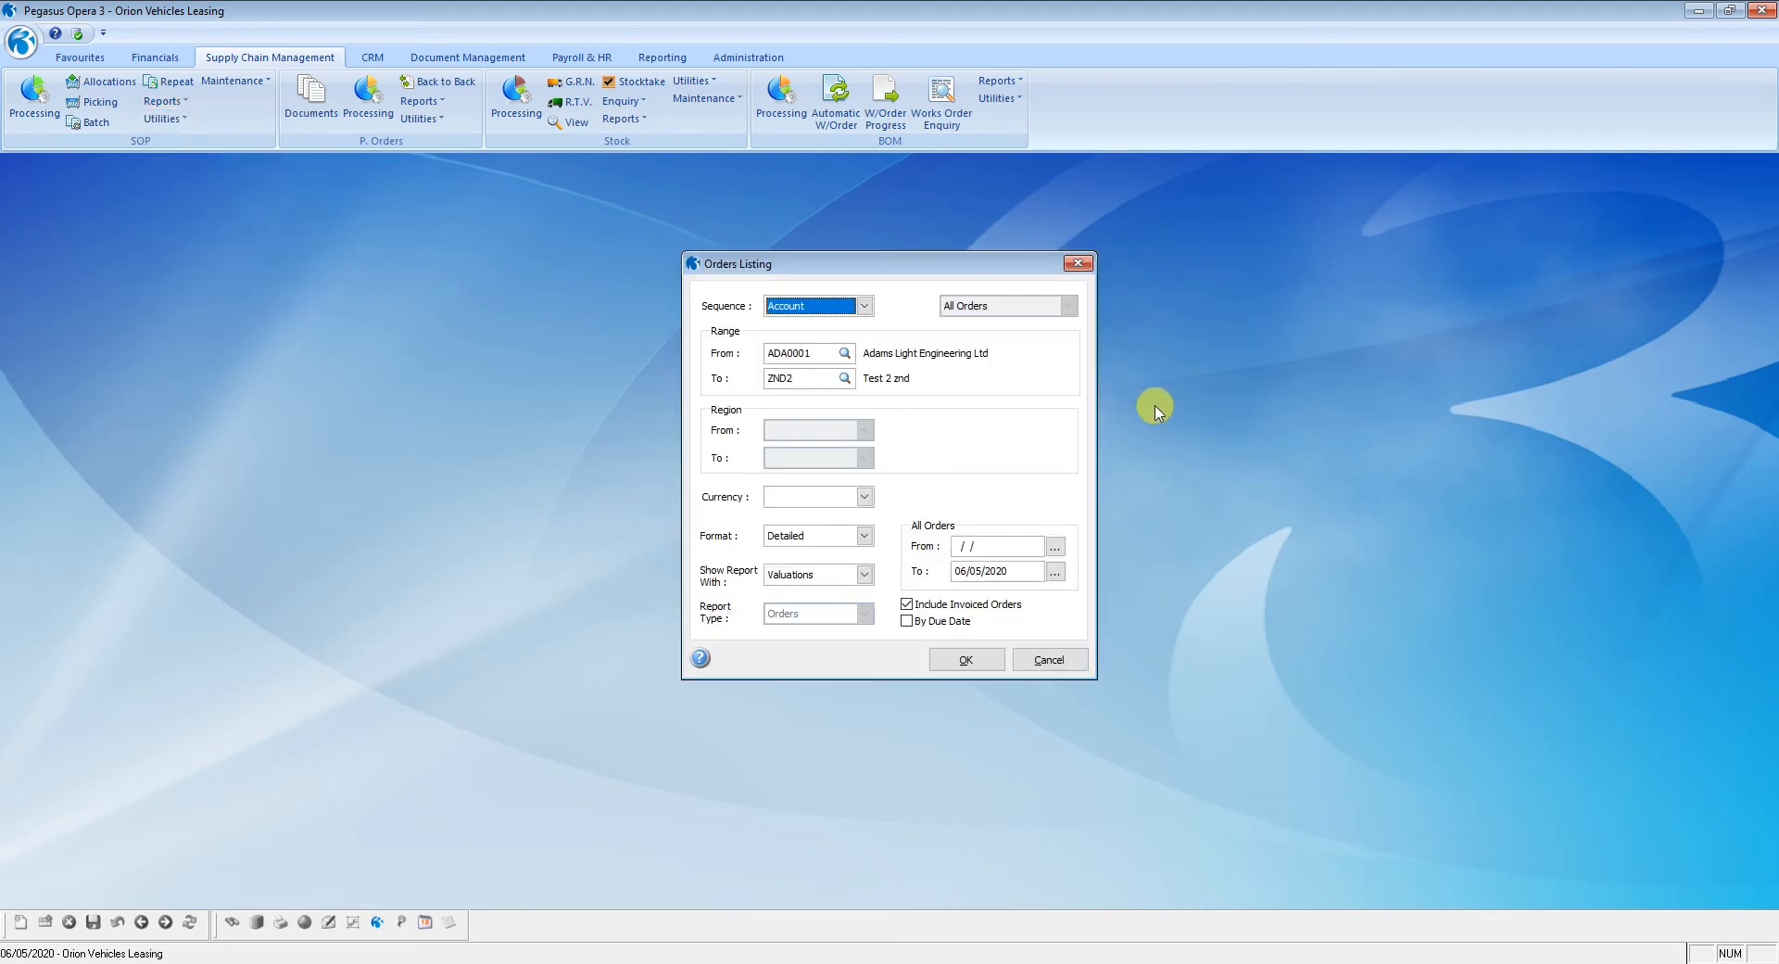
left_click(906, 605)
left_click(907, 606)
left_click(927, 606)
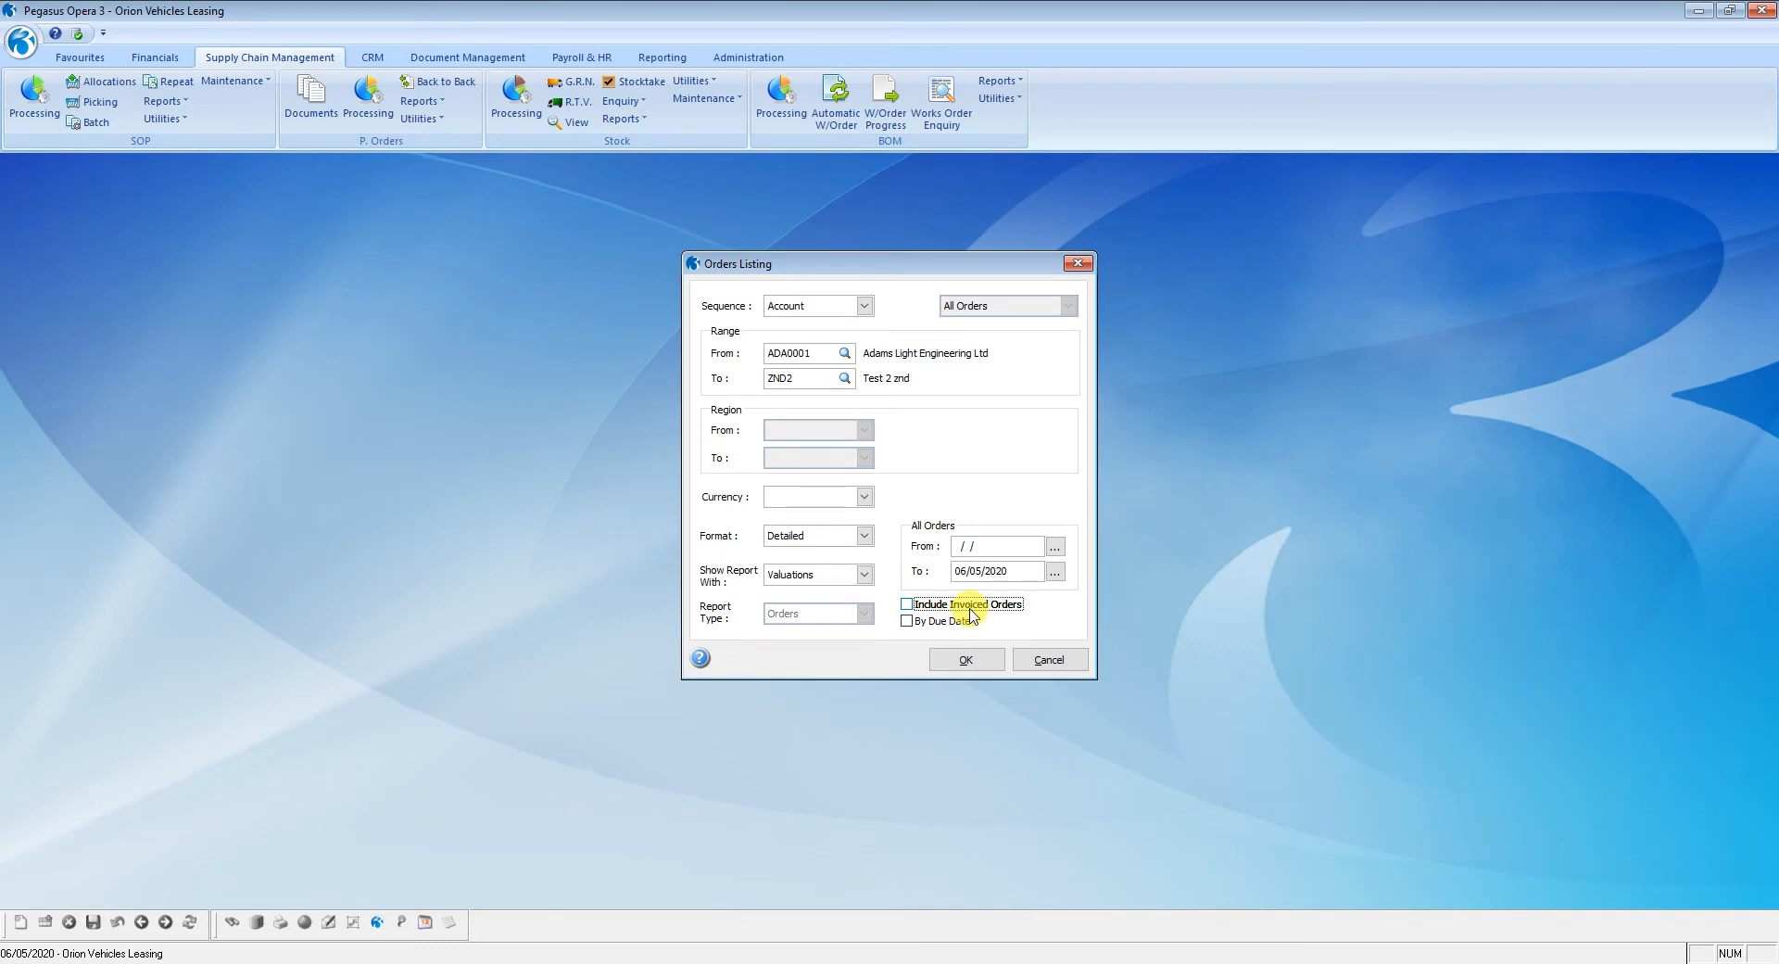
left_click(934, 622)
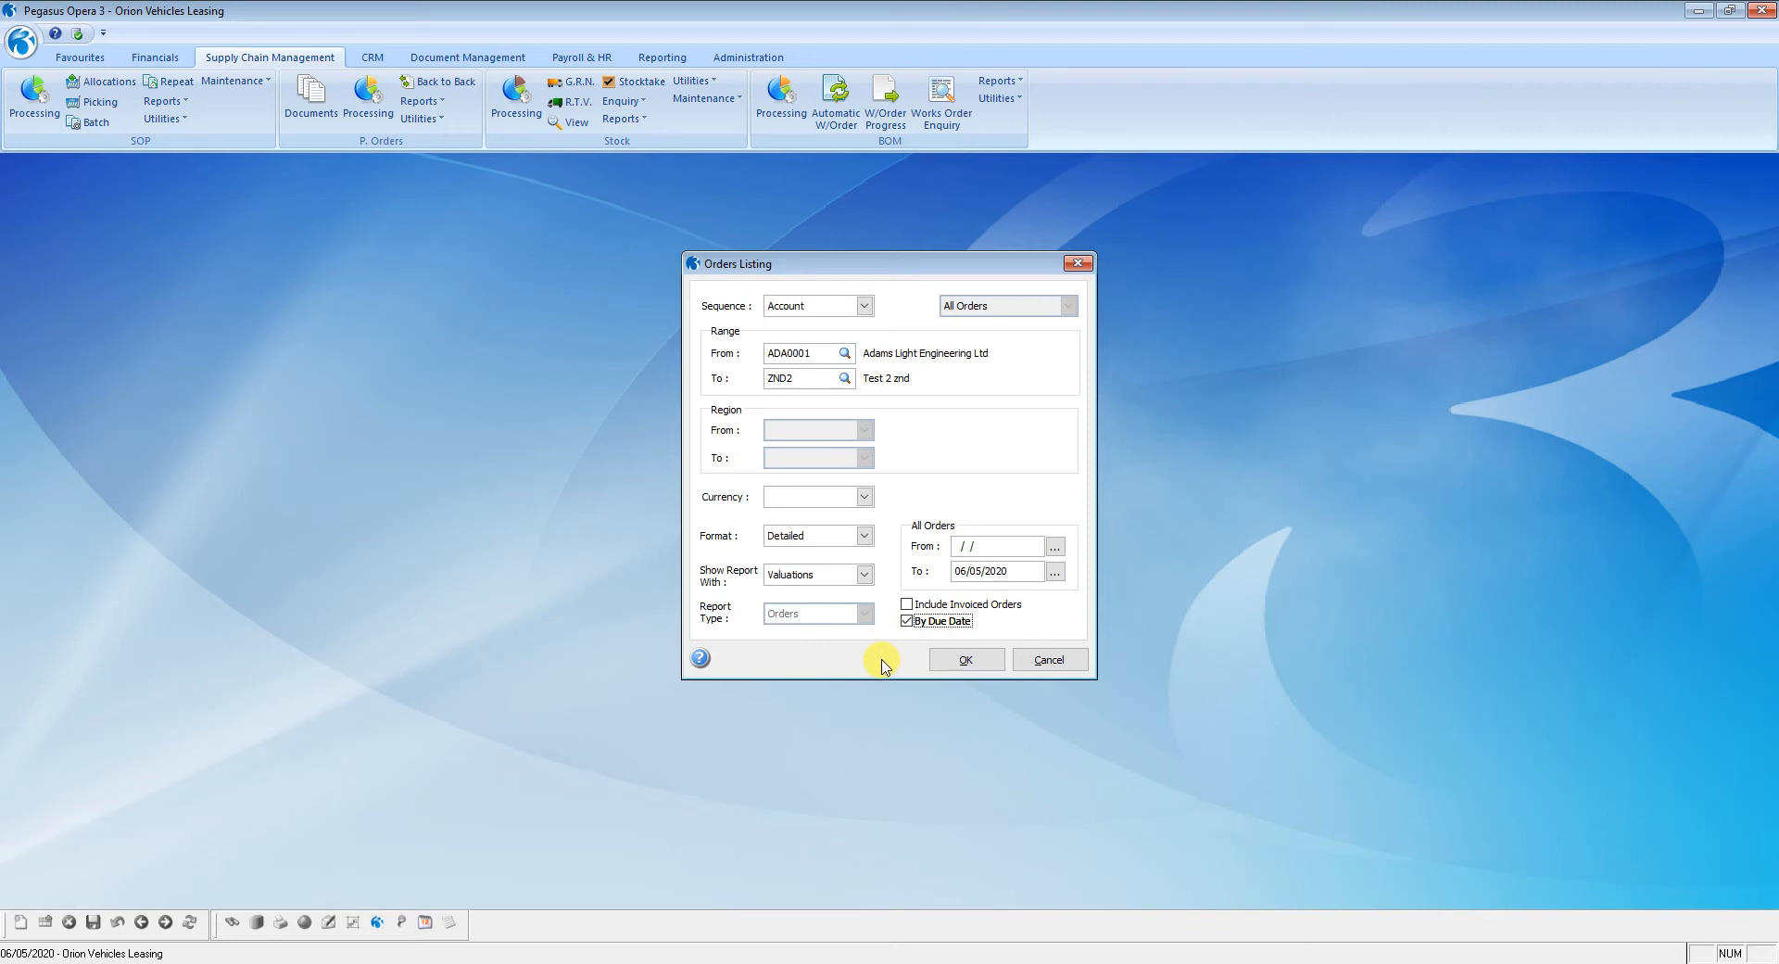
left_click(960, 545)
left_click(1025, 572)
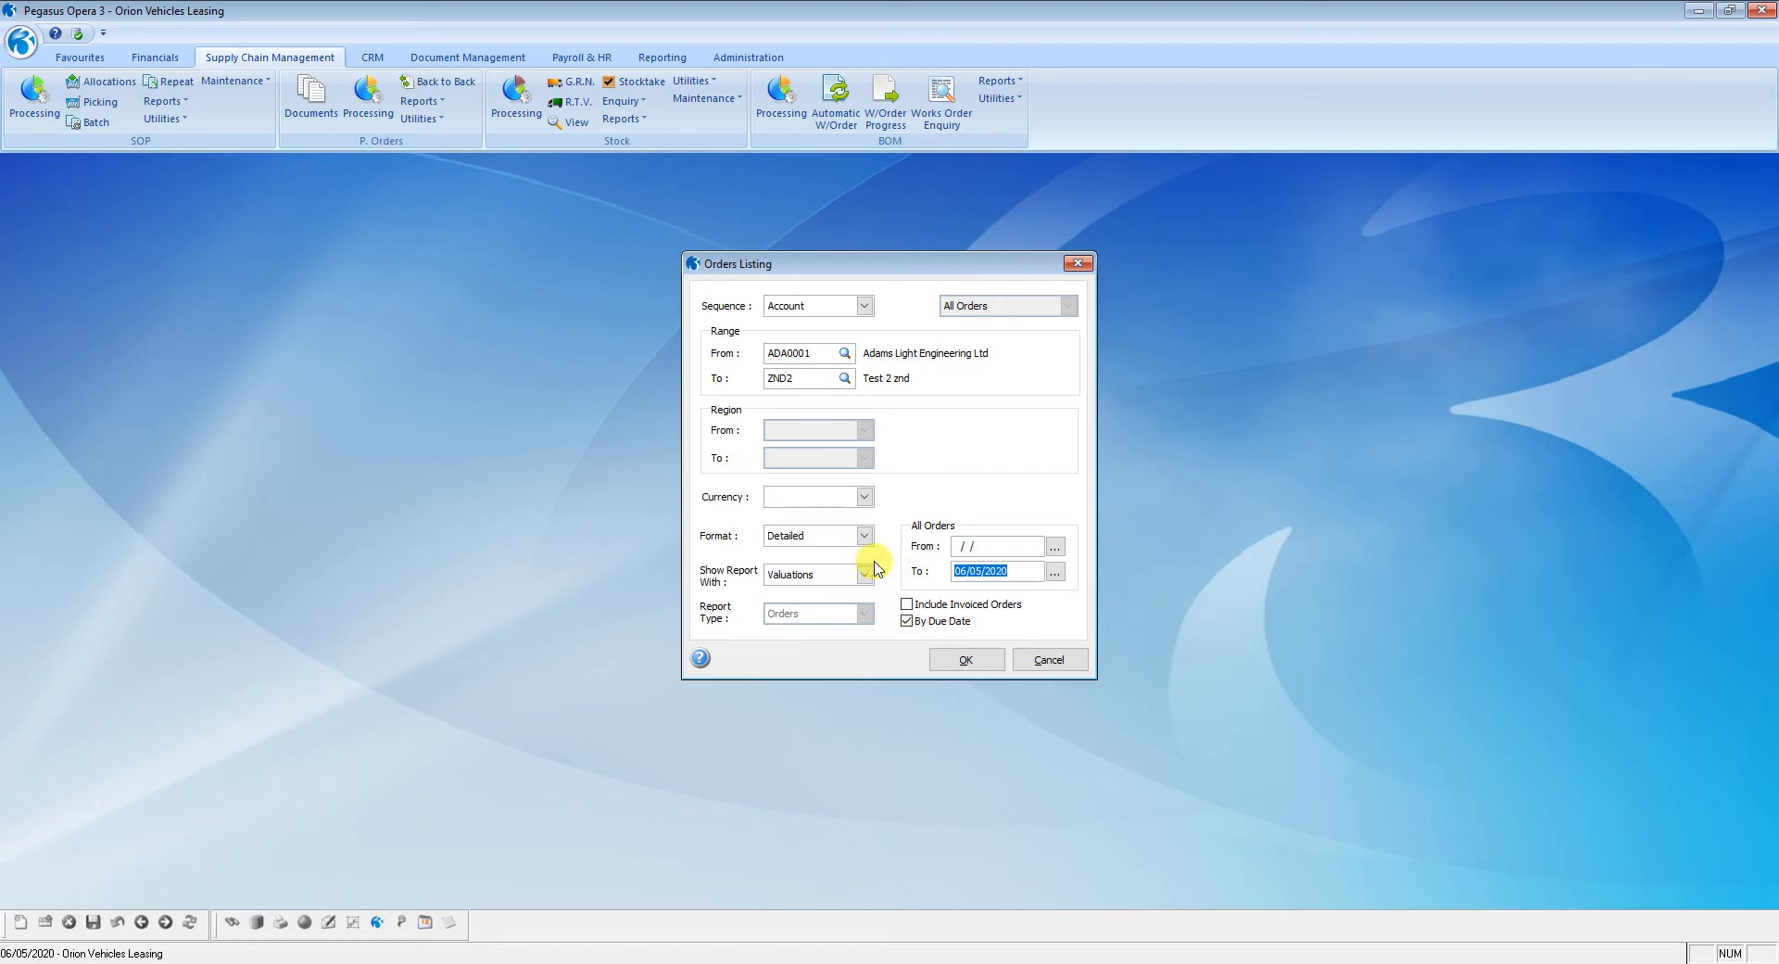
left_click(968, 660)
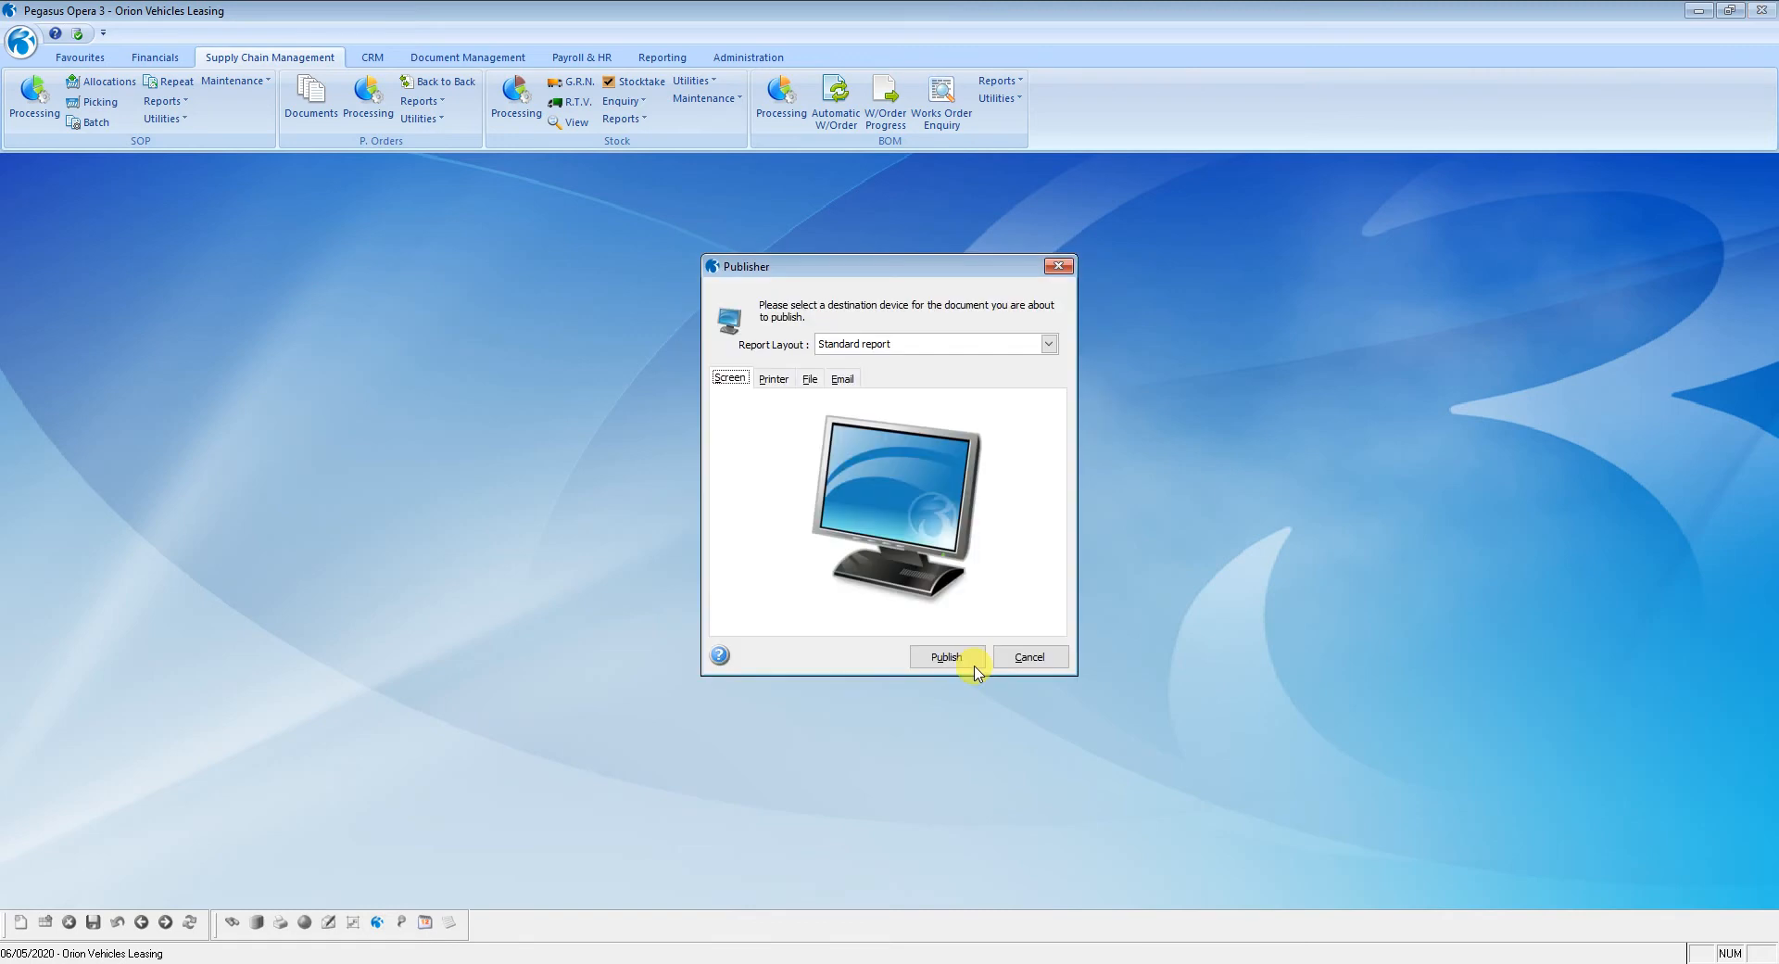
- Publish the Orders Listing with the Excel Report layout as a file named ORDER SO
left_click(1048, 345)
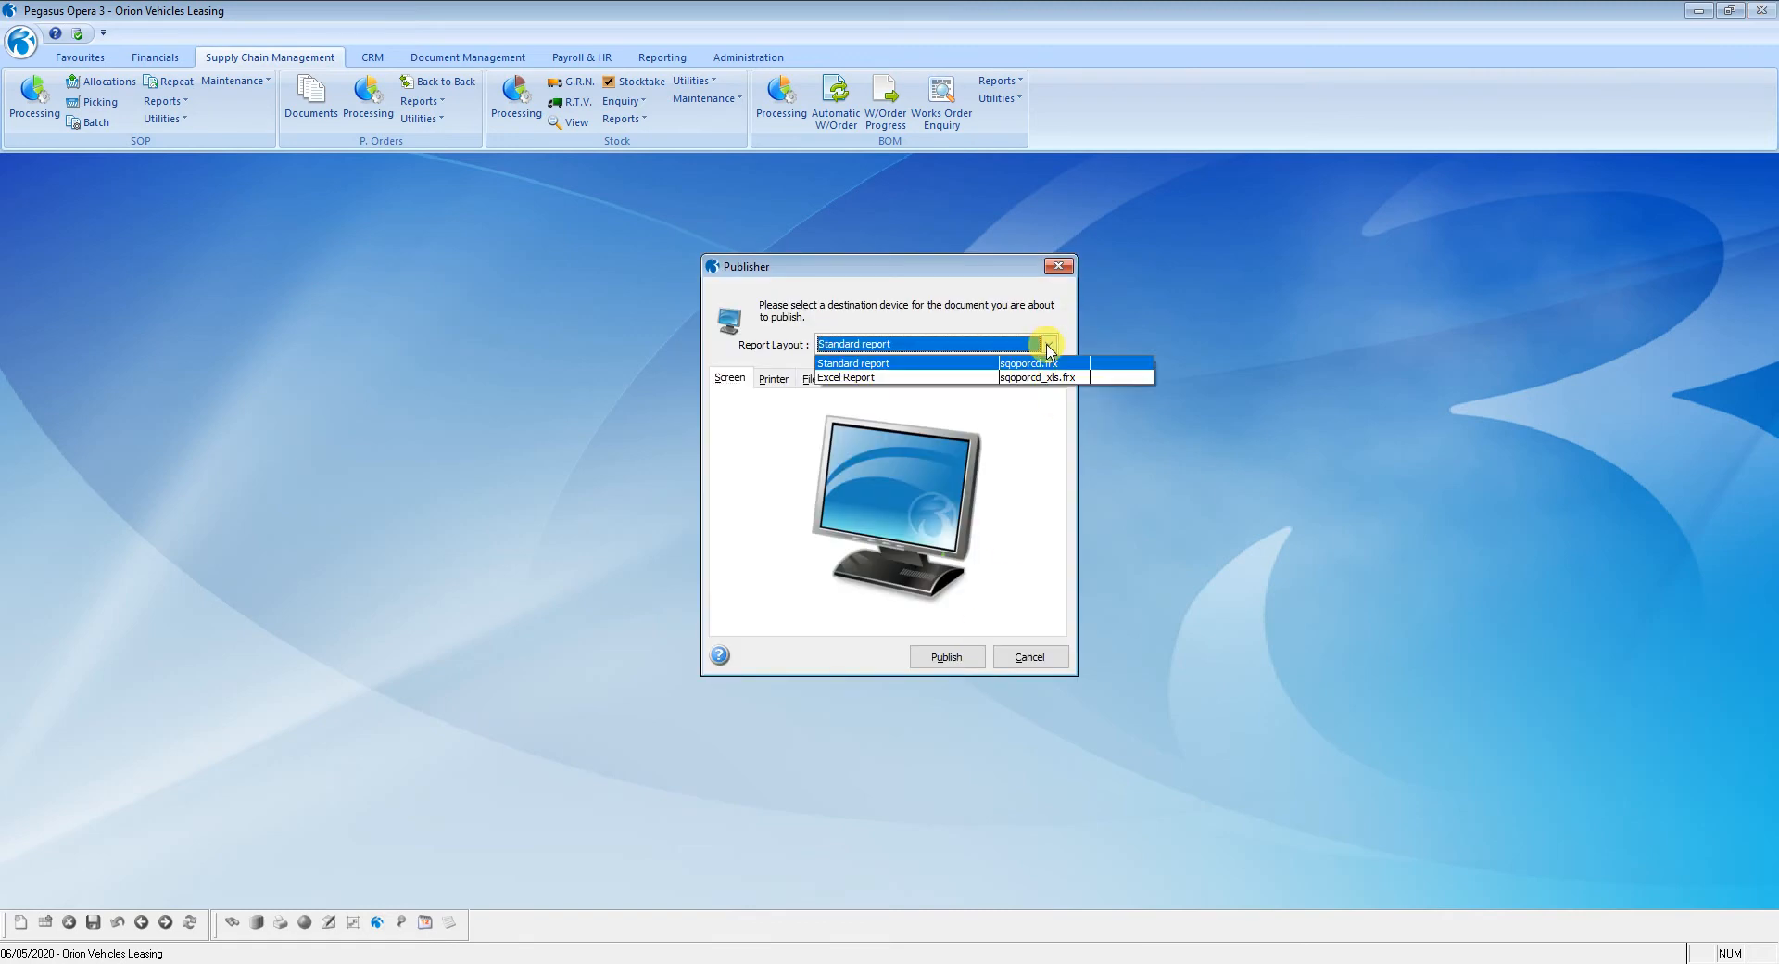
left_click(1036, 378)
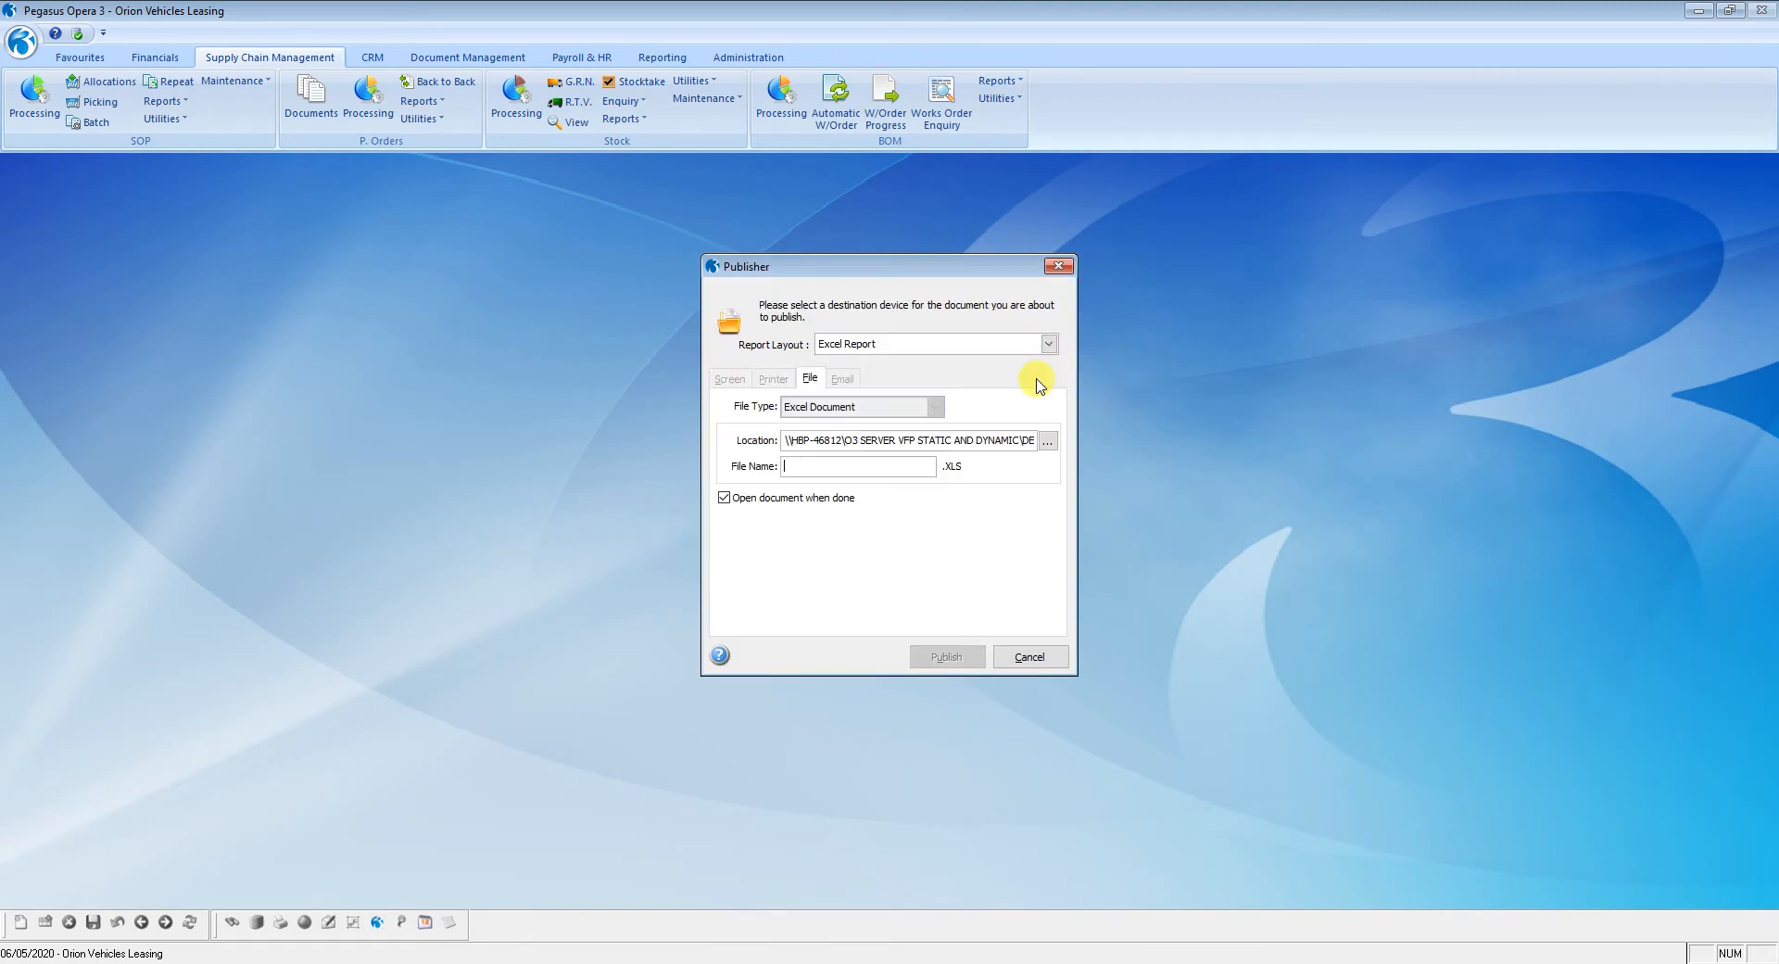
type("ORDER SO")
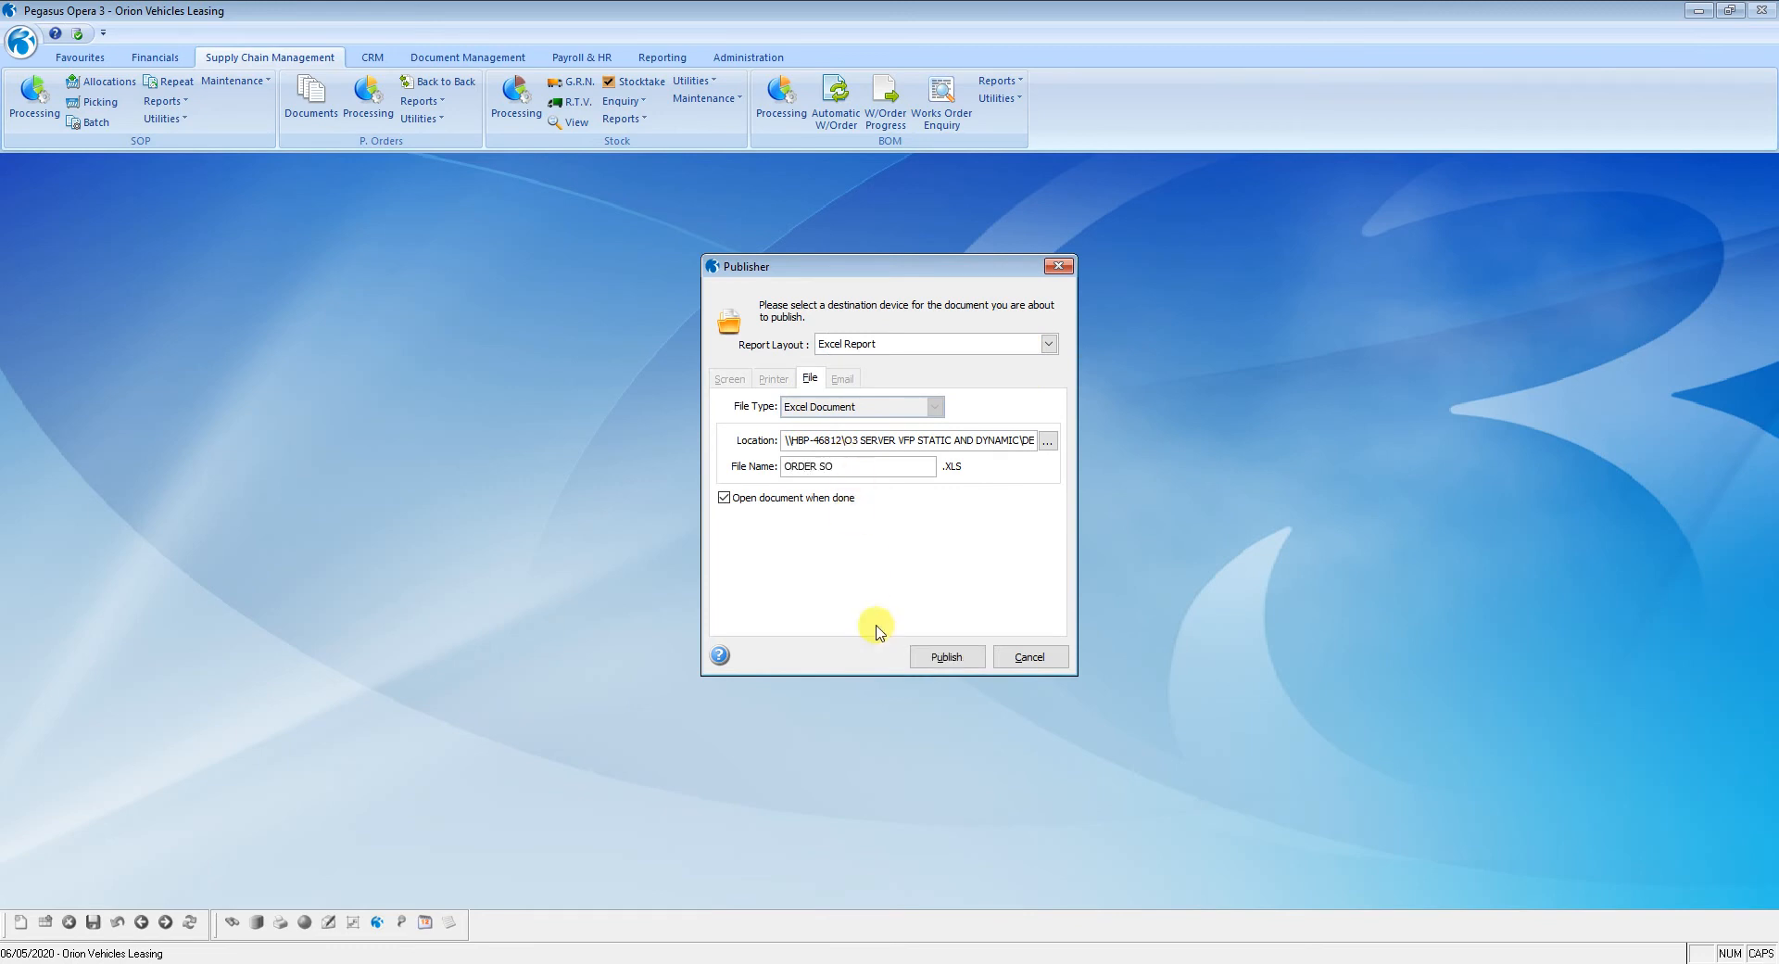
left_click(939, 656)
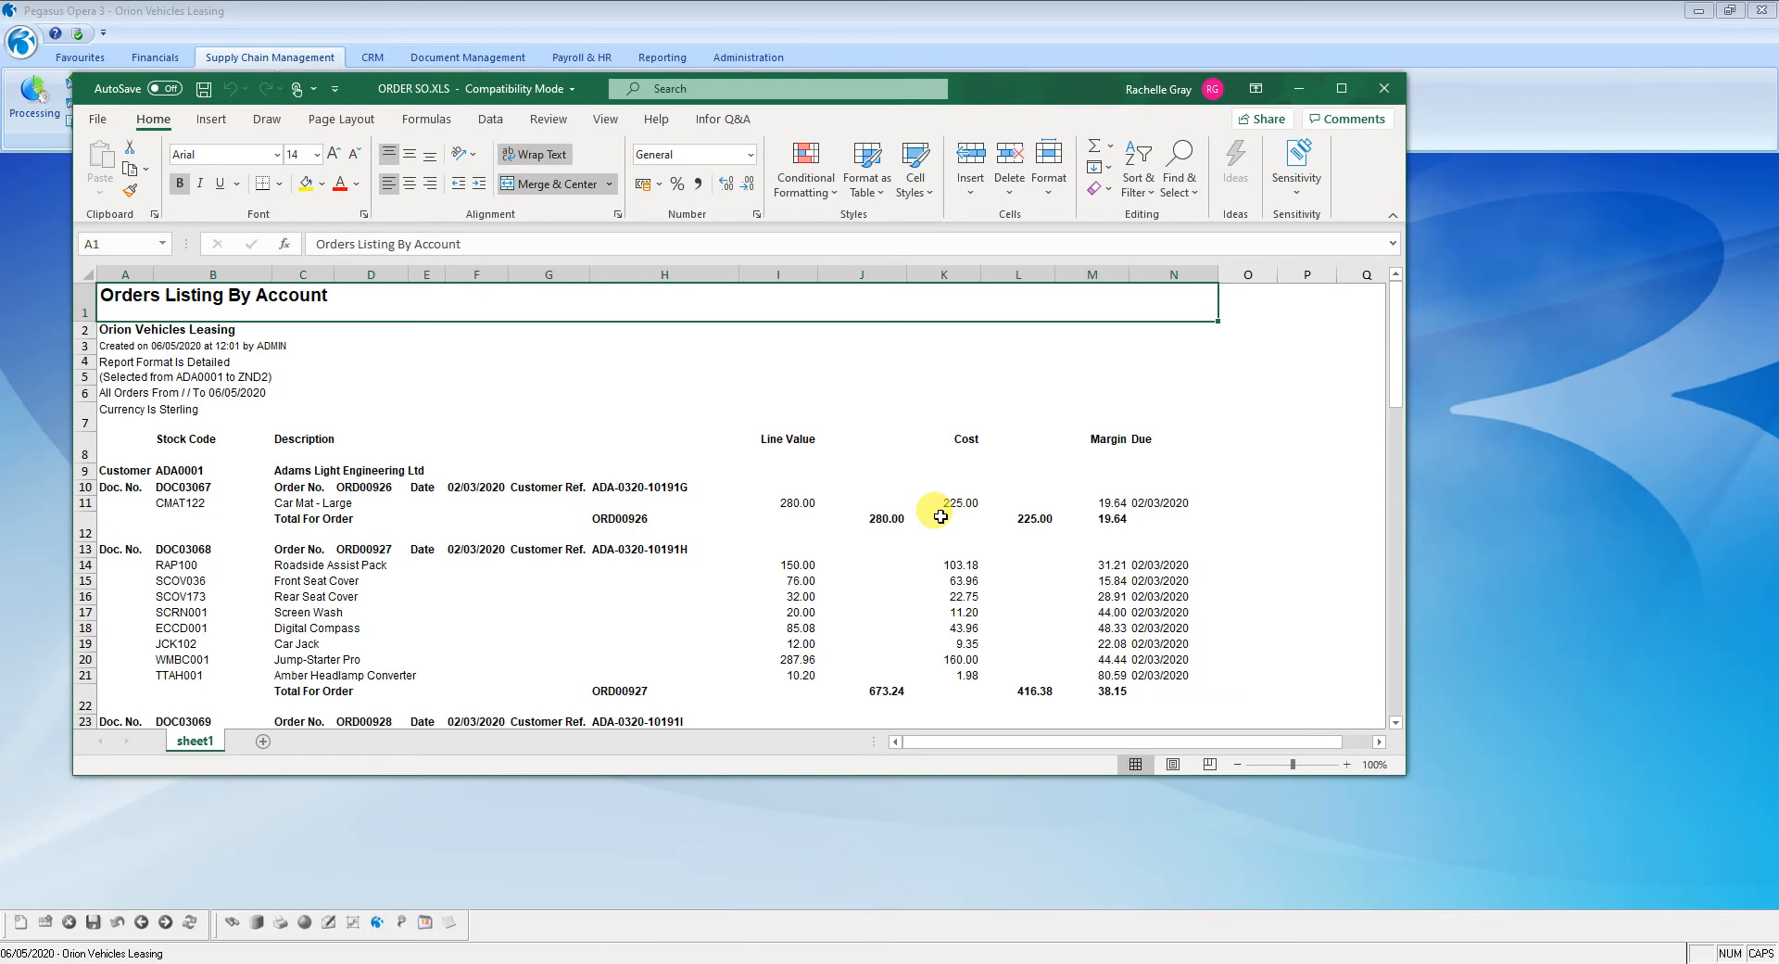
- Review the Due column and the line items of order ORD00927 in the full-size ORDER SO workbook, and minimise it
left_click(1342, 88)
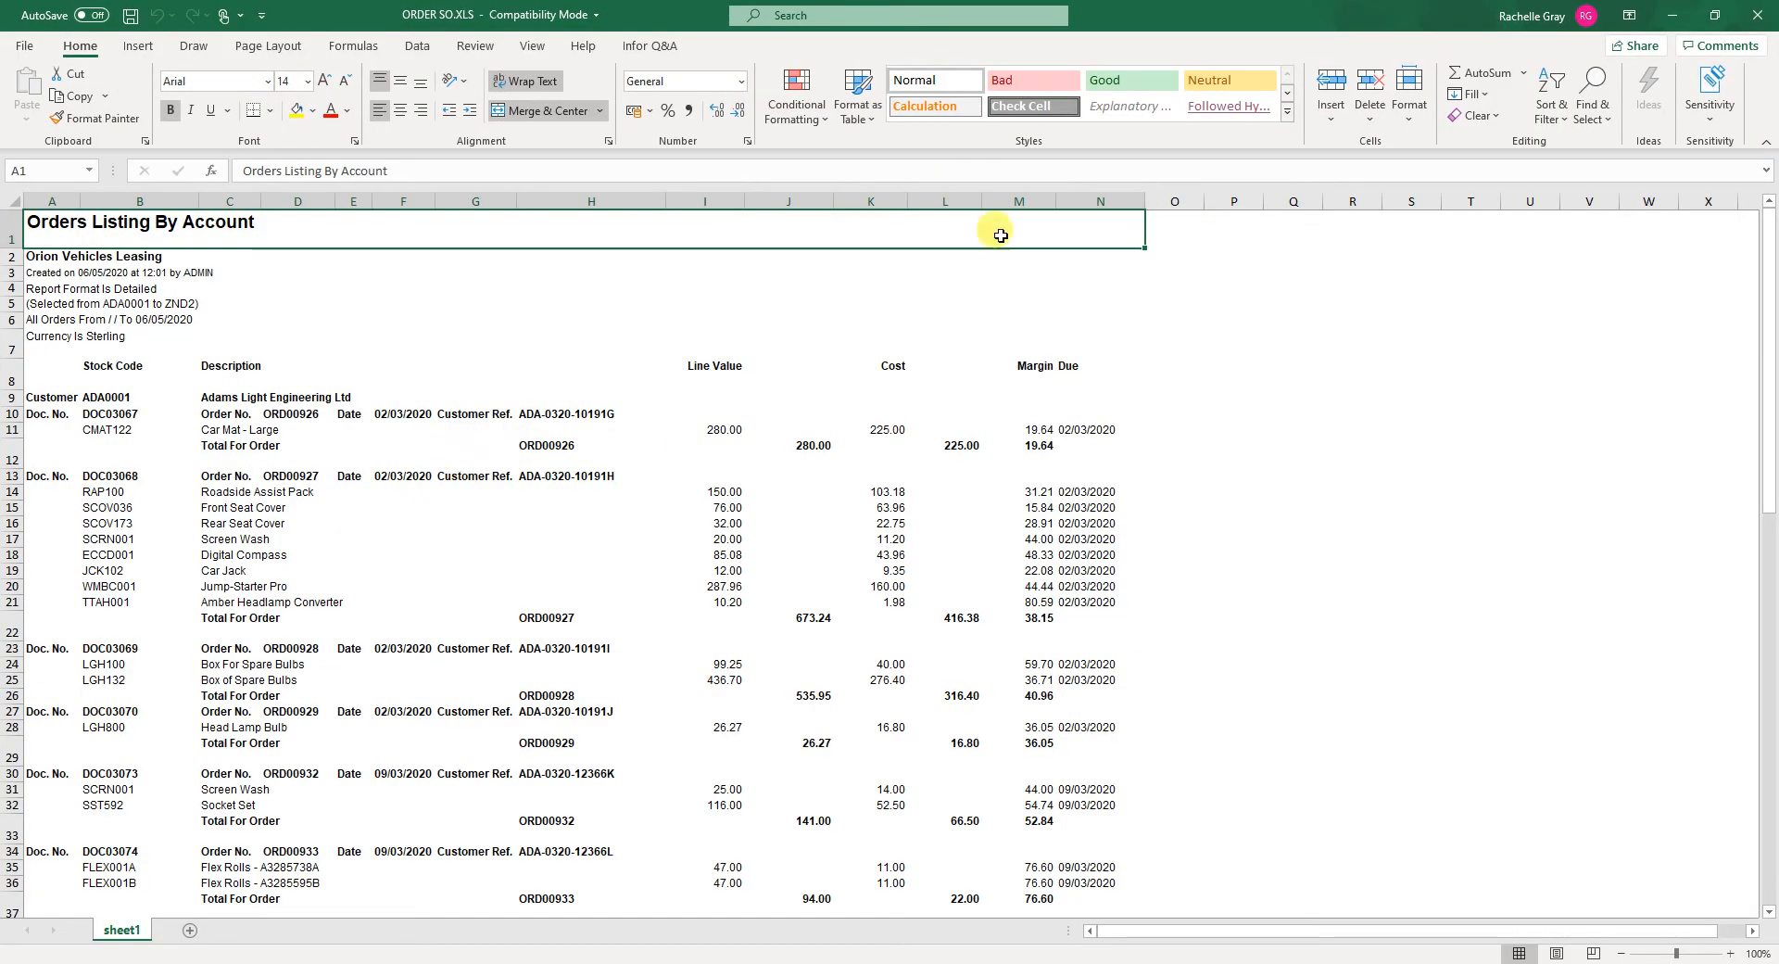
left_click(1125, 200)
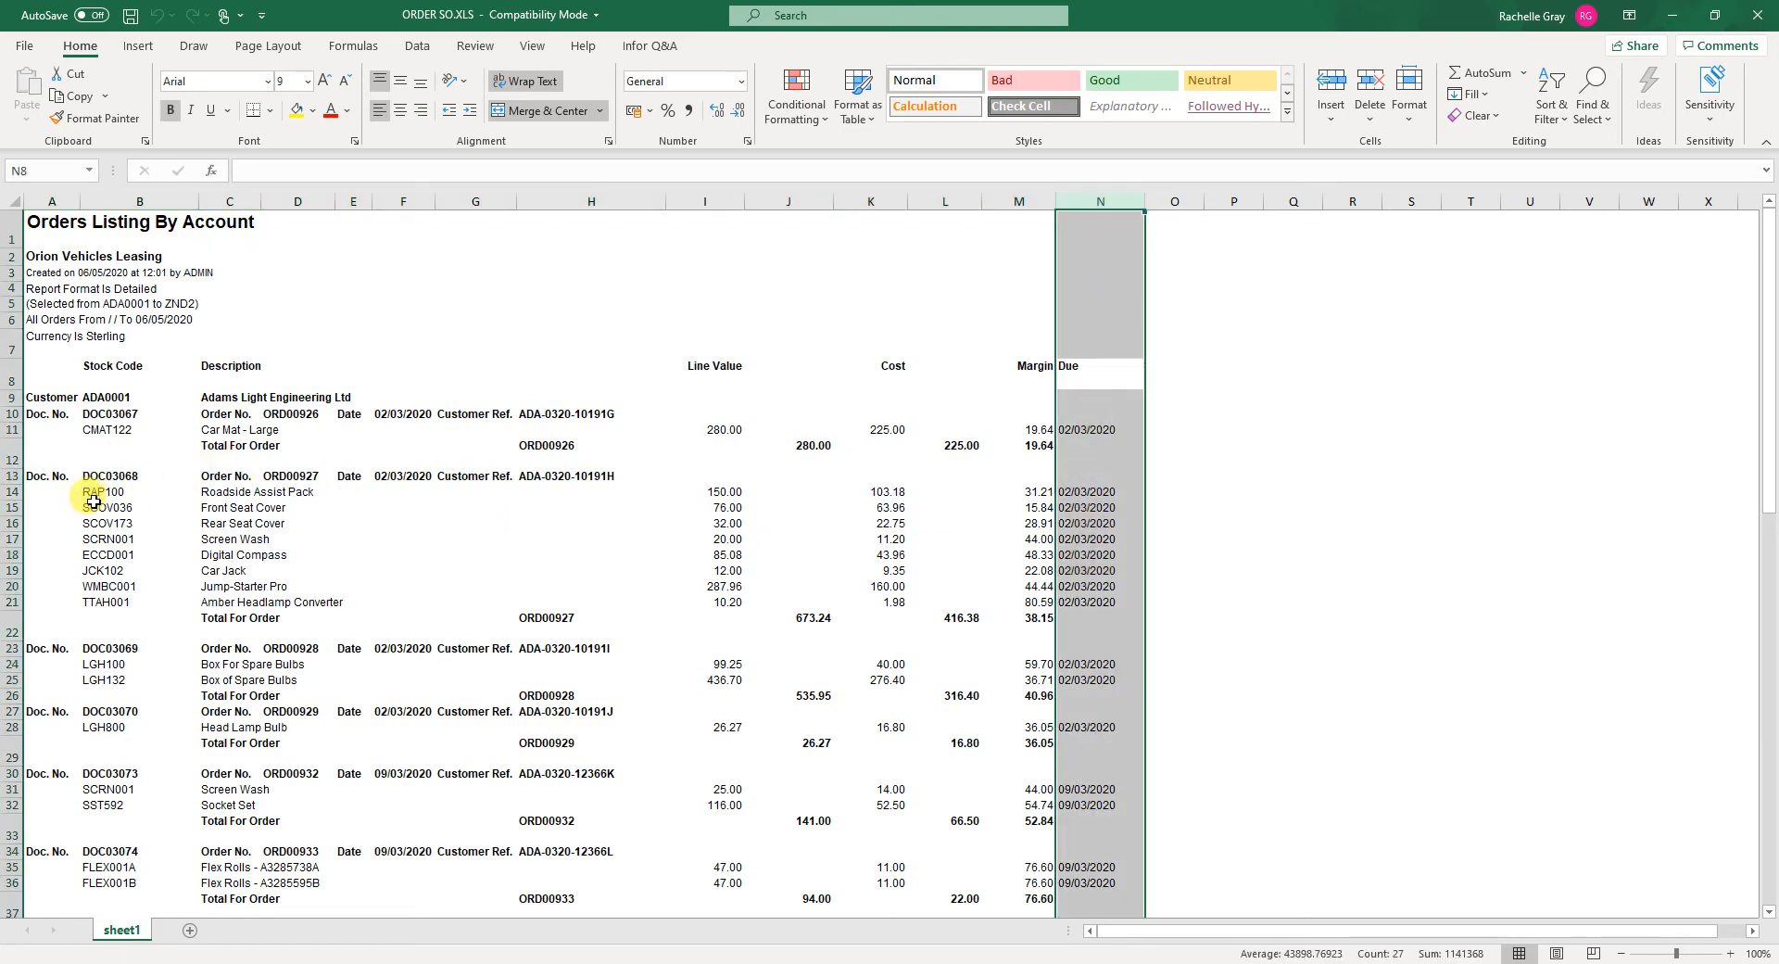
left_click_drag(92, 496, 1075, 616)
scroll(1056, 619, "down", 4)
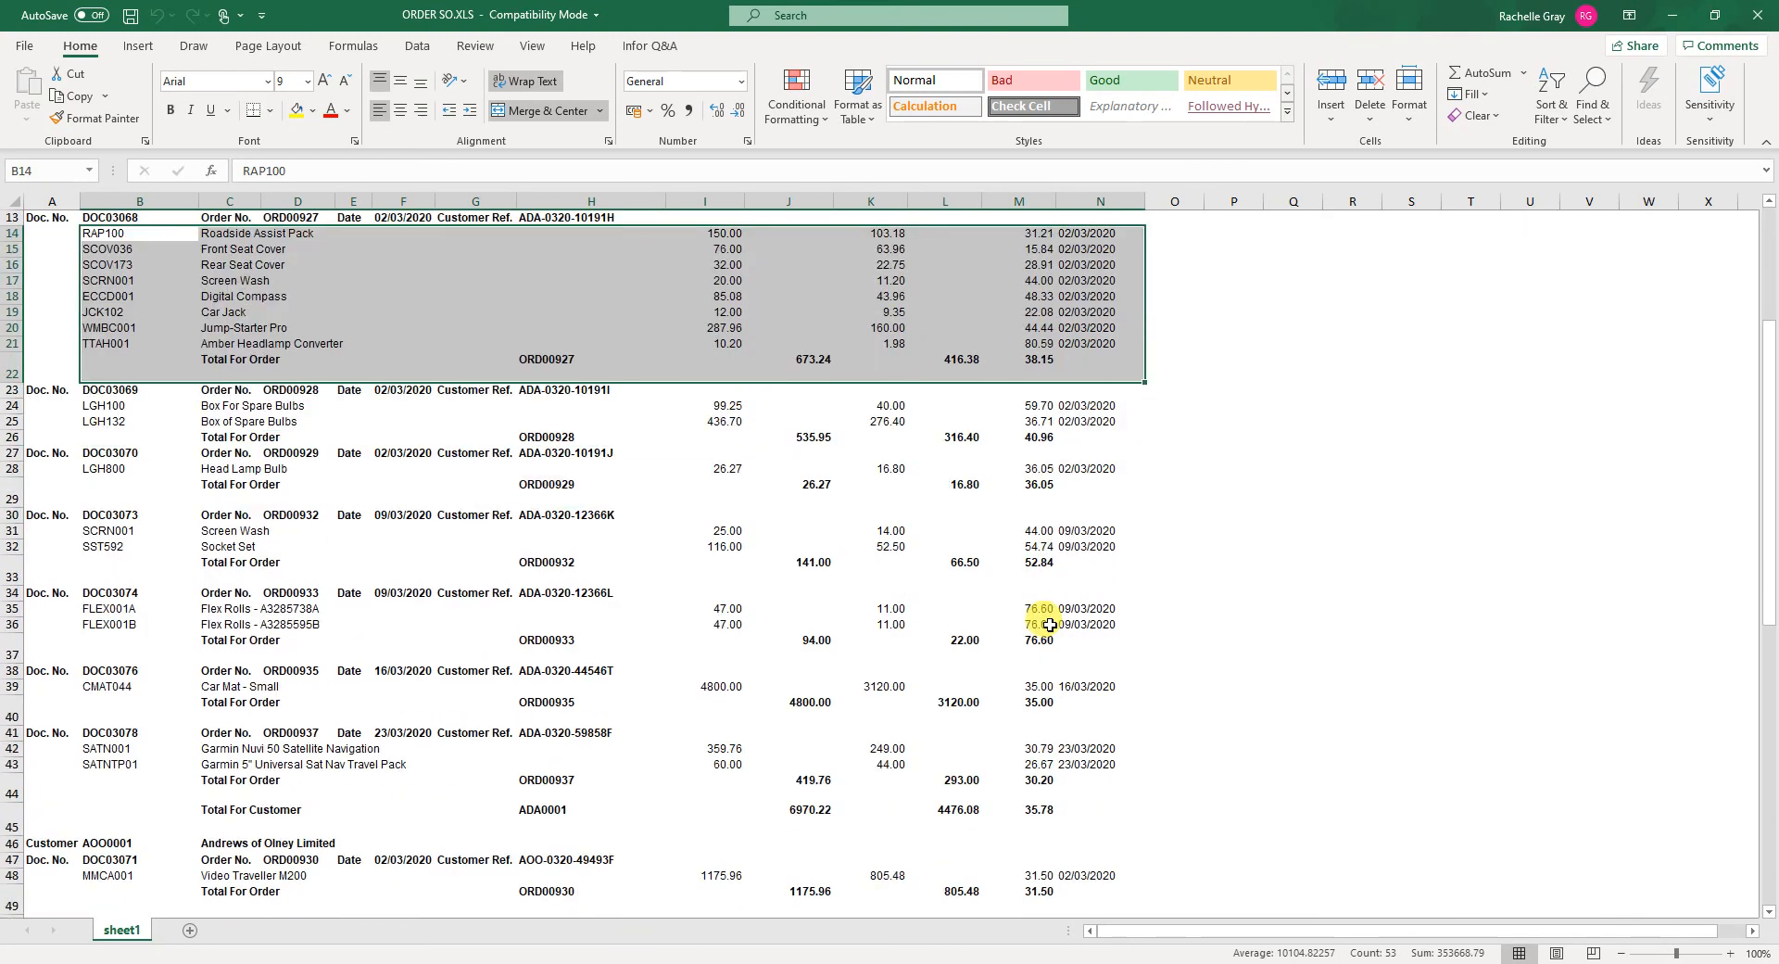
left_click(1672, 16)
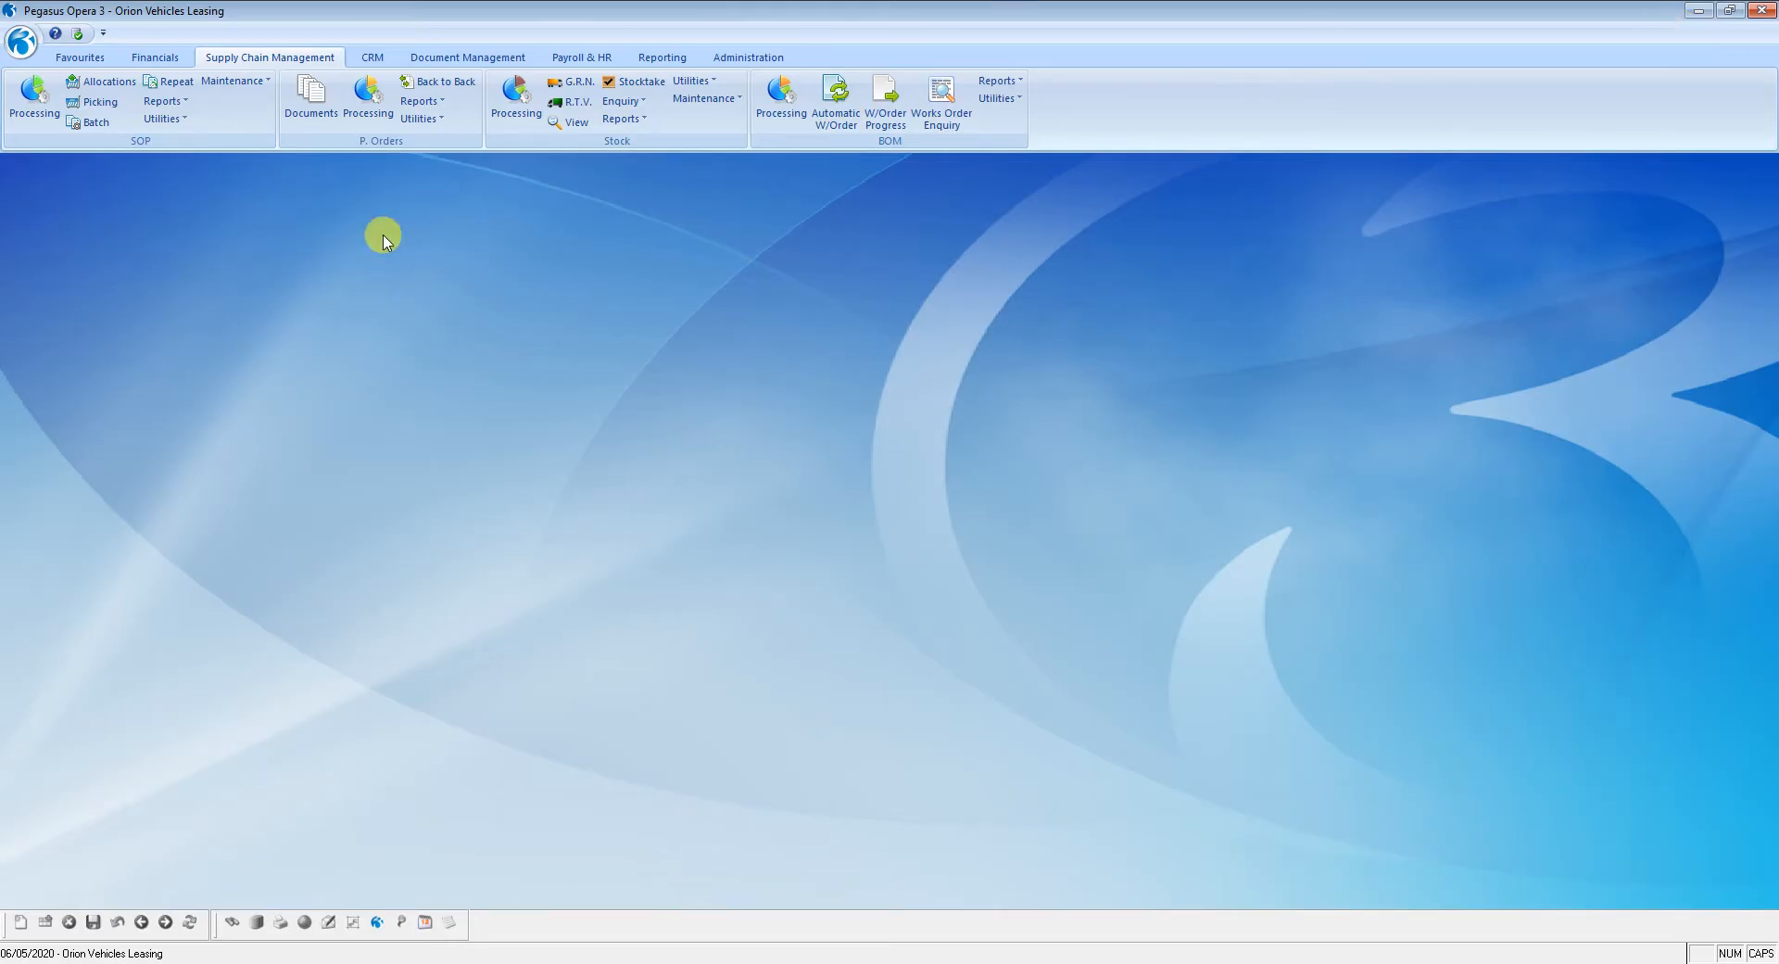
- Set up the purchase Orders report for not invoiced orders, view its report layout choices, and cancel publishing
left_click(428, 102)
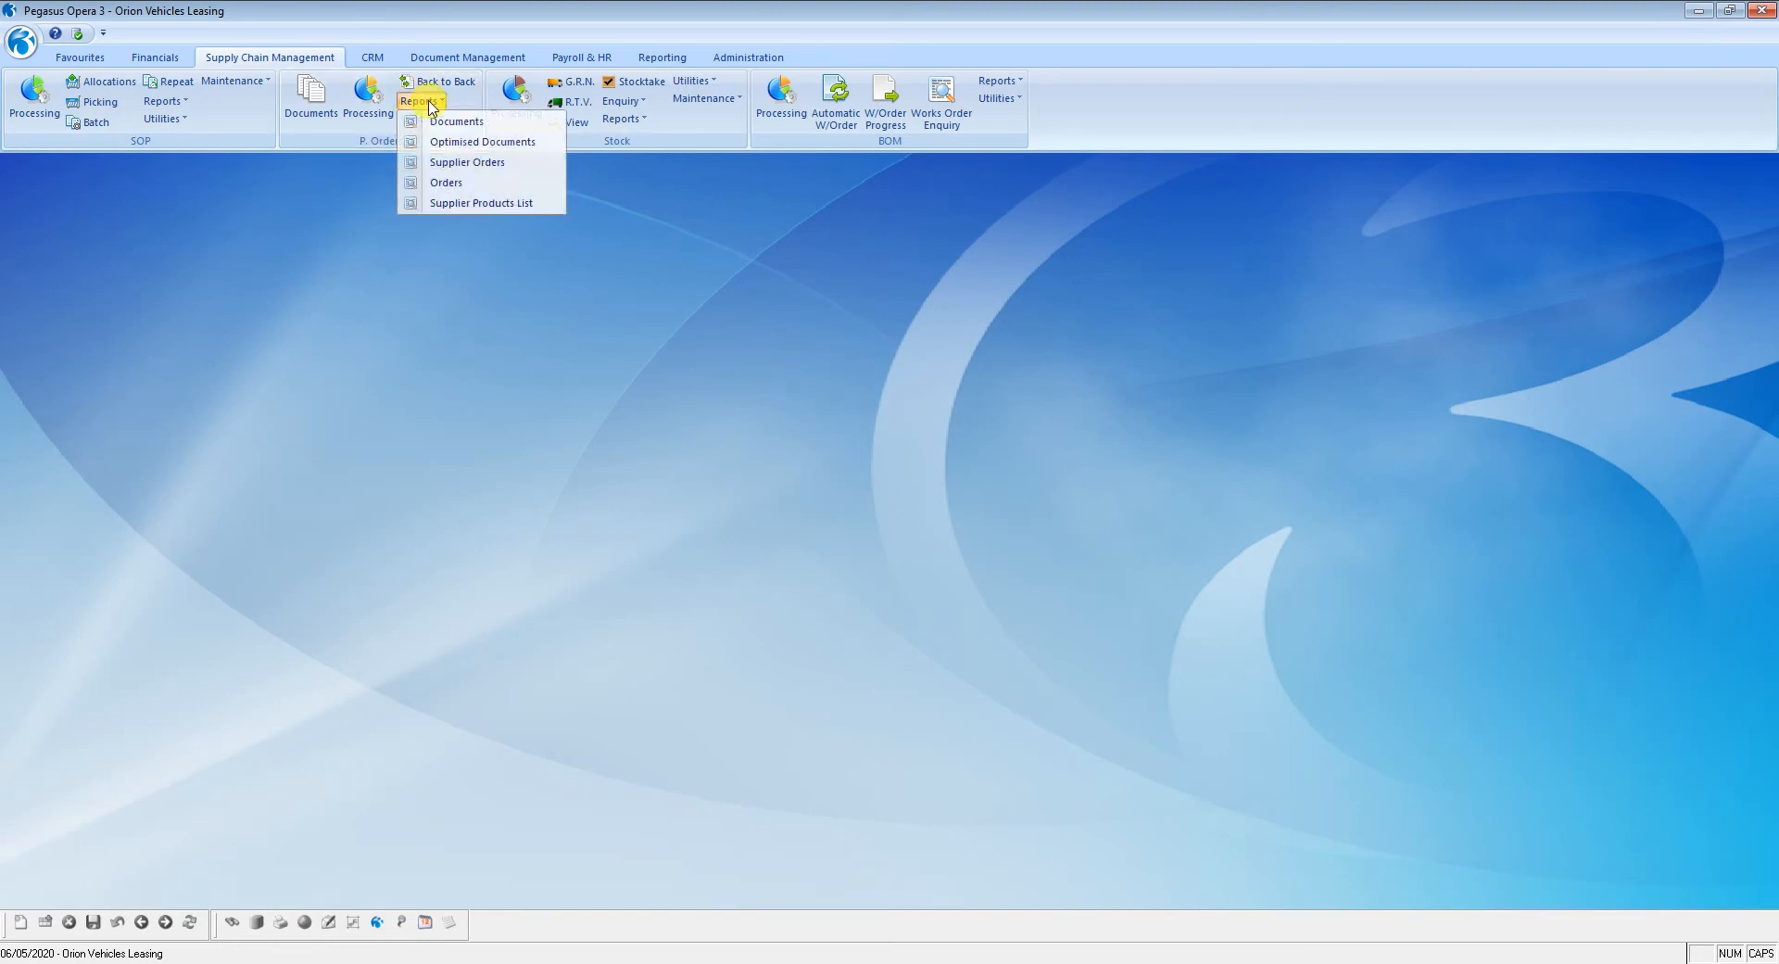
left_click(446, 182)
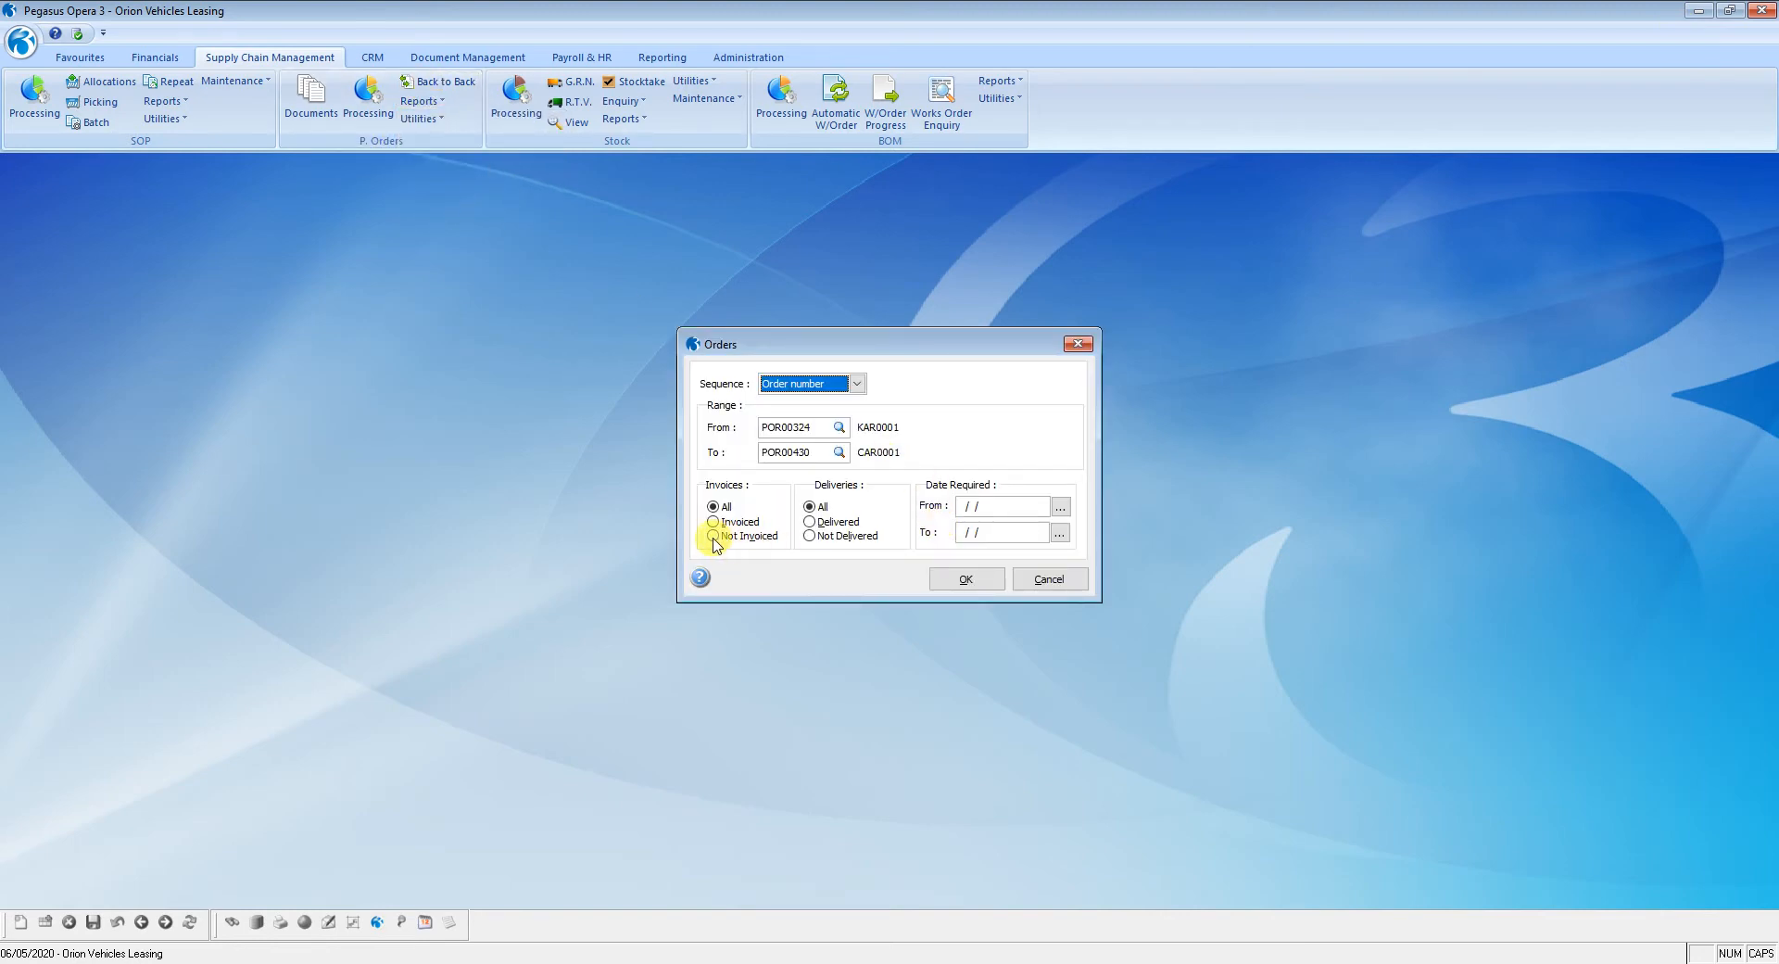
left_click(715, 538)
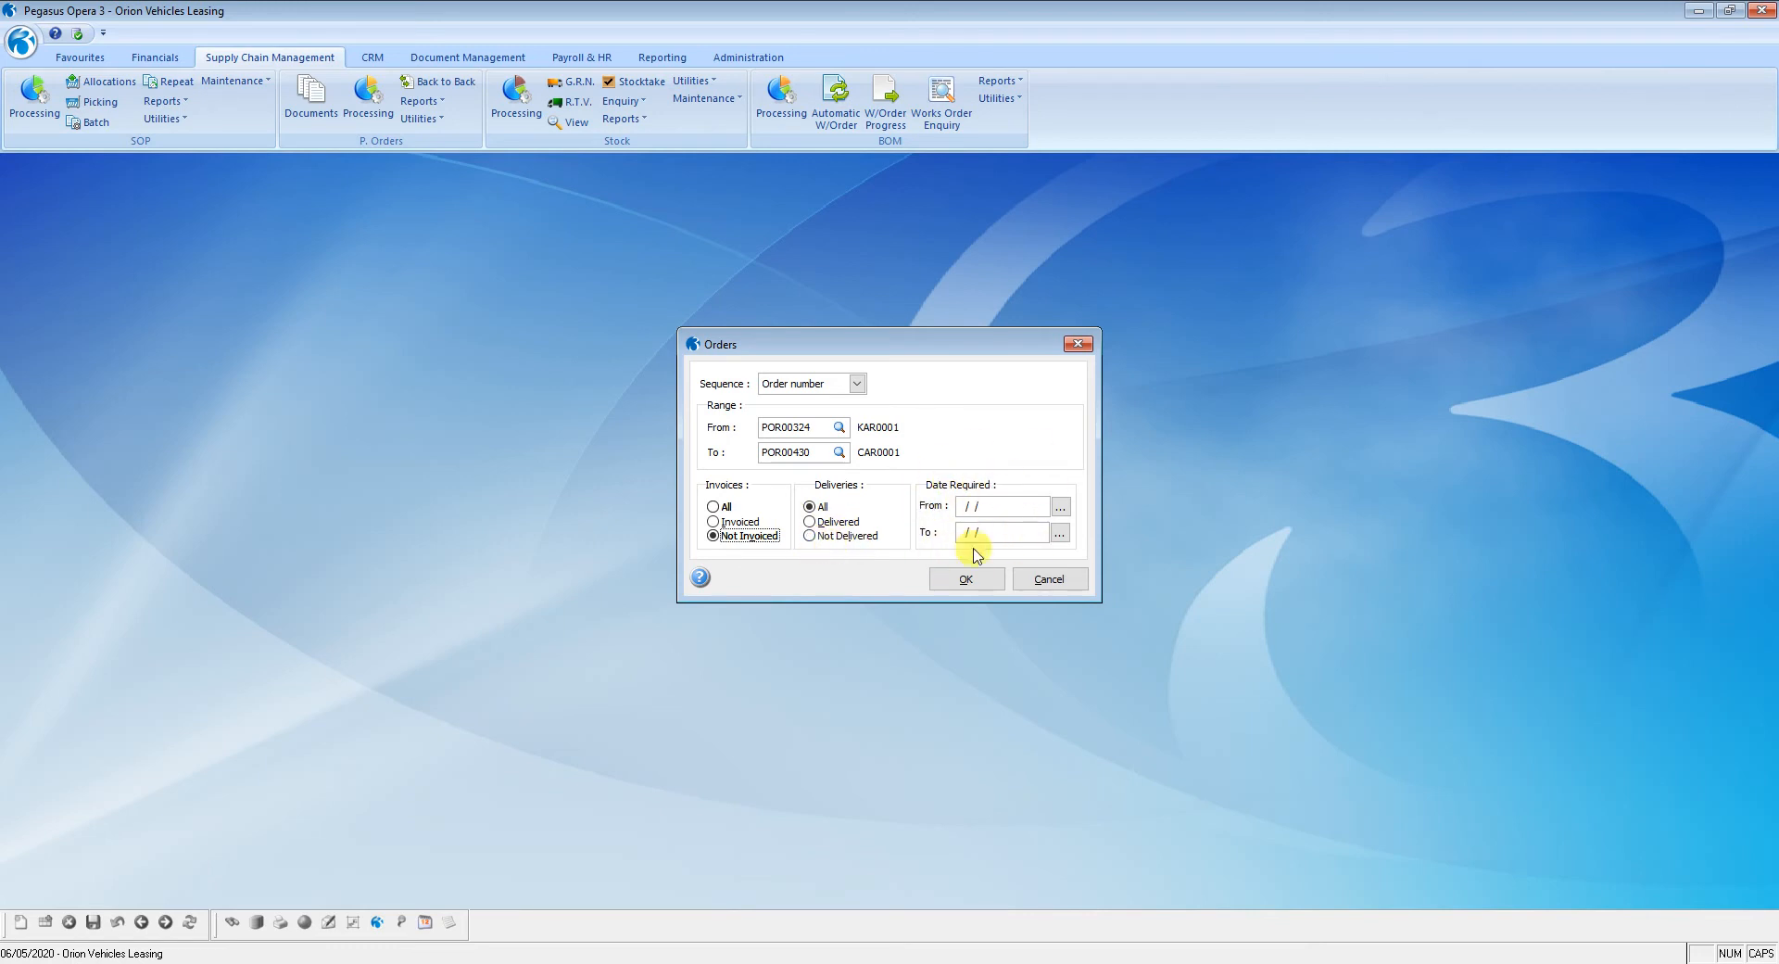
left_click(964, 579)
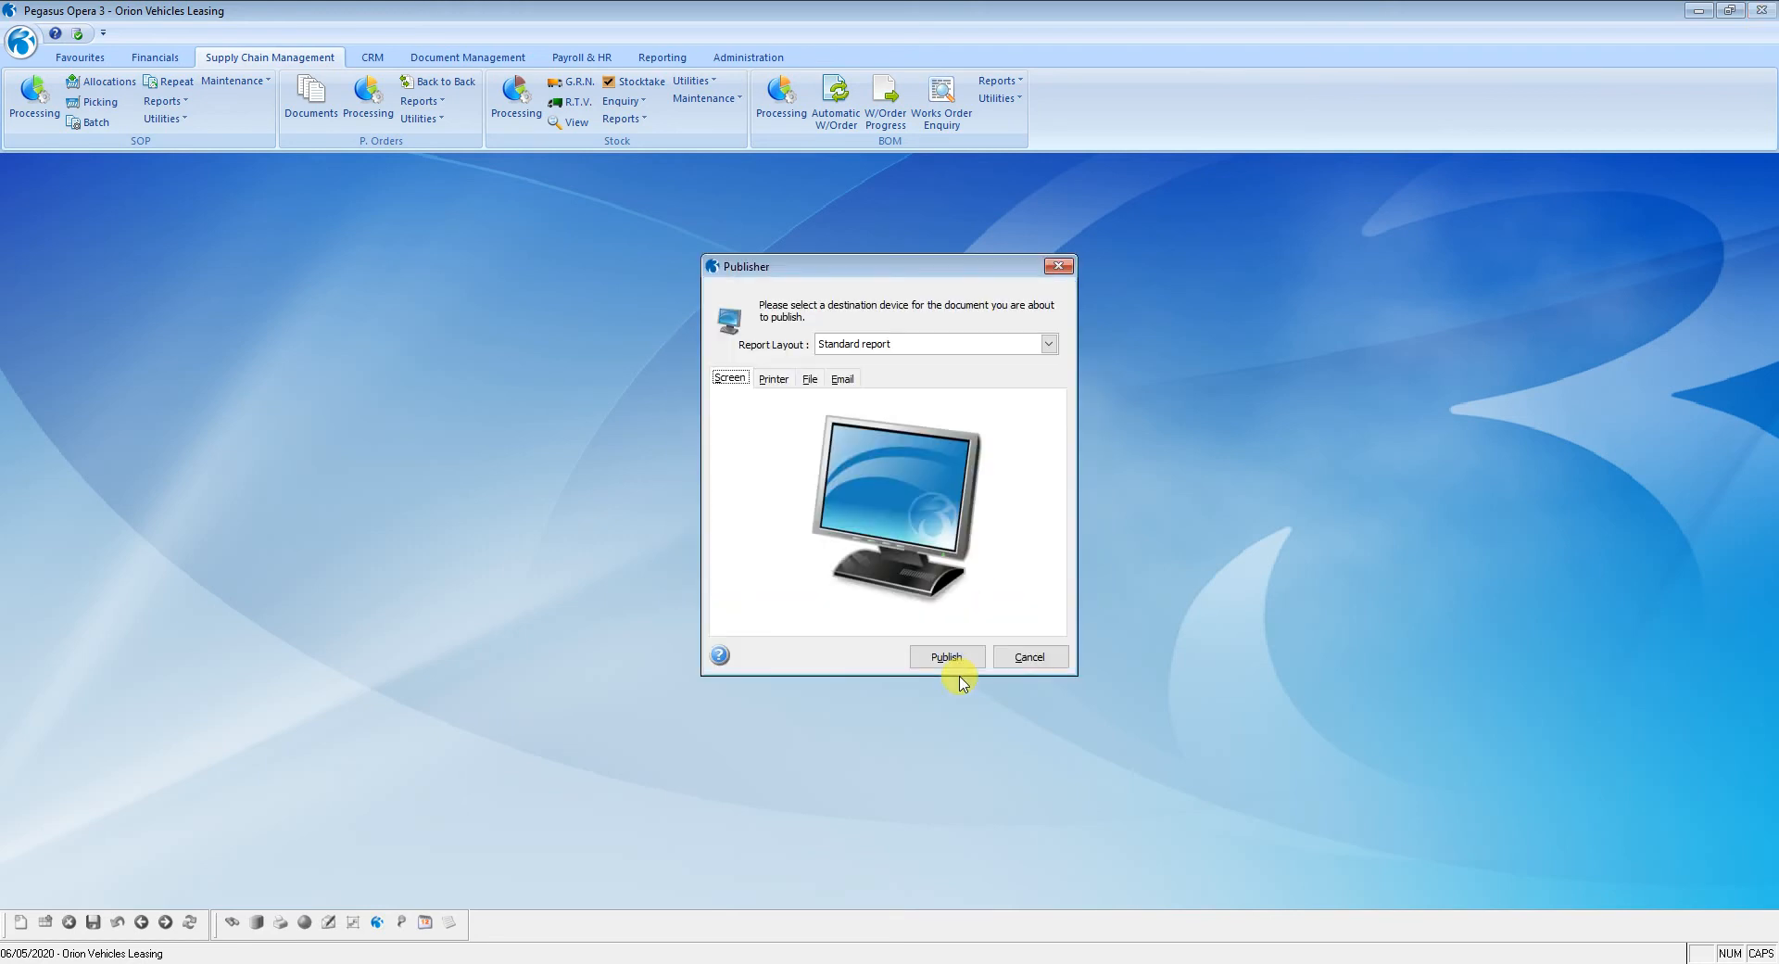
left_click(922, 346)
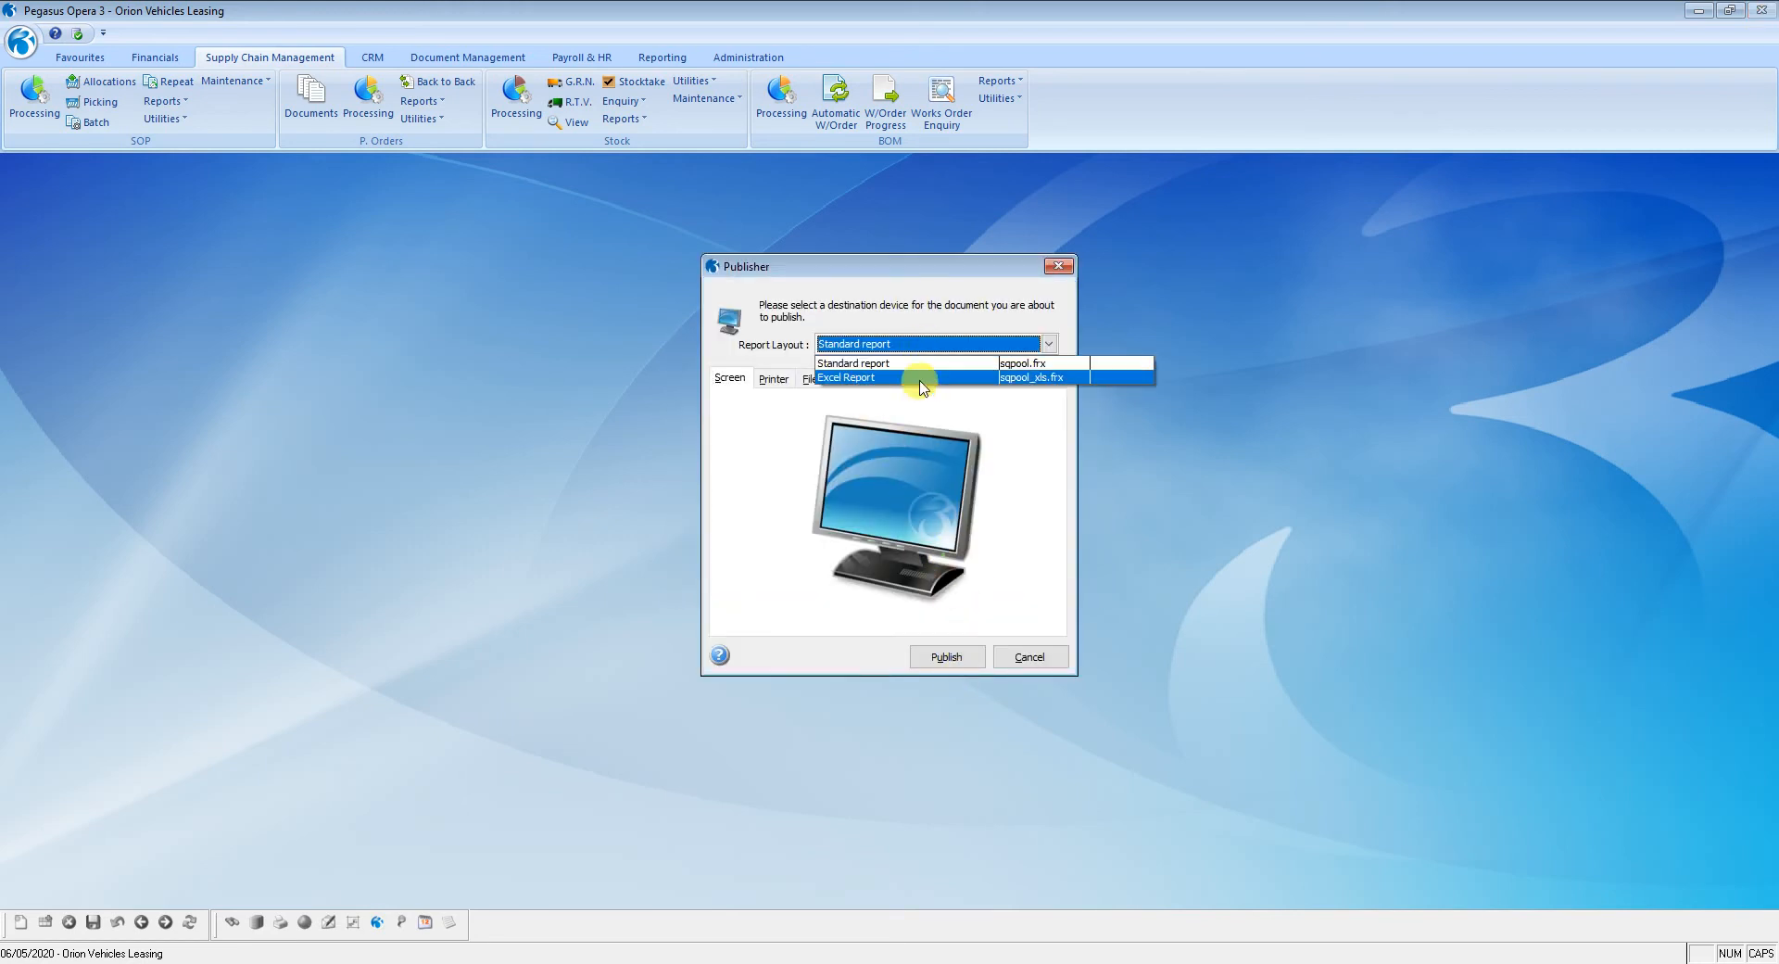
left_click(917, 364)
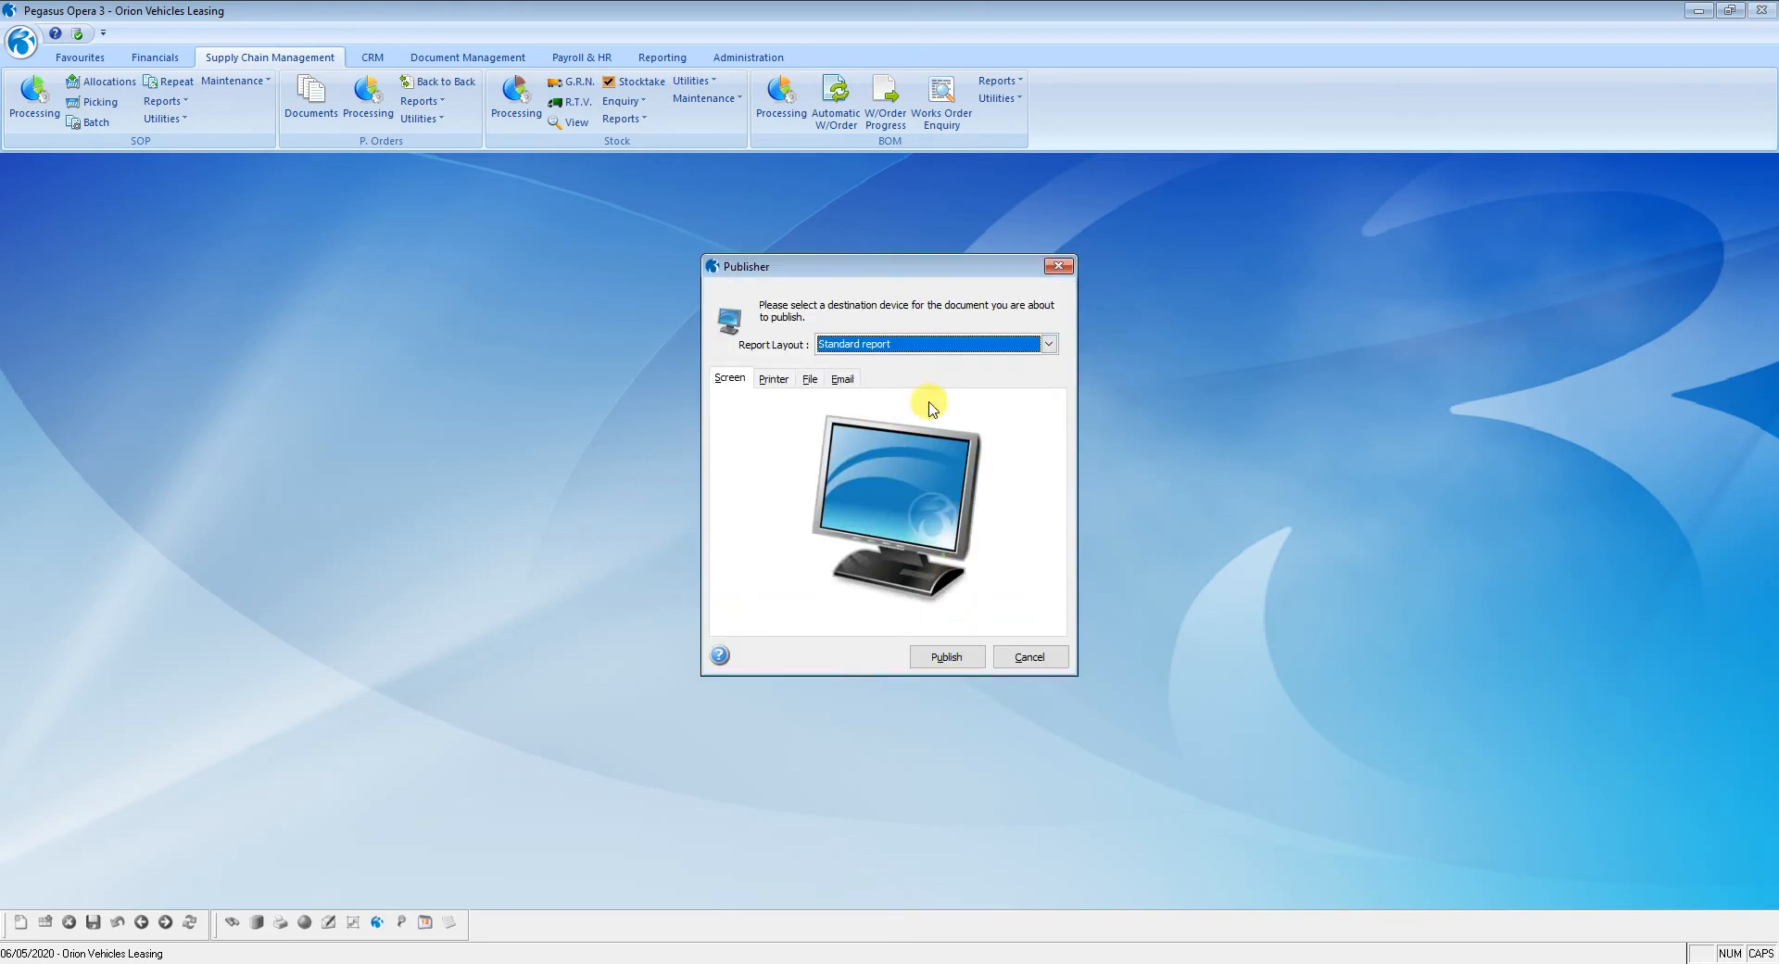
left_click(1031, 657)
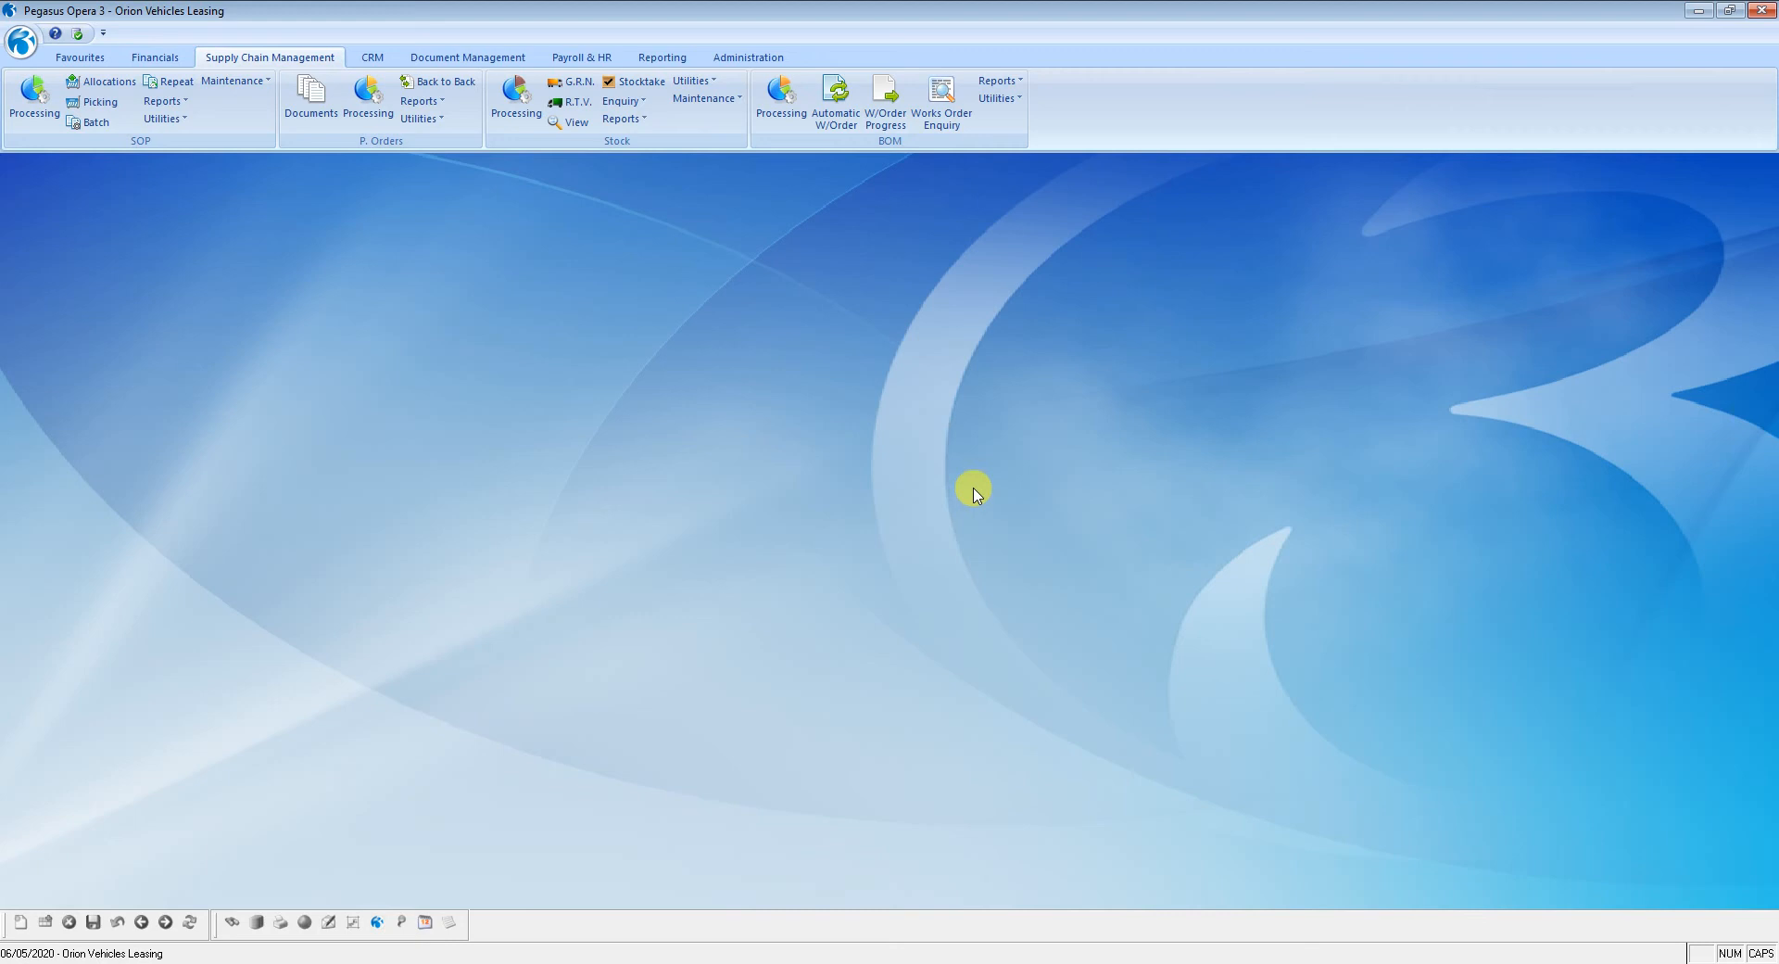
- View the Cashflow favourites, bring up the option for adding the Credit Control debtor report to Favourites, and return to the favourites
left_click(80, 62)
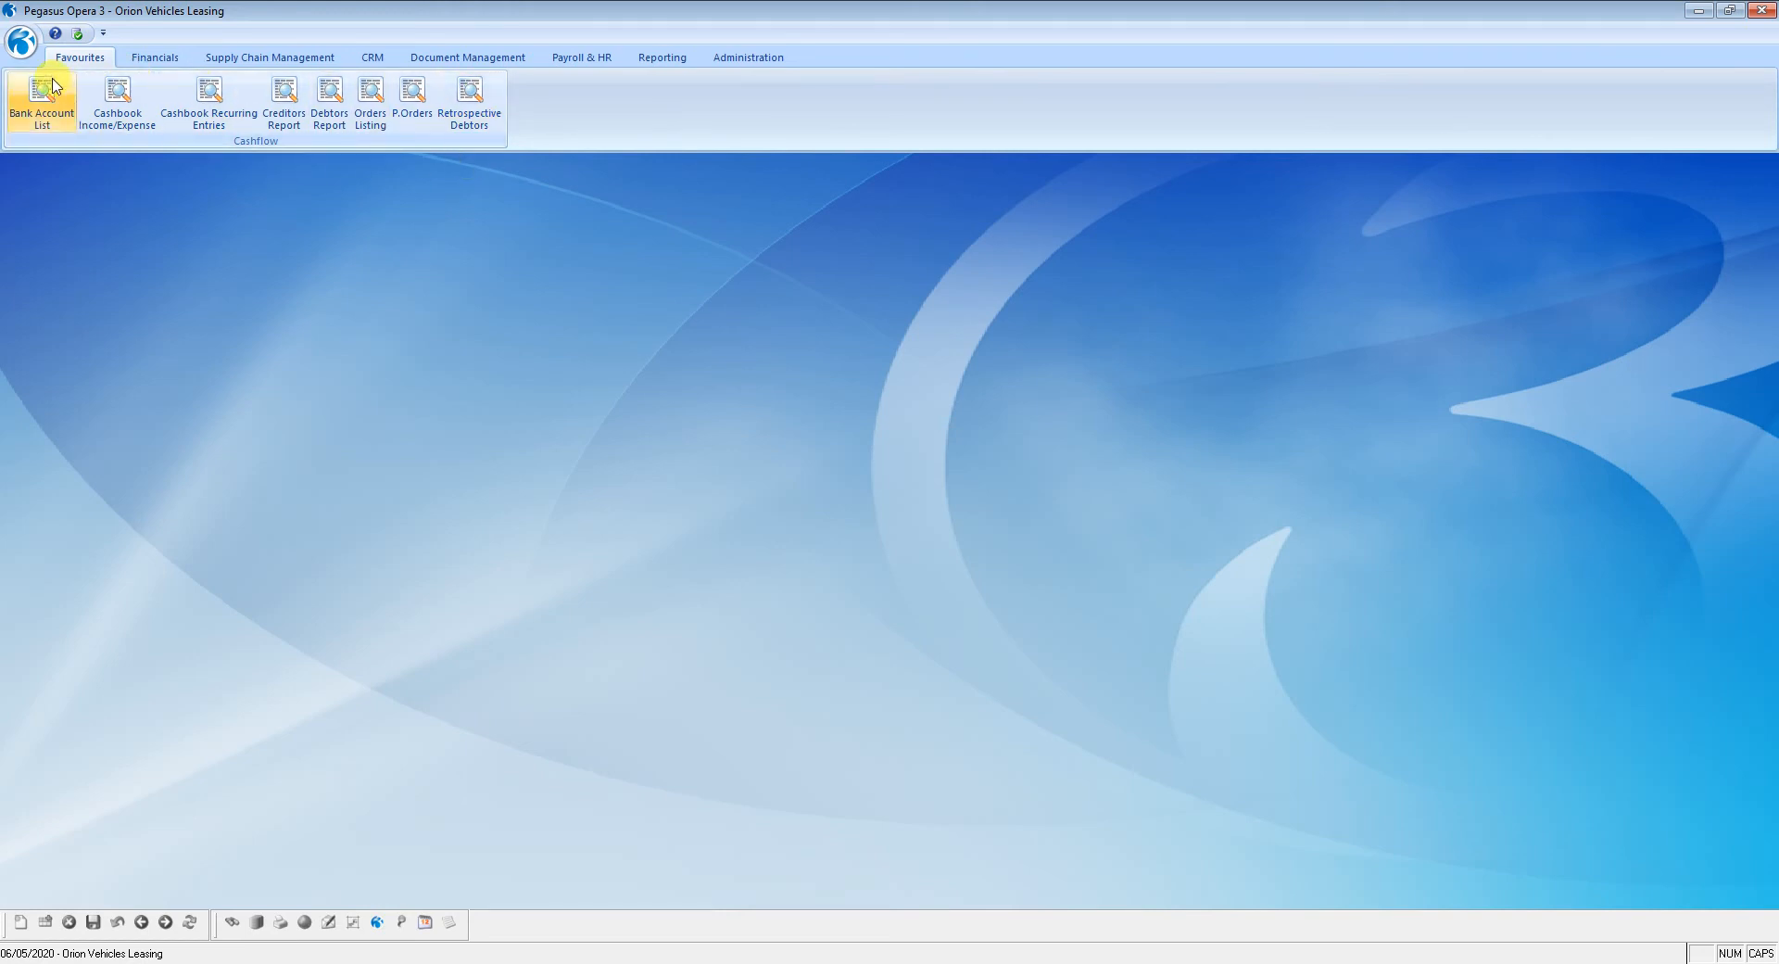
left_click(150, 57)
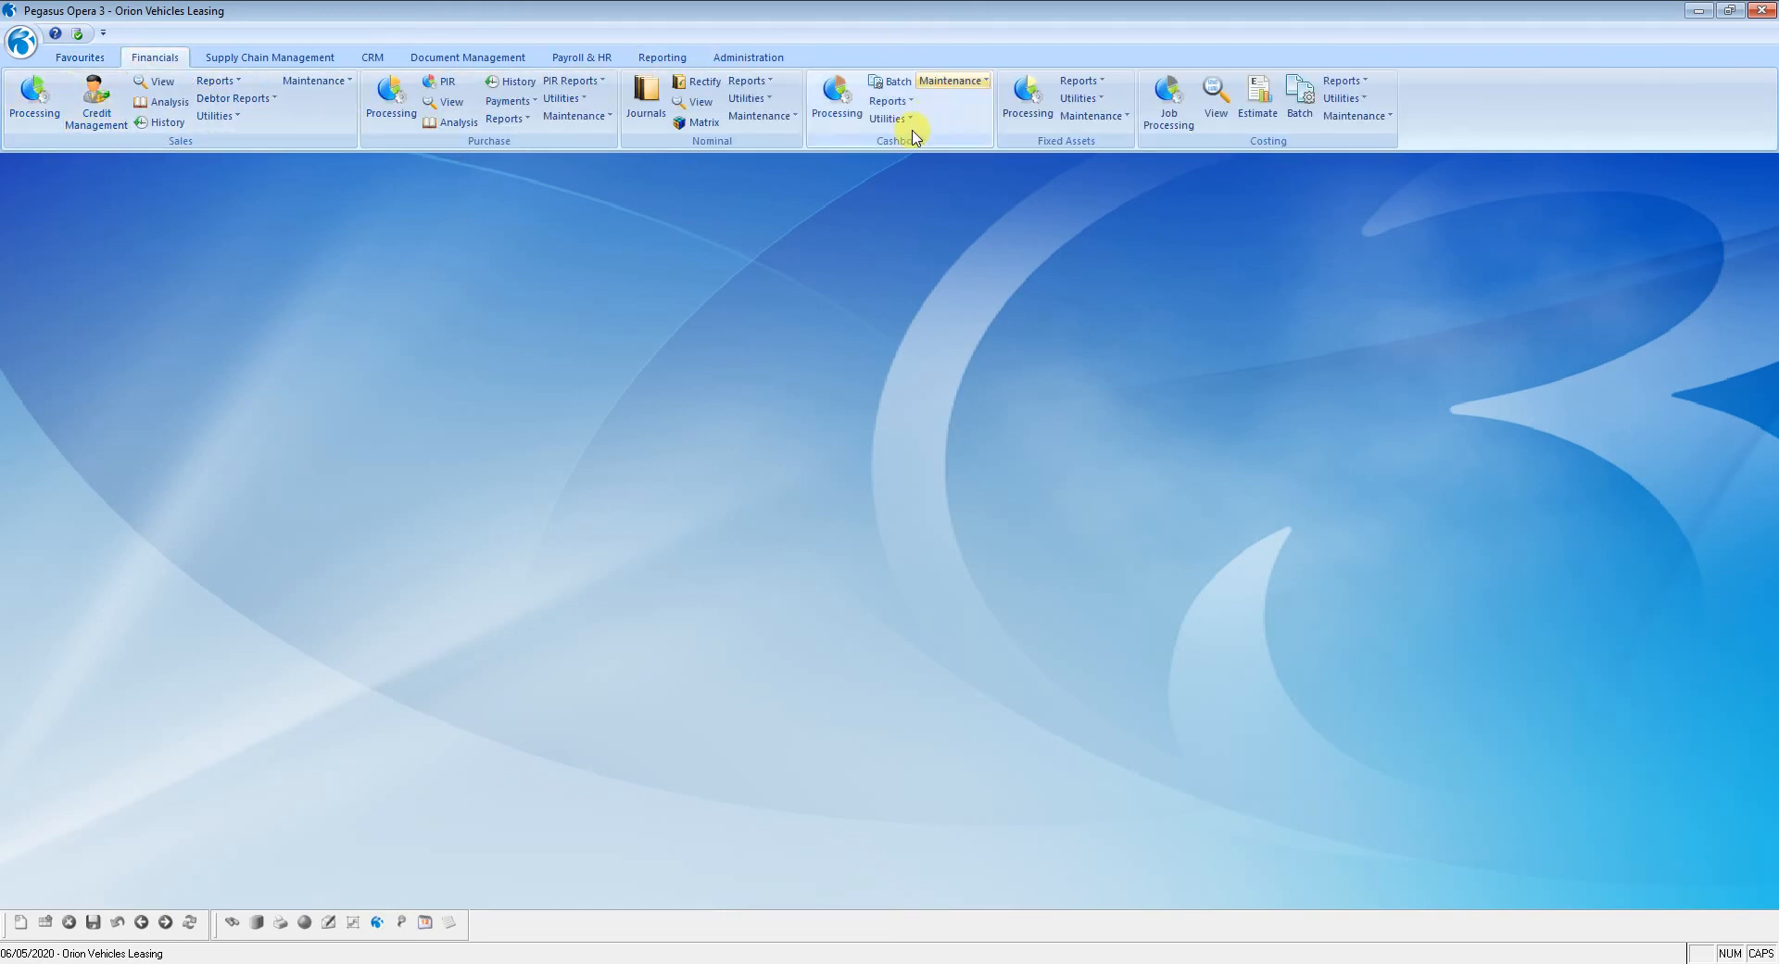
left_click(233, 98)
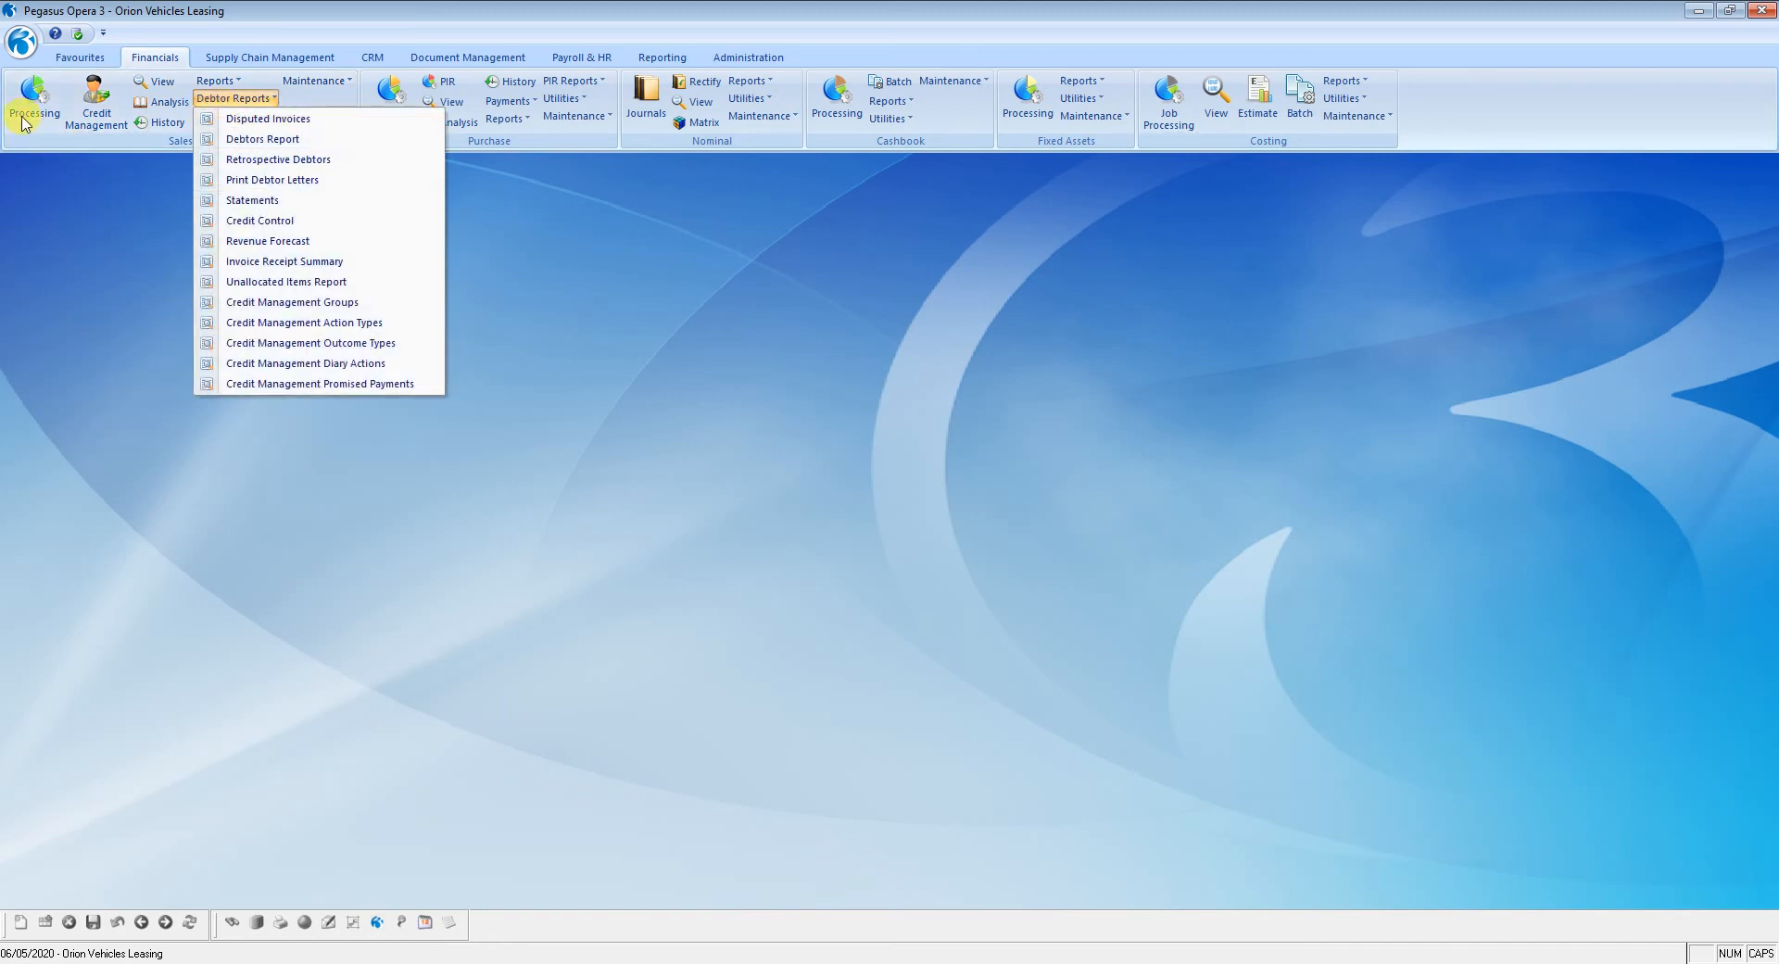
left_click(79, 246)
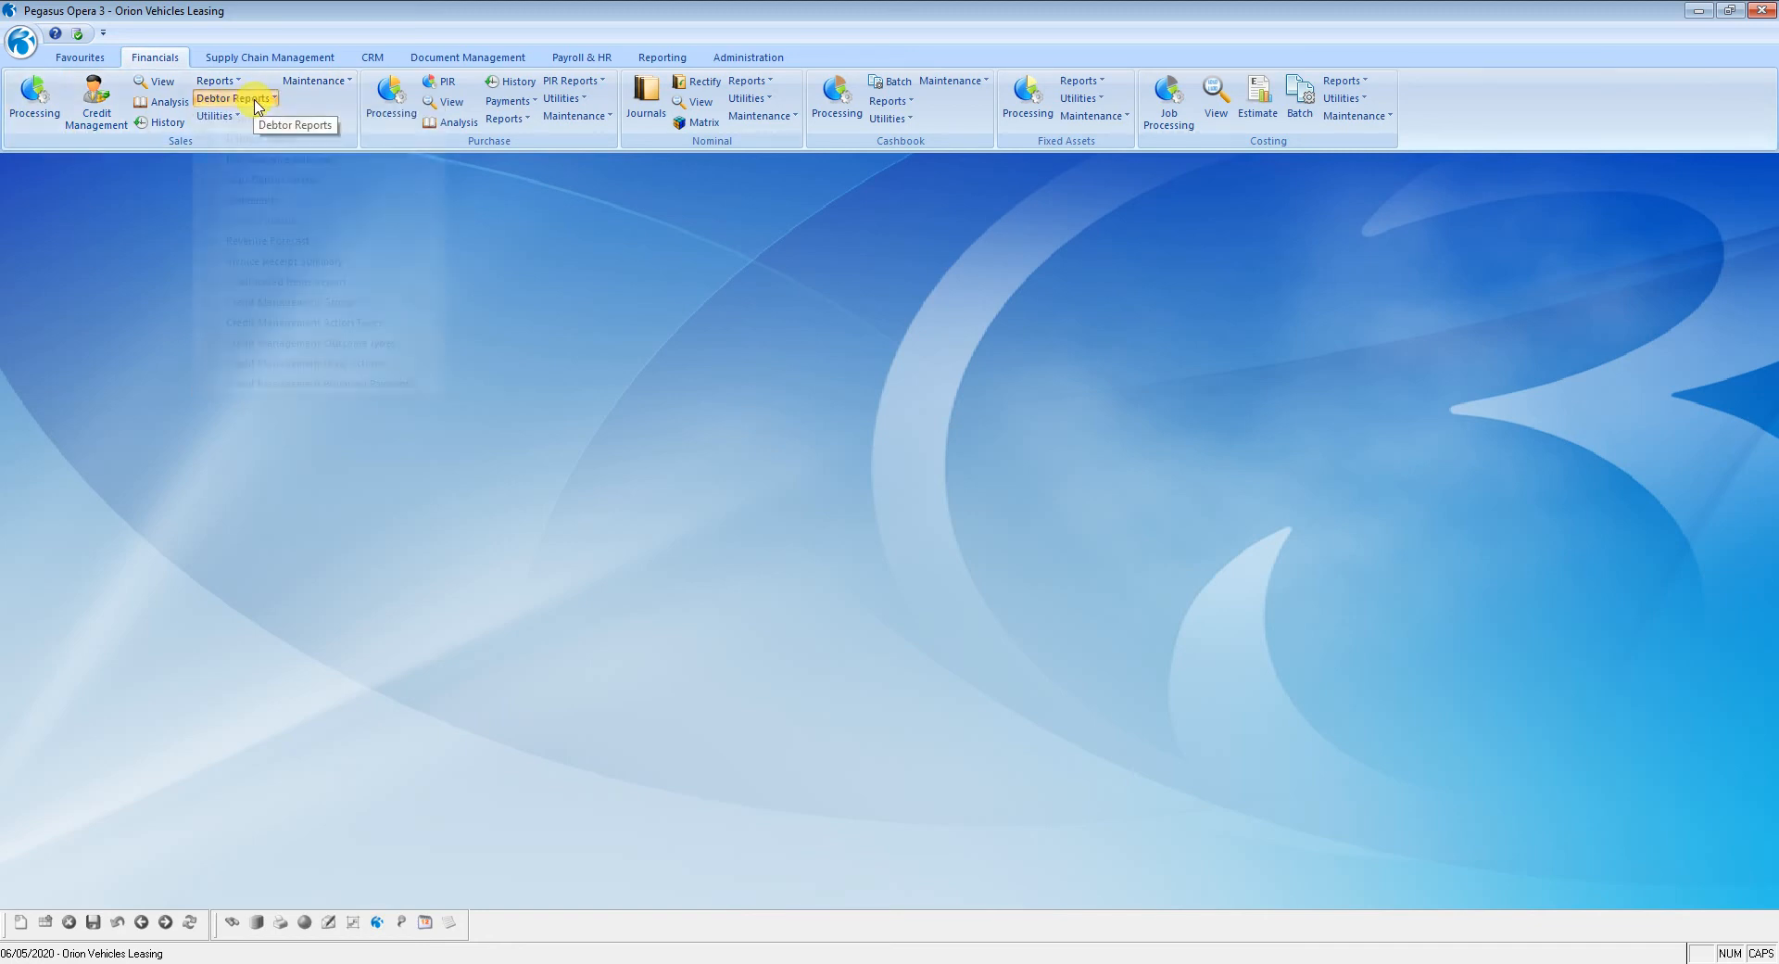
left_click(256, 102)
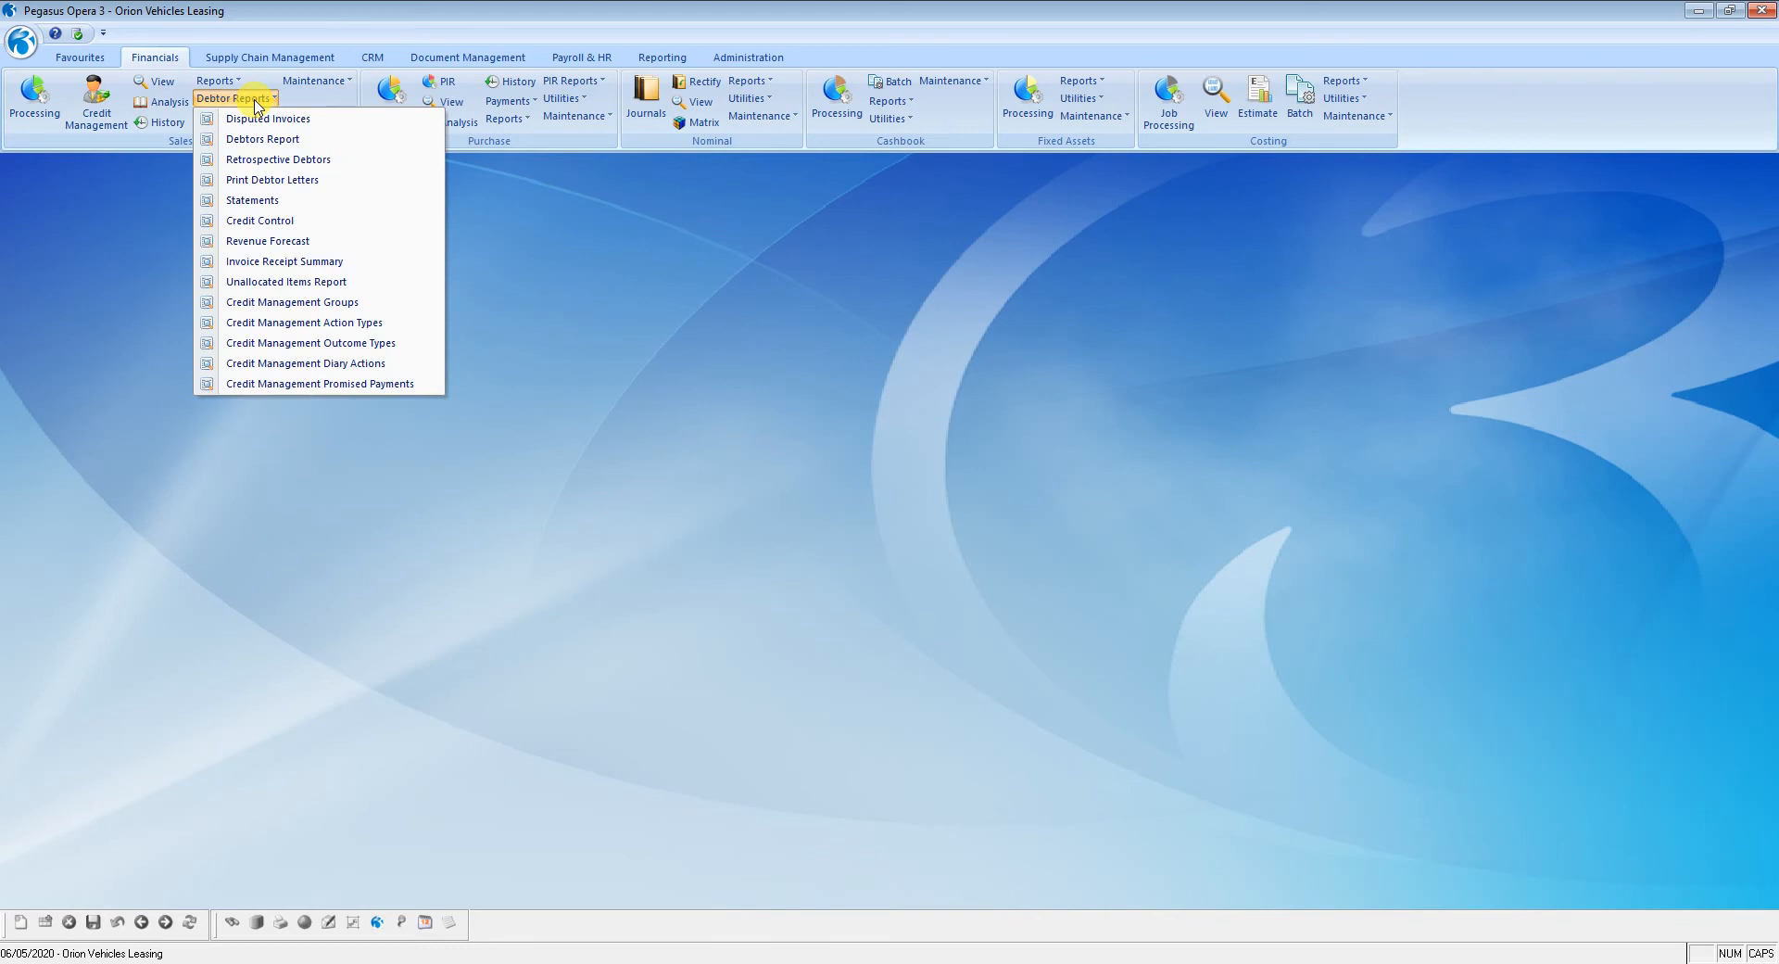
right_click(280, 229)
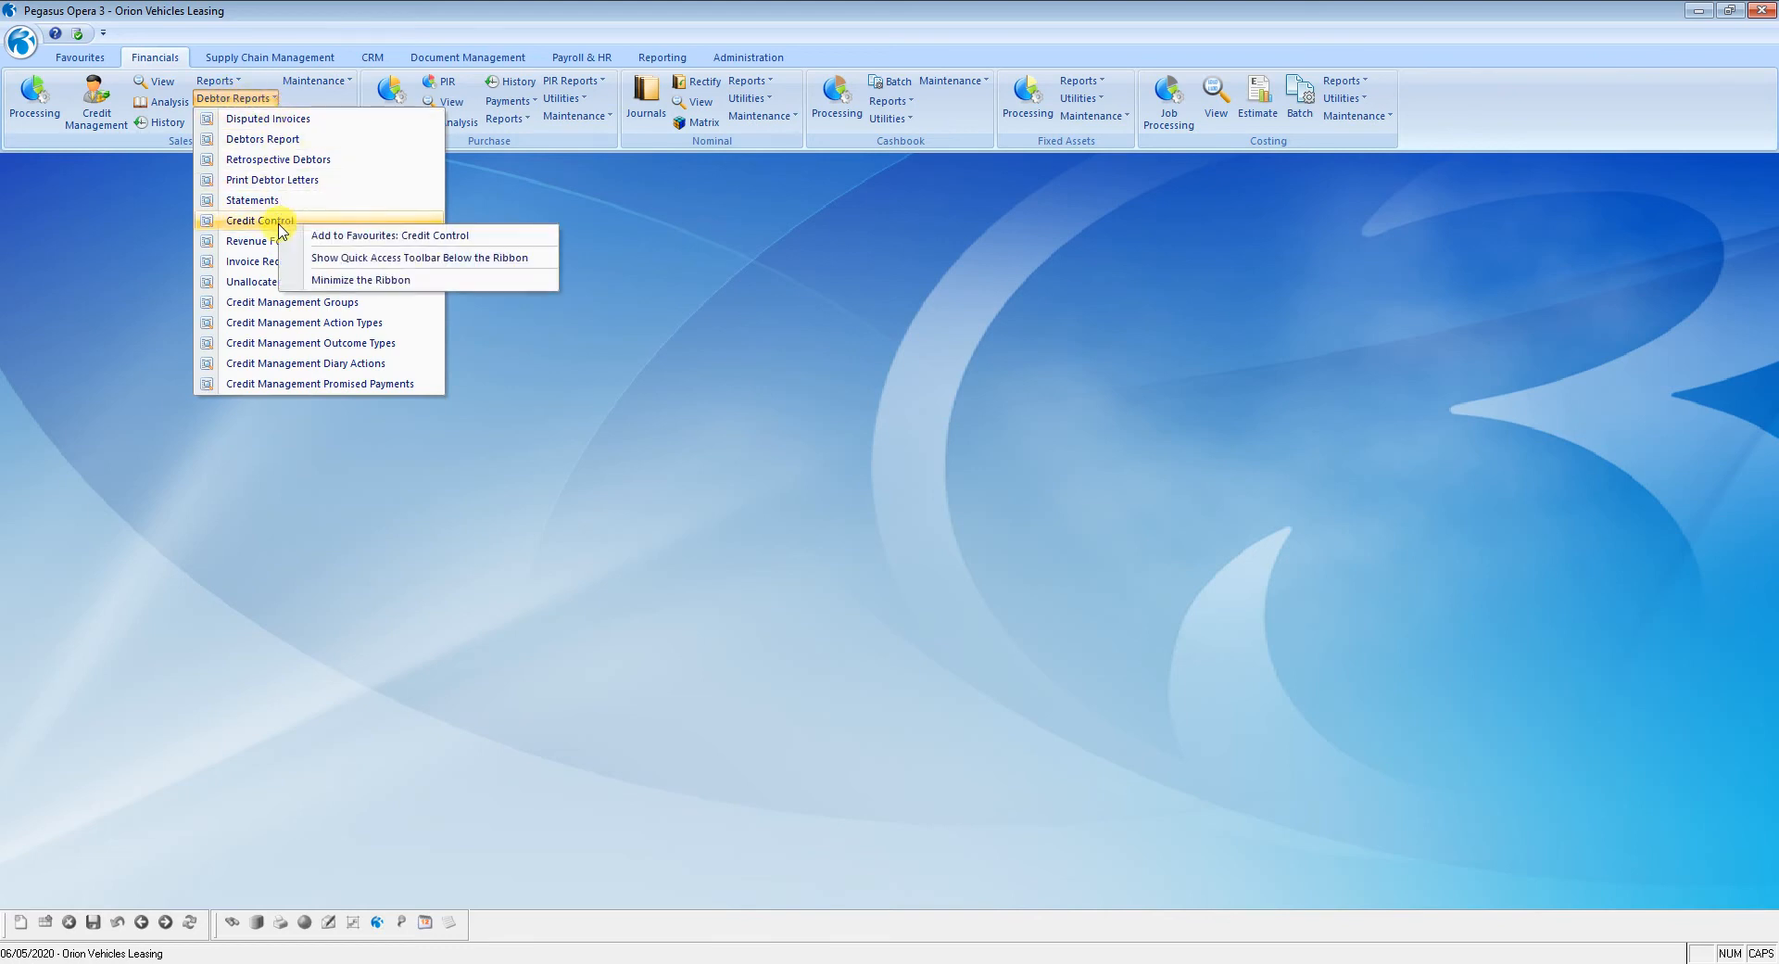
left_click(348, 238)
left_click(100, 59)
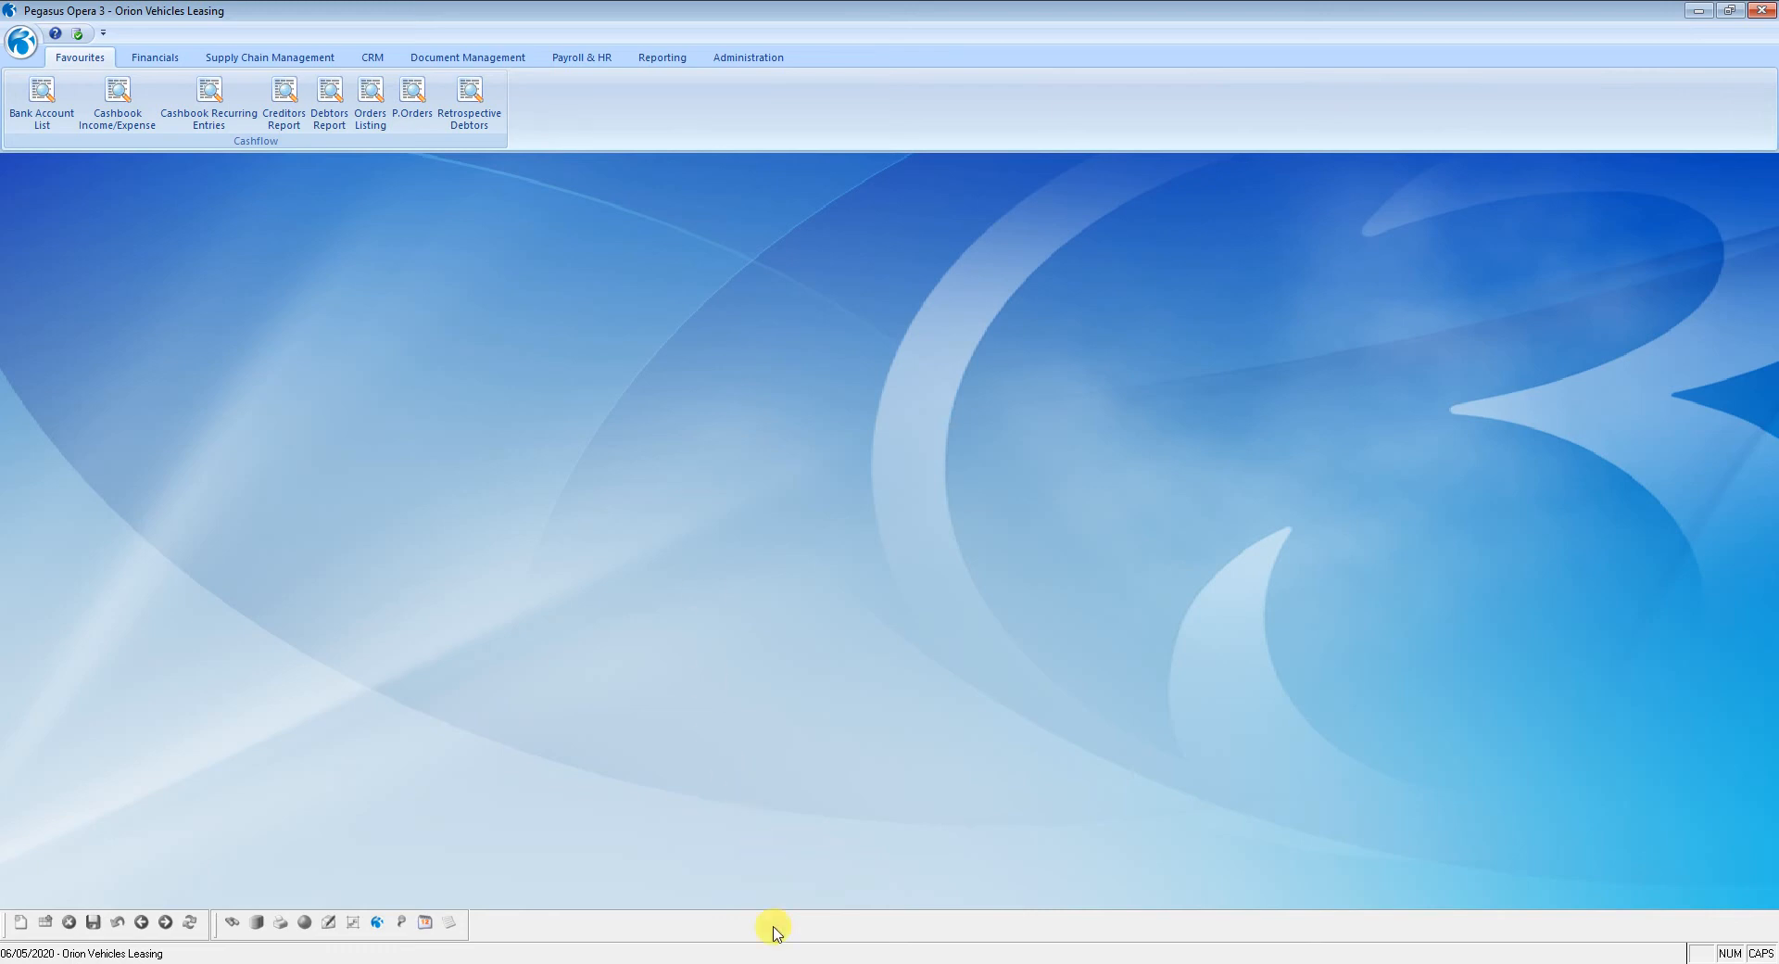
- Switch to the Excel Video workbook in Excel and review the recurring transaction amounts in cells H14 to H16
left_click(748, 963)
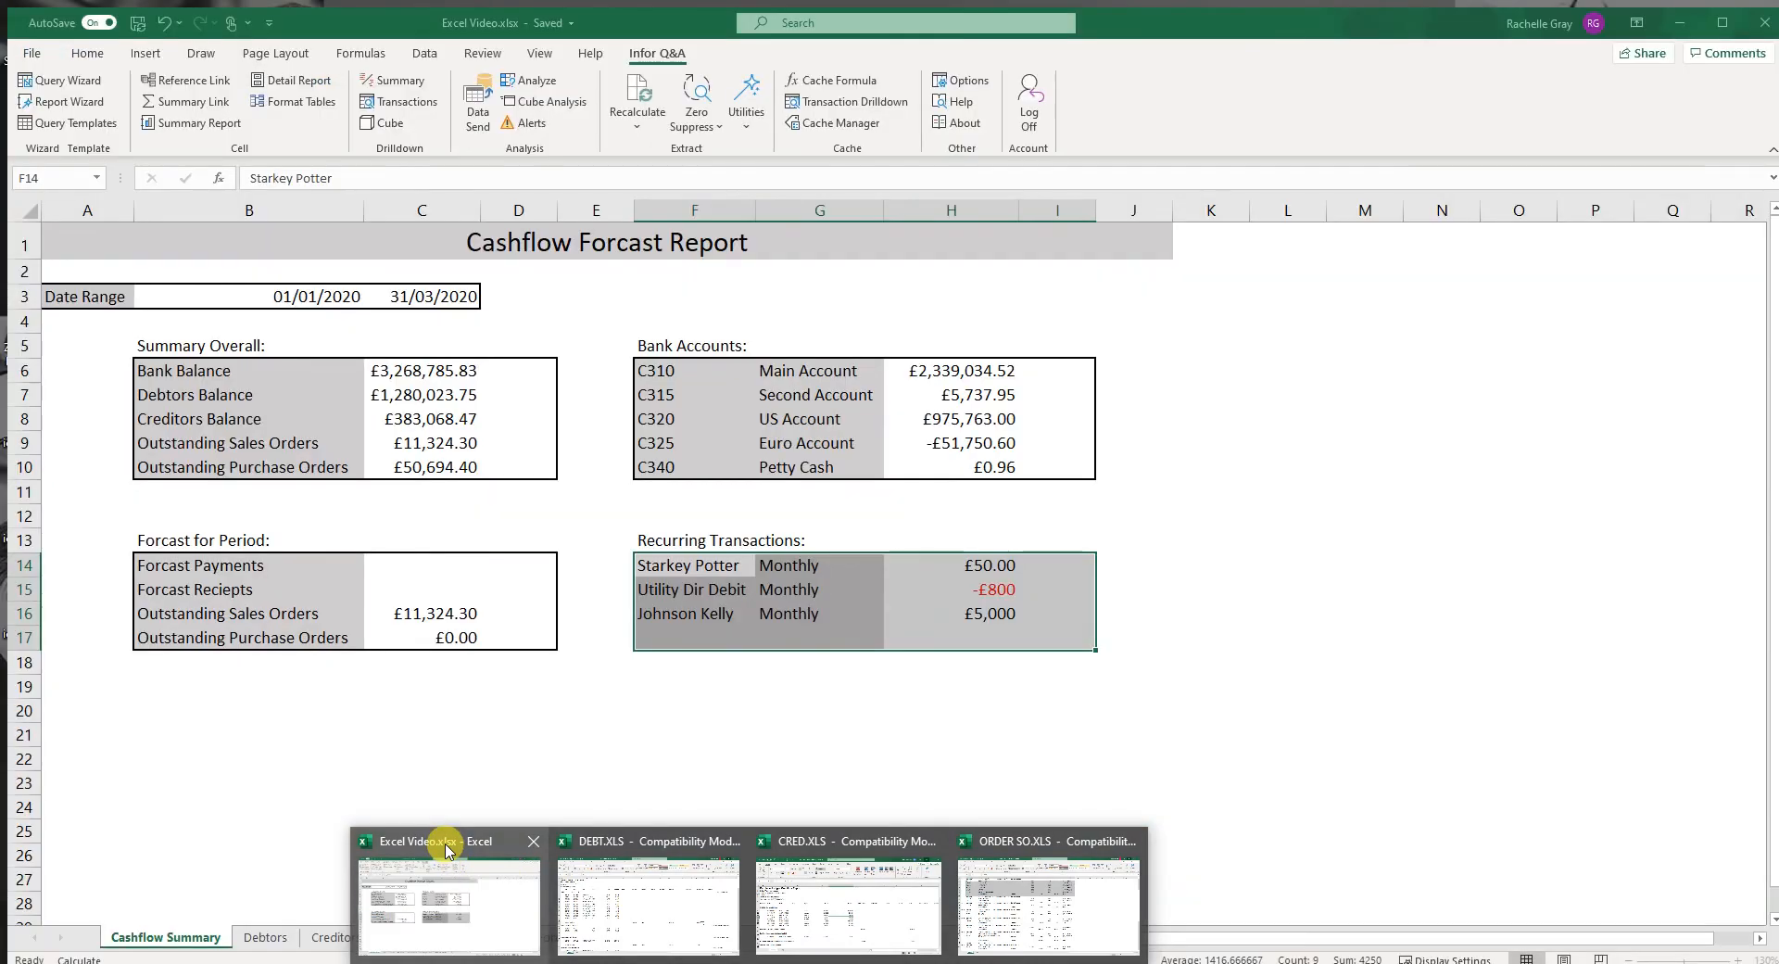
left_click(460, 868)
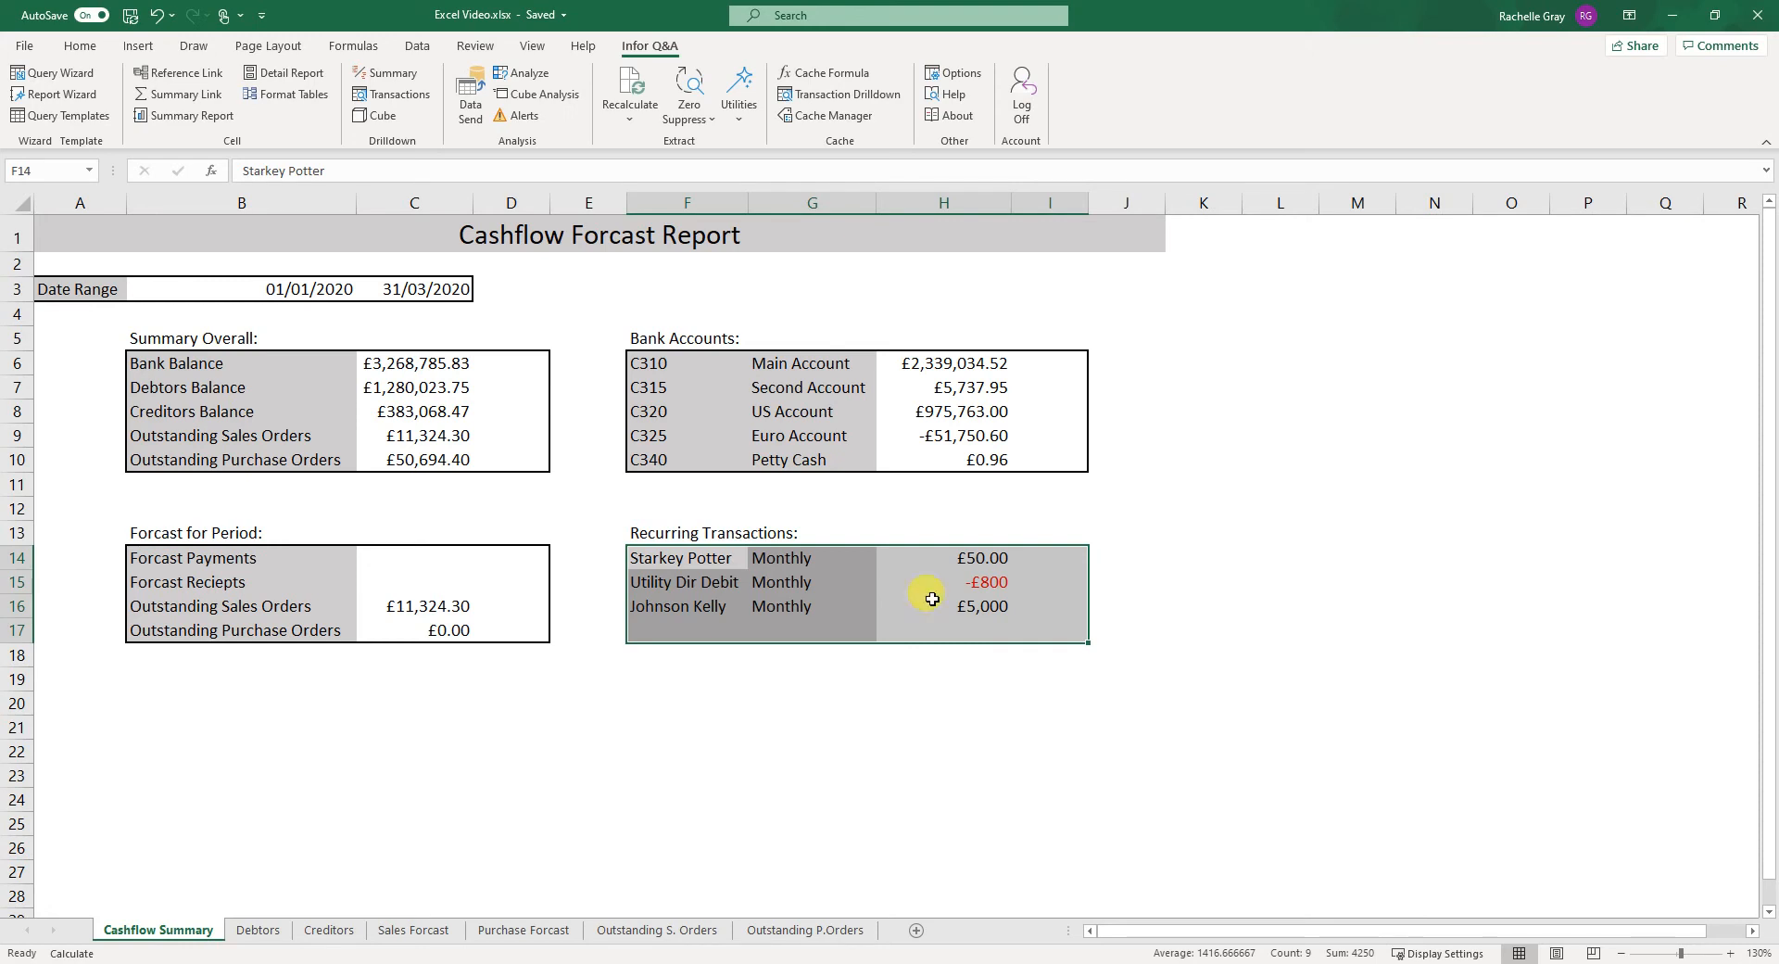
left_click(1065, 679)
left_click_drag(982, 557, 990, 612)
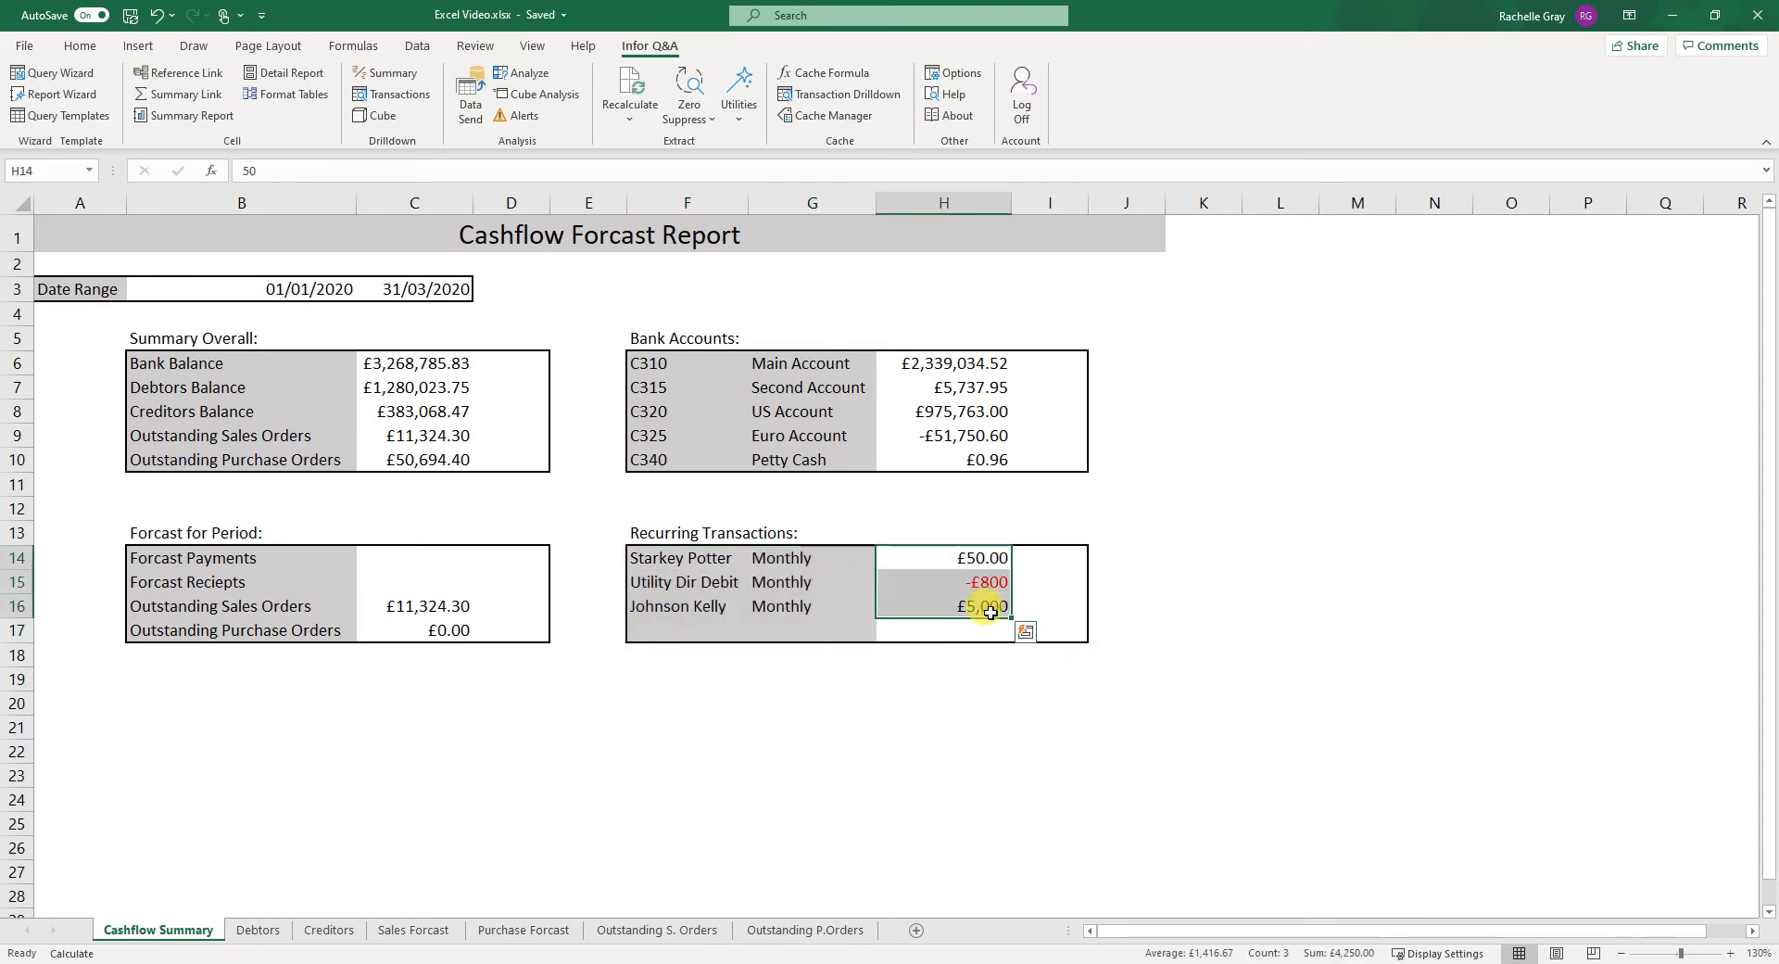
- Examine the Creditors Balance formula and the Summary Link definition behind the Debtors Balance in cell C7, and close it without changes
left_click(438, 417)
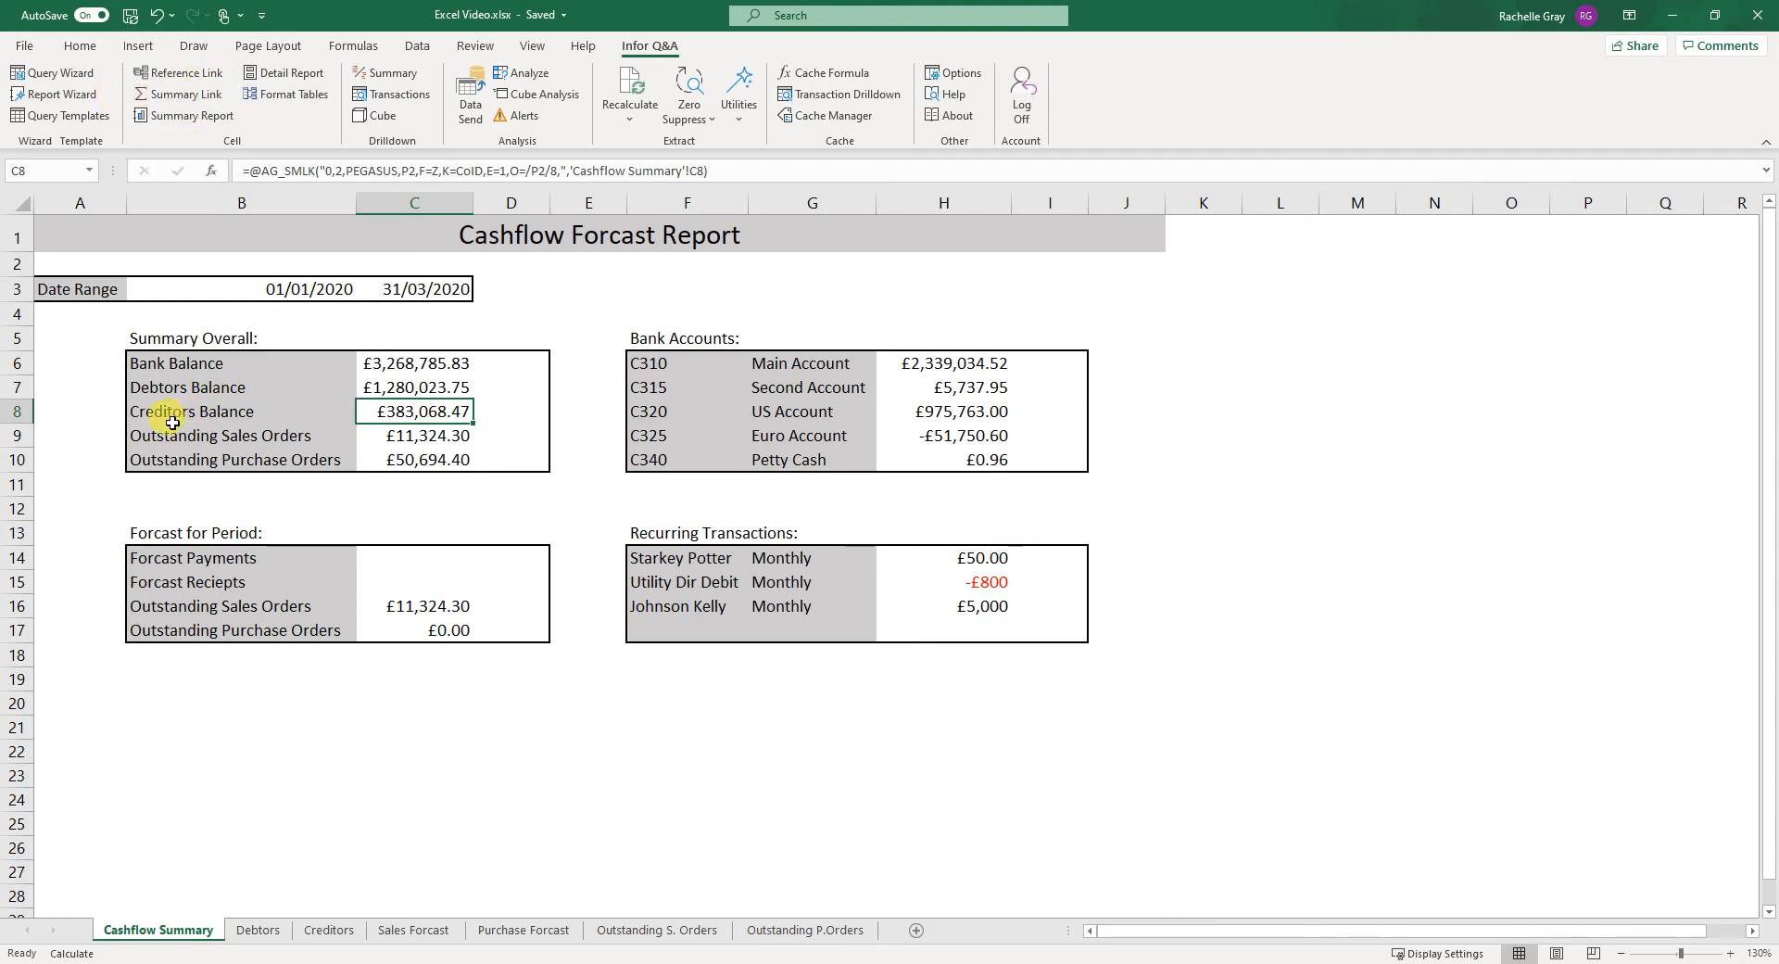
left_click(421, 388)
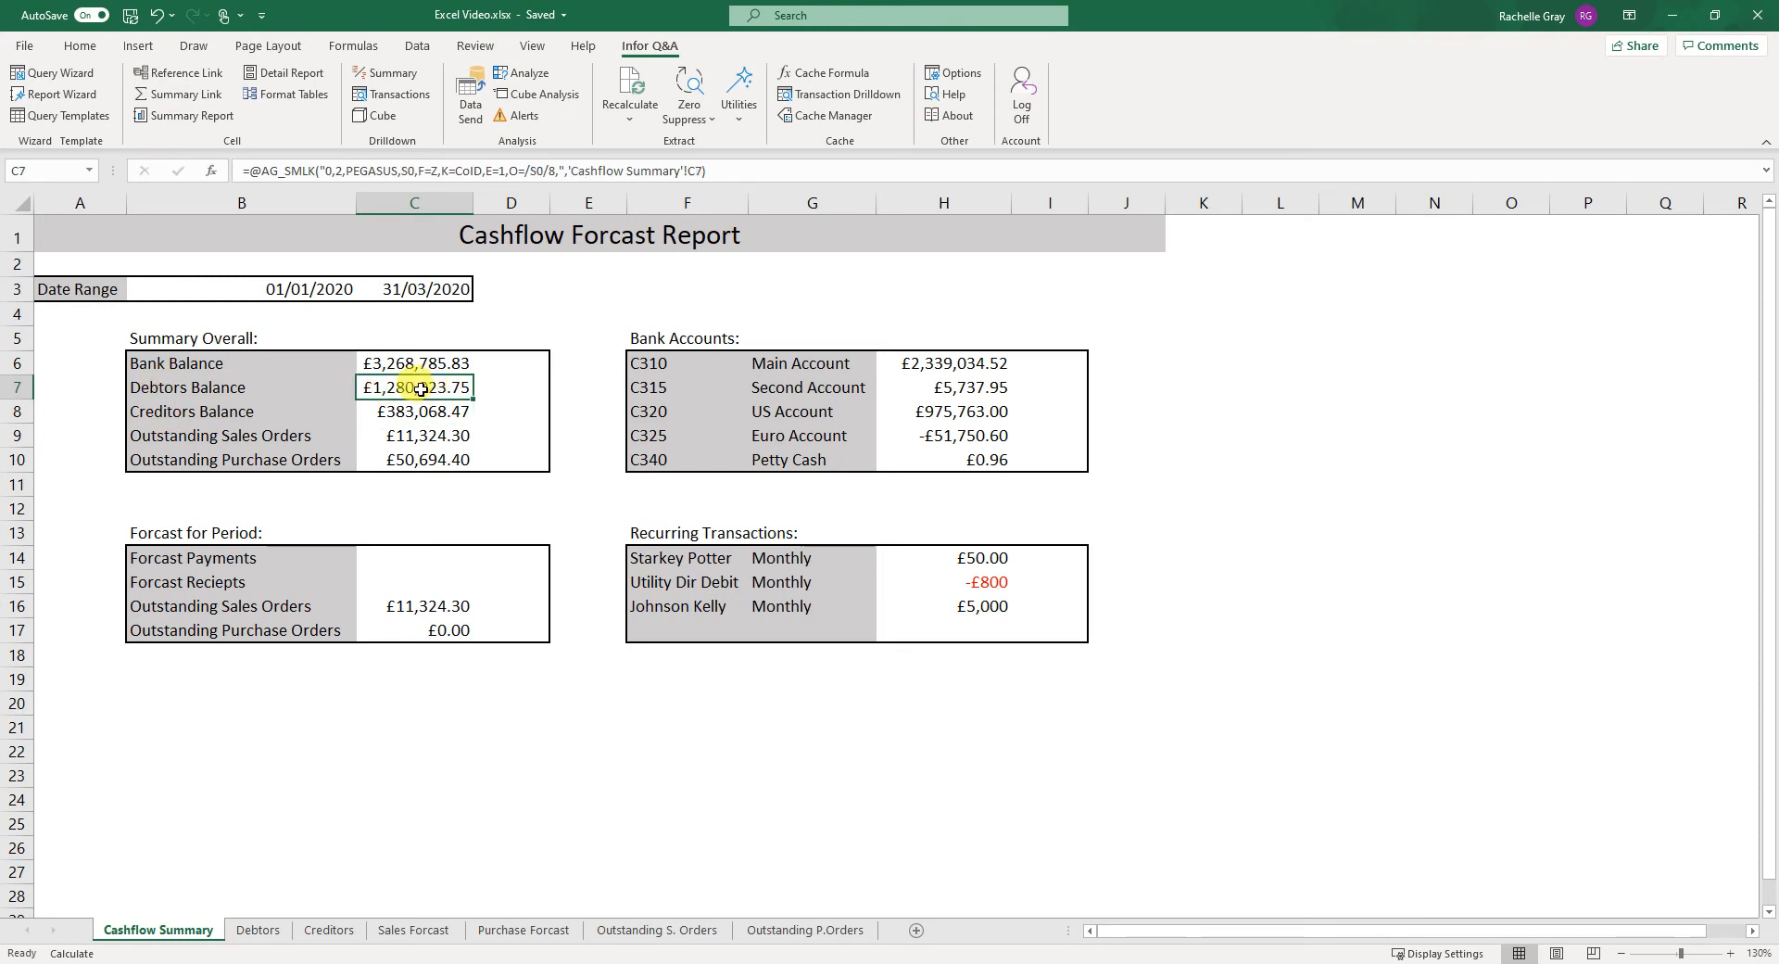
double_click(421, 389)
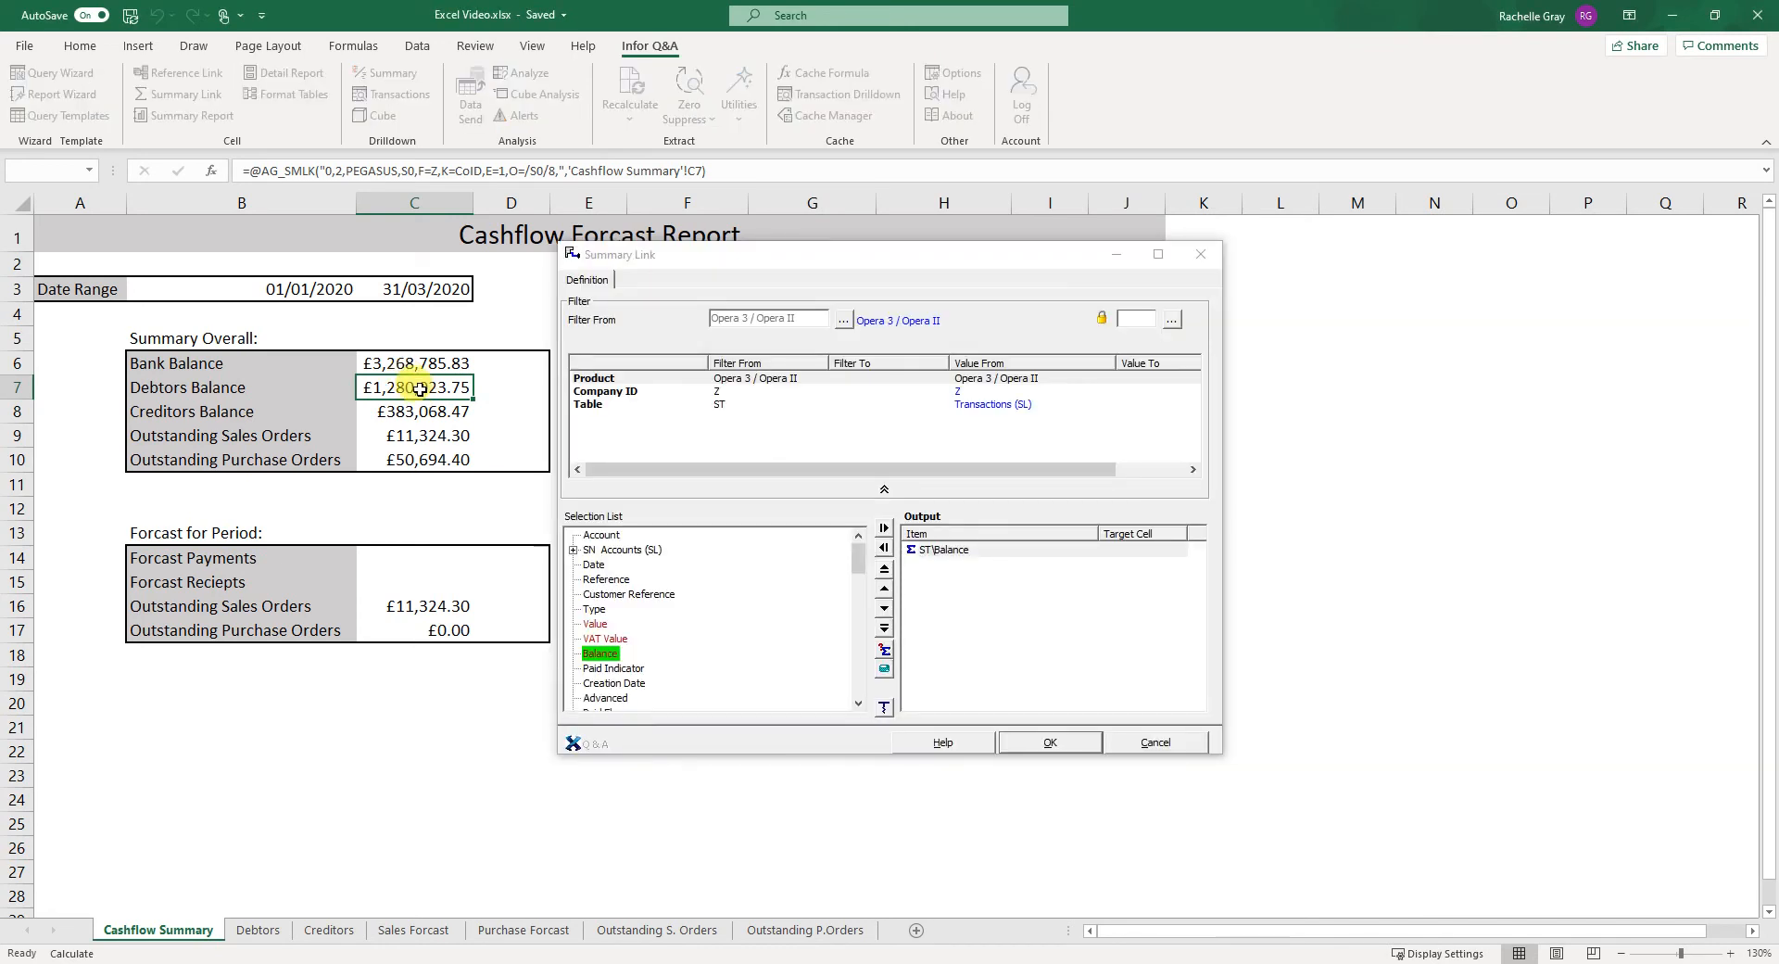
left_click(615, 393)
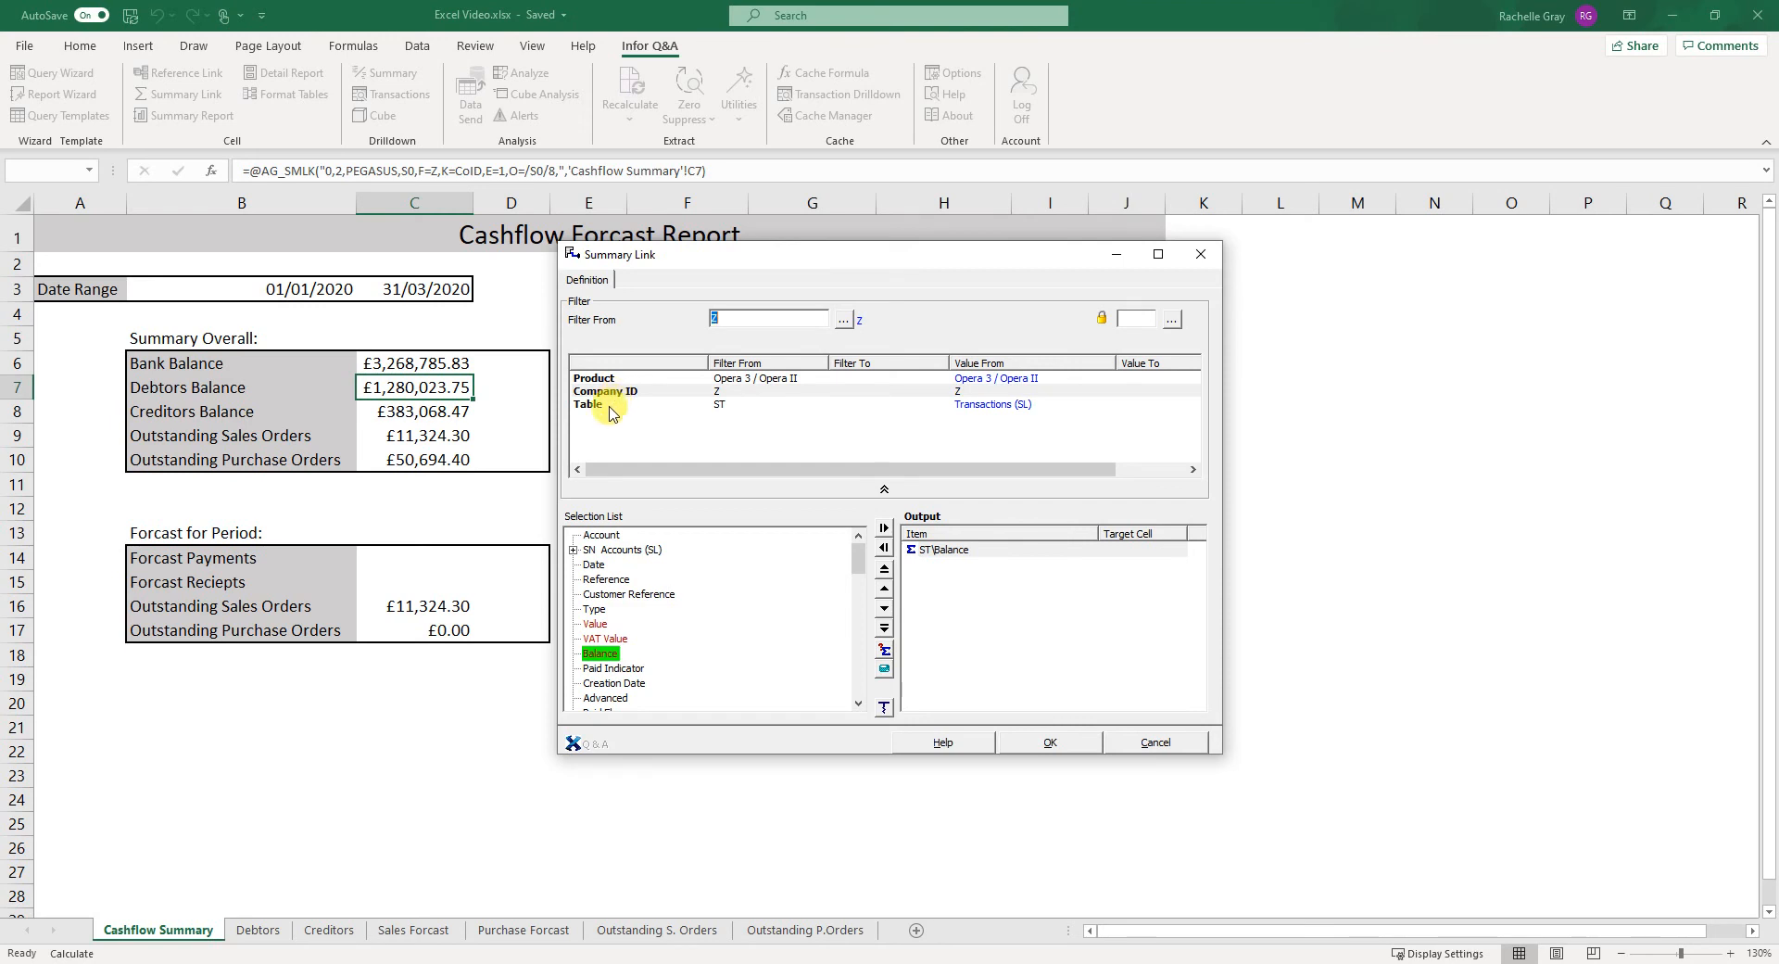
left_click(604, 412)
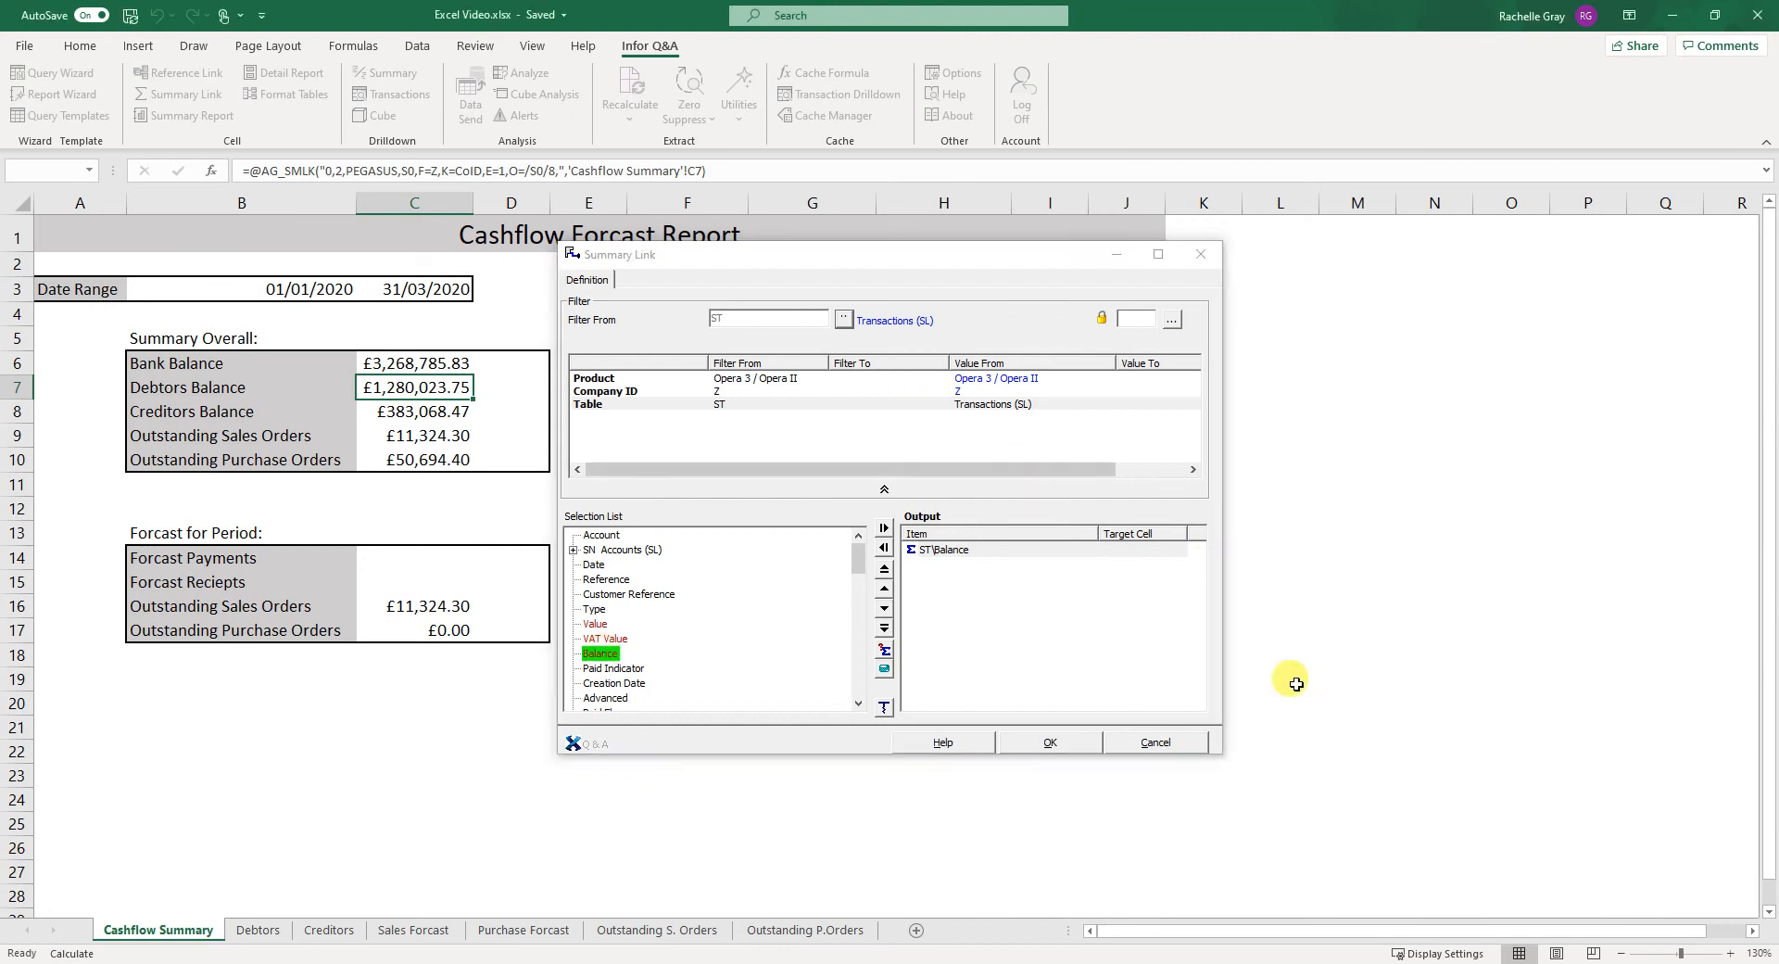
left_click(1158, 741)
- Check the date range in A3 to C3, and start a Summary Link in cell C14 using the sales table ST / Transactions (SL)
left_click(175, 538)
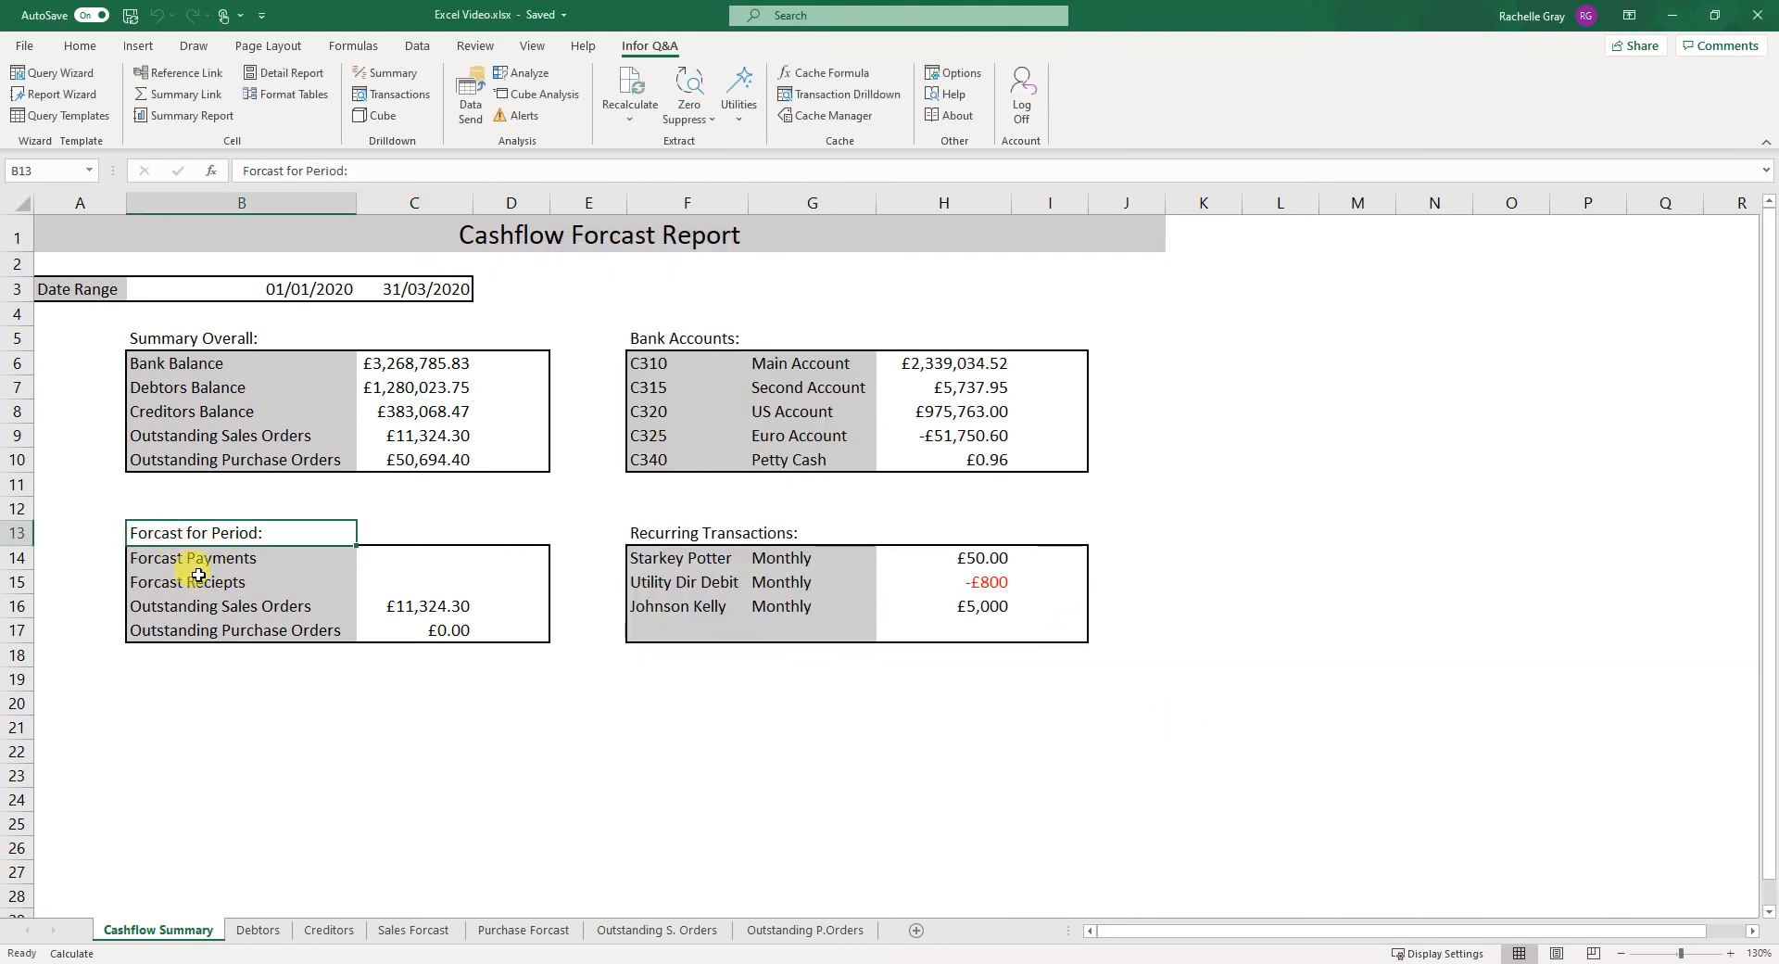
left_click_drag(77, 295, 442, 290)
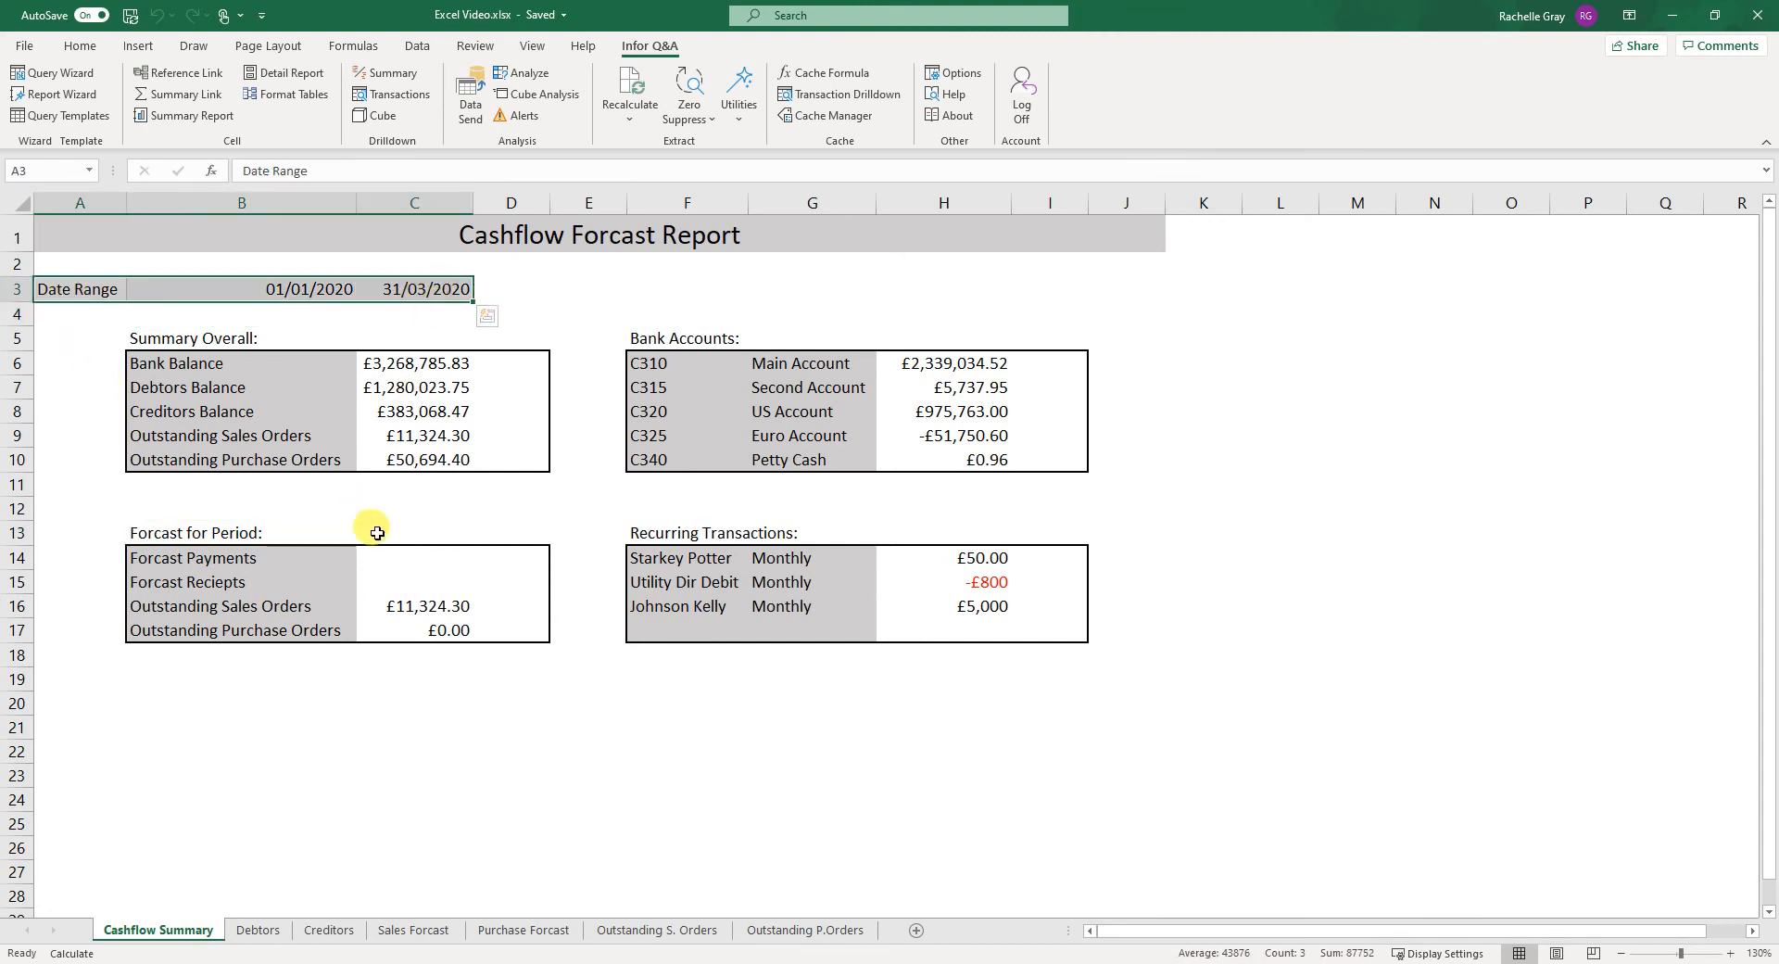
left_click(421, 557)
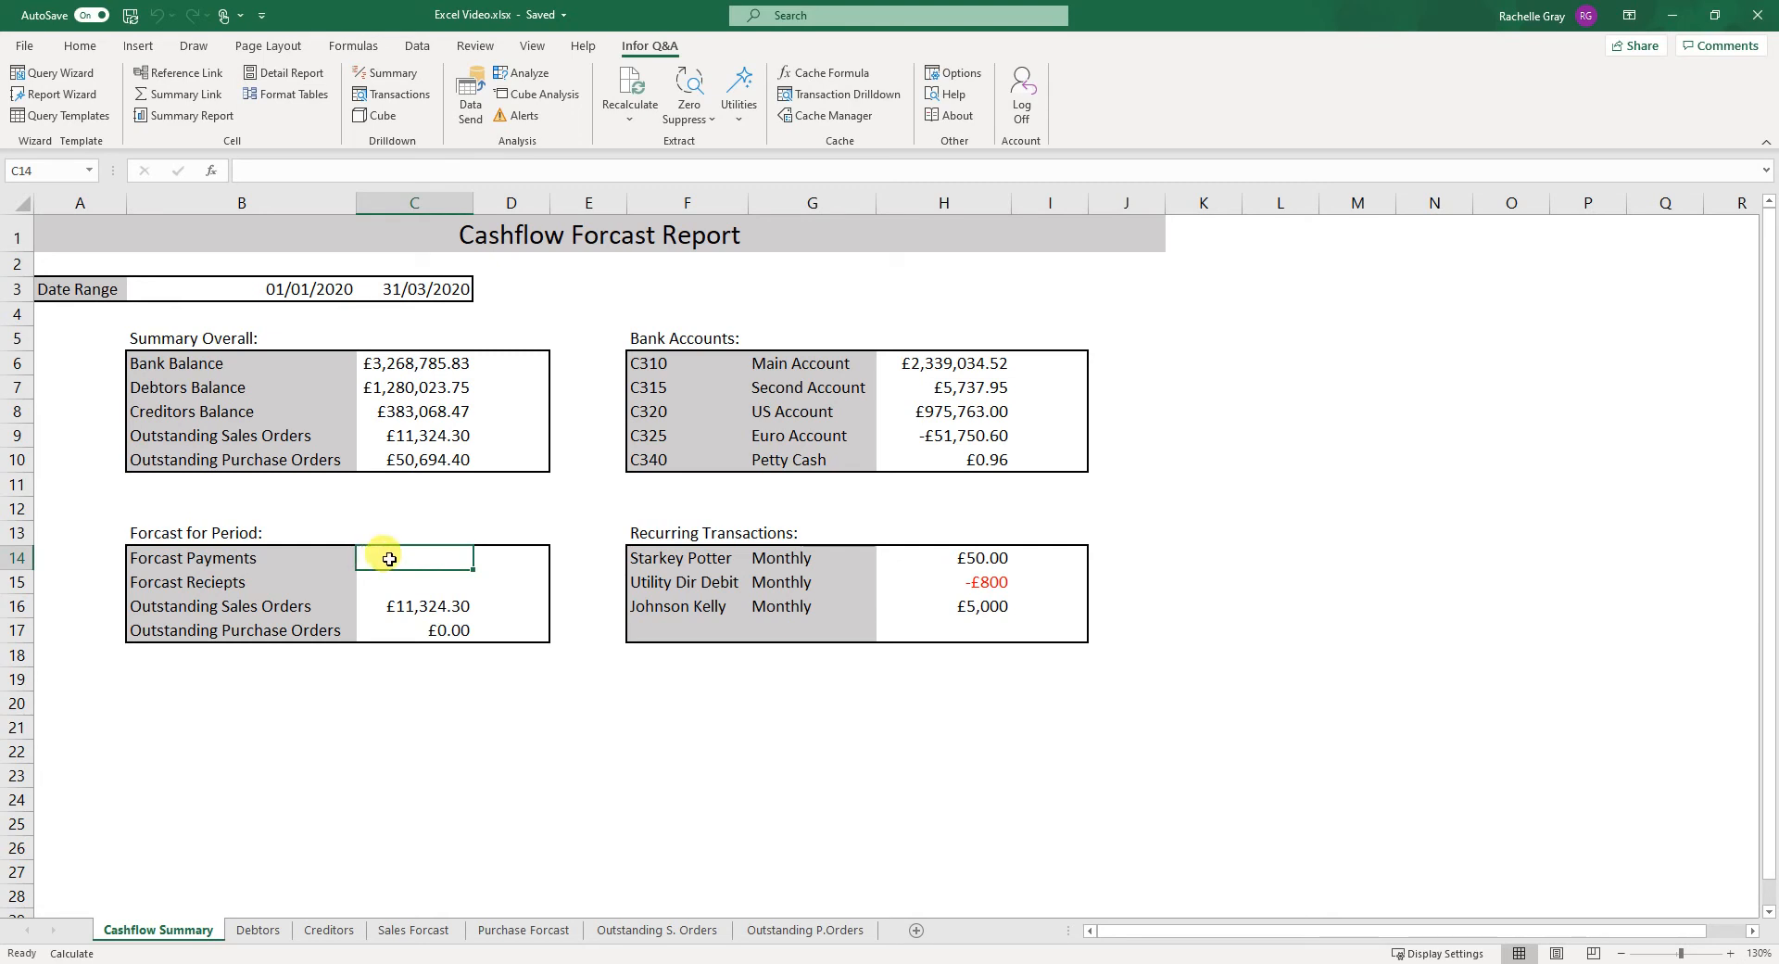
left_click(203, 98)
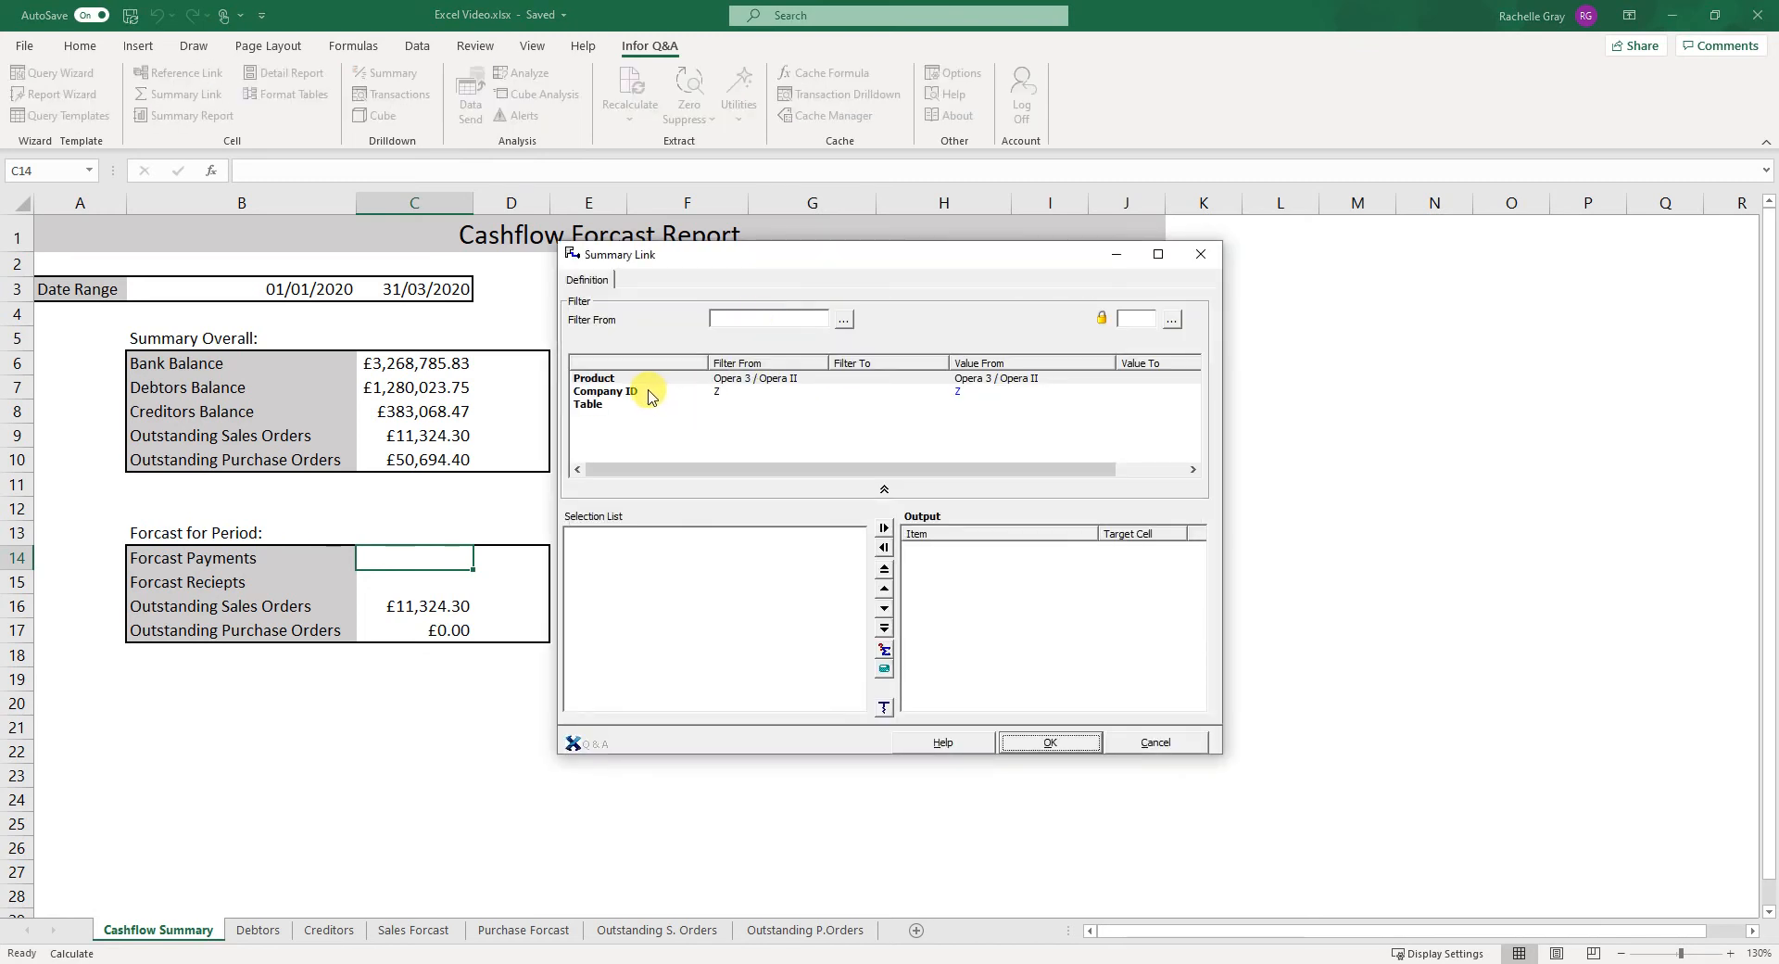
left_click(651, 393)
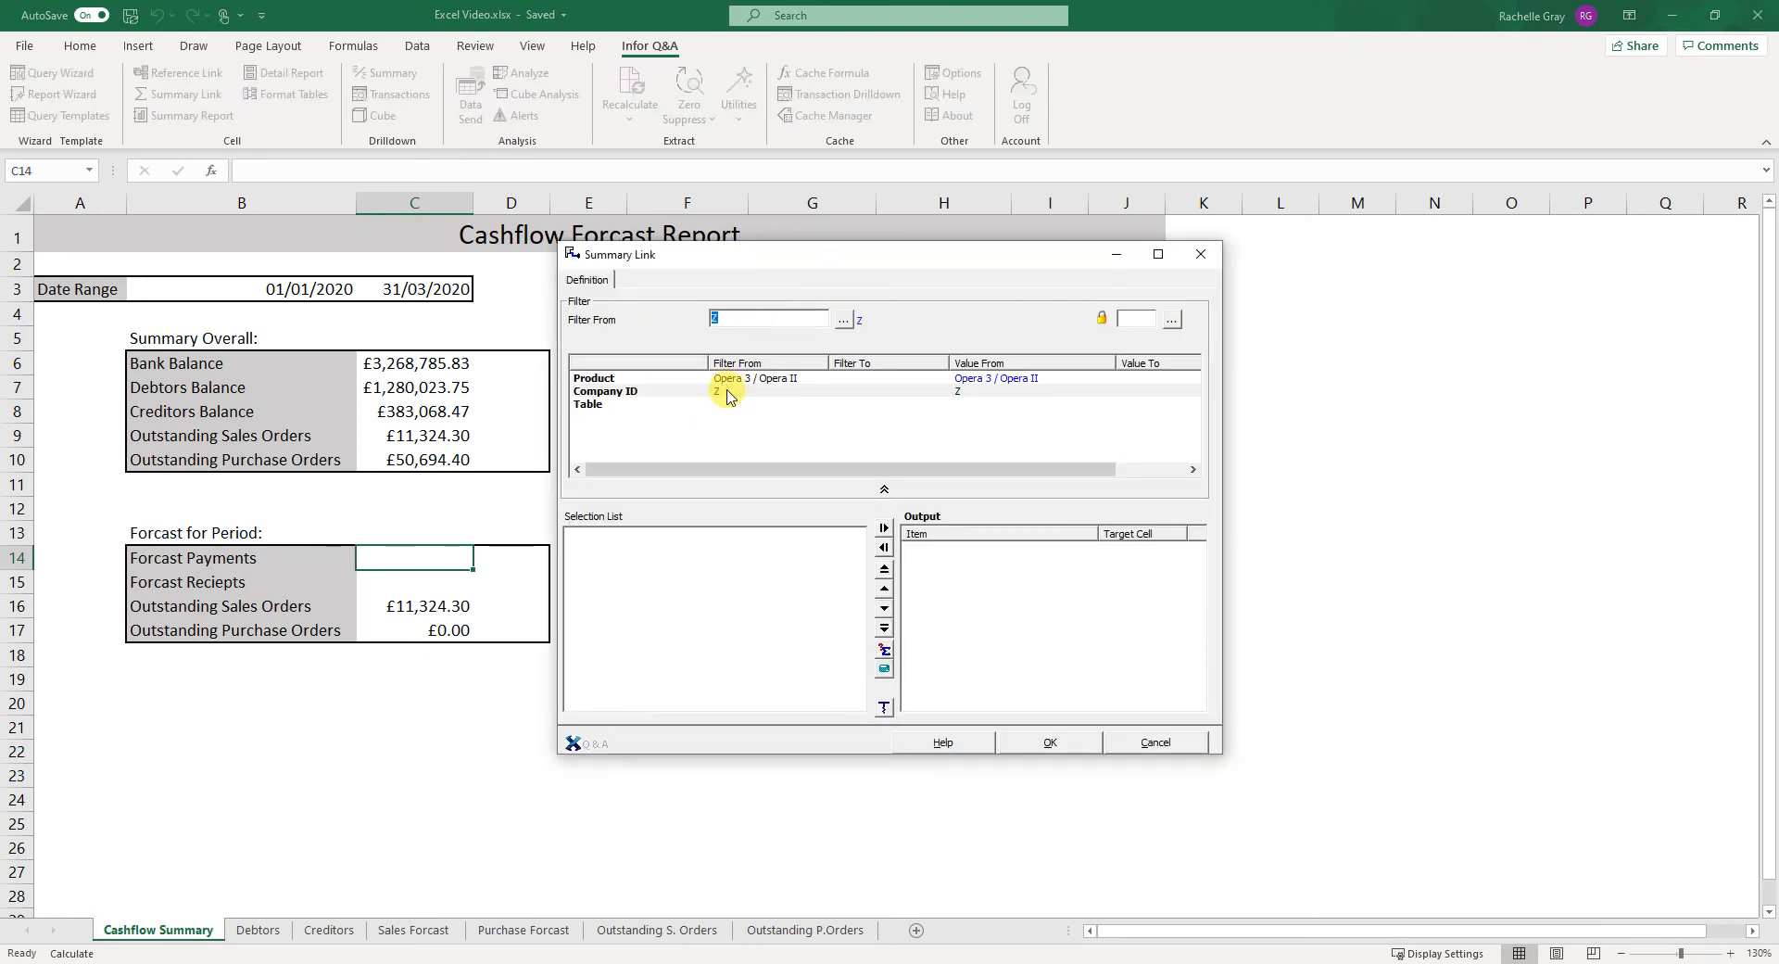
left_click(605, 407)
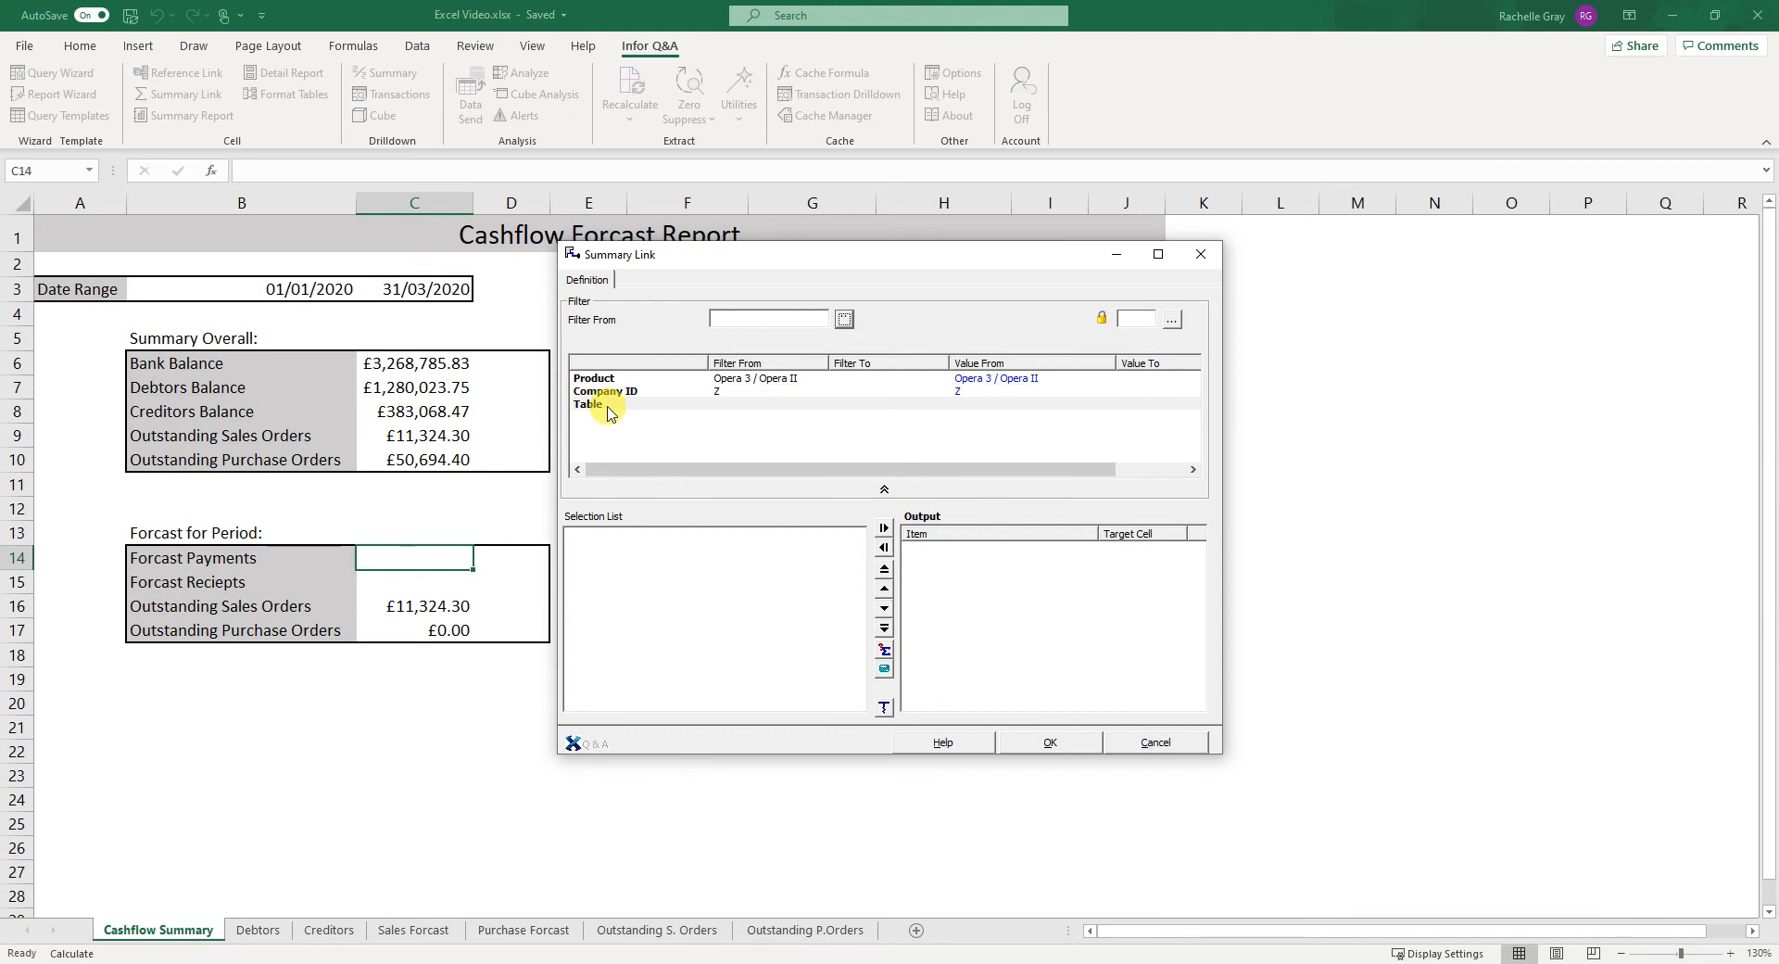
double_click(609, 408)
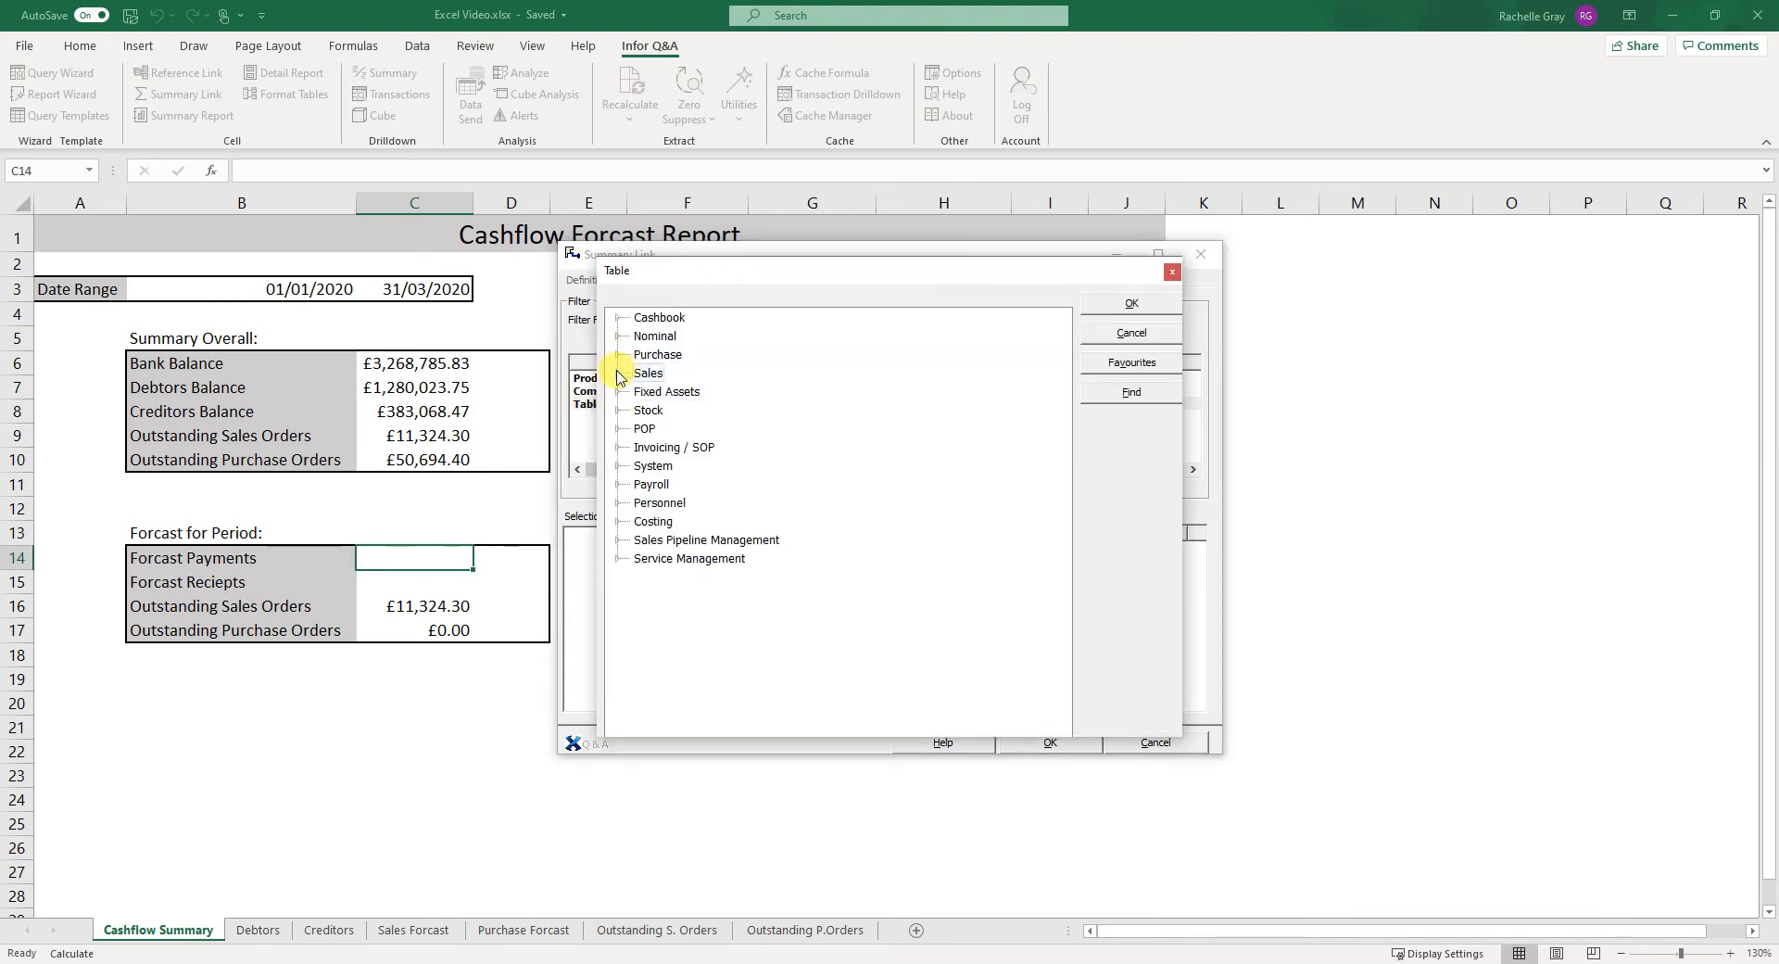
left_click(618, 373)
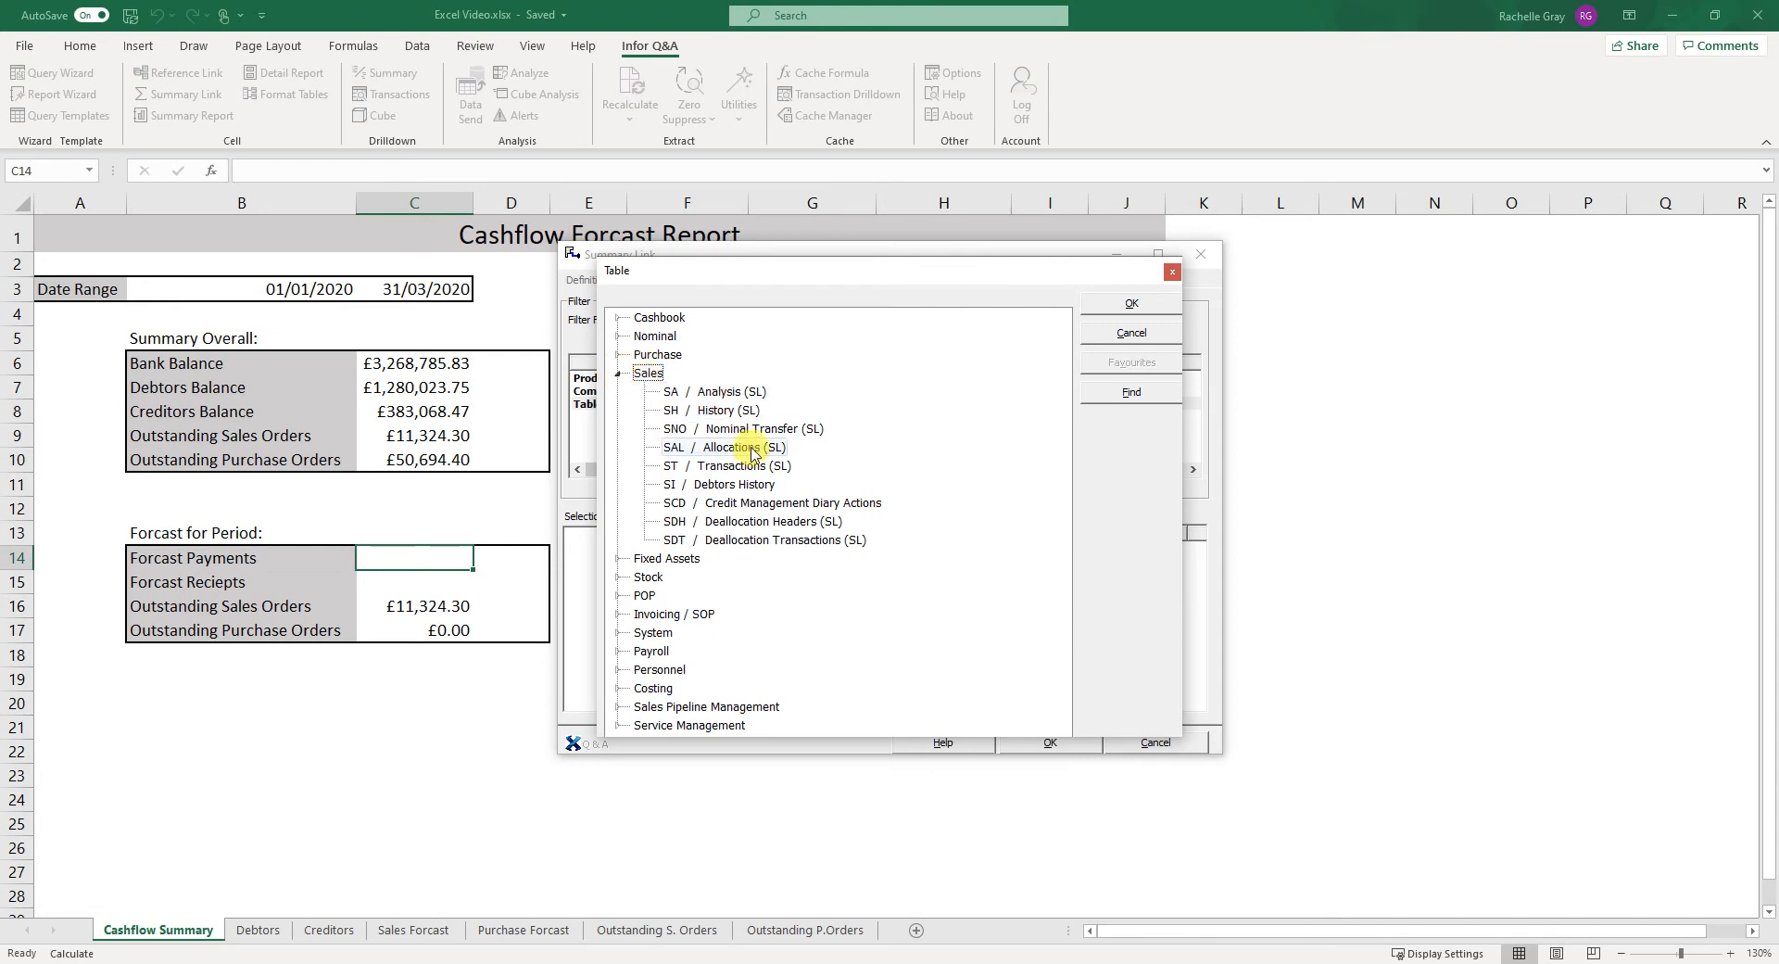
left_click(749, 470)
left_click(1130, 306)
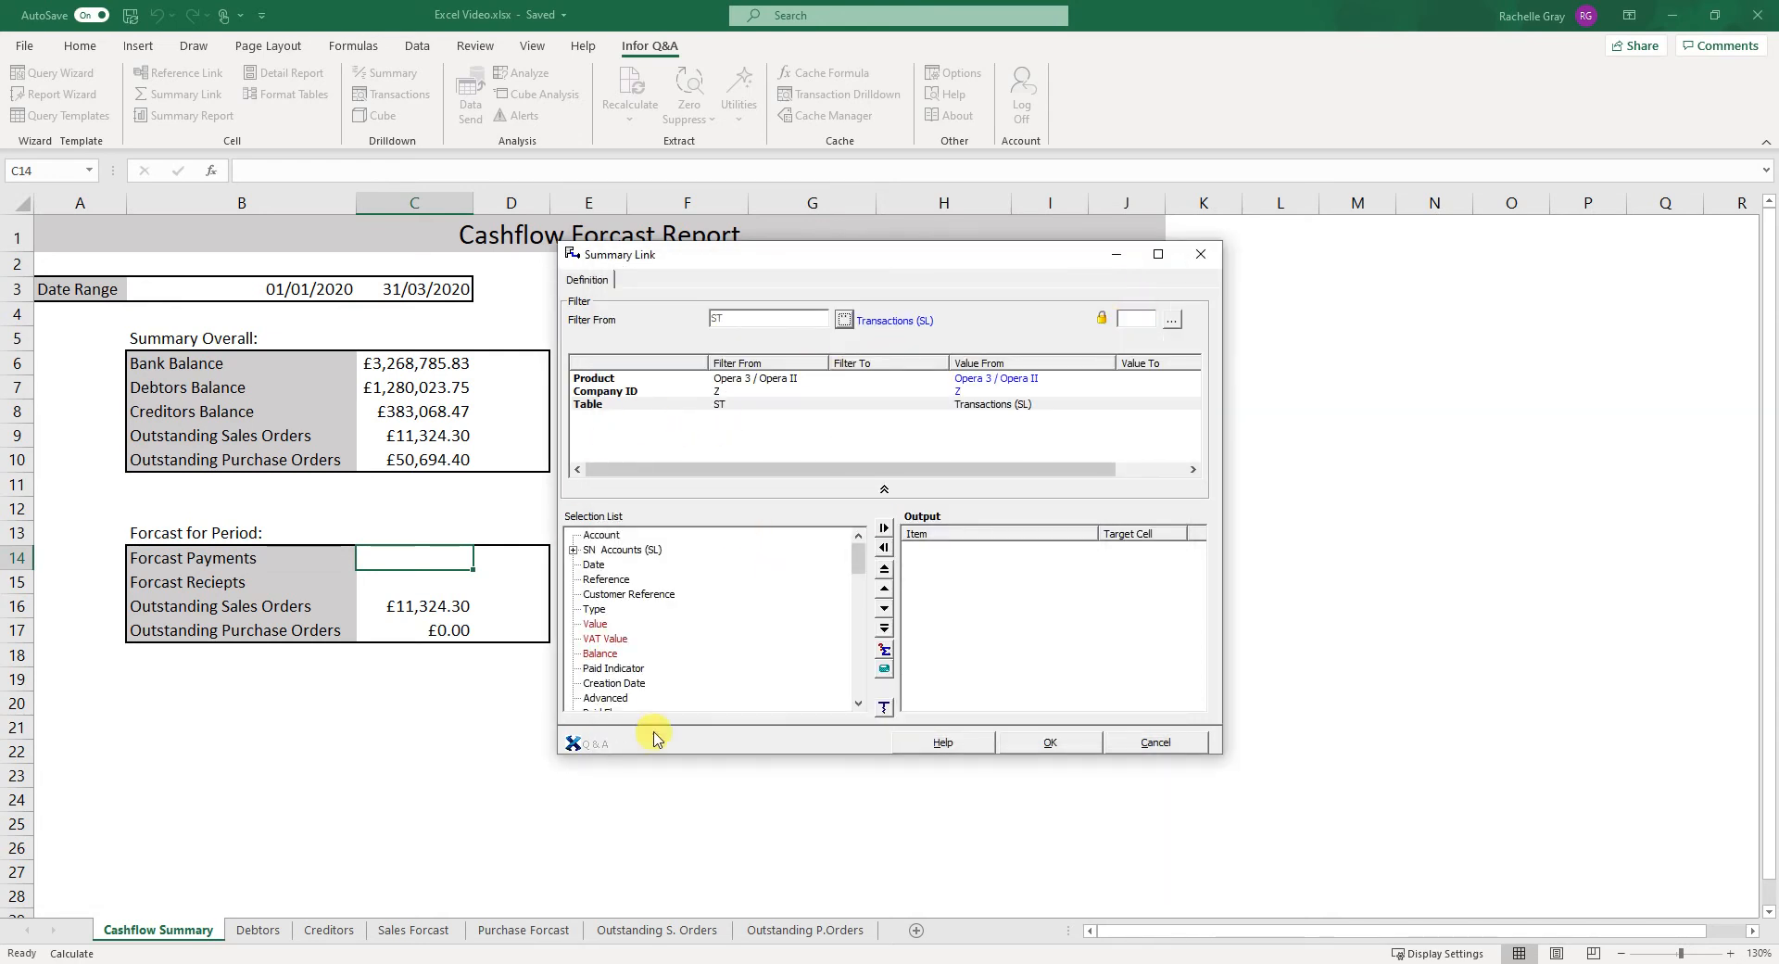
- Add Balance as the output of the C14 Summary Link and add Due Date as a filter
double_click(600, 656)
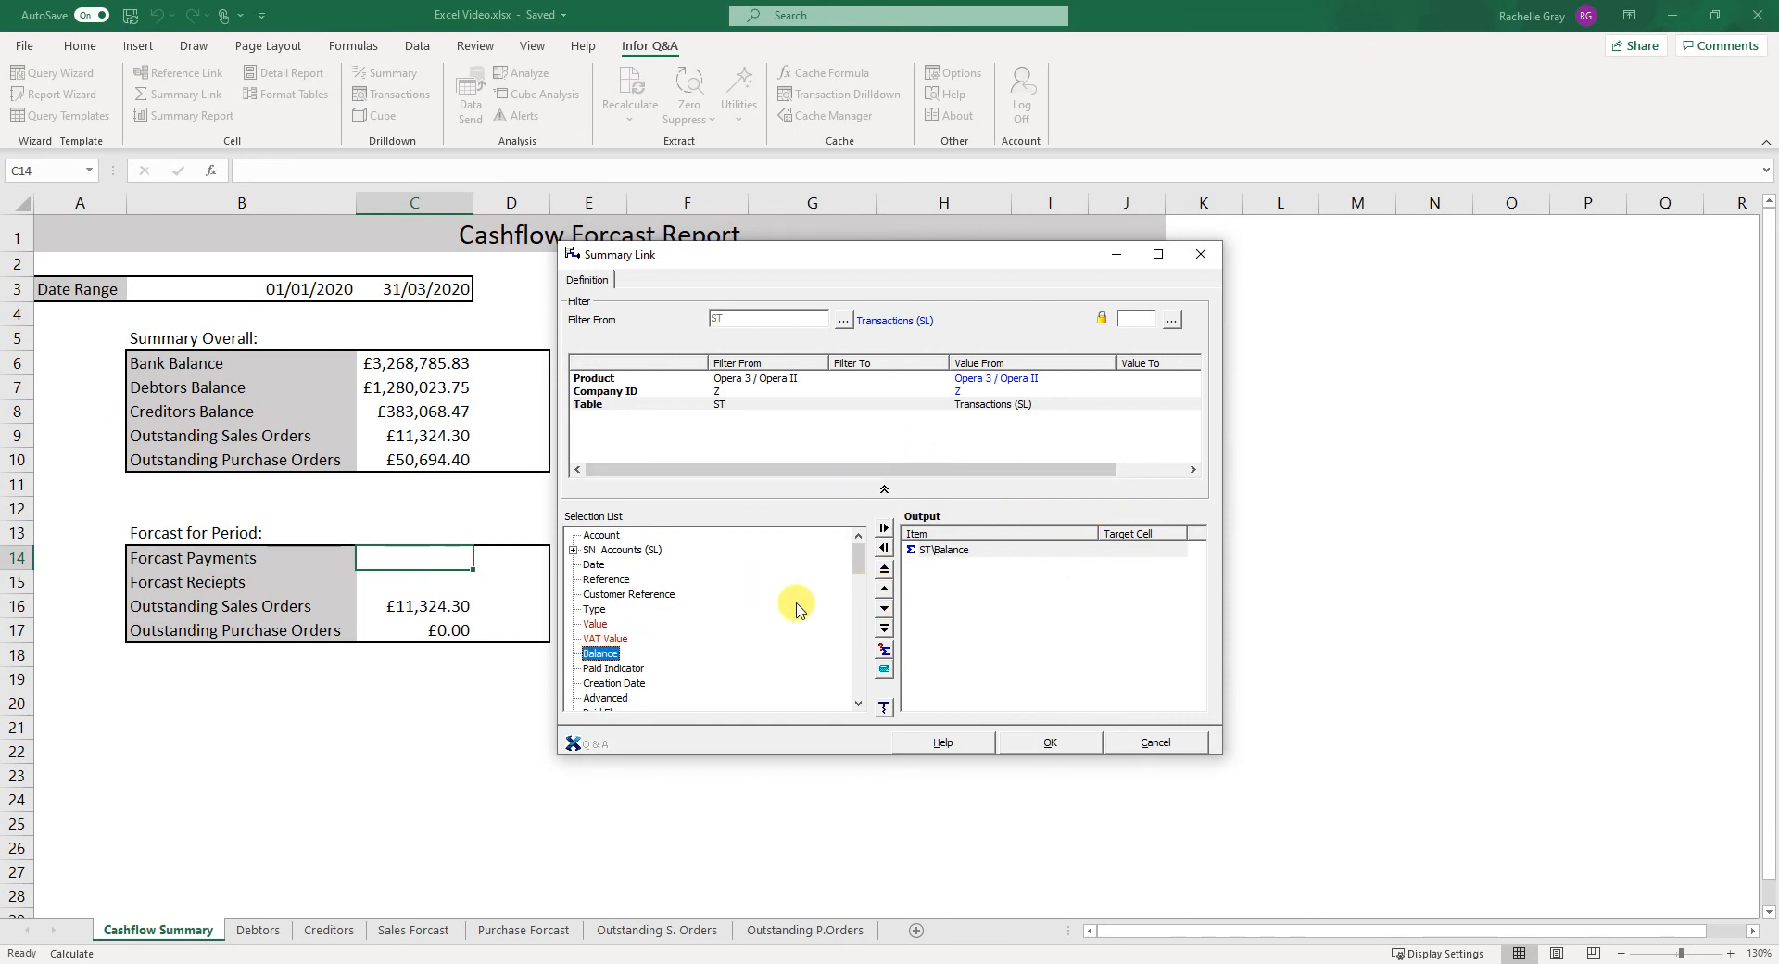
scroll(775, 637, "down", 1)
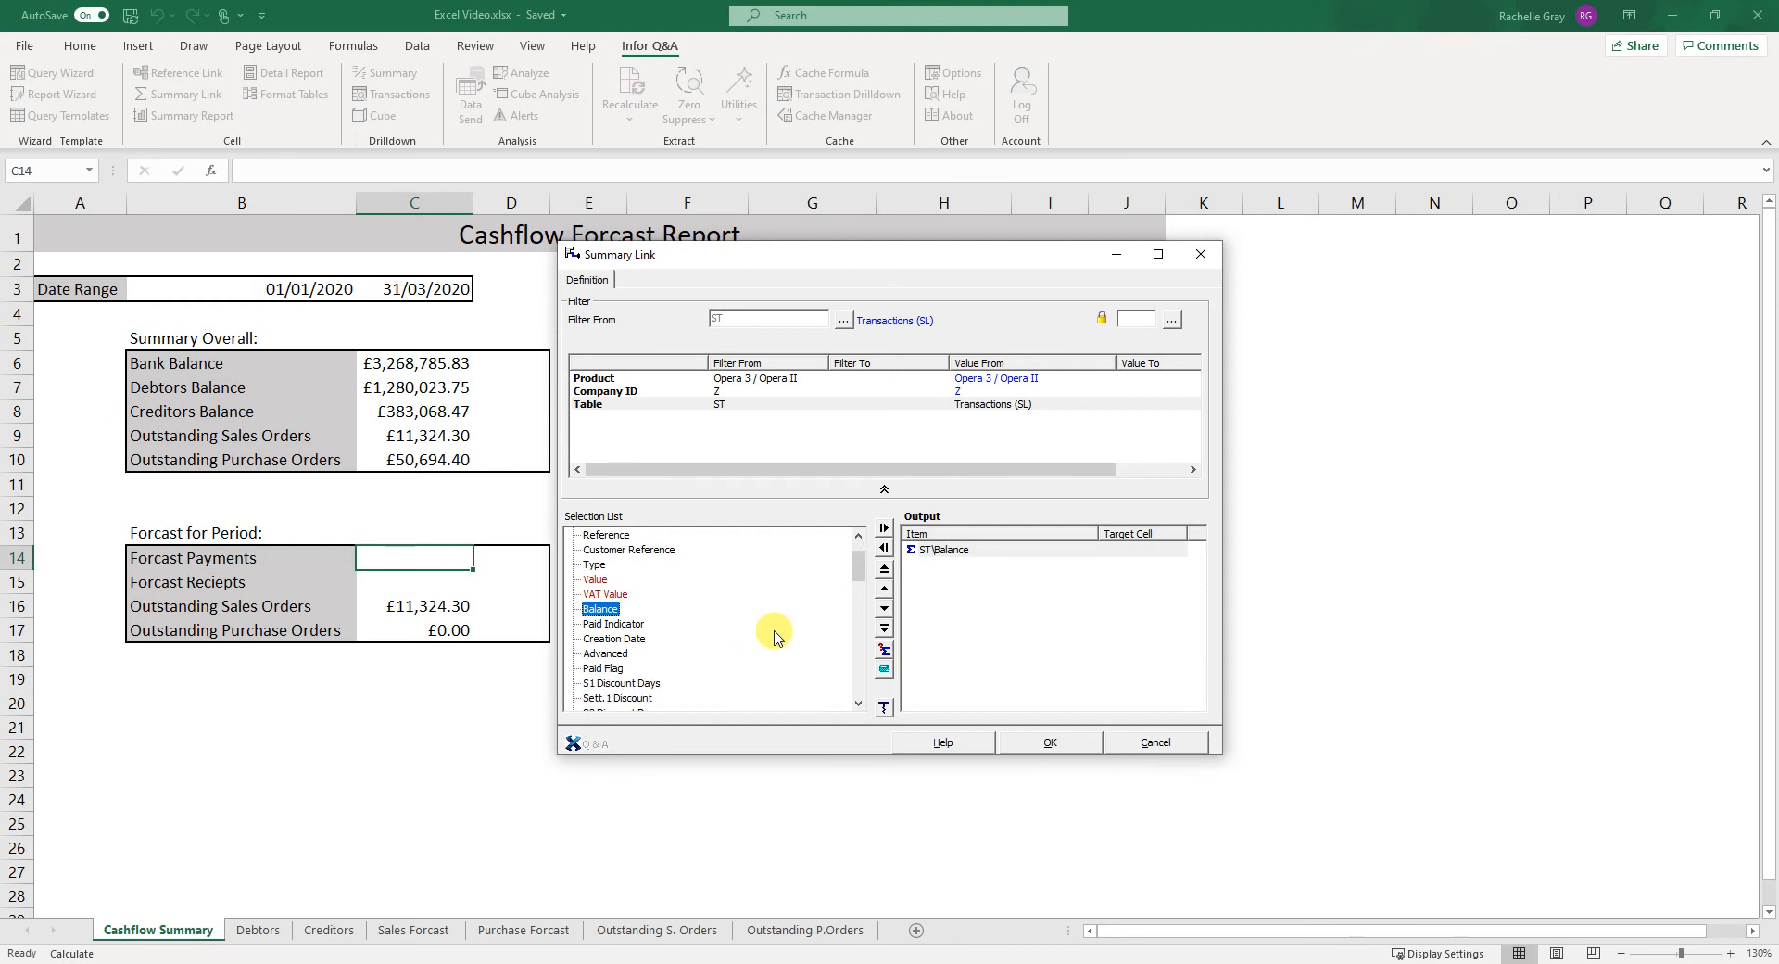
scroll(775, 637, "down", 2)
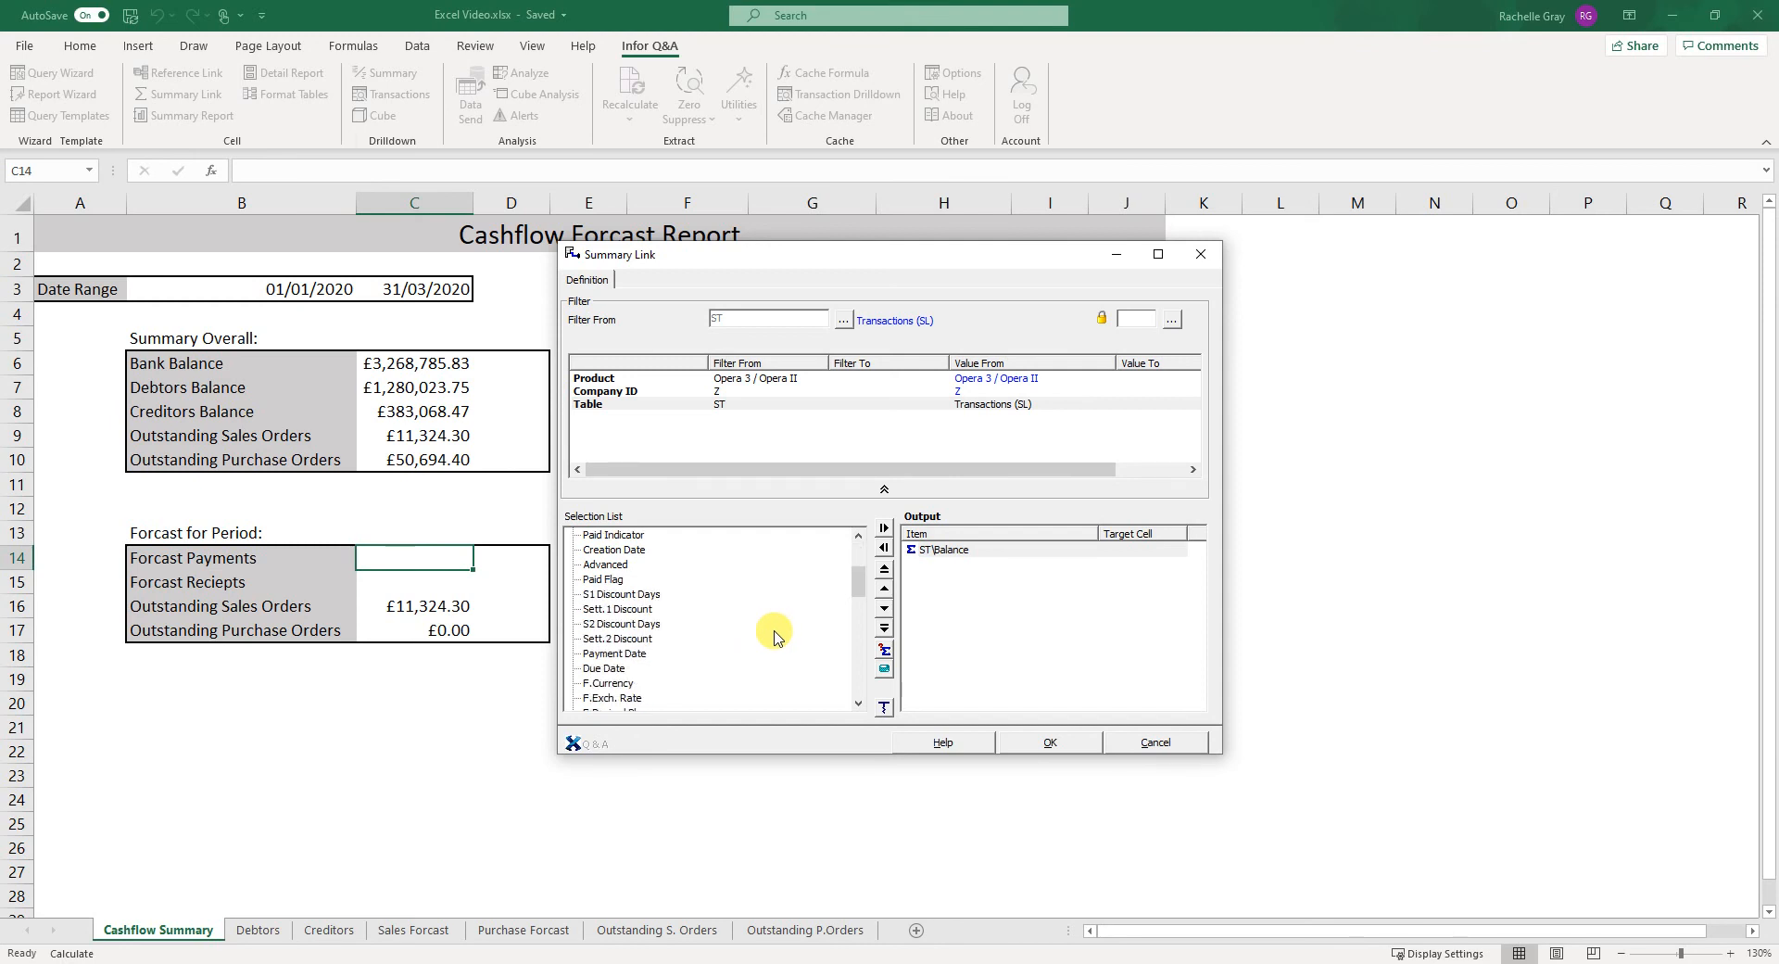
left_click(610, 671)
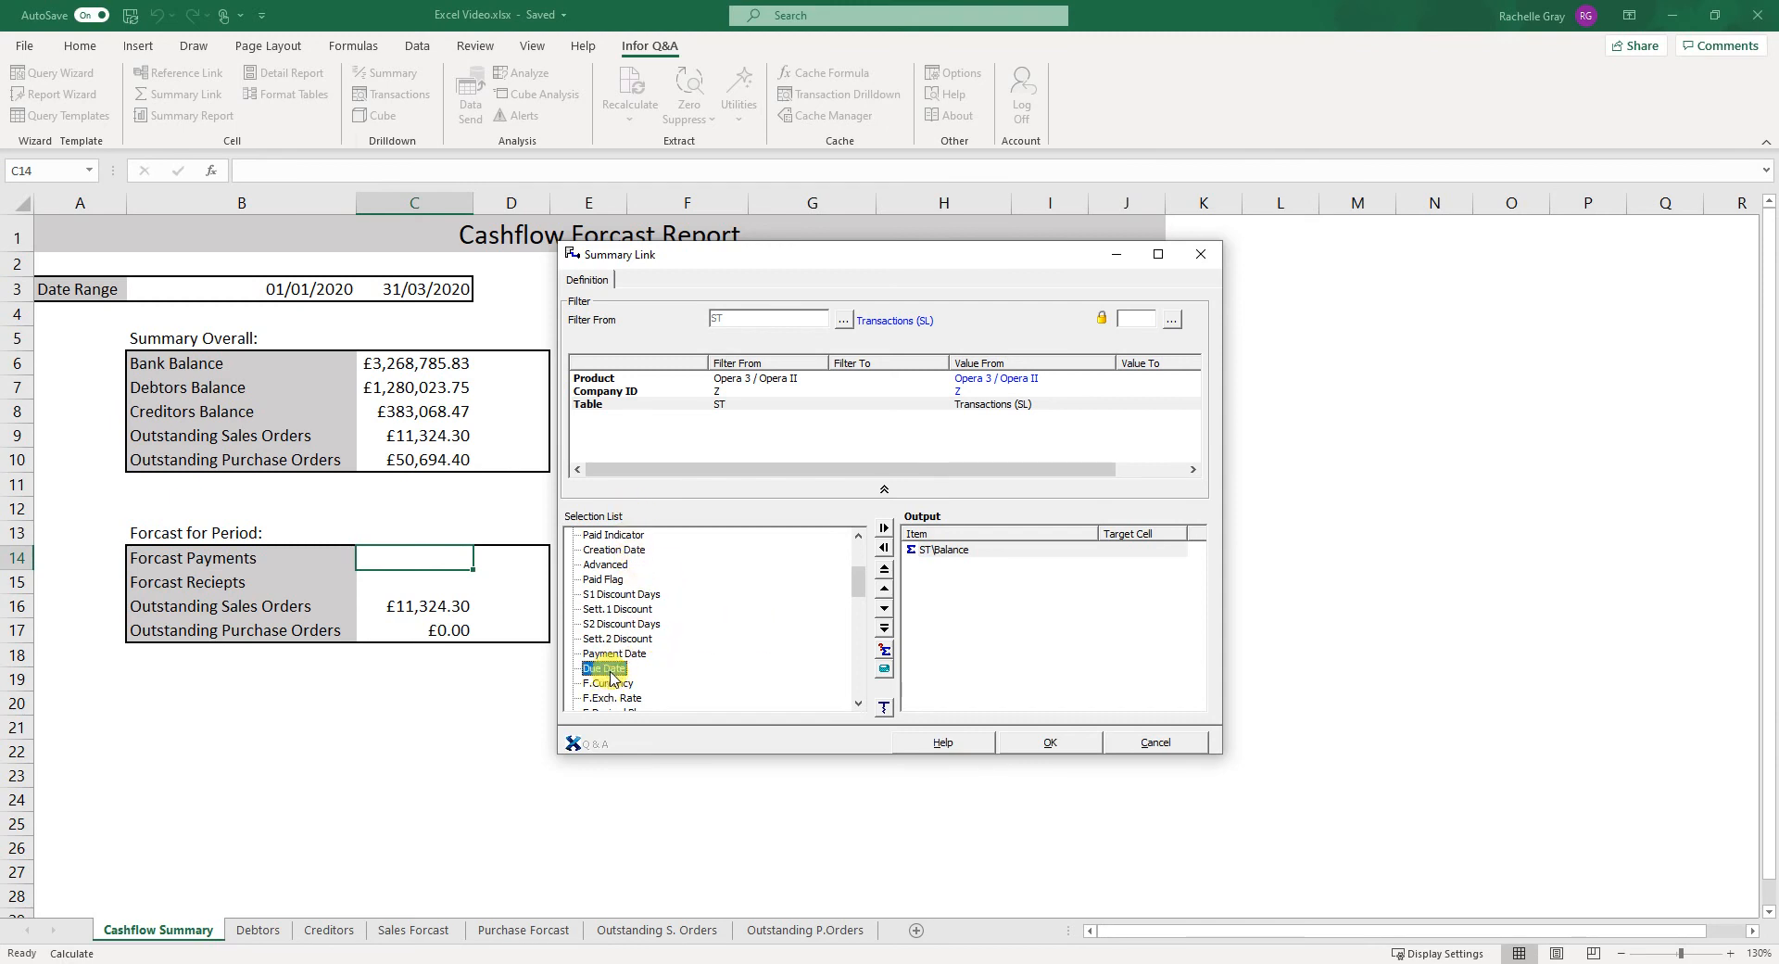
left_click_drag(597, 671, 684, 444)
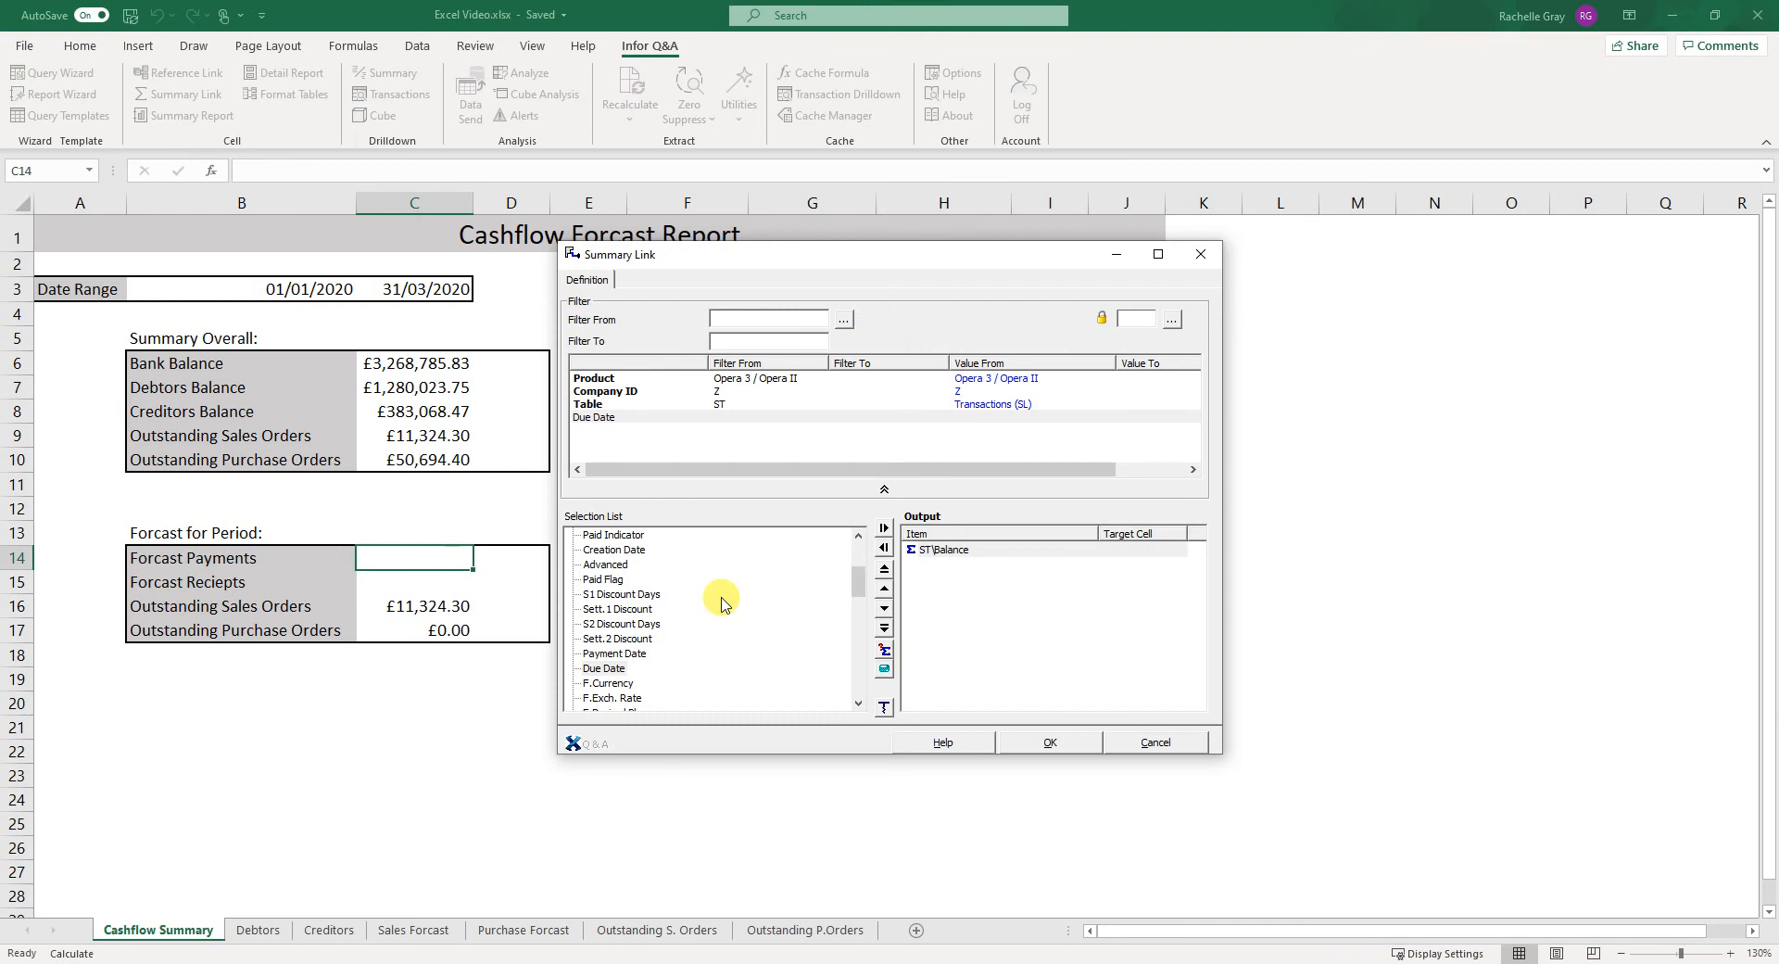
- Filter Due Date from the start date in B3 to the end date in C3, and insert the Summary Link
left_click(724, 324)
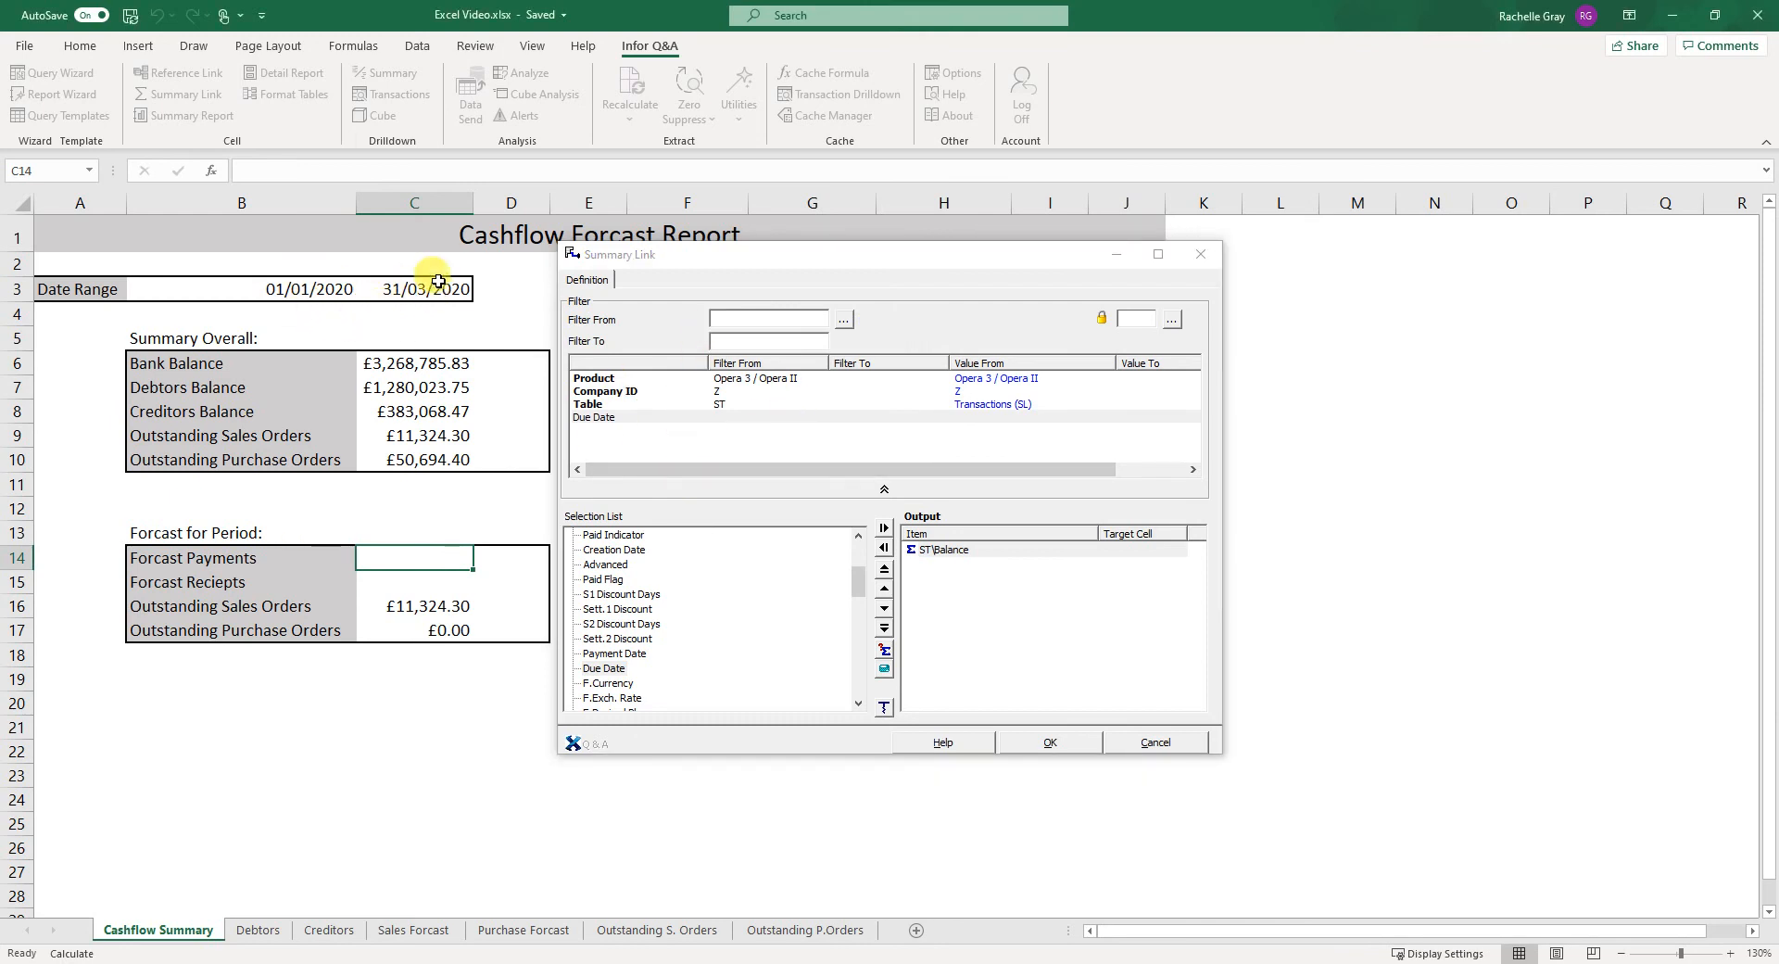
left_click(747, 320)
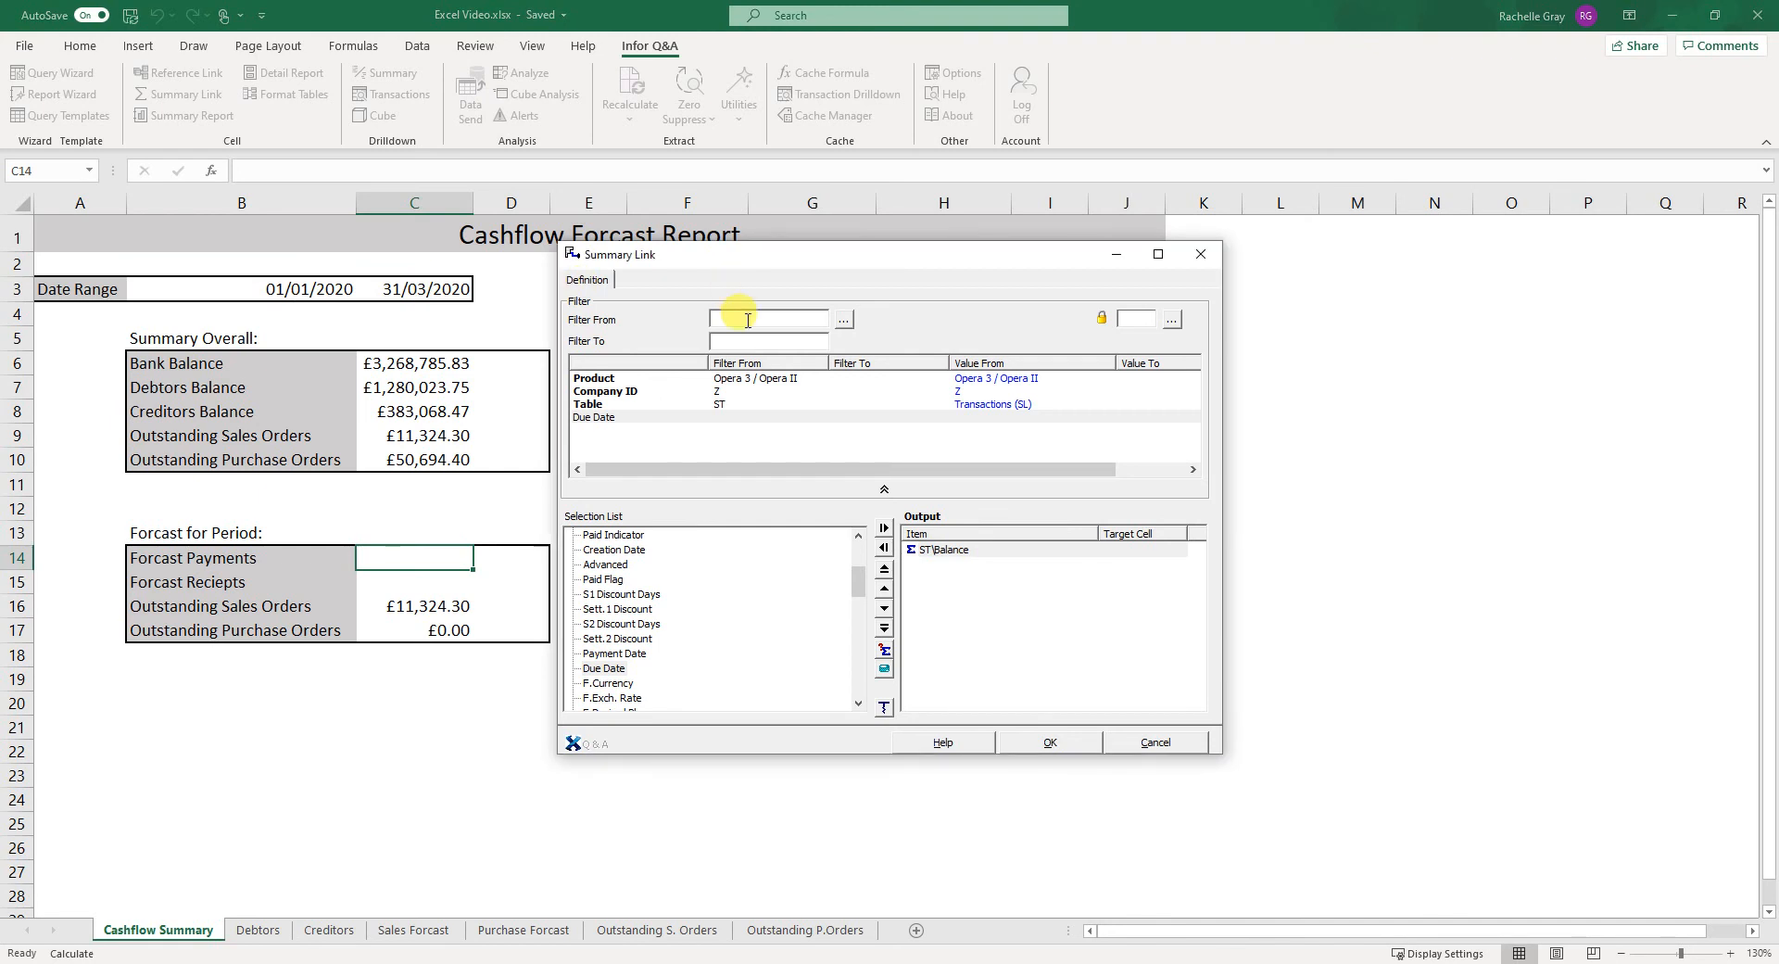
left_click(314, 288)
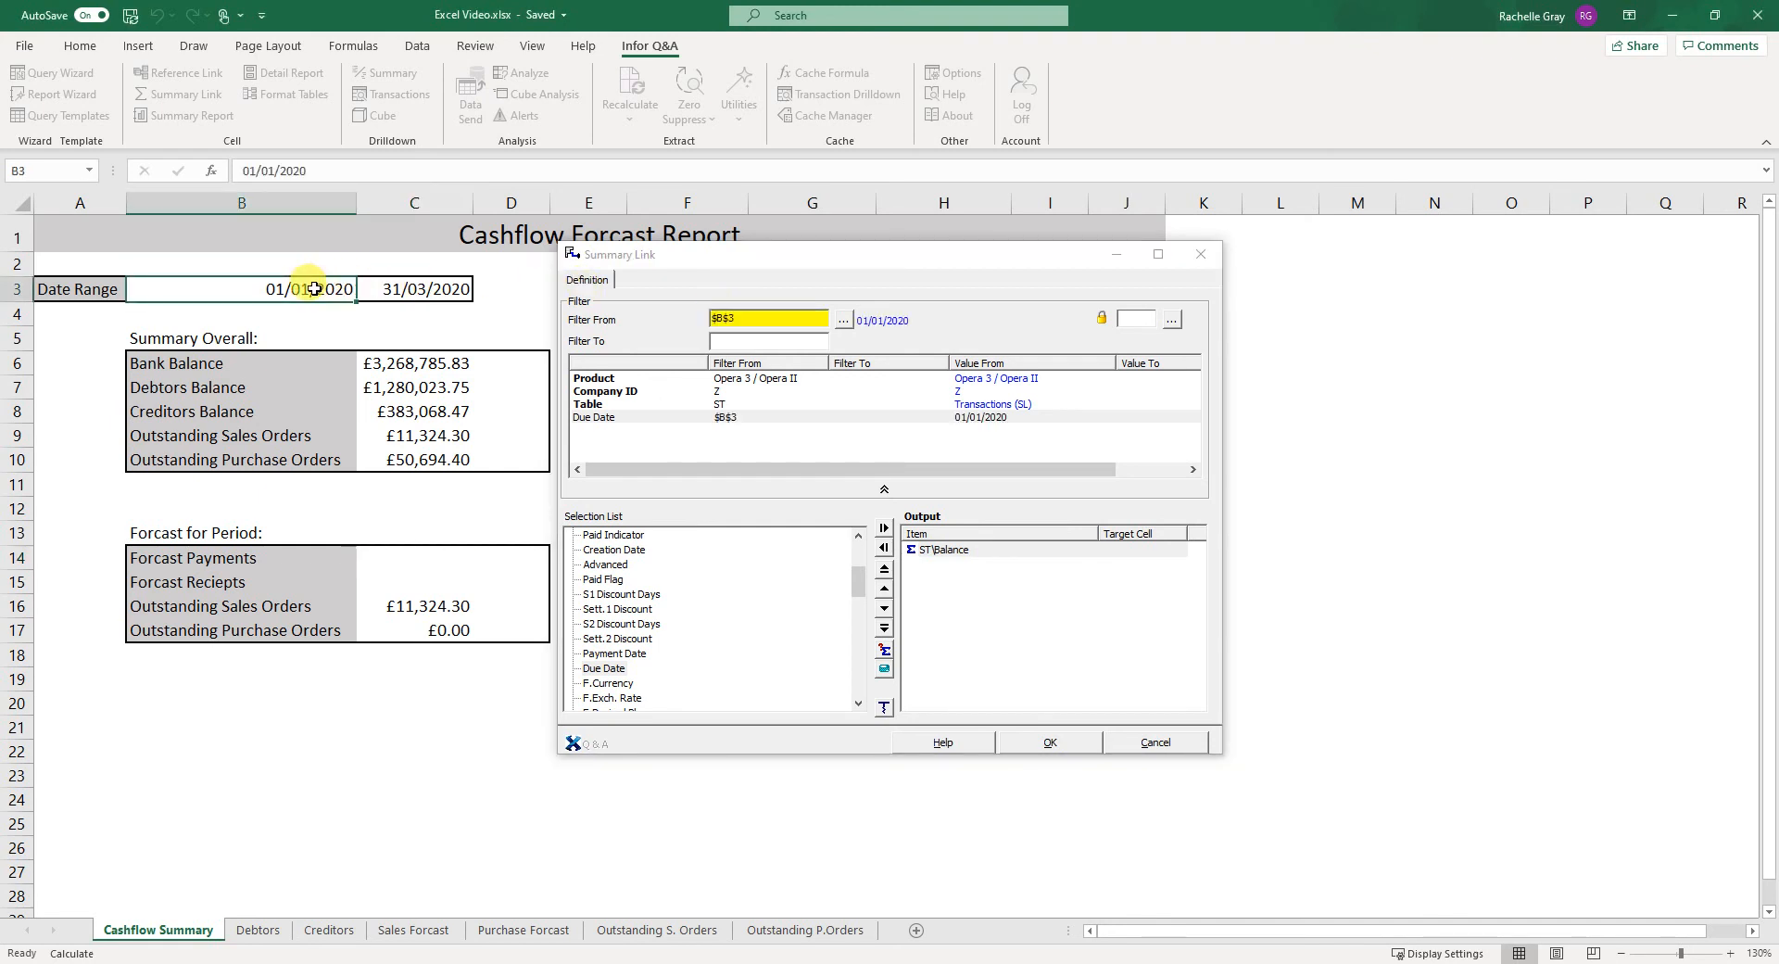
left_click(745, 342)
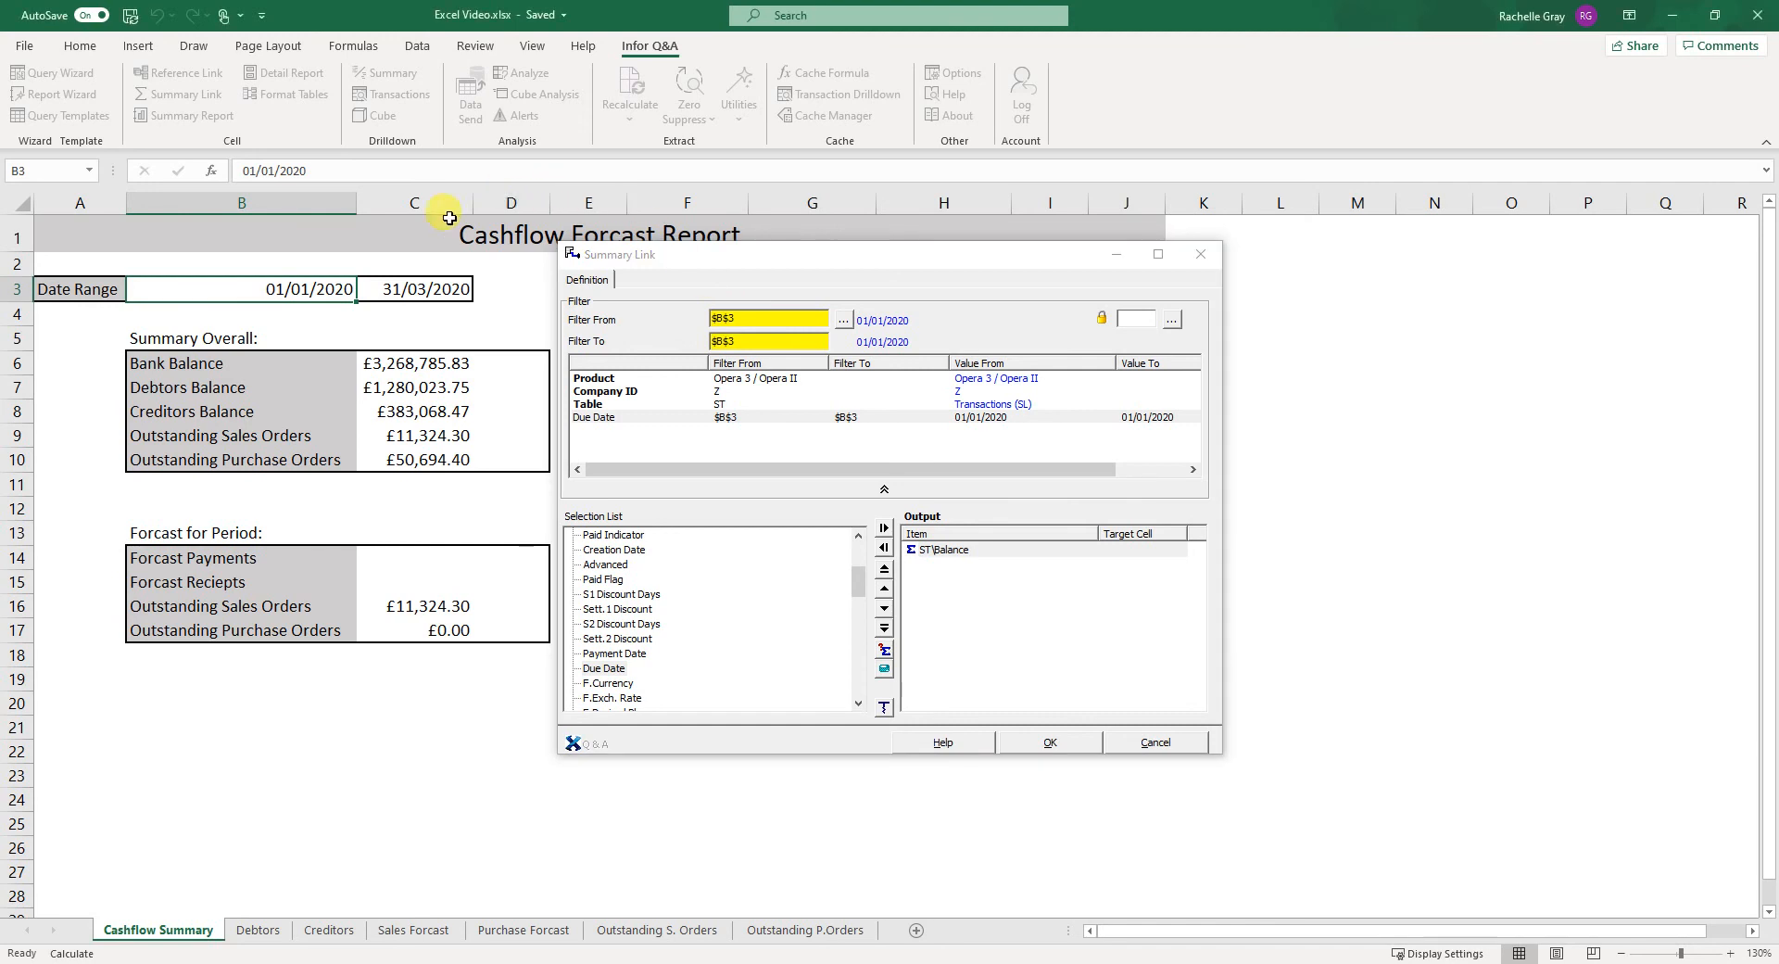
left_click(409, 289)
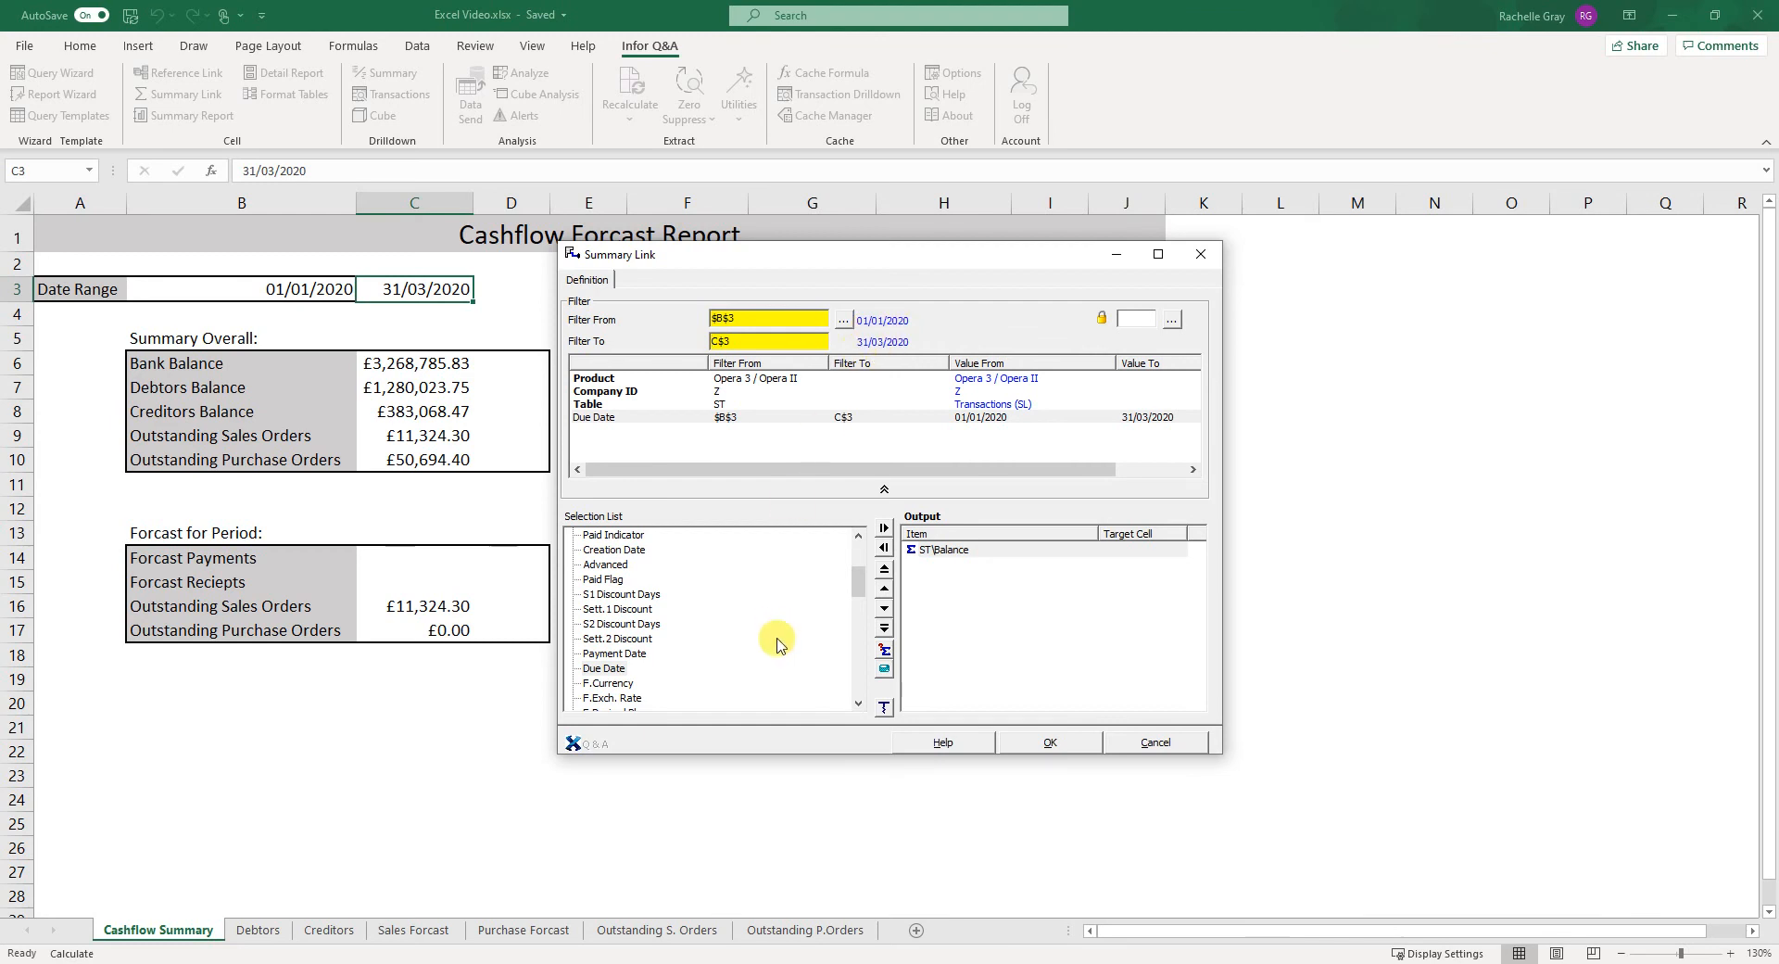
left_click(1050, 742)
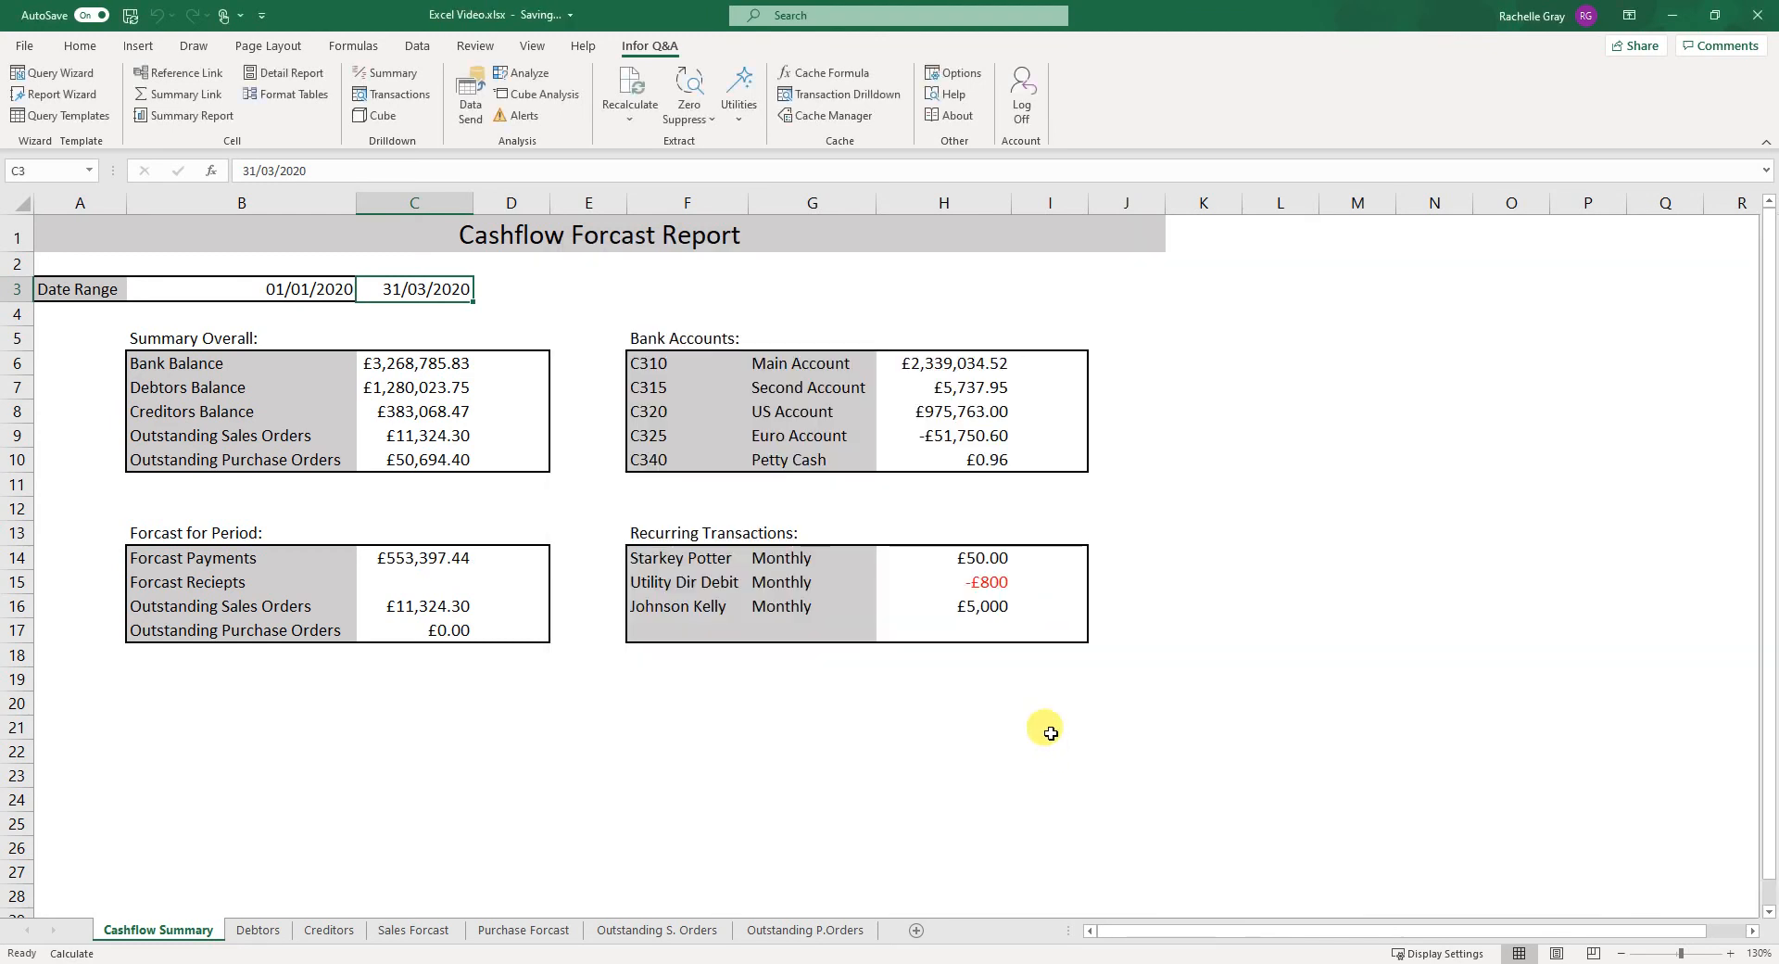
- Check the Debtors Balance and Forcast Payments cells, look over the whole CRED.XLS creditors report, and return to the Excel Video workbook
left_click(429, 383)
left_click(446, 557)
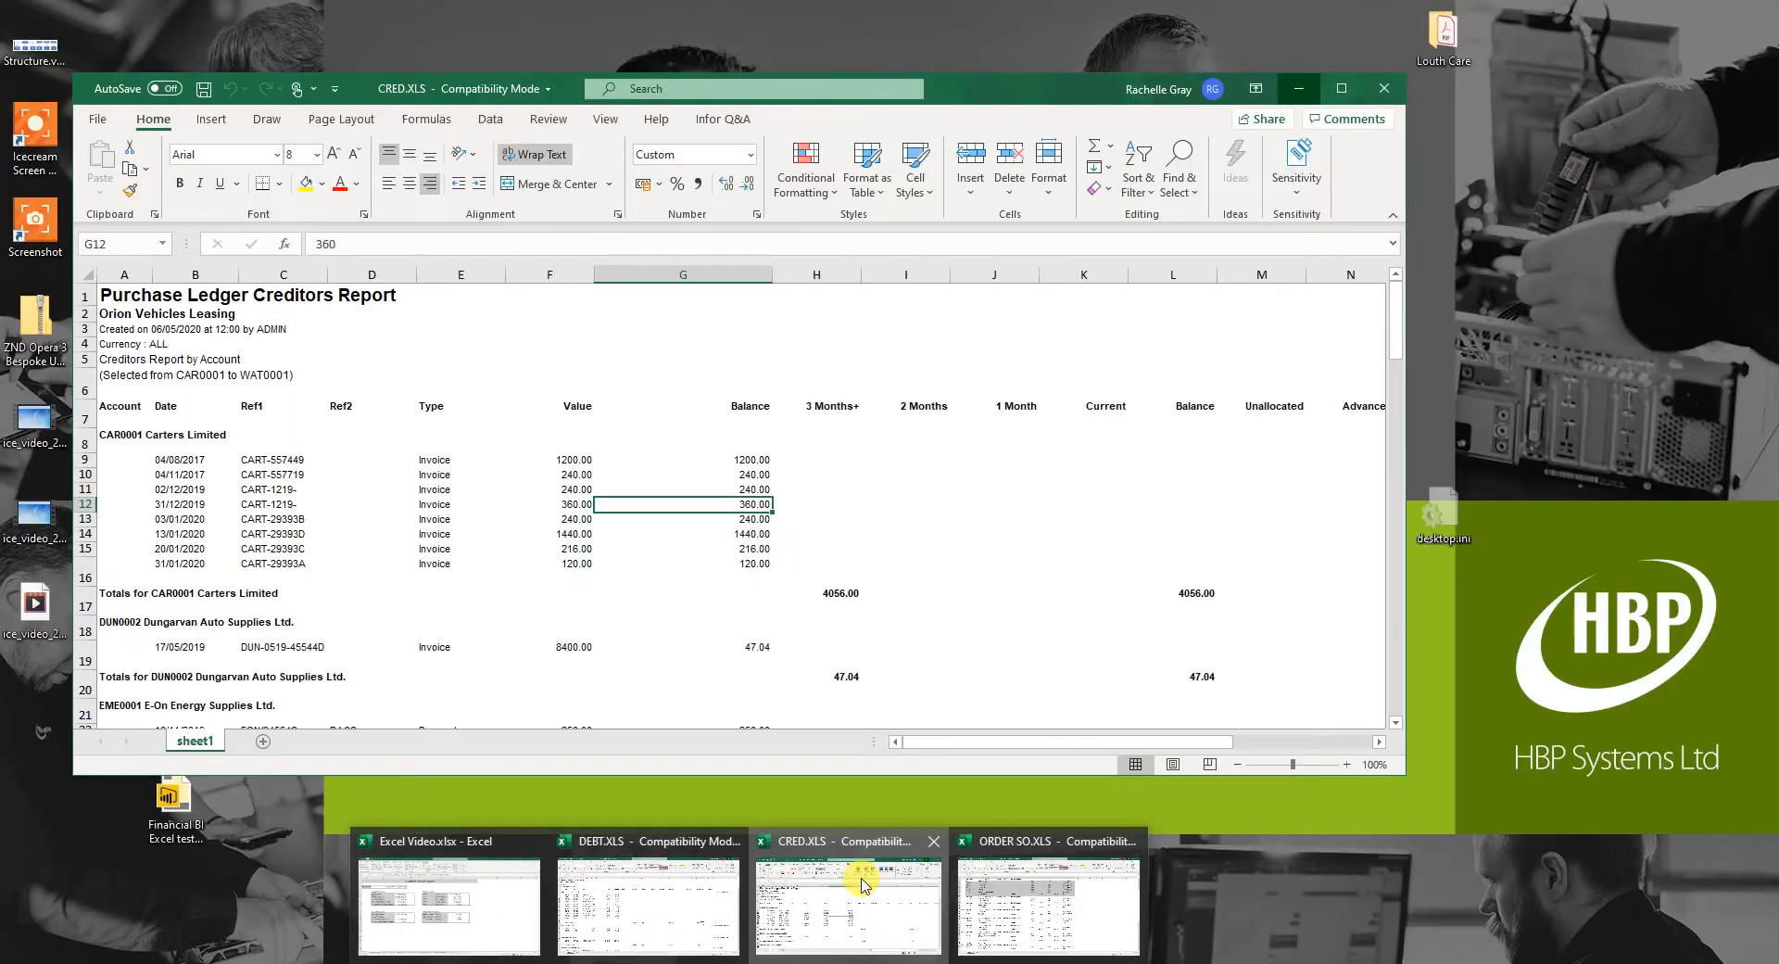
left_click(862, 884)
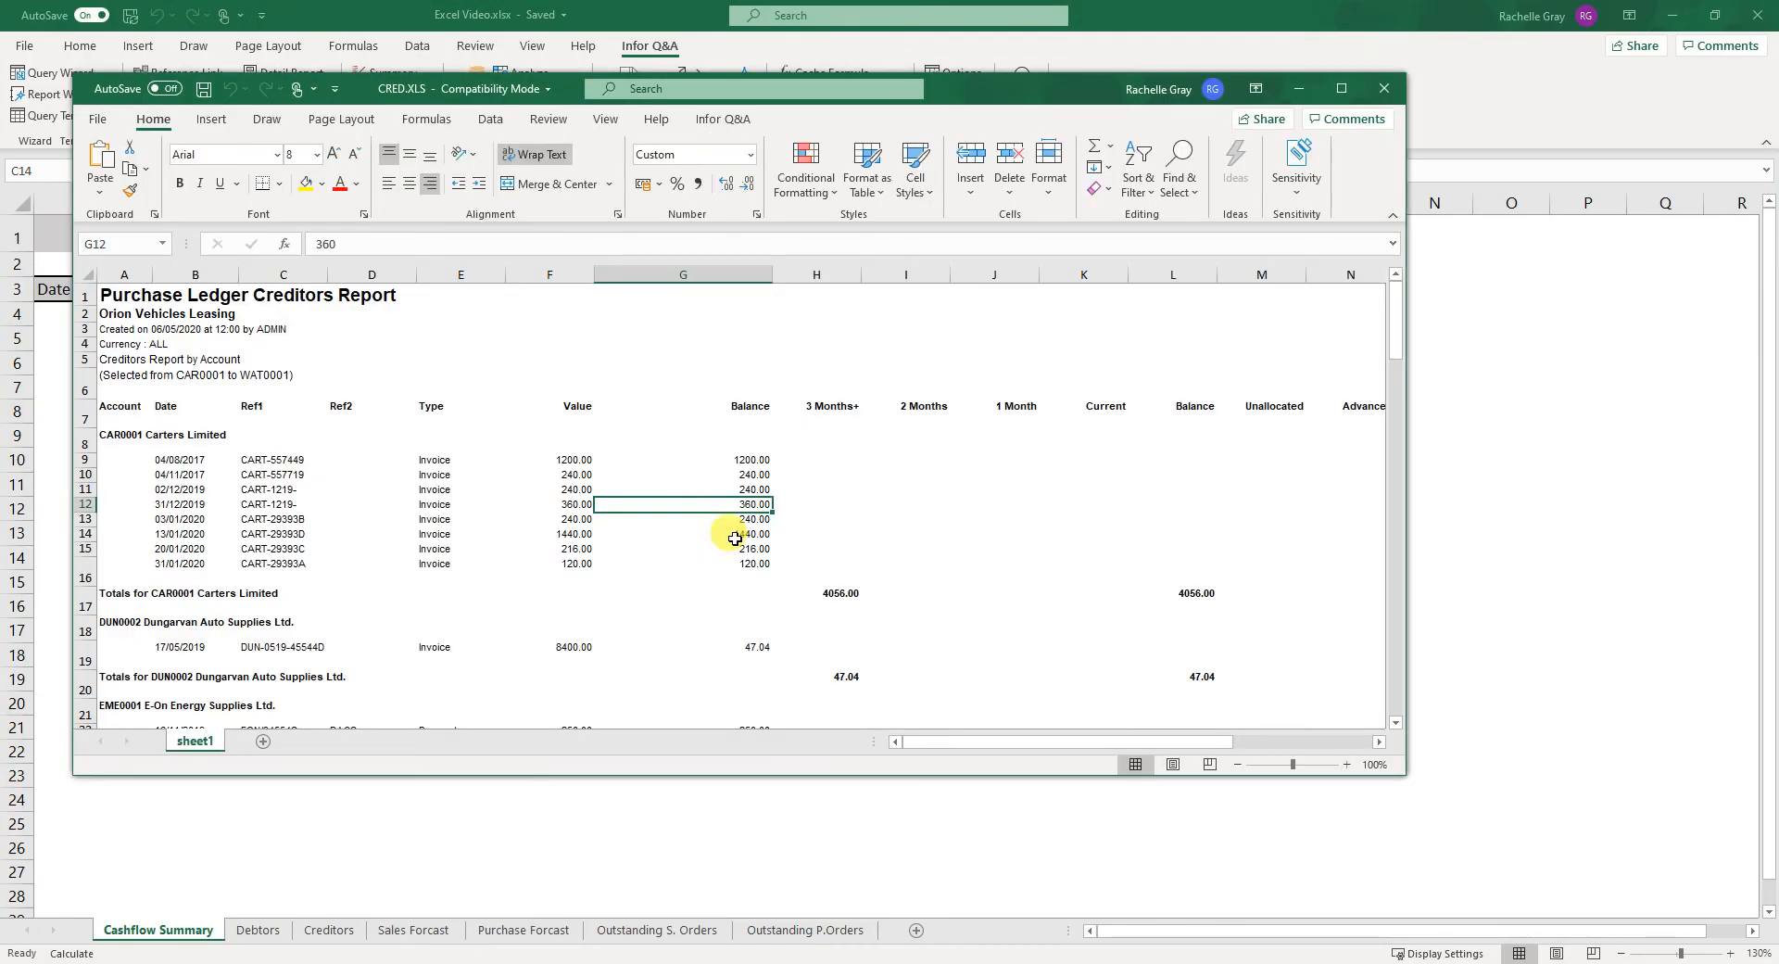
left_click(88, 275)
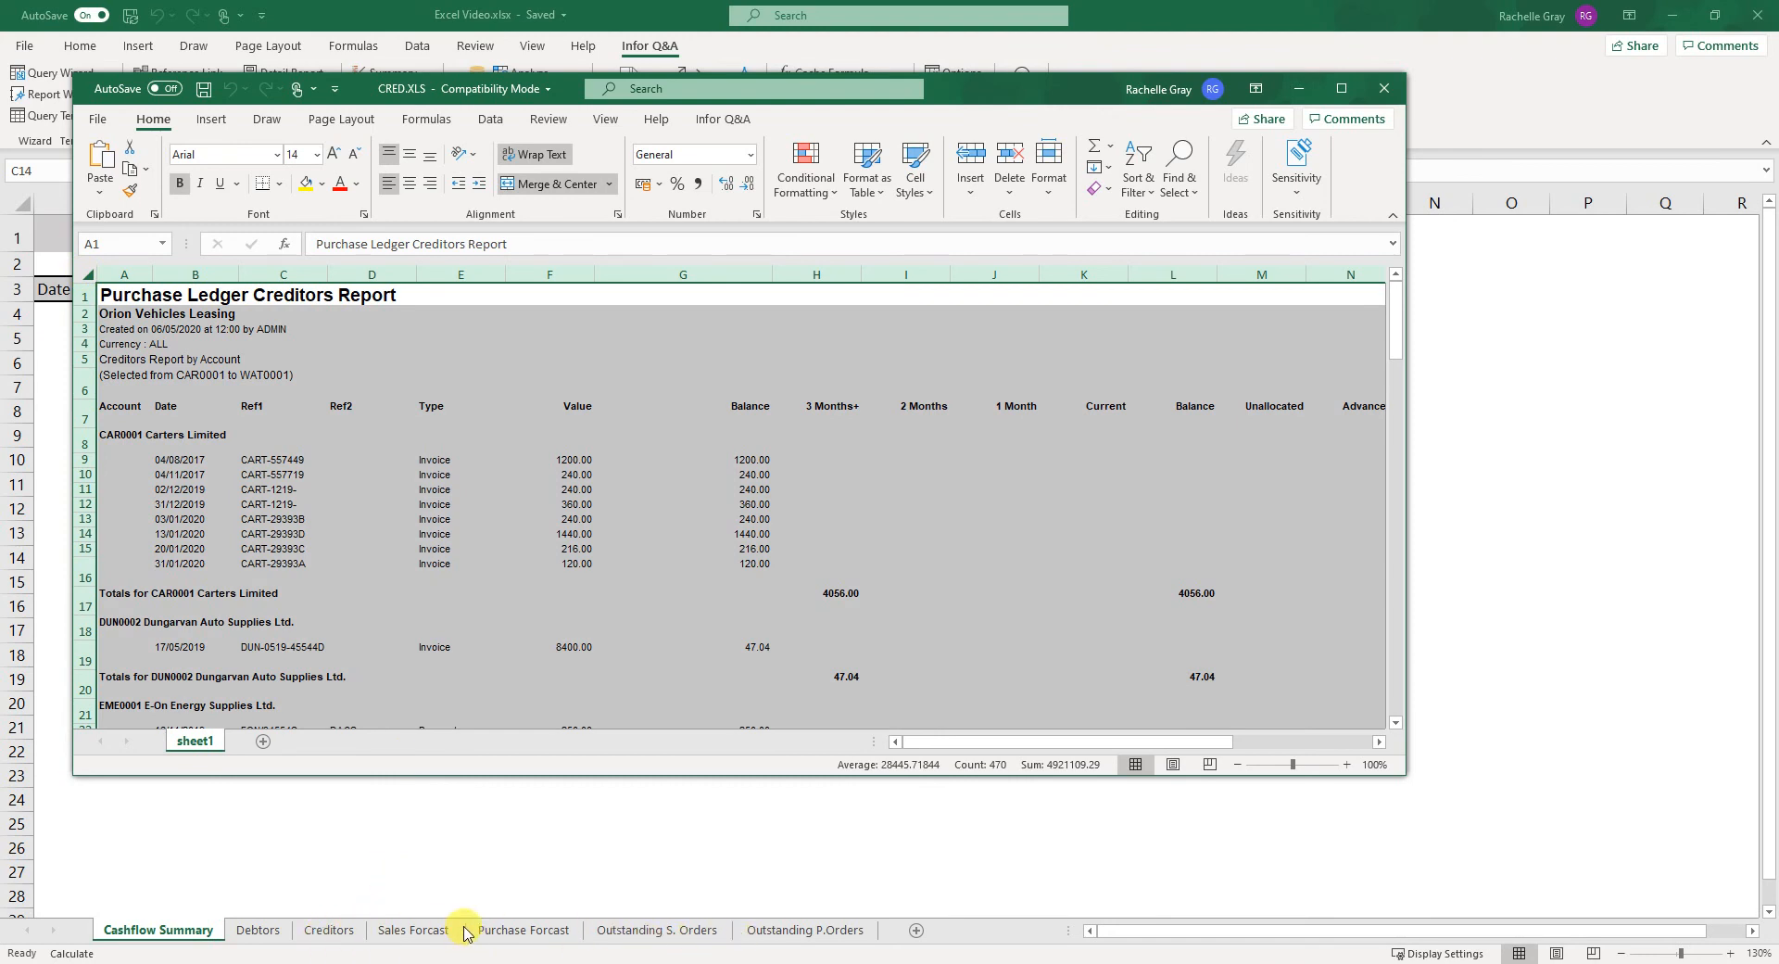
left_click(1298, 88)
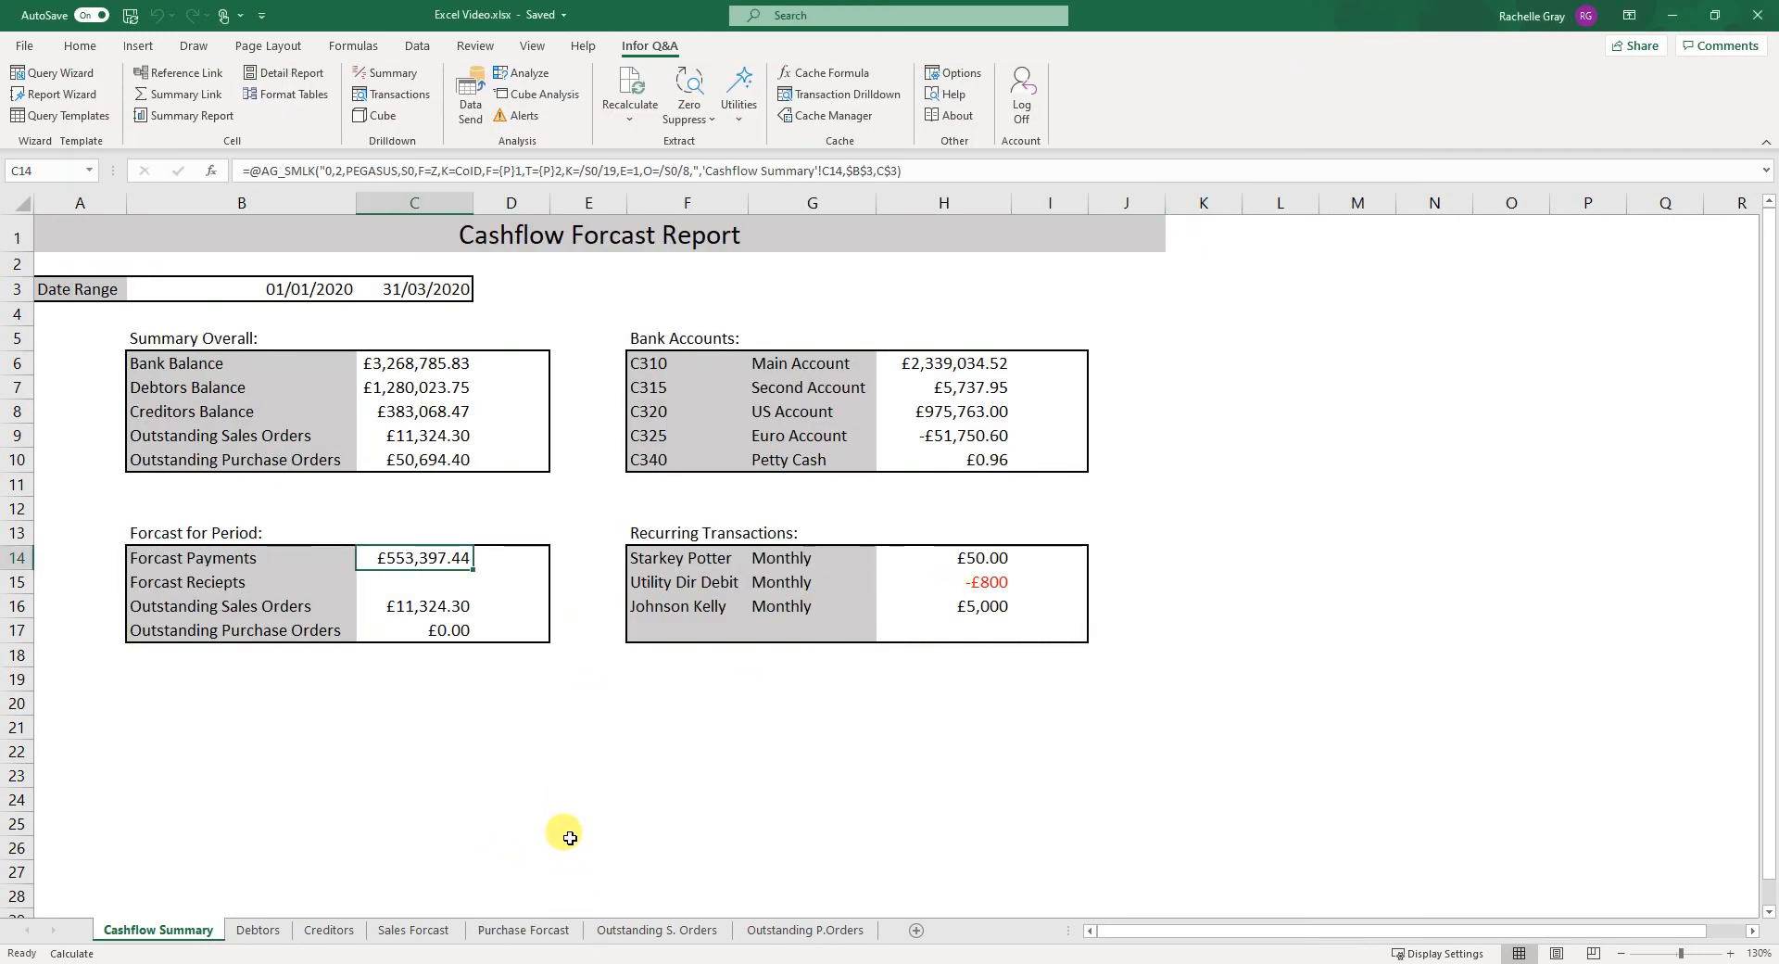
- Review the title and description of the Sales Forcast sheet, and check the date range cells it relies on in Cashflow Summary
left_click(402, 936)
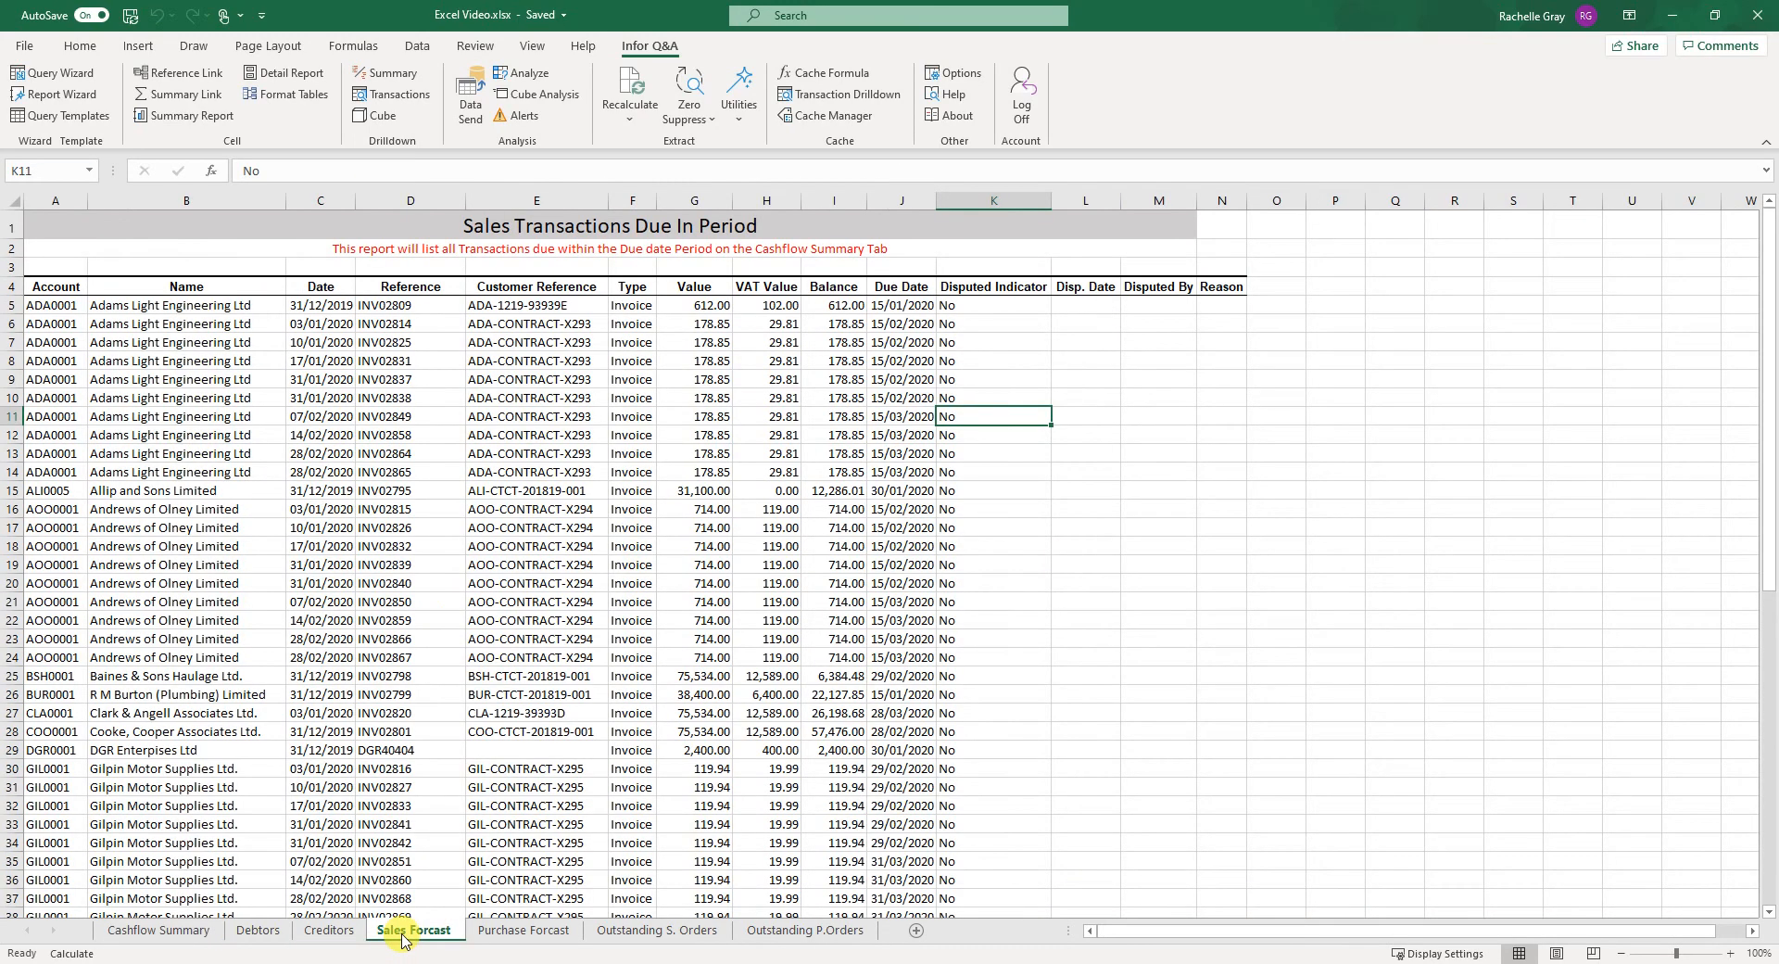
left_click(624, 220)
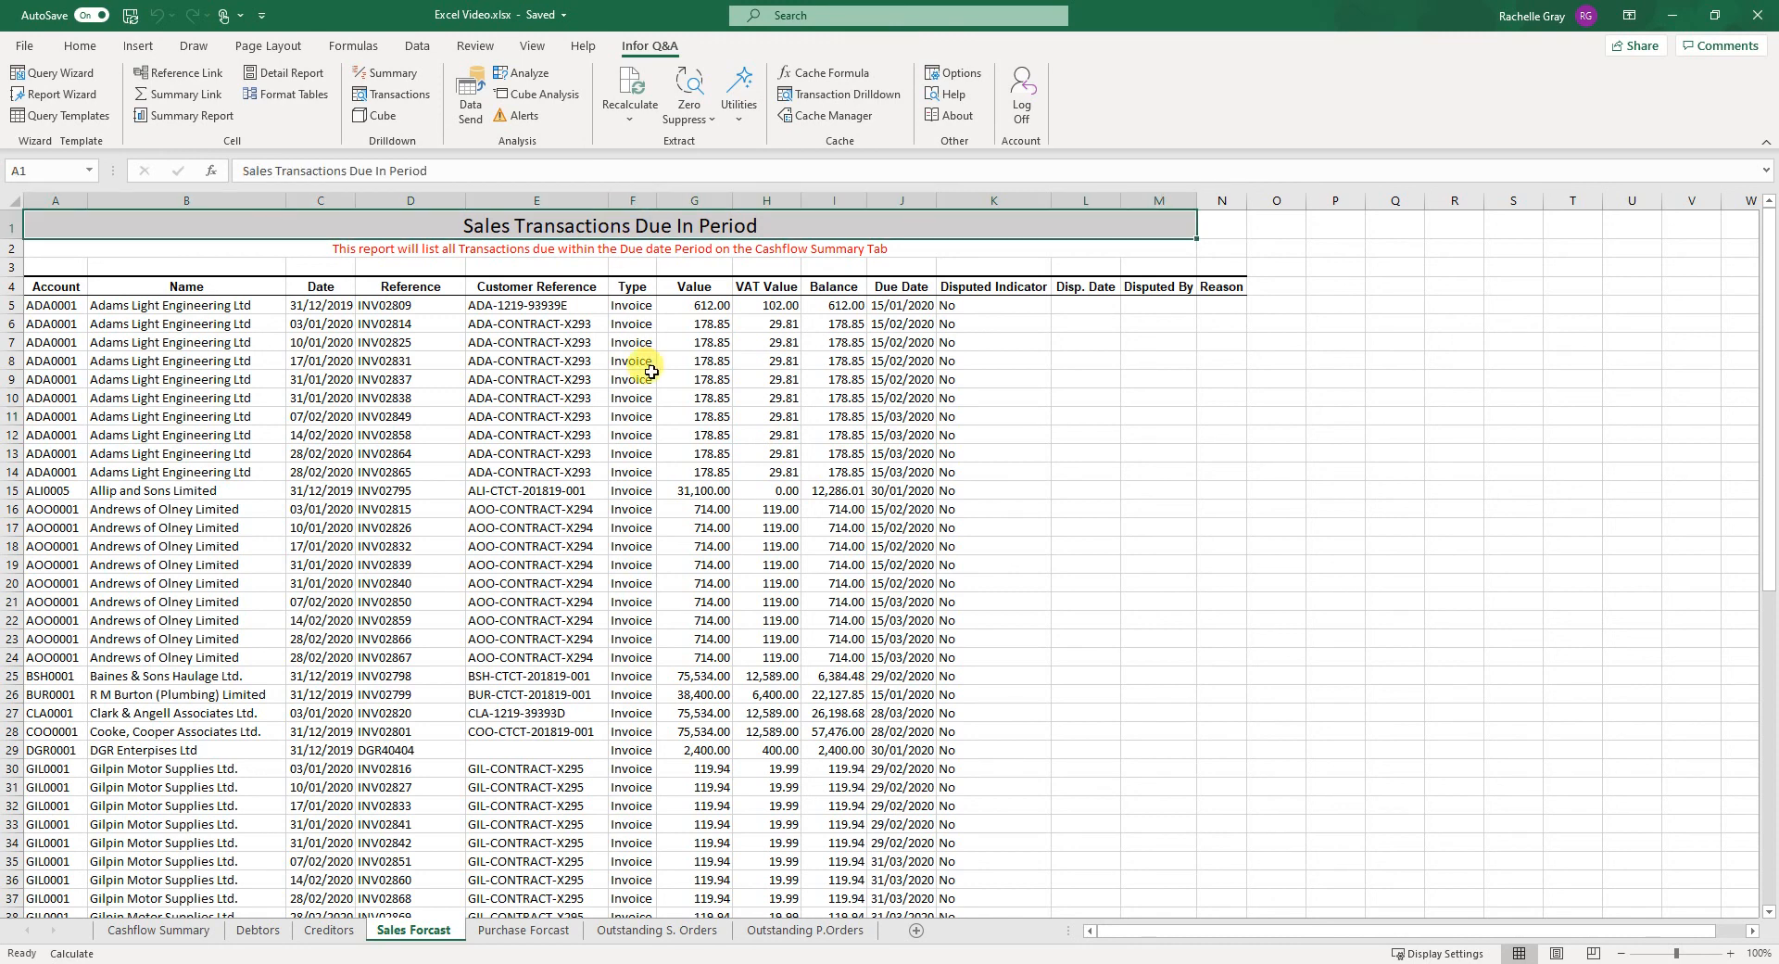
left_click(363, 247)
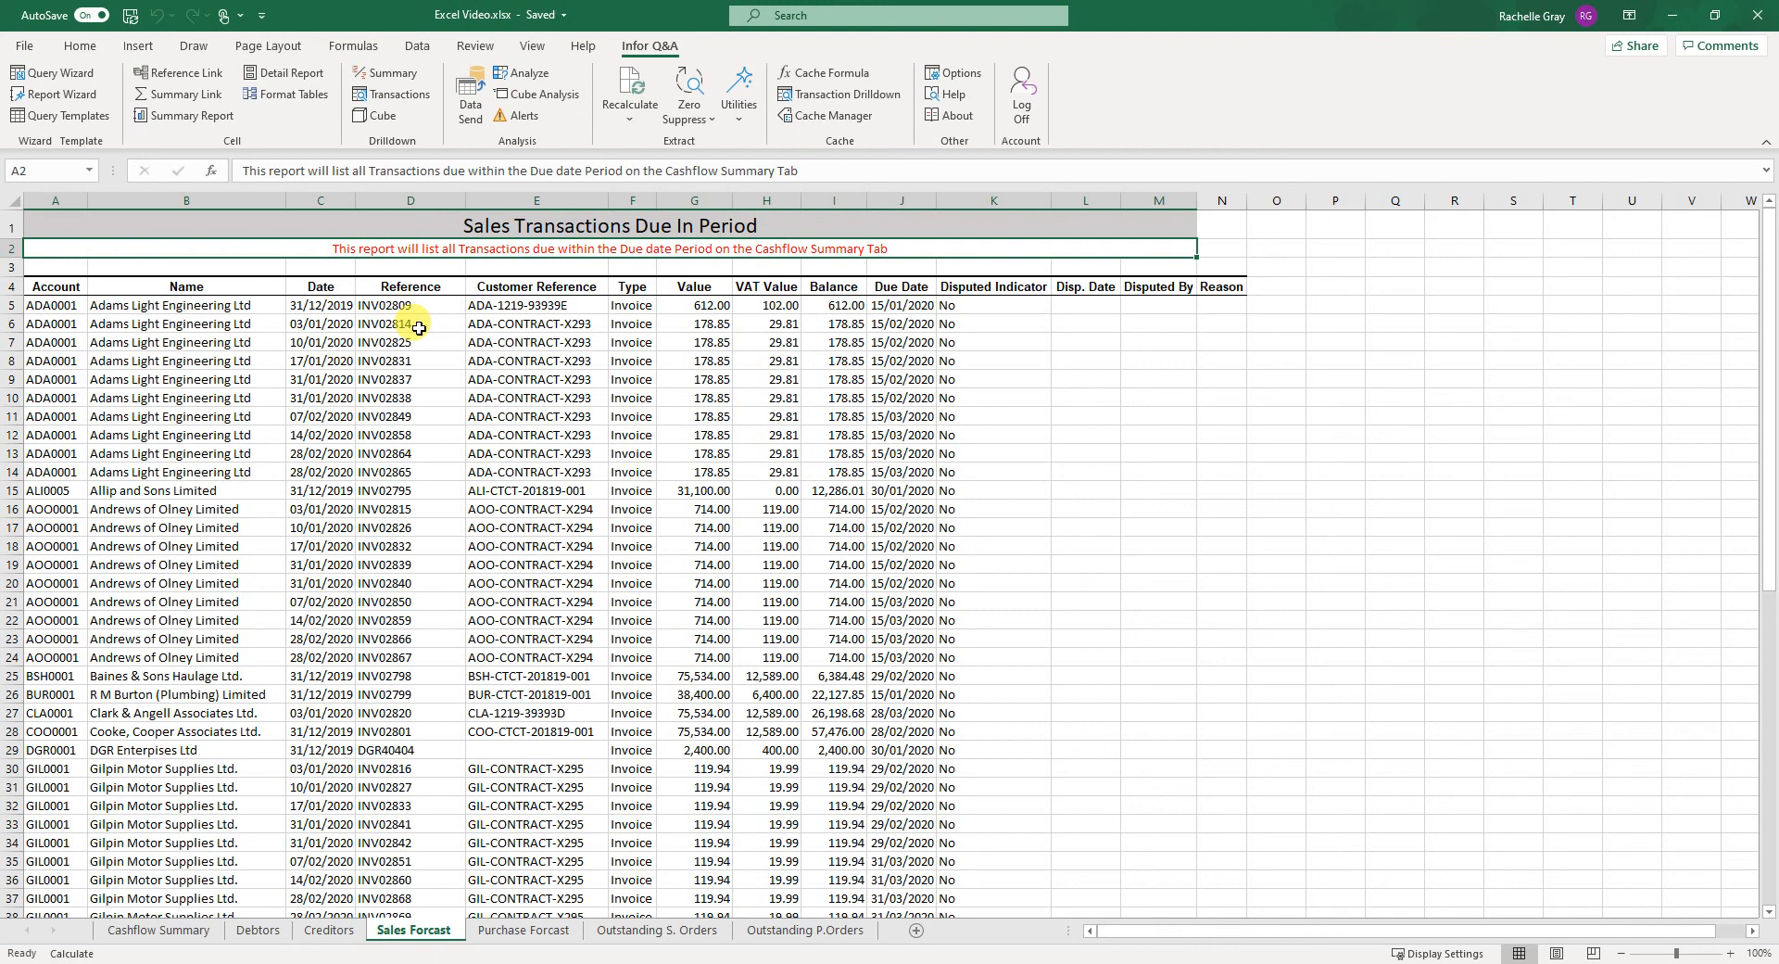
left_click(157, 930)
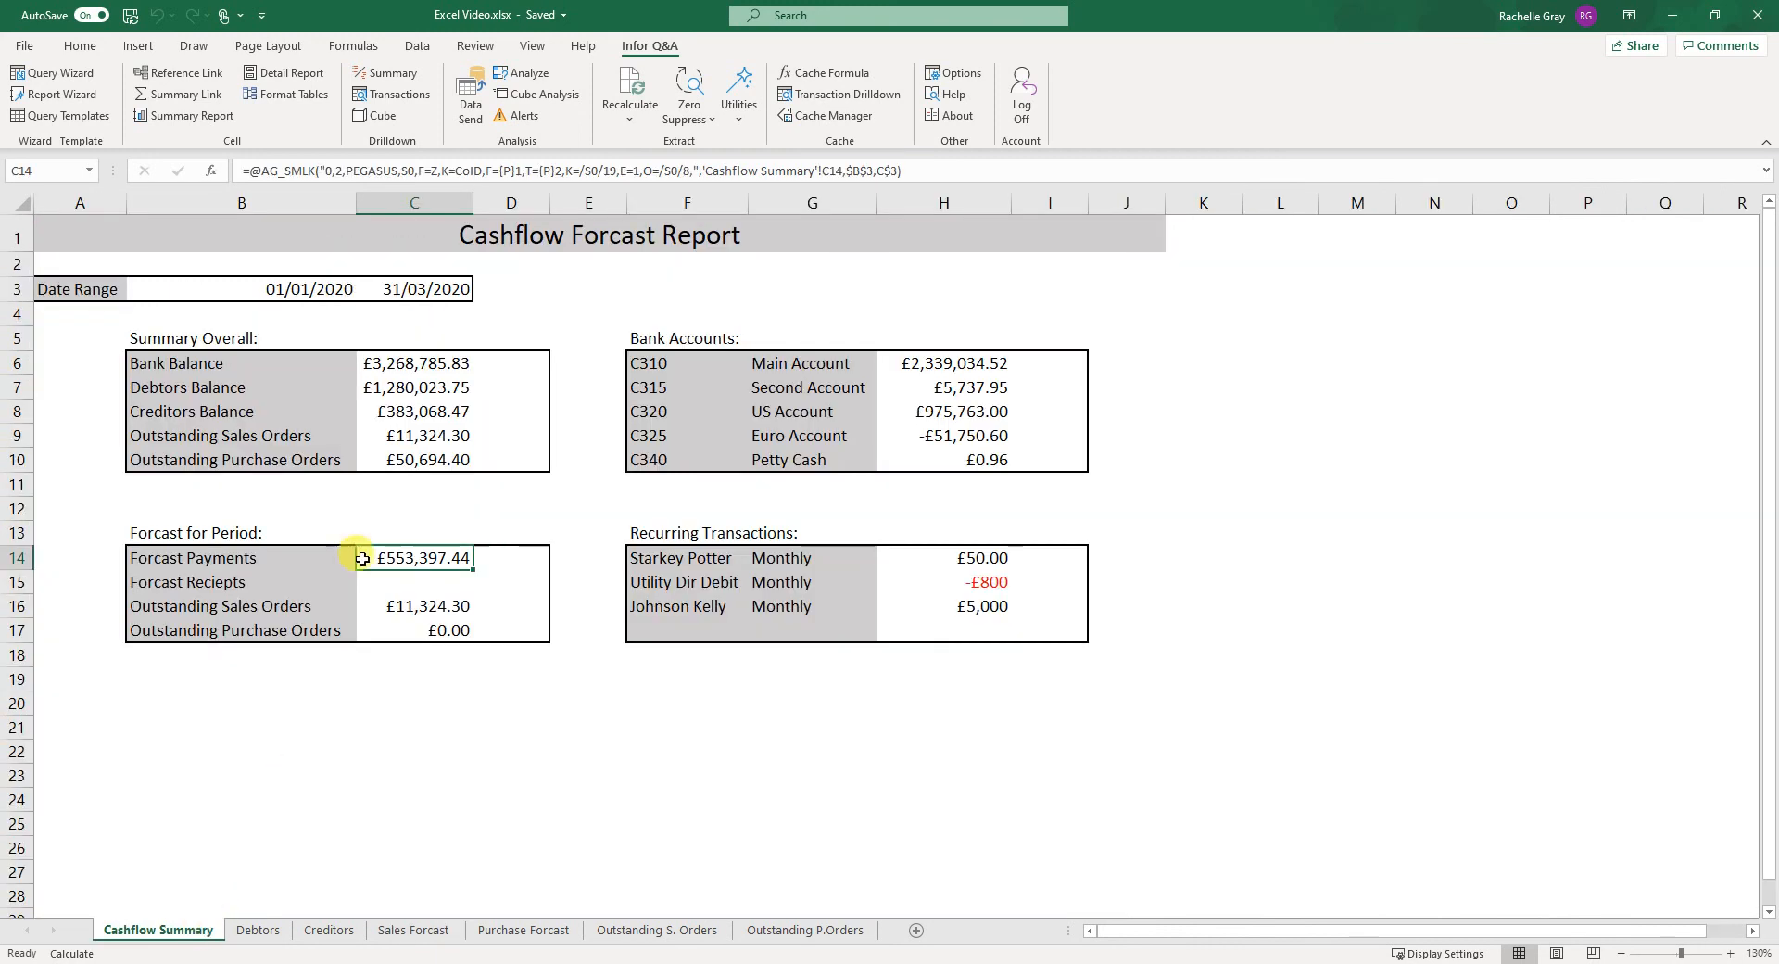
left_click(385, 289)
left_click(313, 294)
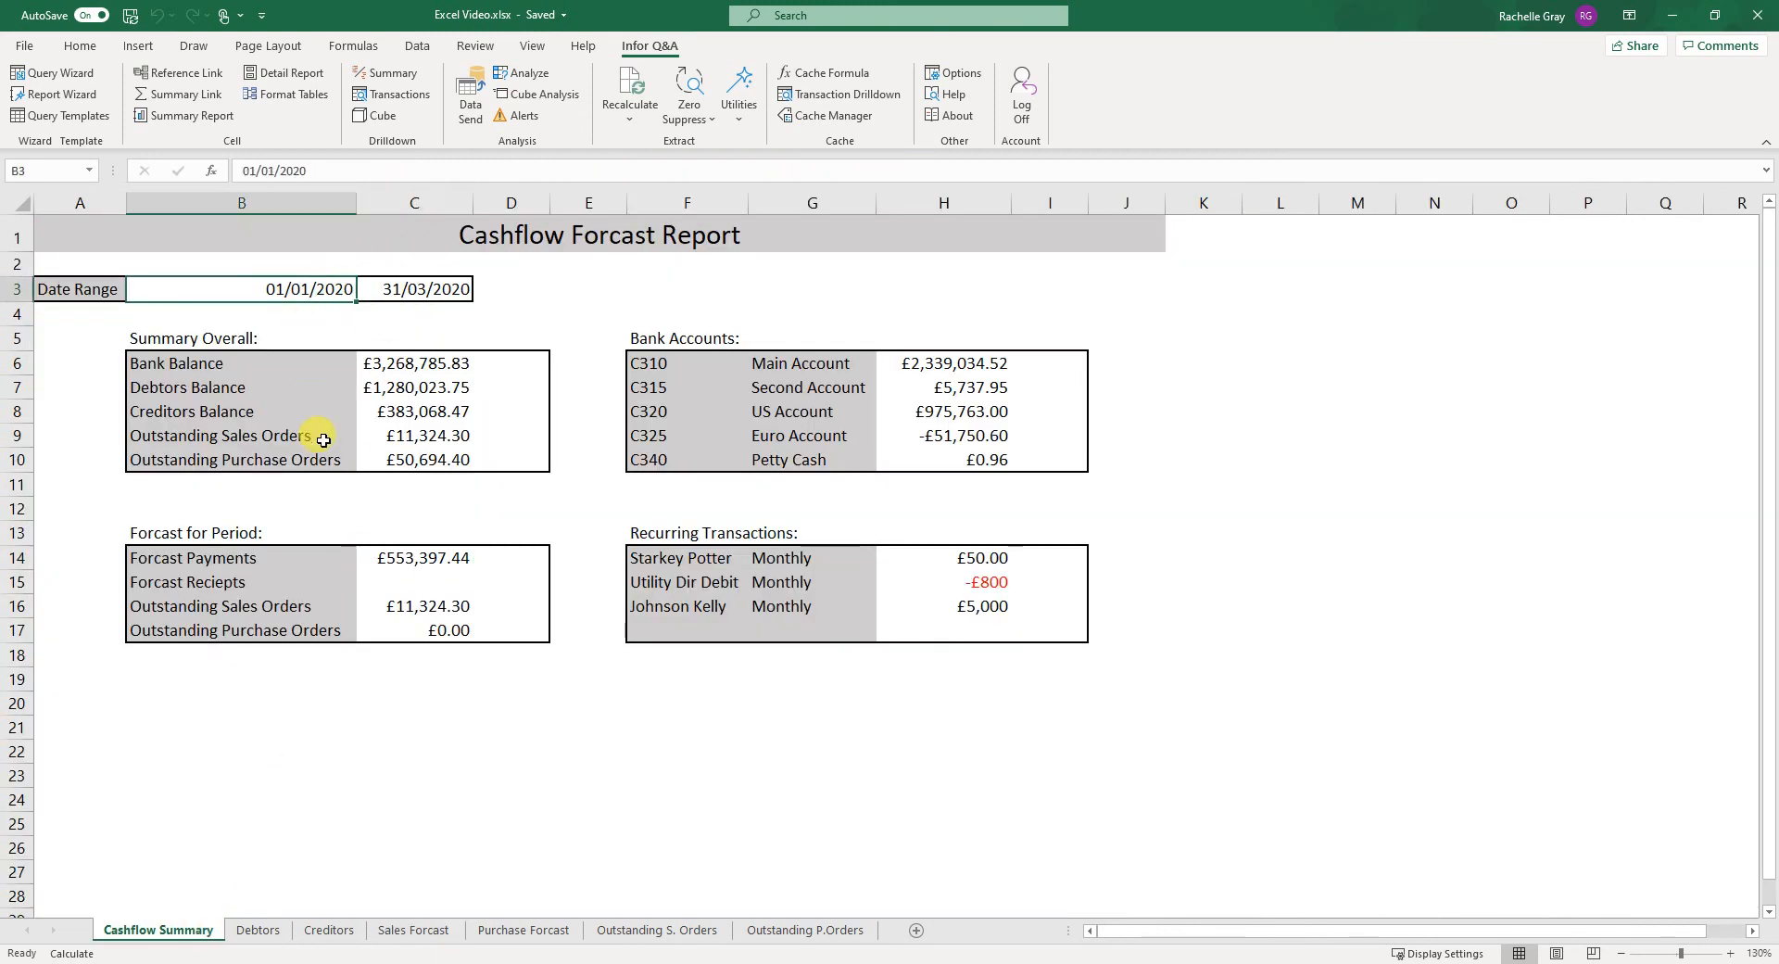
- Bring up the Summary Report definition behind cell A4 of Sales Forcast and examine its Table, Balance and Due Date filters
left_click(412, 929)
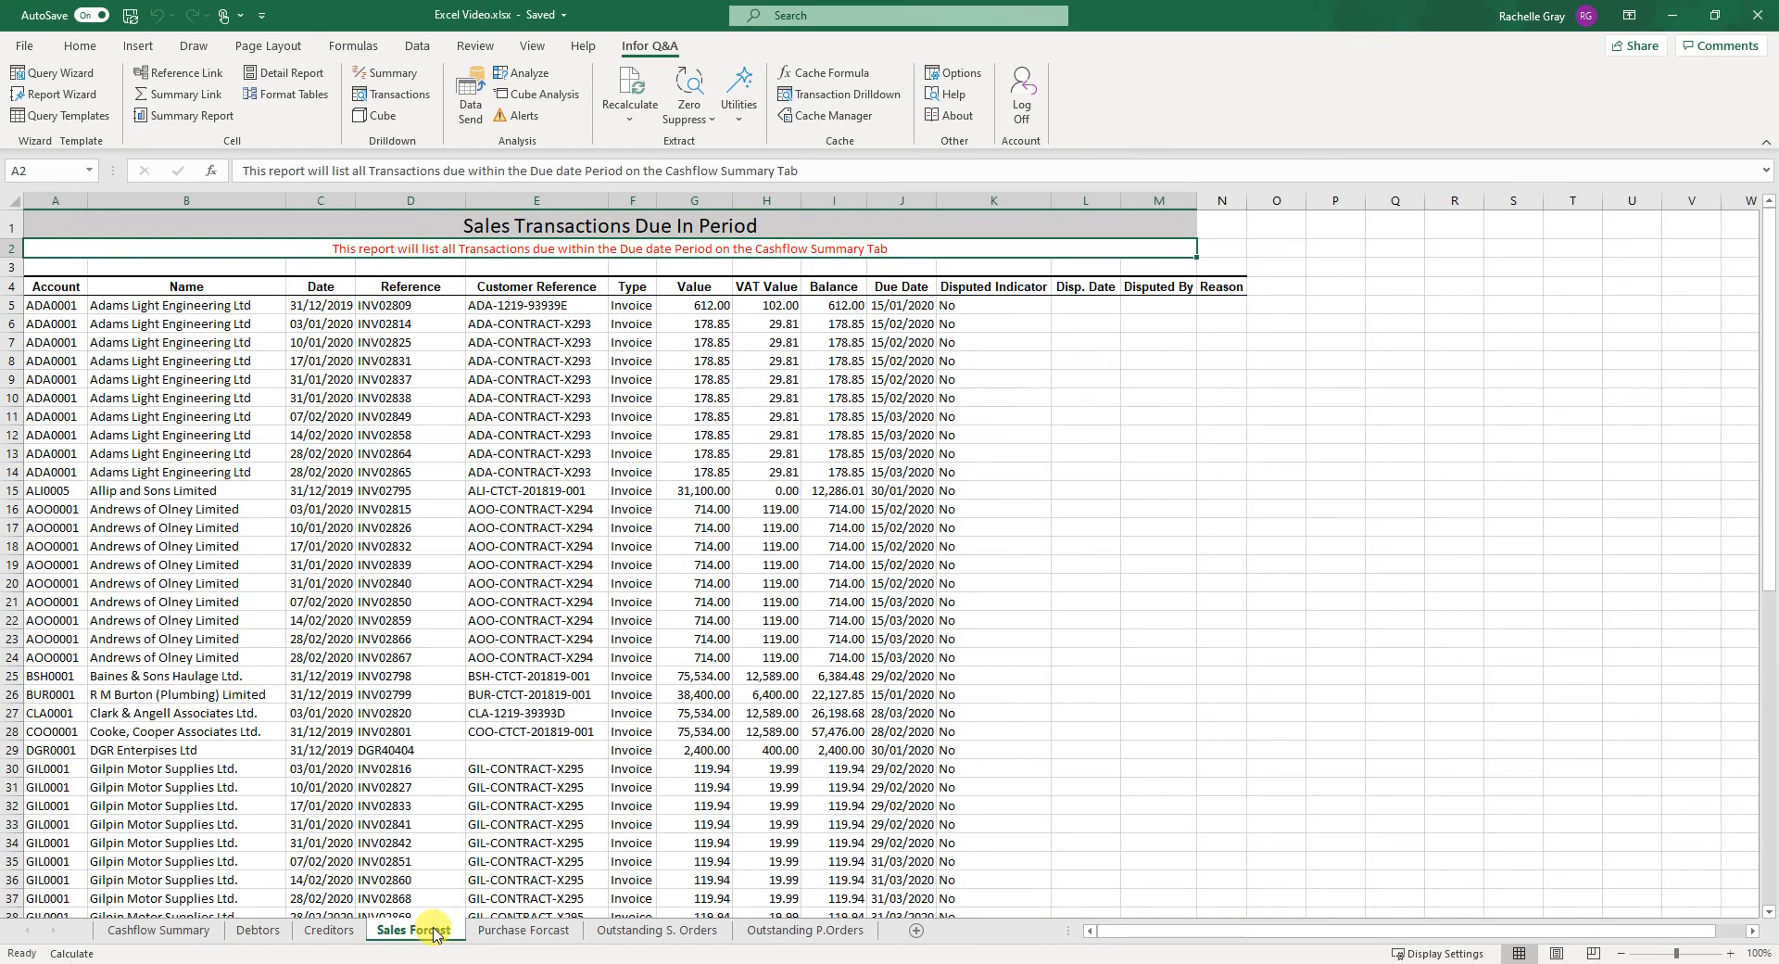
left_click(440, 269)
left_click(51, 288)
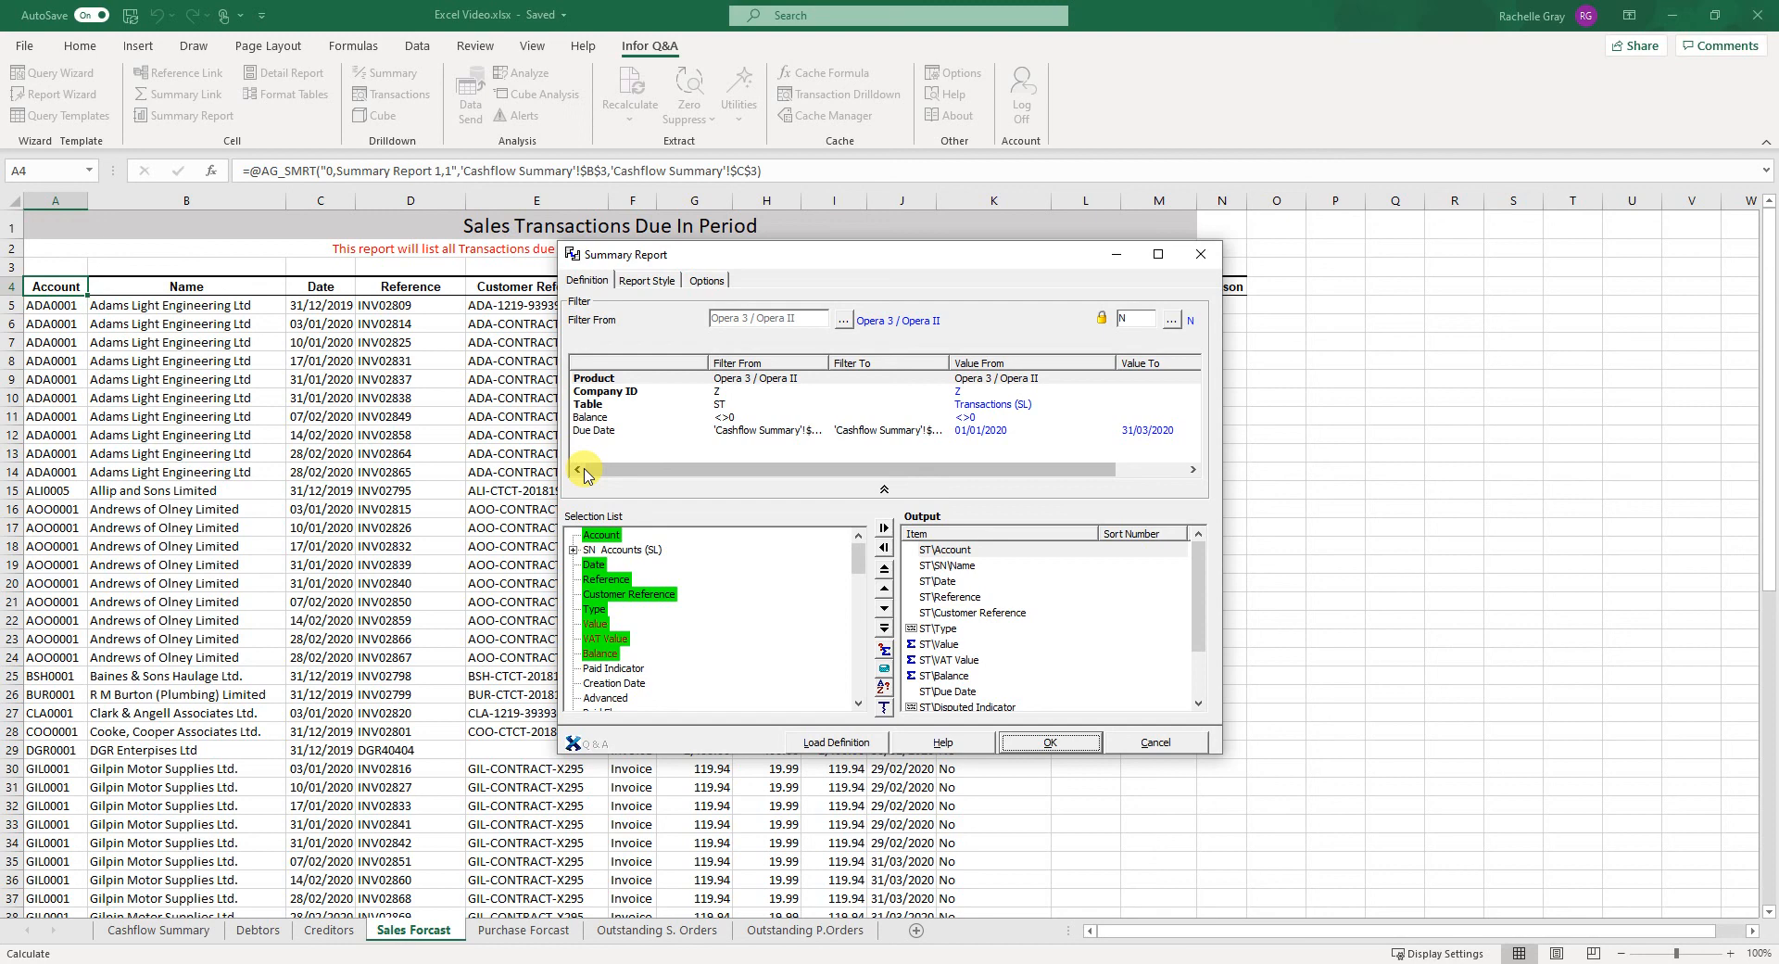
left_click(610, 419)
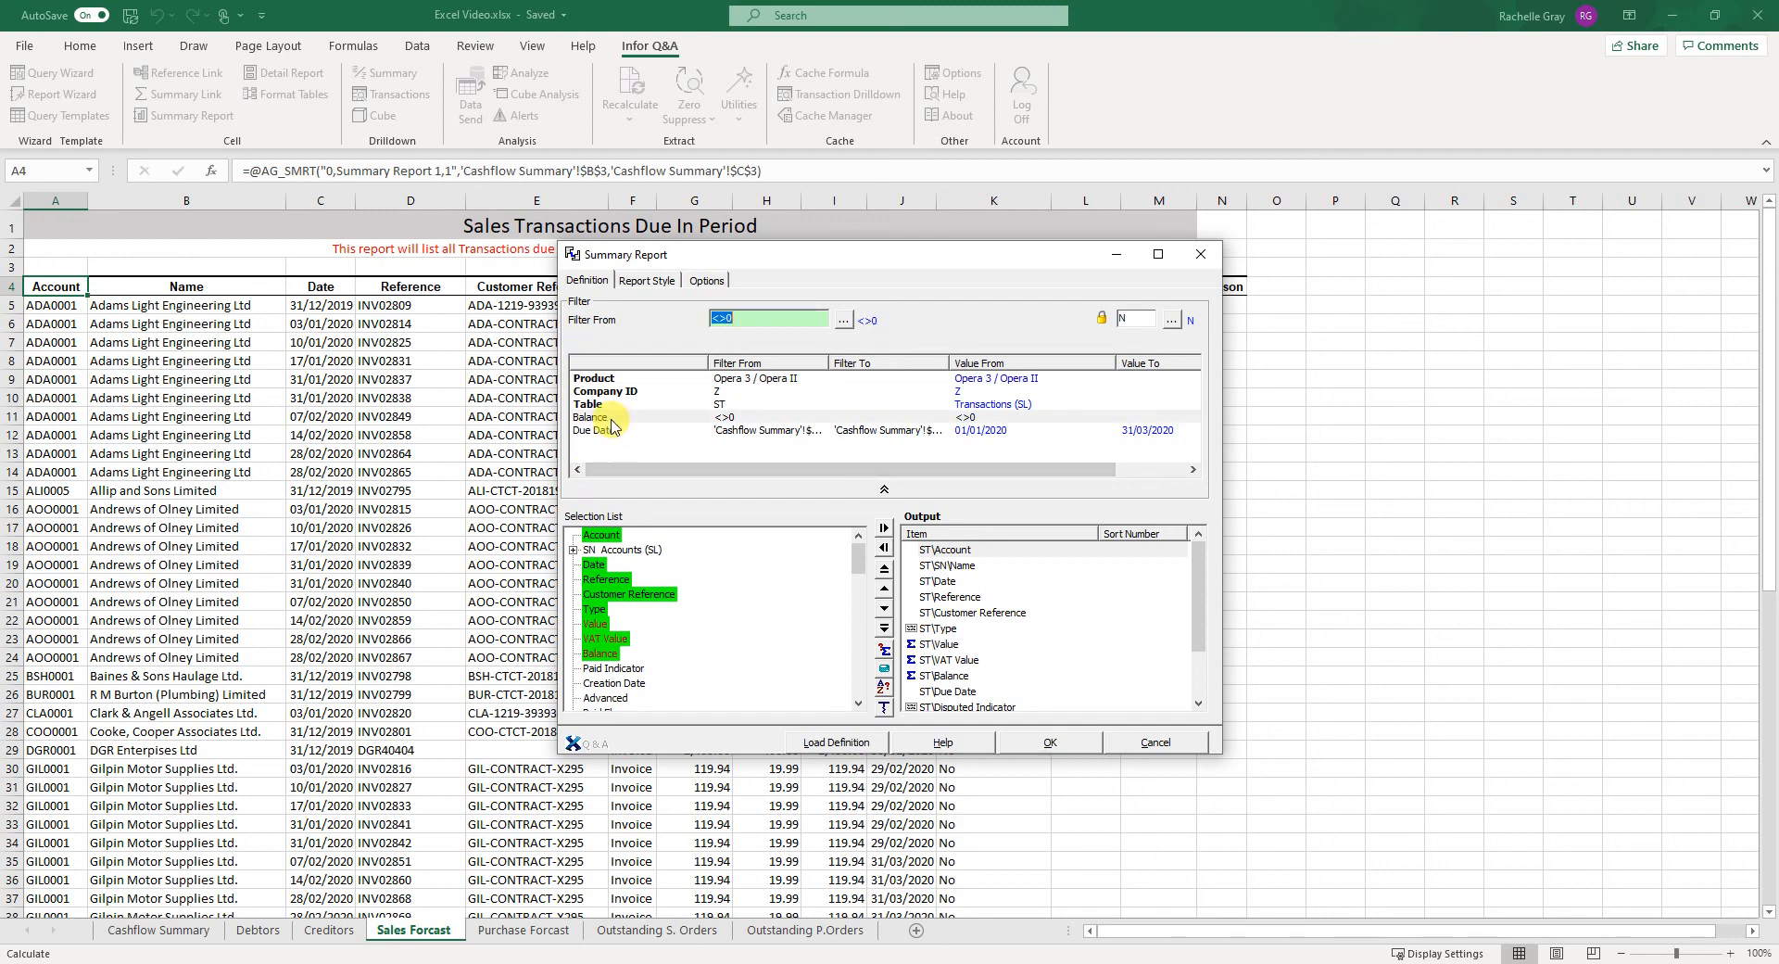
left_click(641, 406)
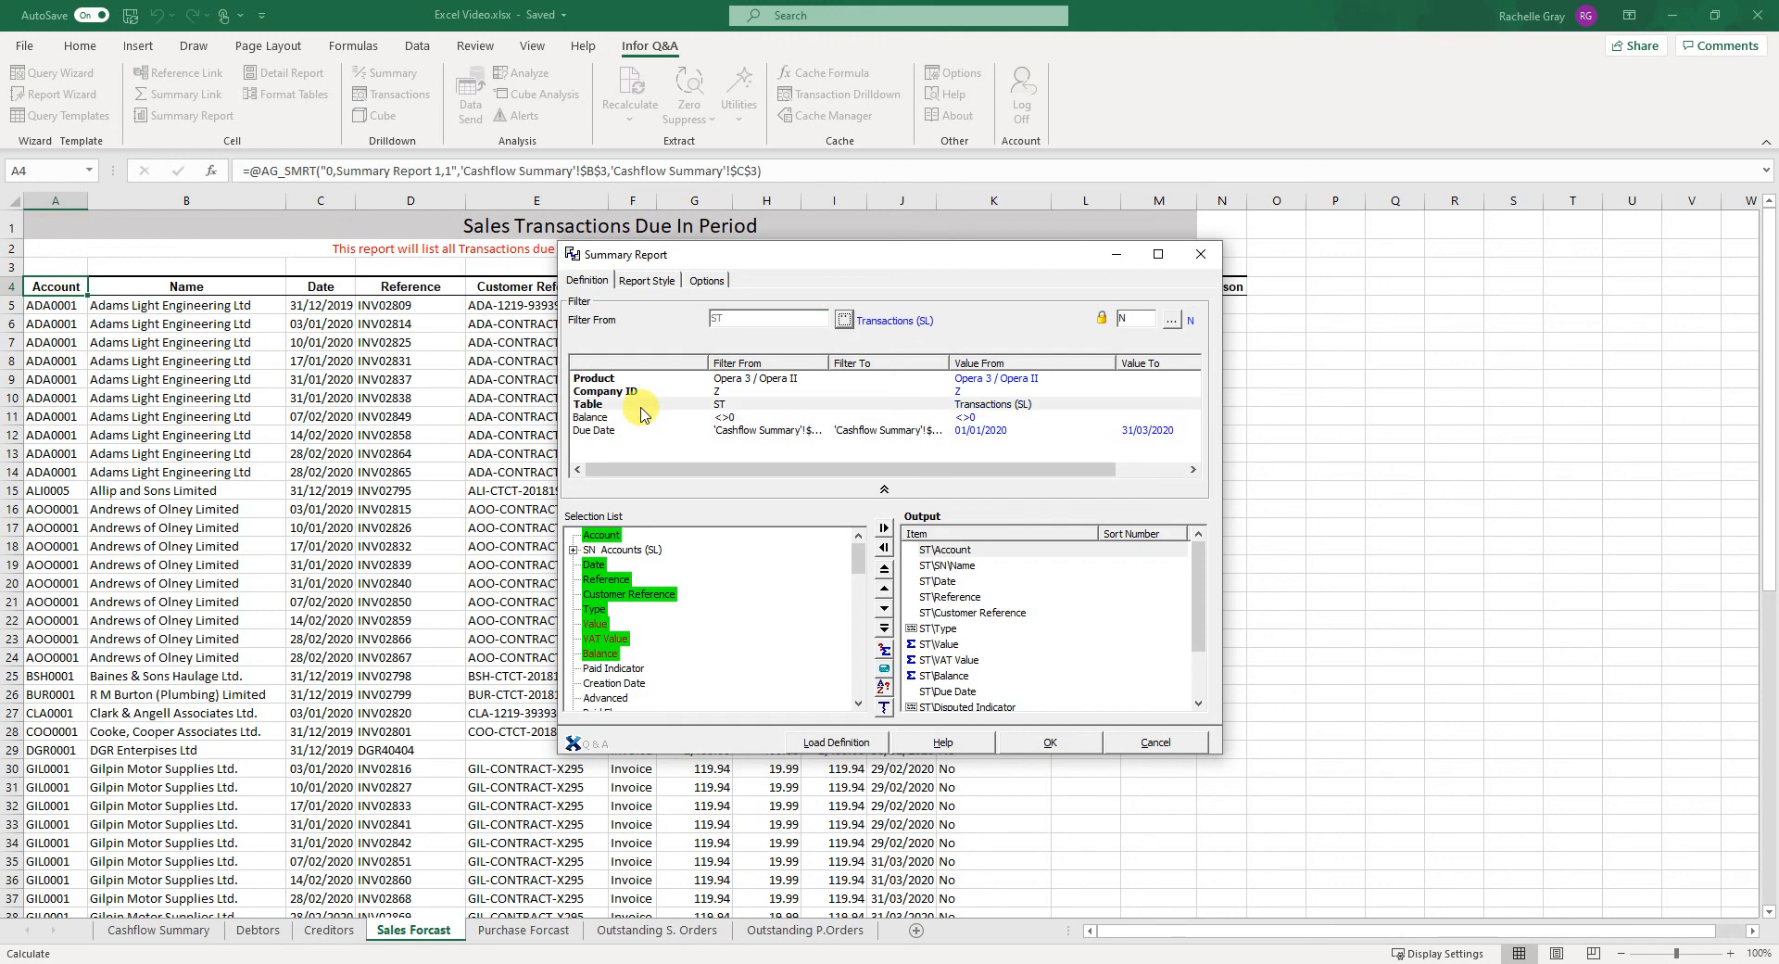
left_click(638, 421)
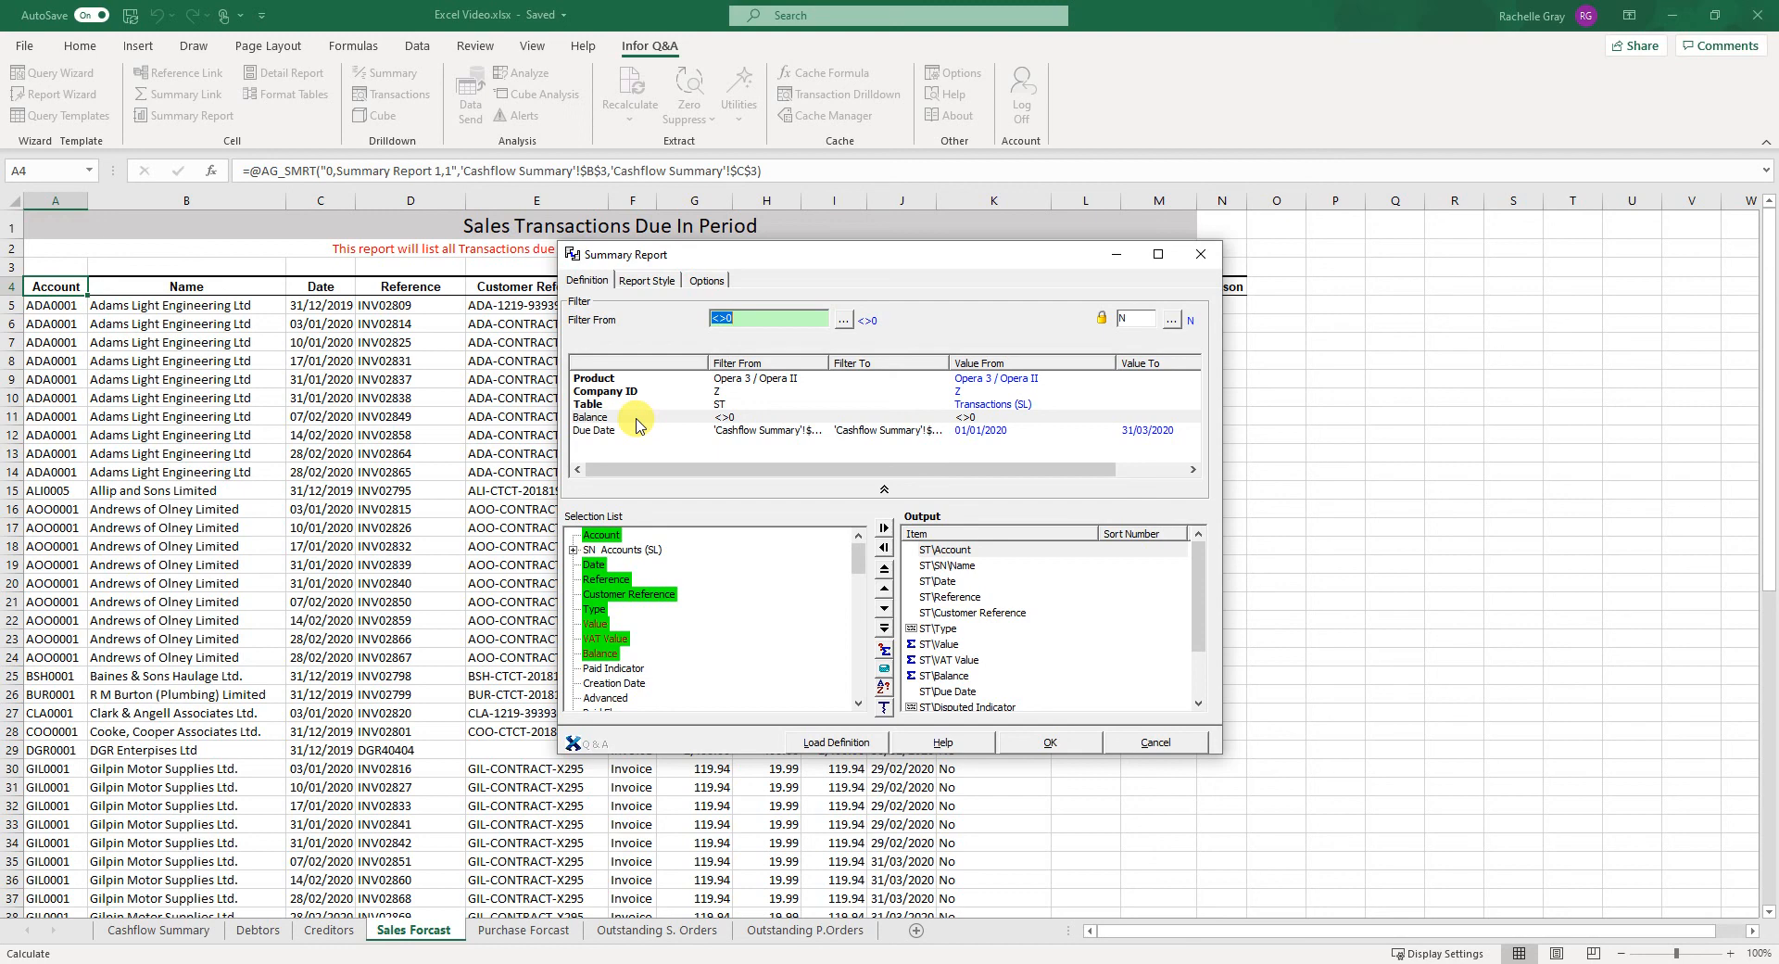
left_click(637, 432)
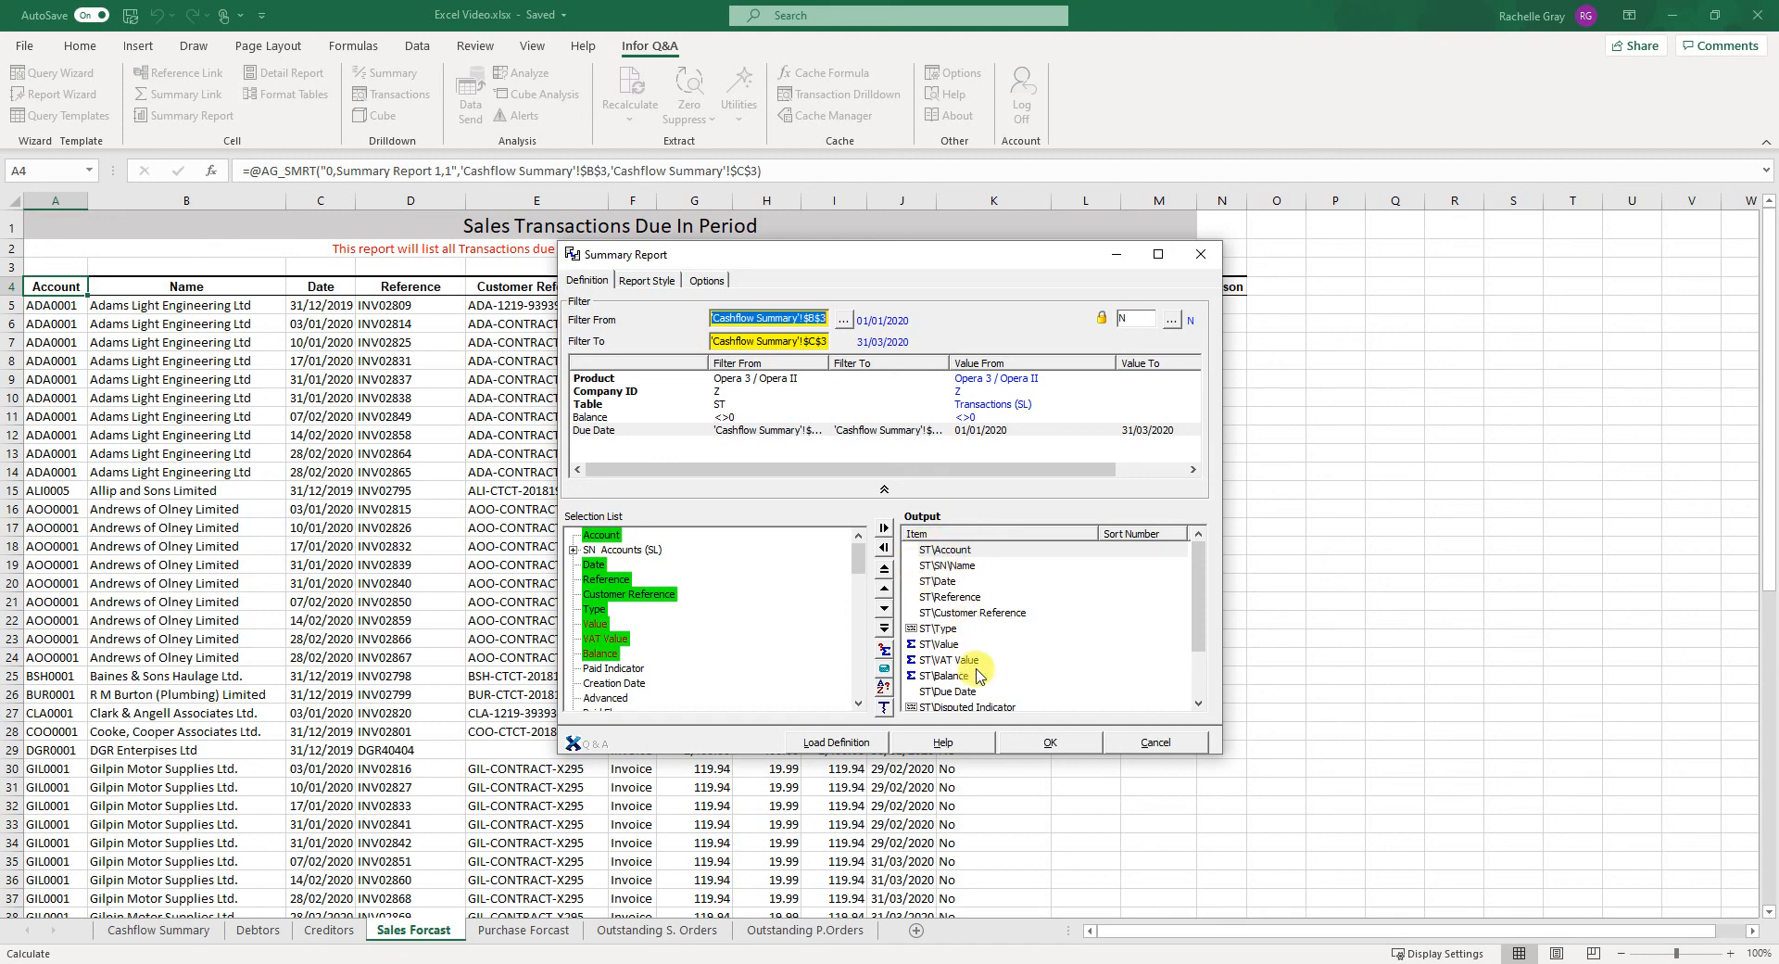
- Compare the report's output list with the Disputed Indicator, Disp. Date, Disputed By and Reason columns, and close the definition without saving
left_click_drag(886, 260, 1130, 436)
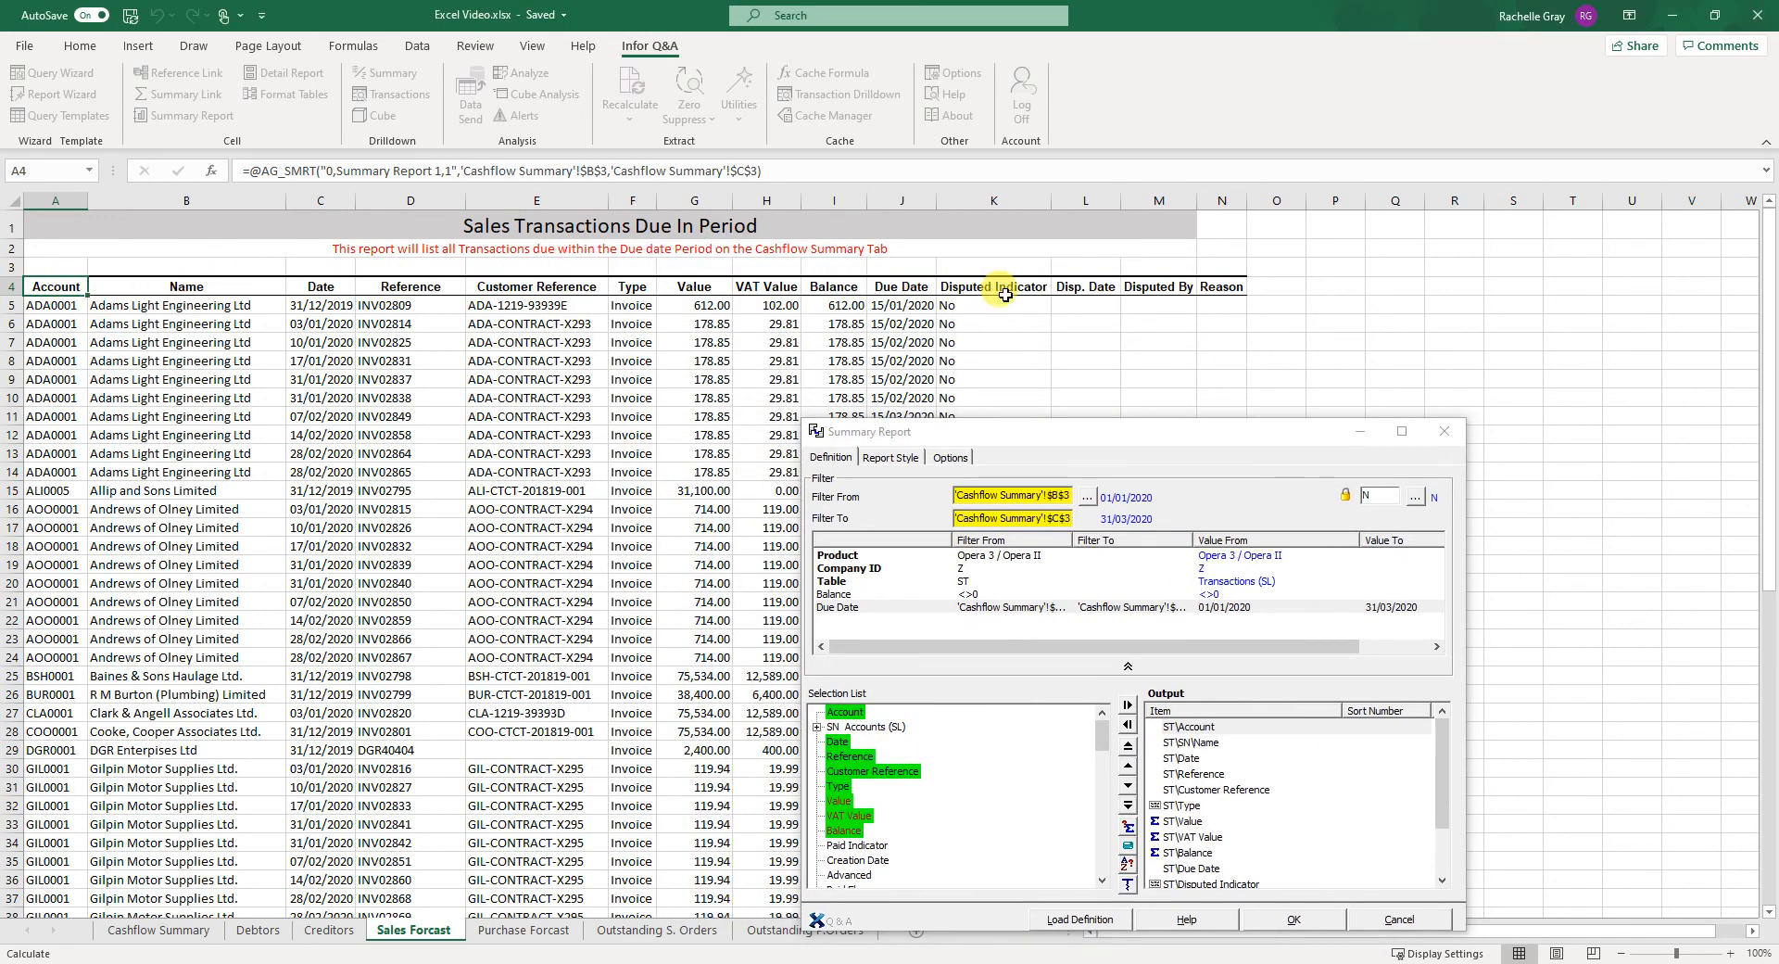
left_click(1122, 477)
left_click_drag(1104, 418, 1364, 321)
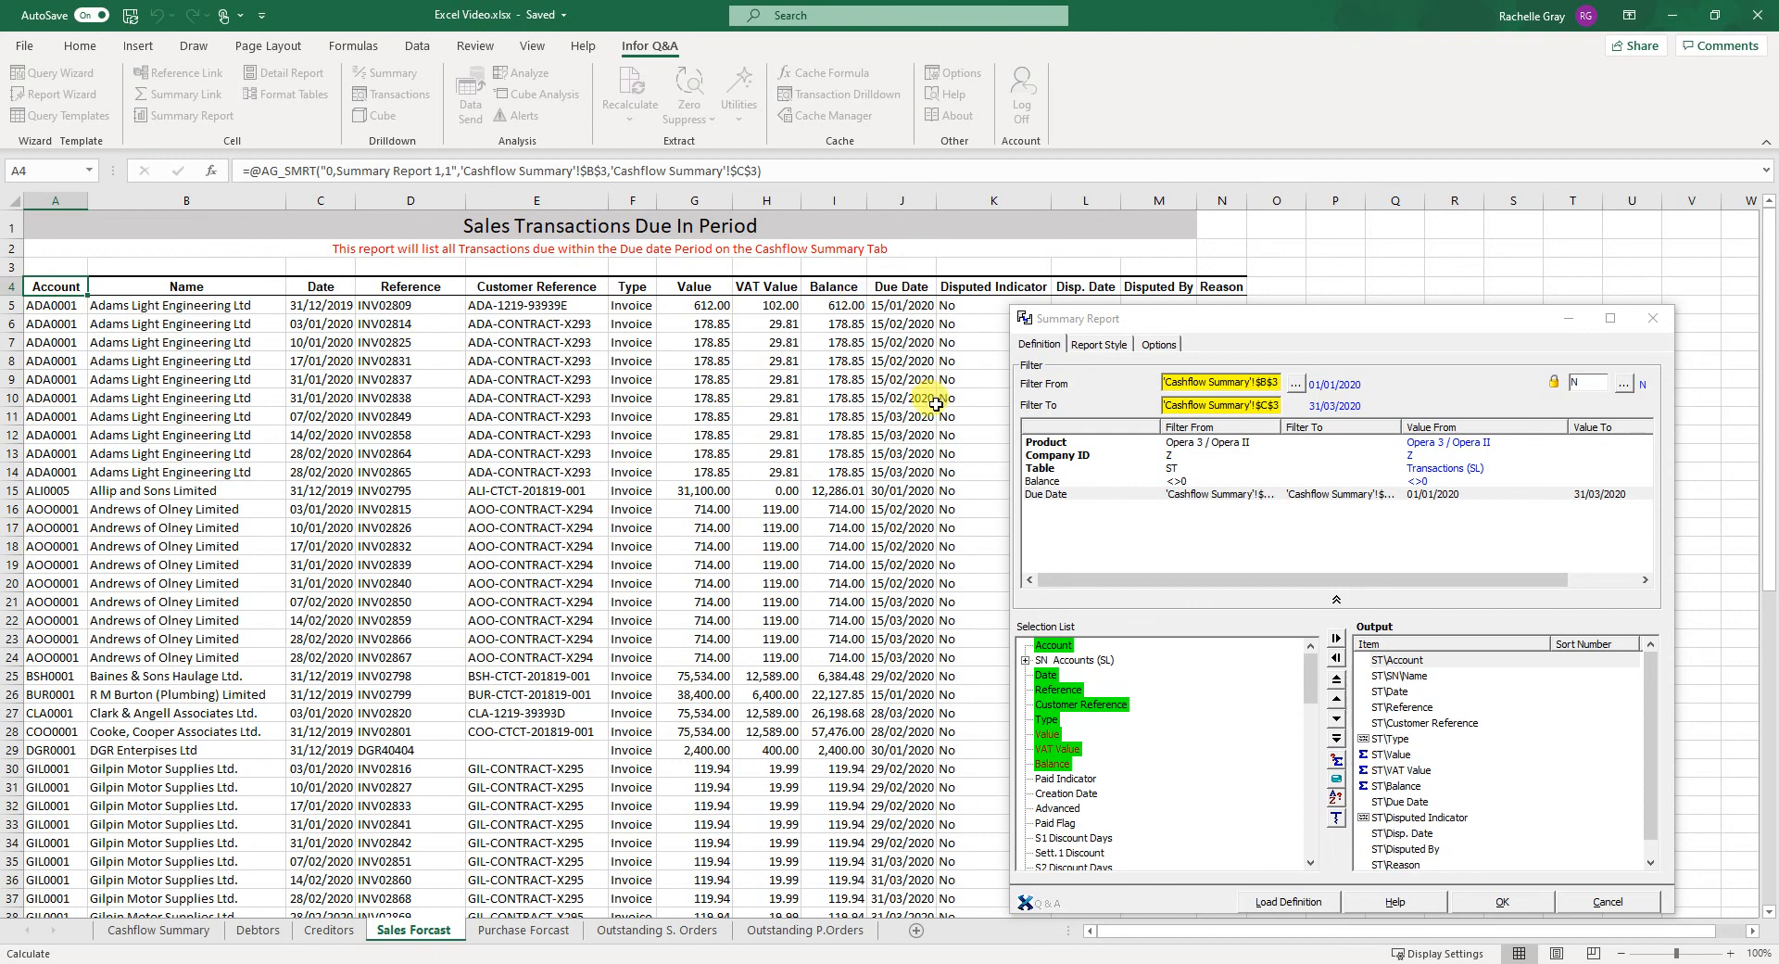
left_click(979, 292)
left_click(1089, 287)
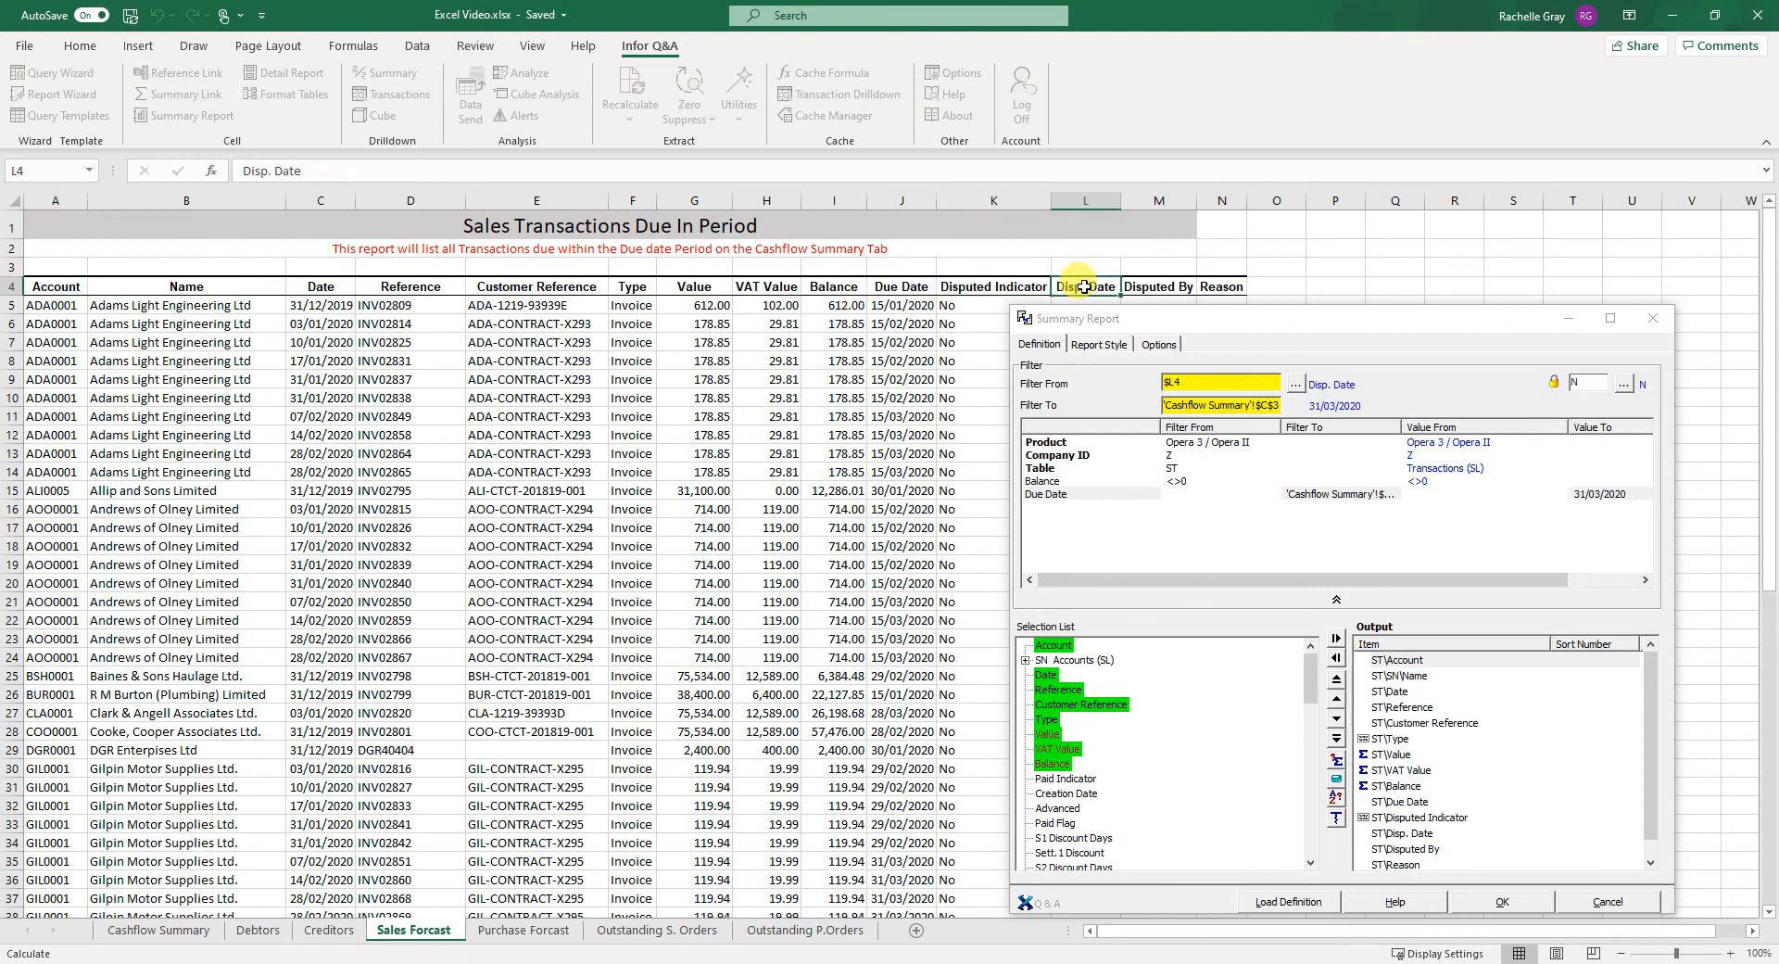
left_click(1148, 287)
left_click(1210, 284)
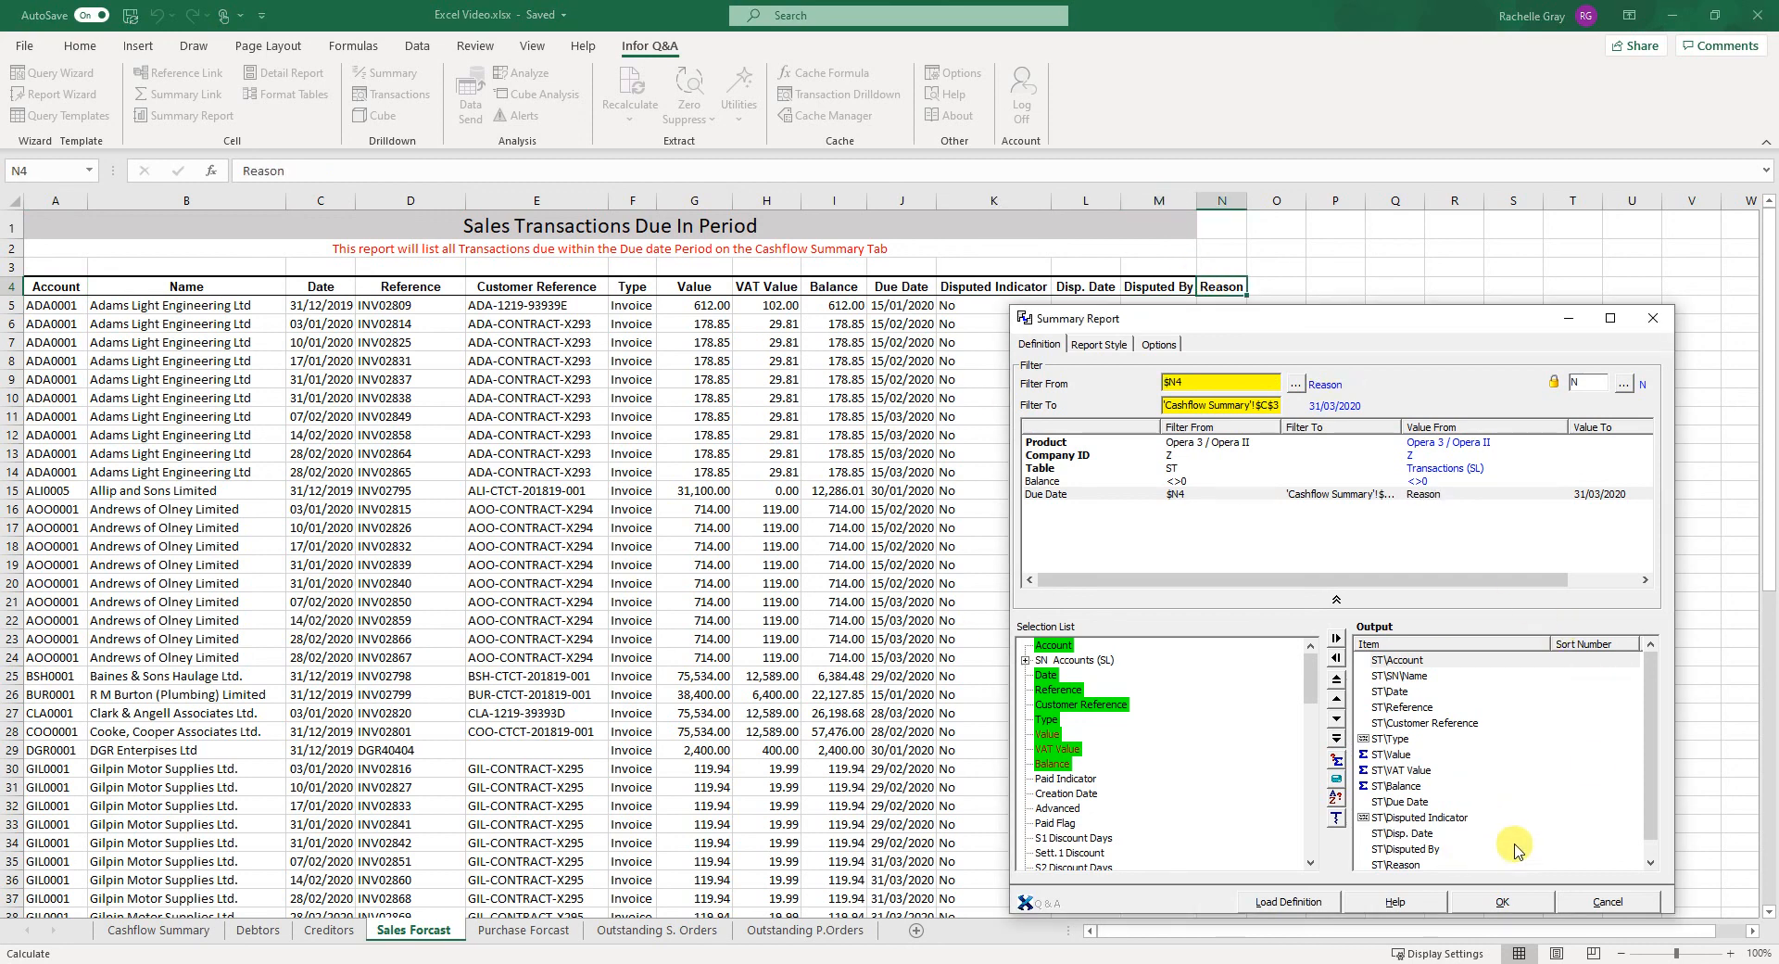
left_click(1605, 902)
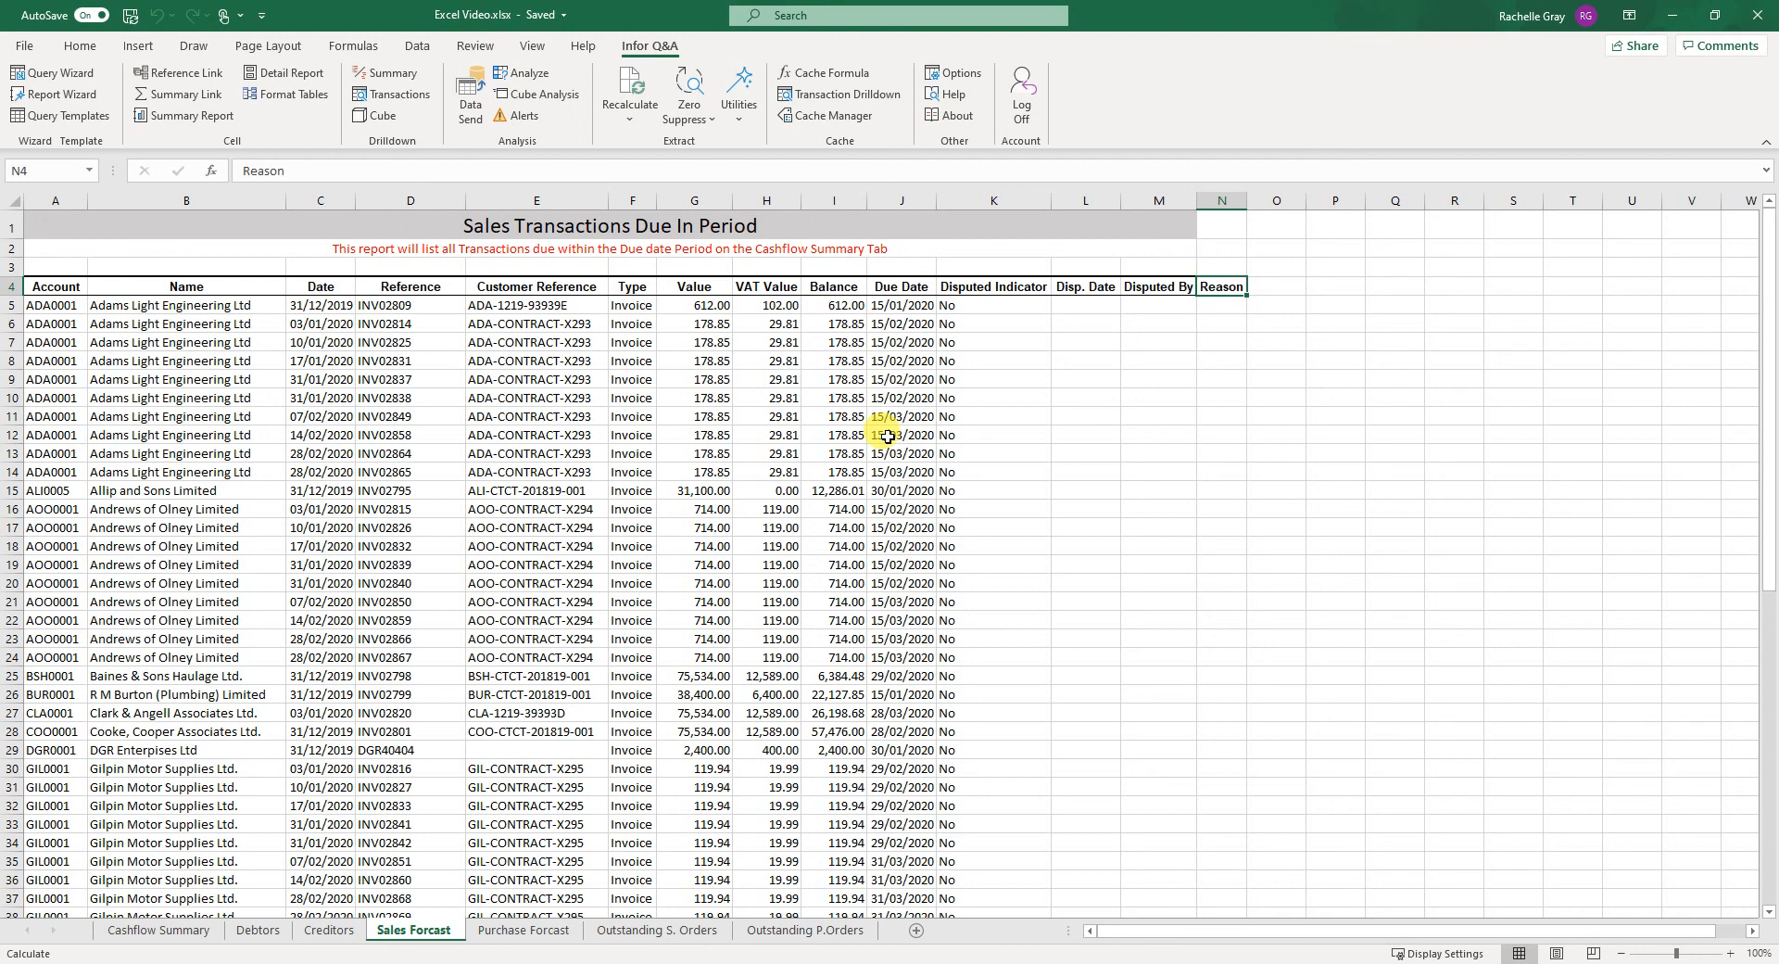
- Set the date range in Cashflow Summary cells B3 and C3 to 01/04/2020 and 31/05/2020
left_click(159, 929)
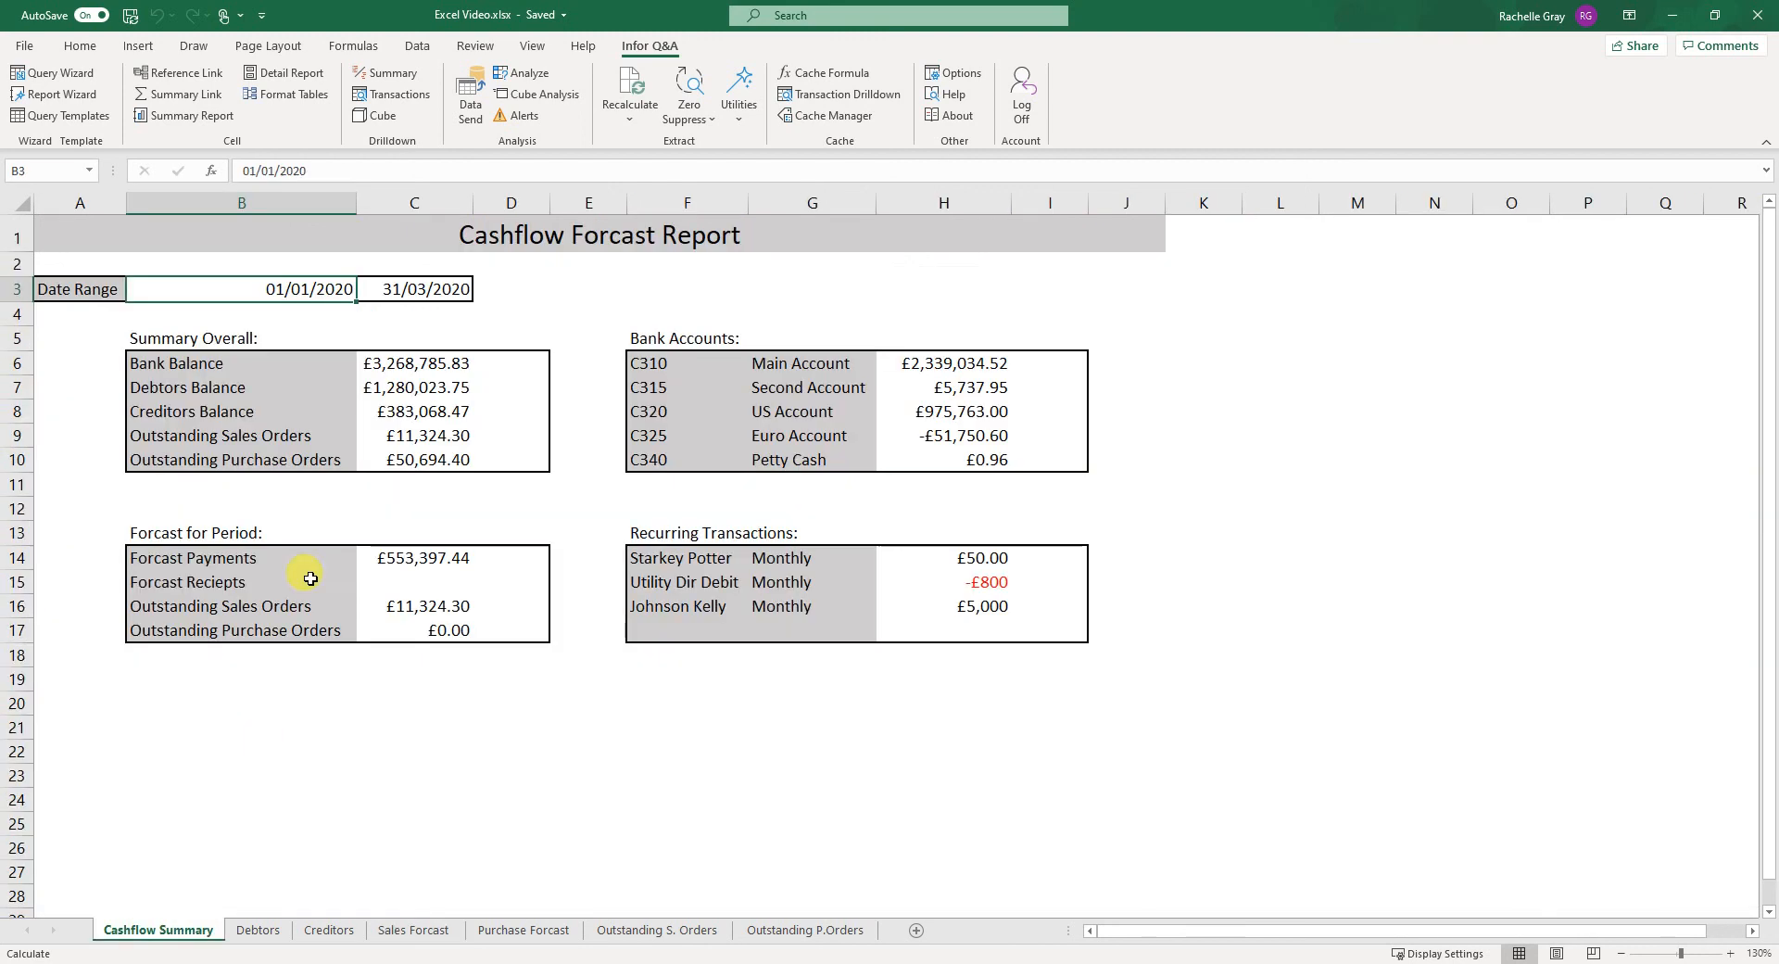
left_click(345, 171)
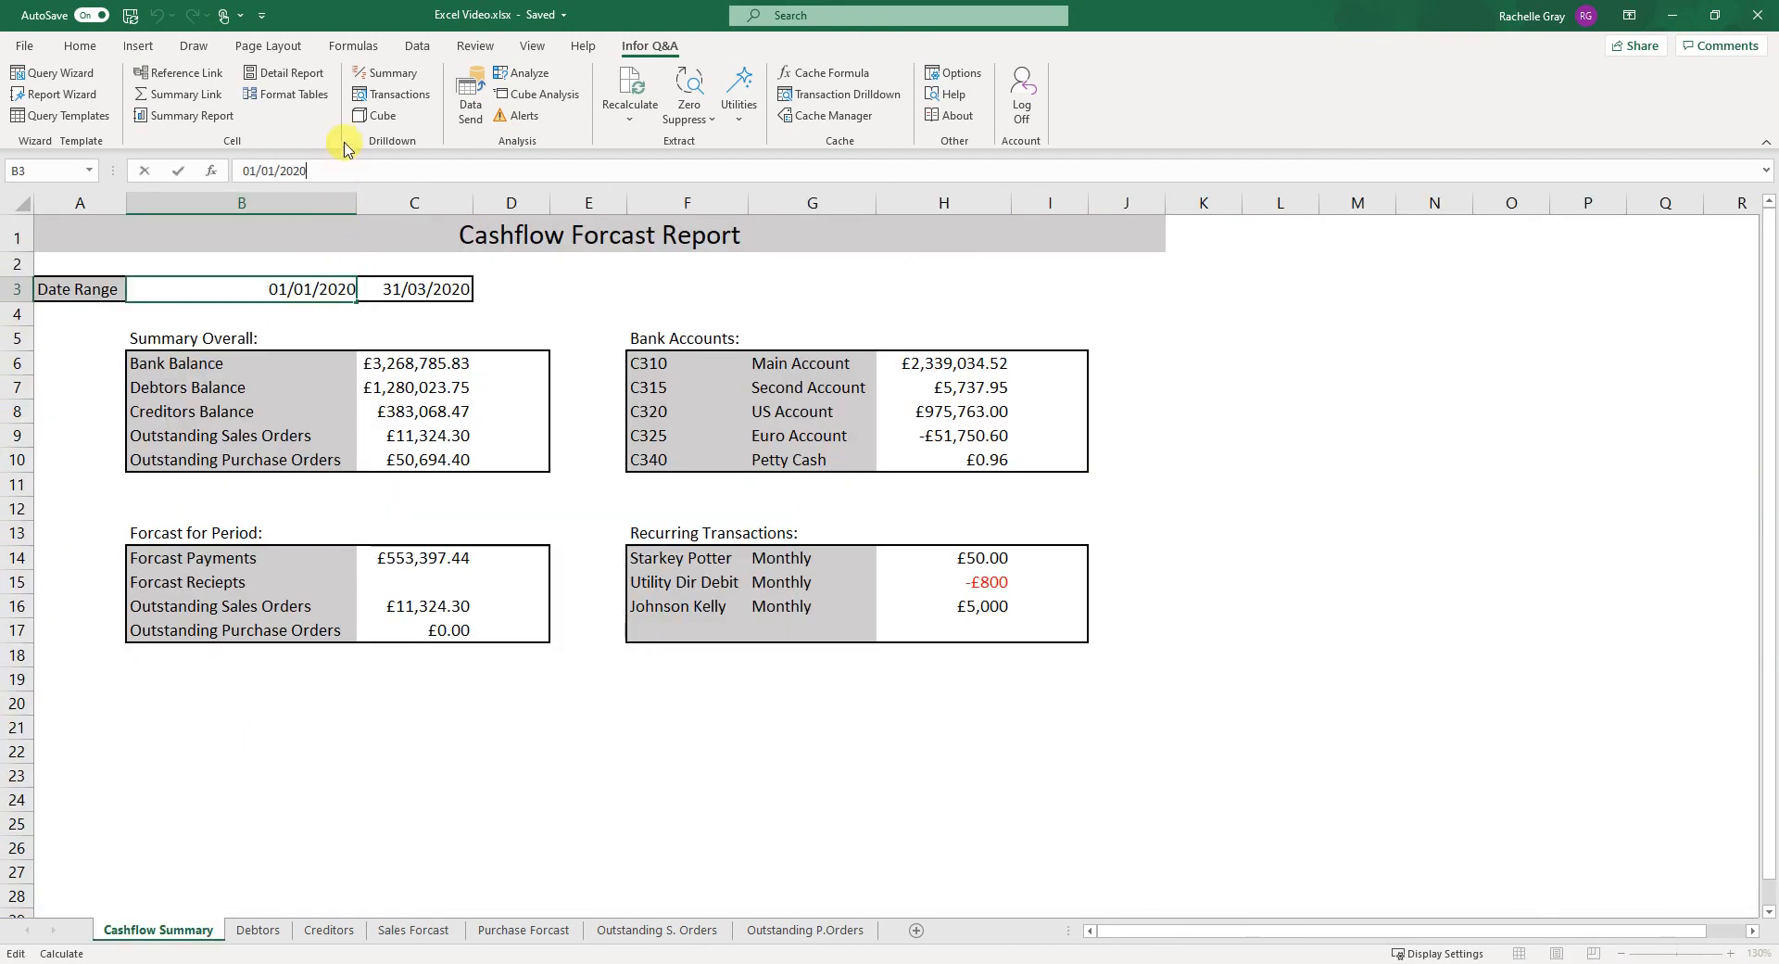
left_click(276, 170)
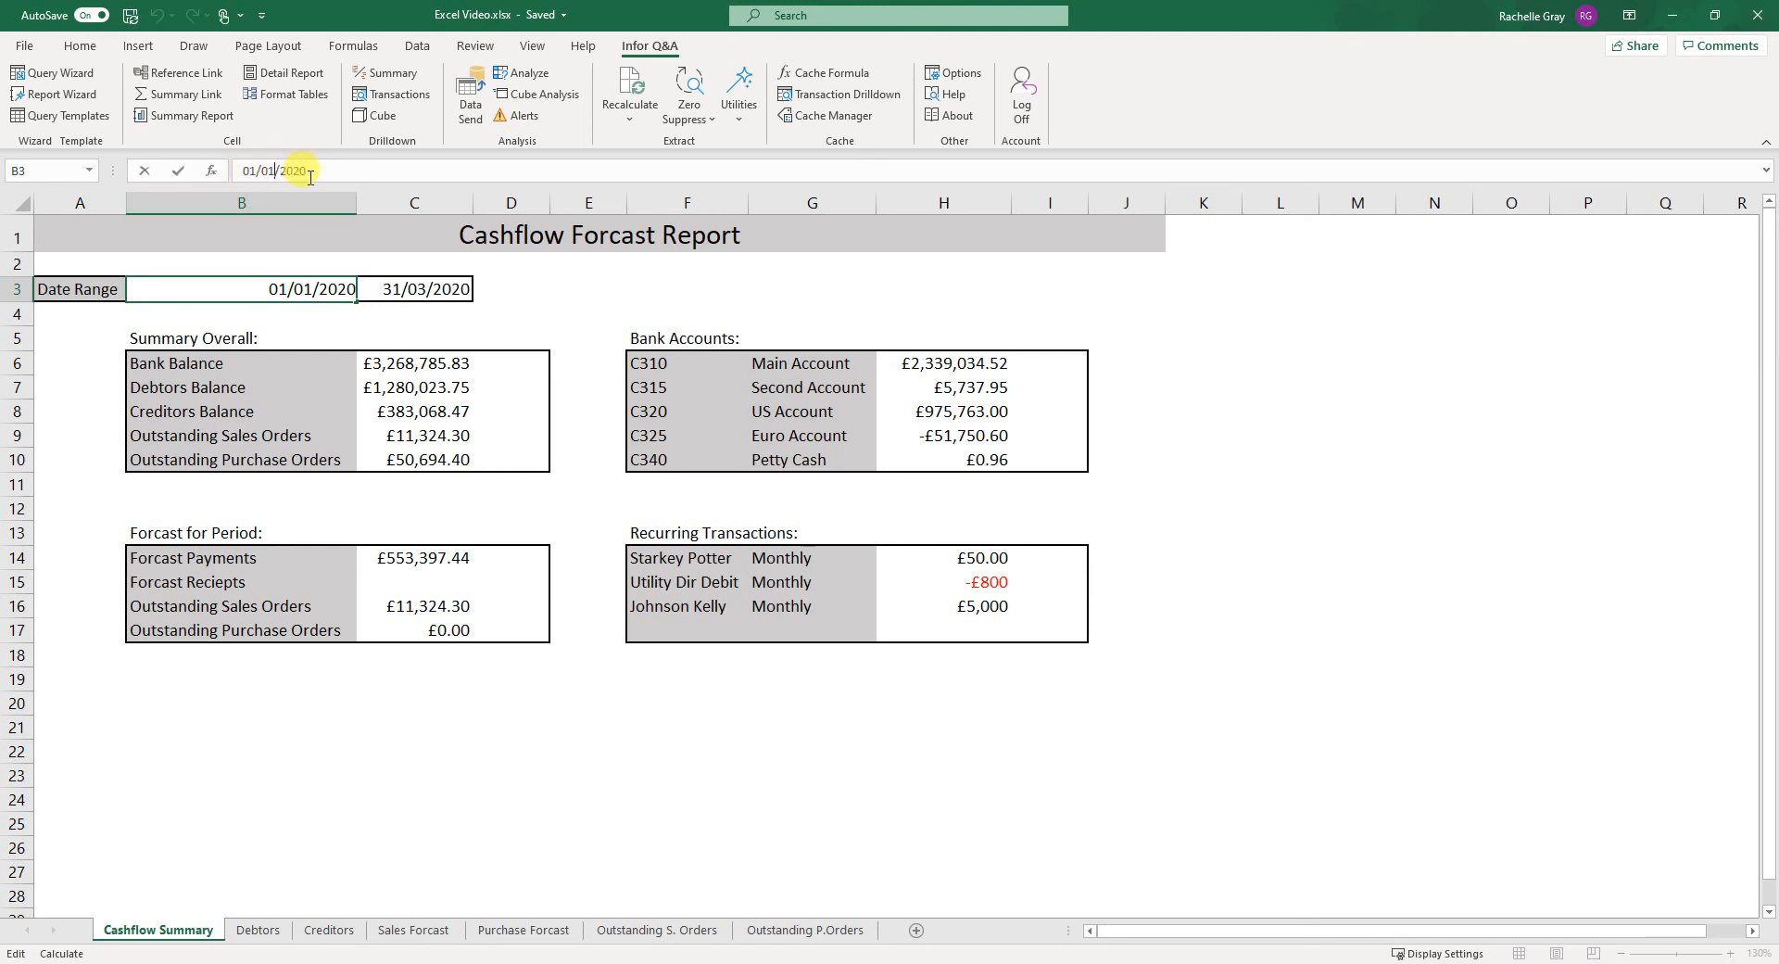
key("BackSpace")
type("4")
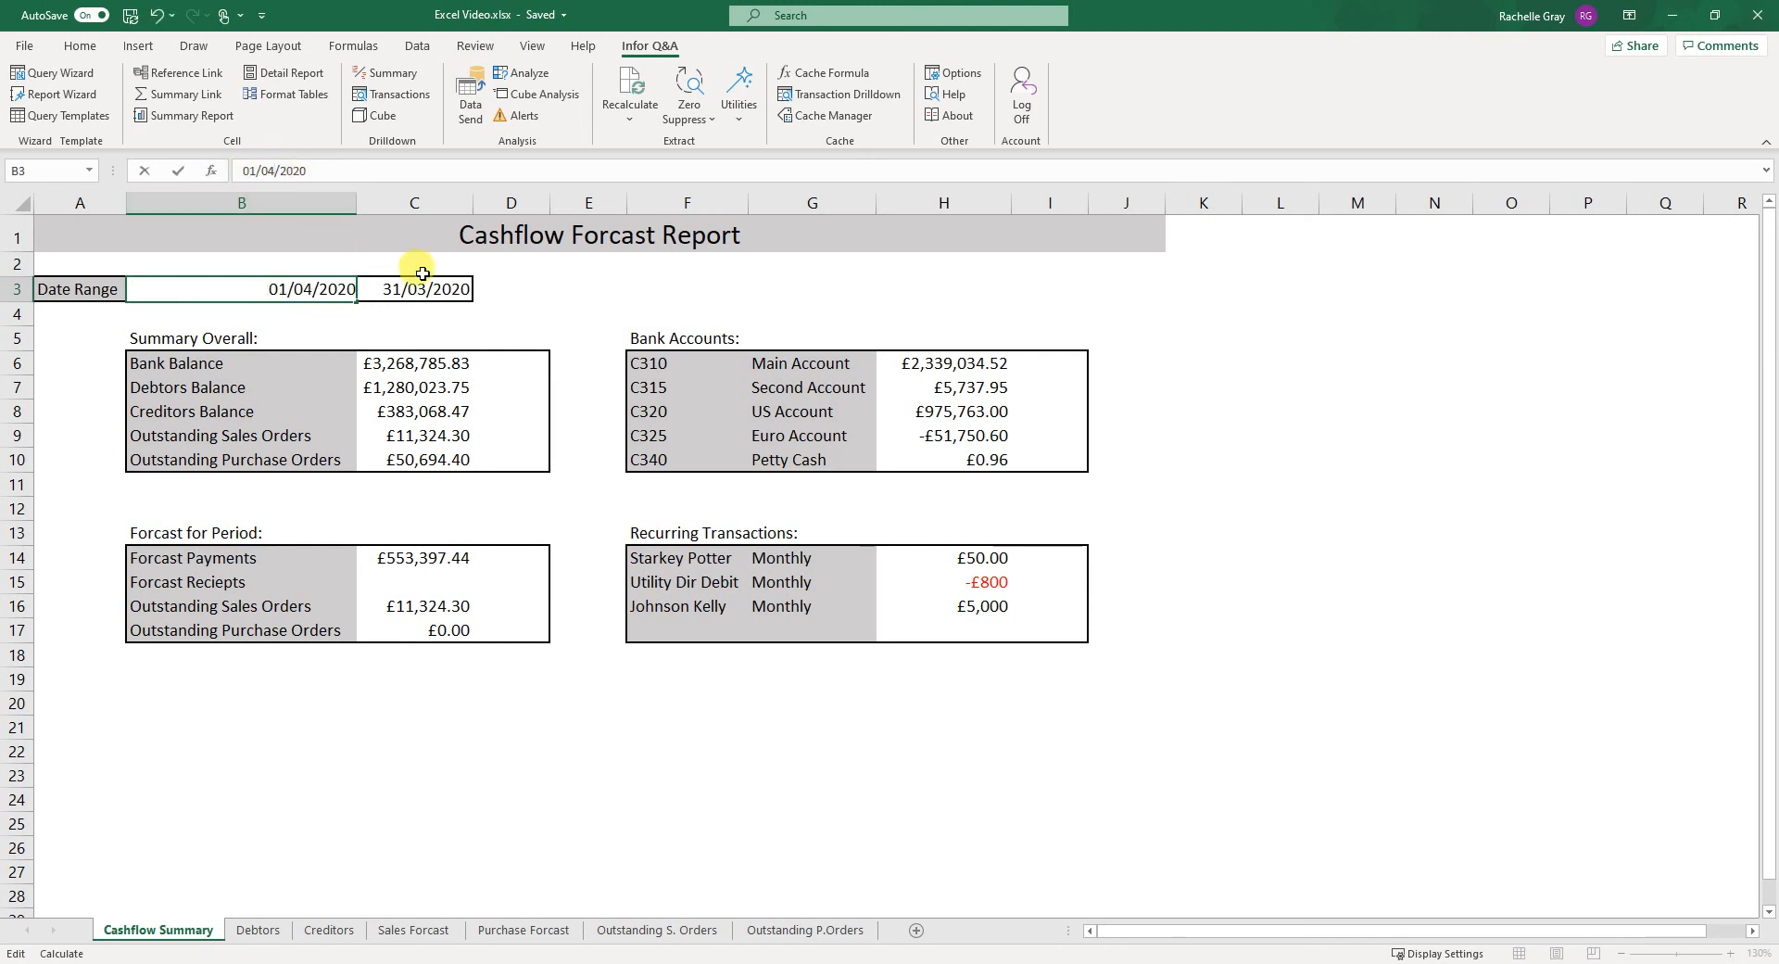
left_click(408, 289)
left_click(273, 171)
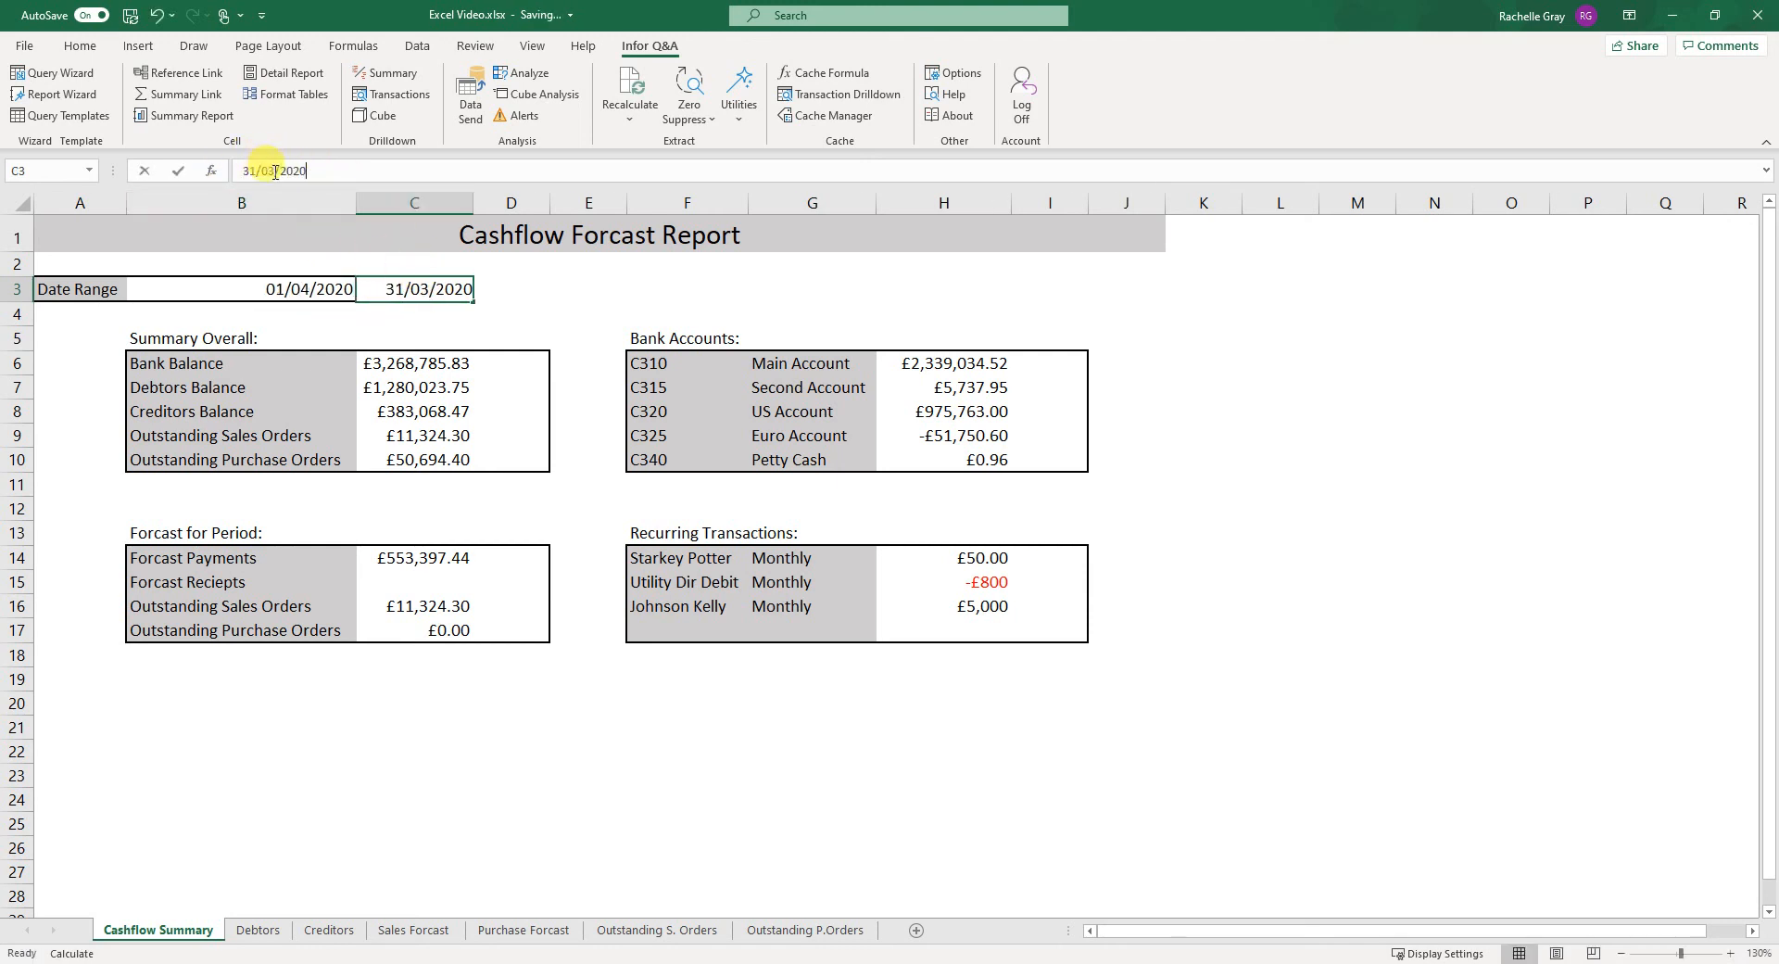
key("BackSpace")
type("5")
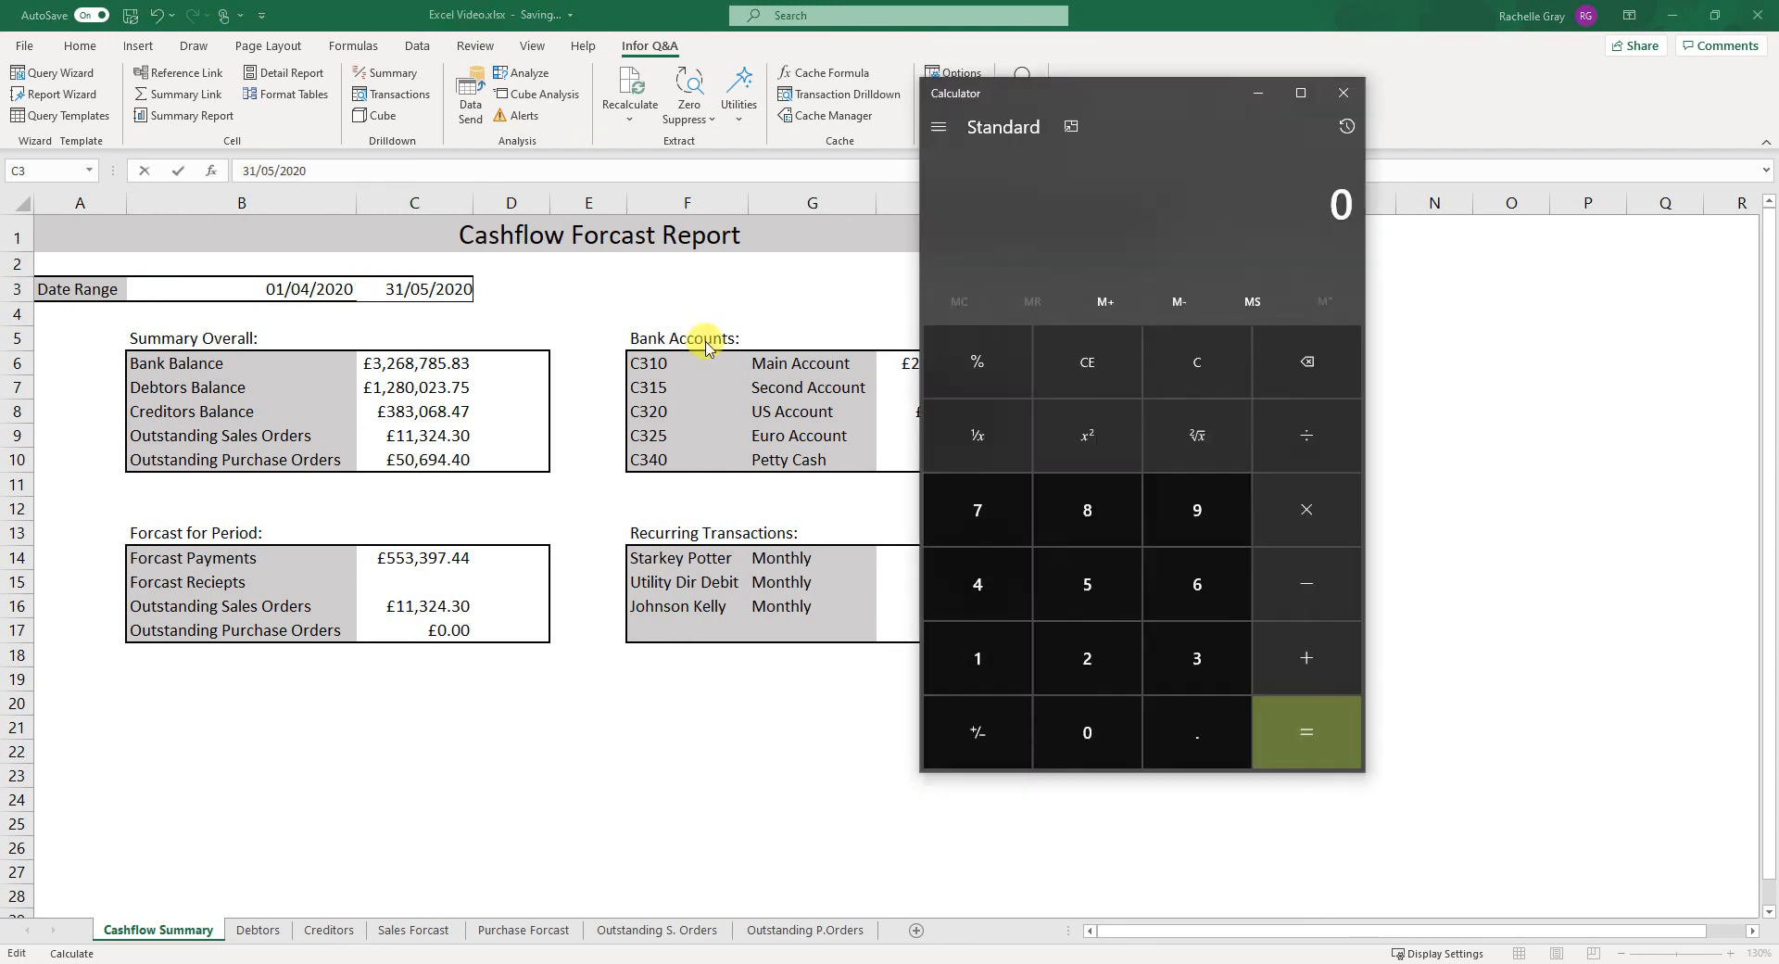
left_click(500, 310)
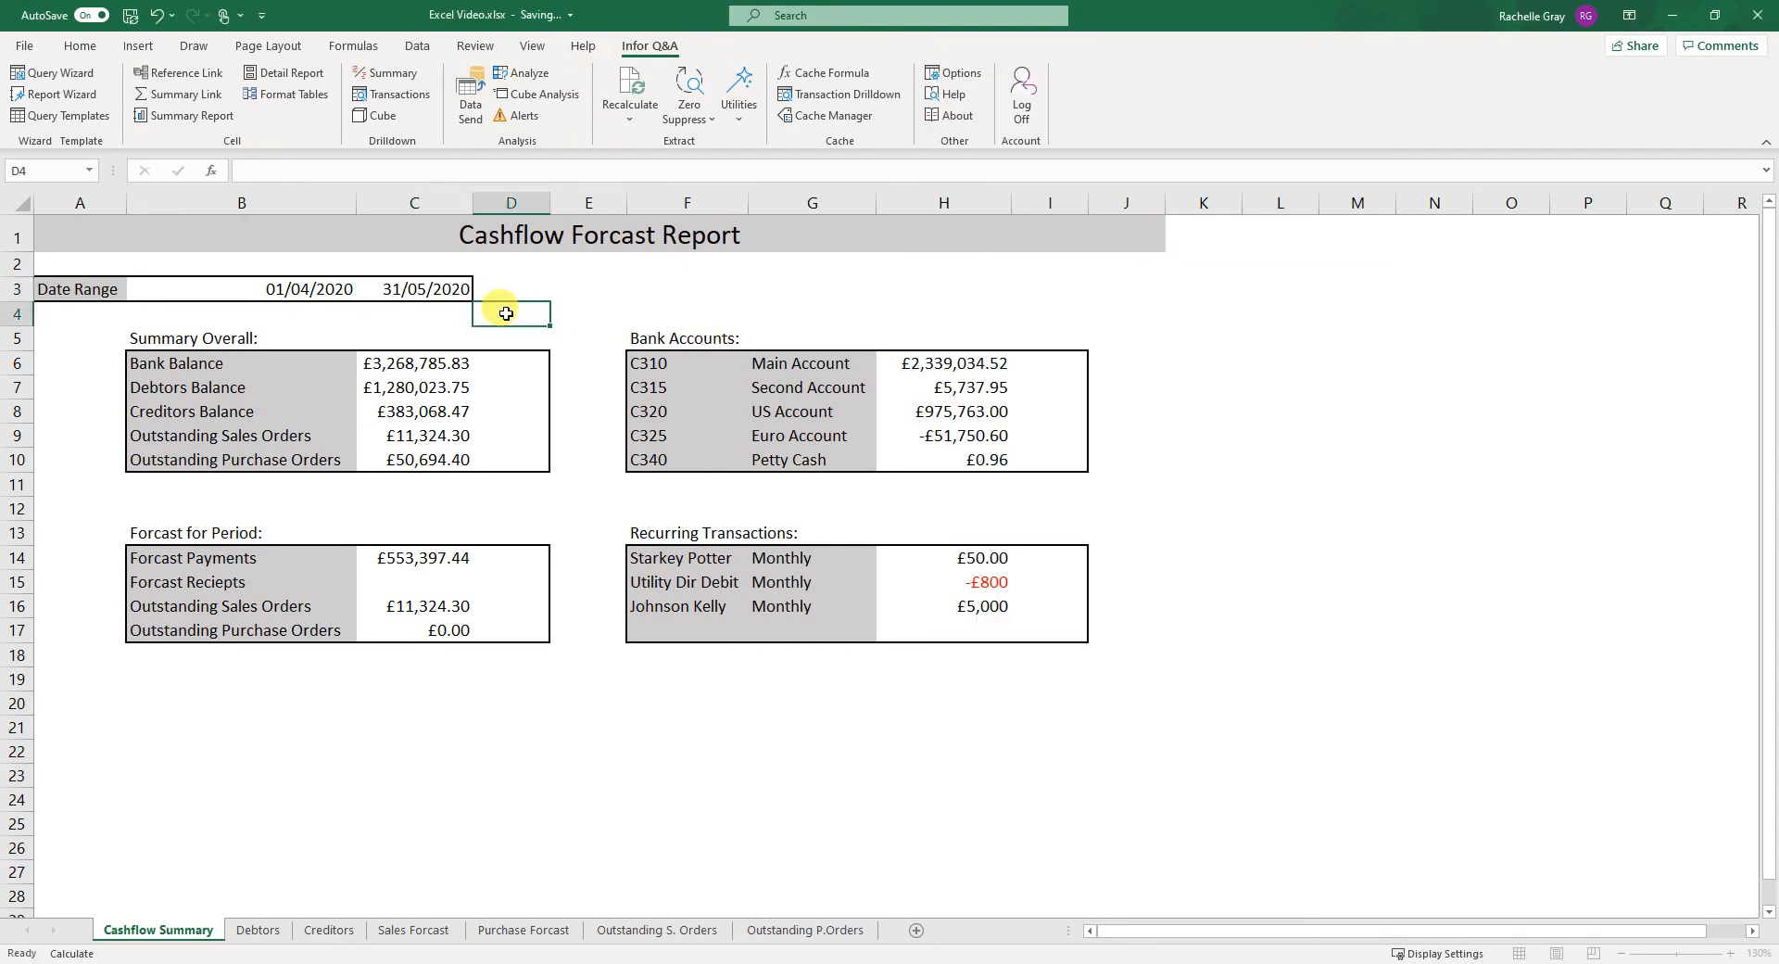
- Recalculate the Cashflow Summary worksheet, and recalculate the workbook from the Sales Forcast sheet to refresh its report
left_click(630, 100)
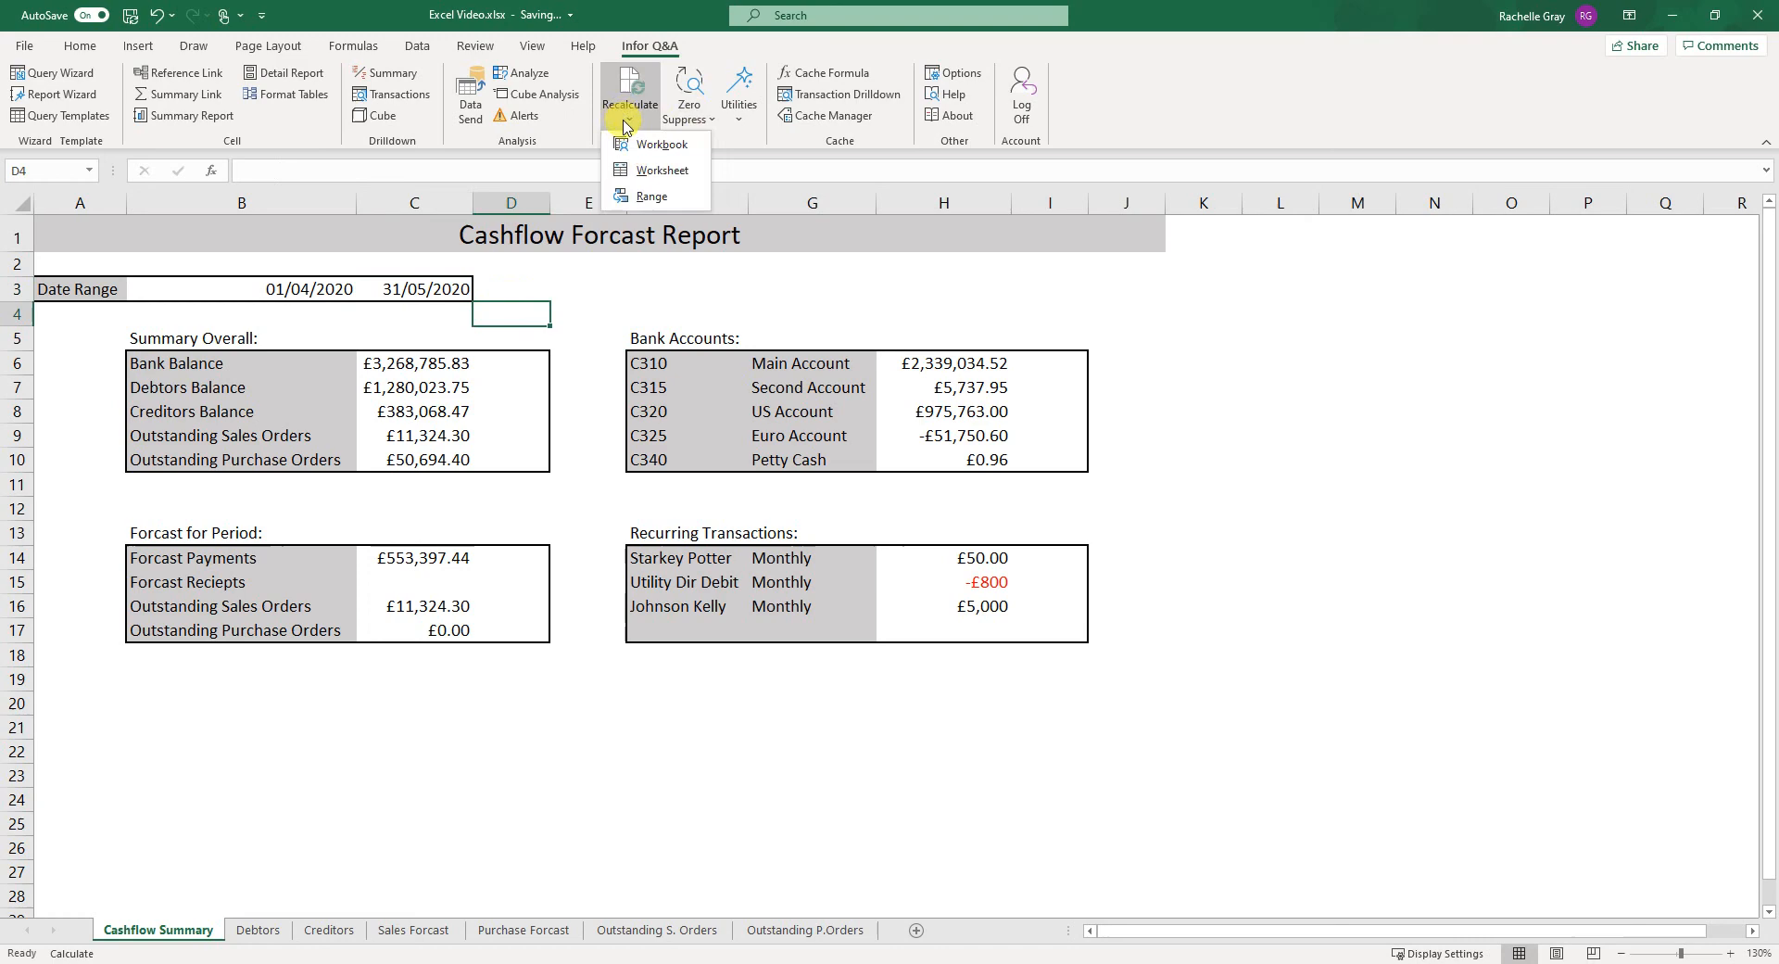
left_click(650, 170)
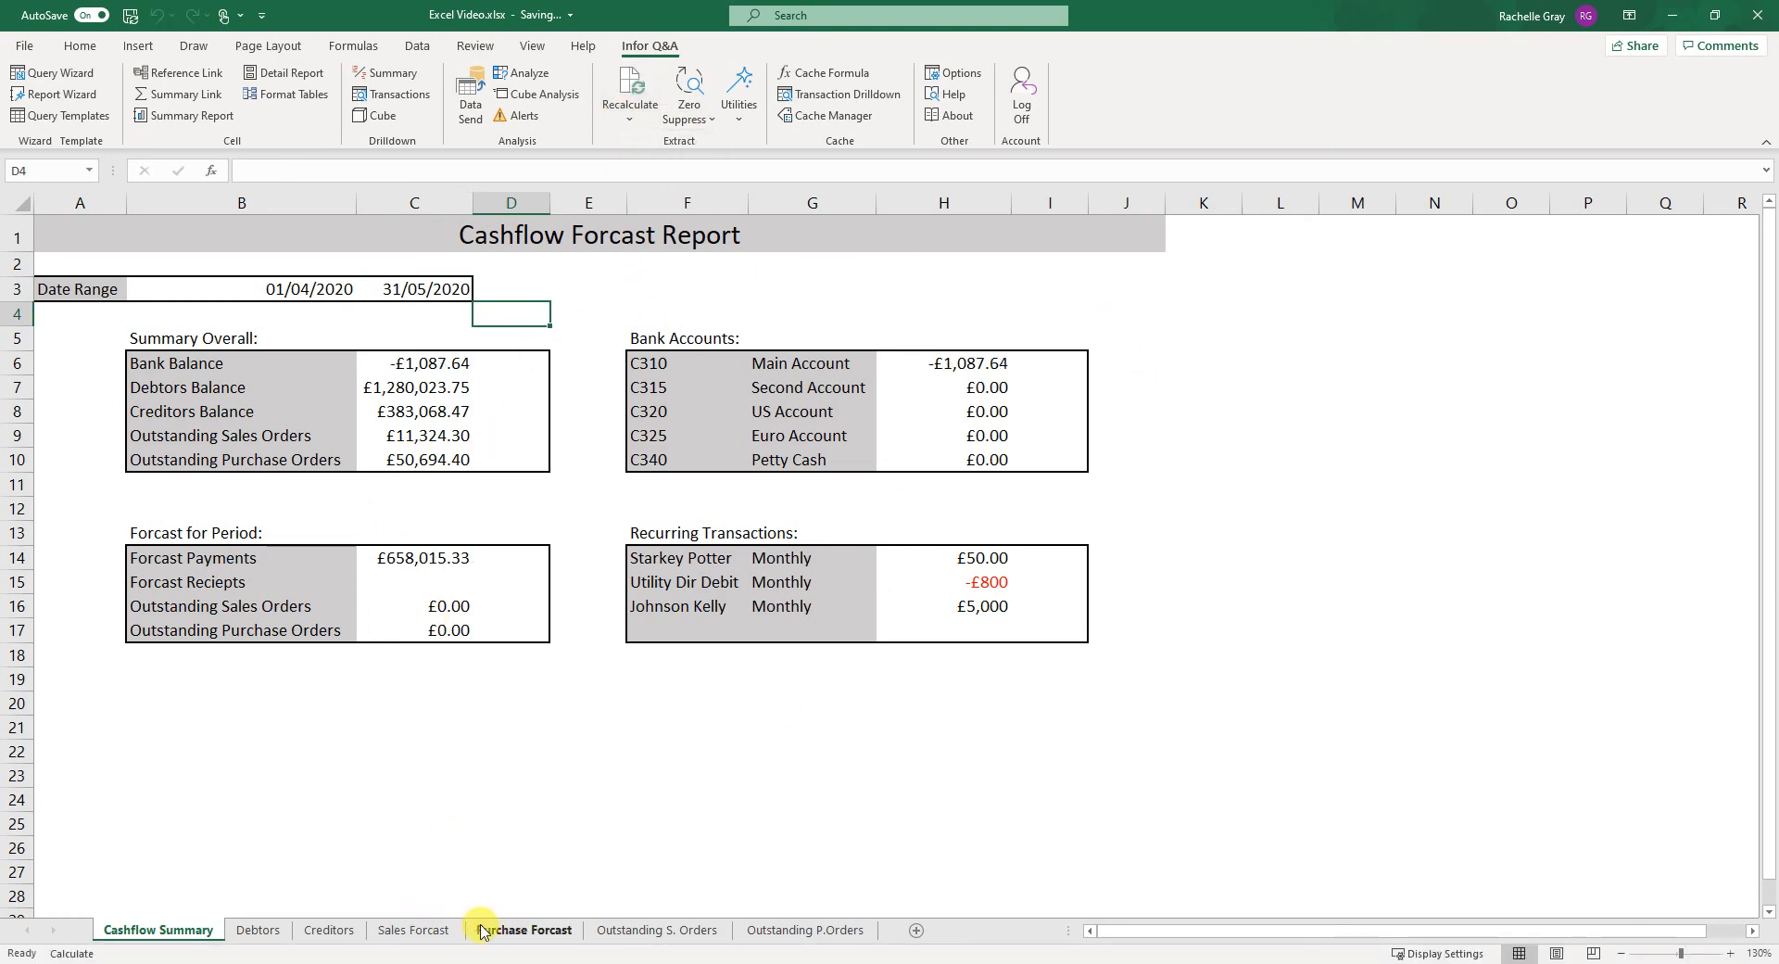
left_click(414, 929)
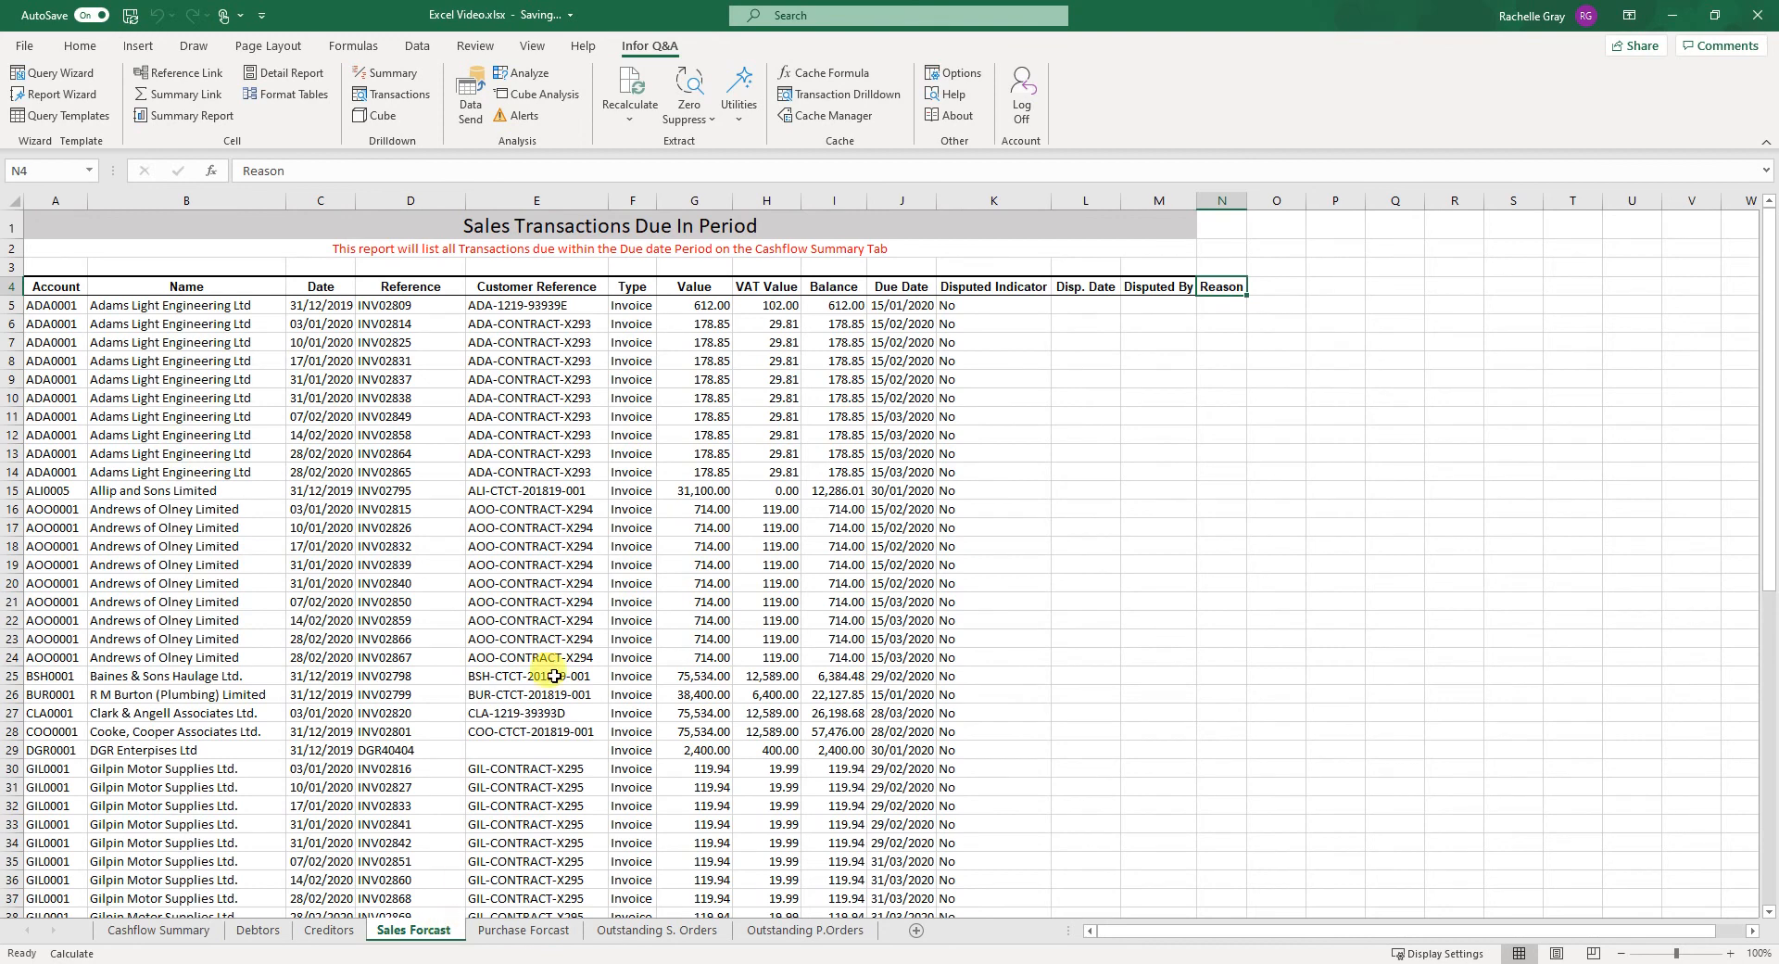
left_click(630, 100)
left_click(663, 145)
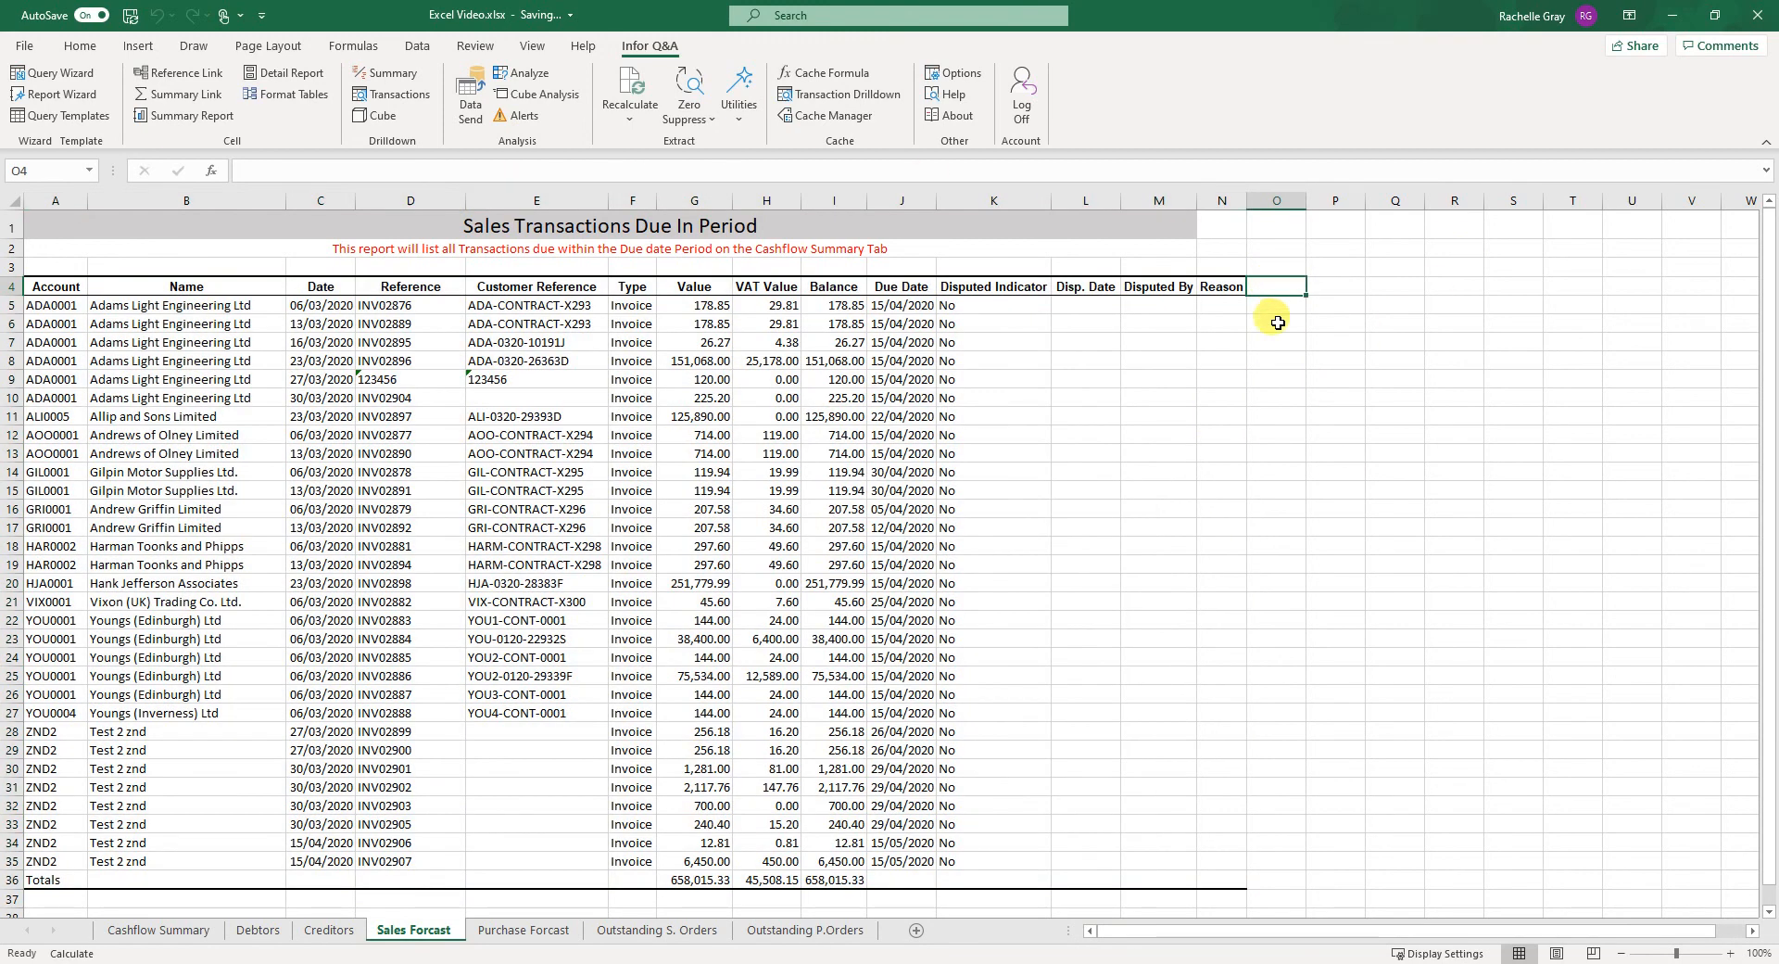
- Check the Disp. Date, Disputed By and Reason columns of the refreshed Sales Forcast report
left_click(1268, 286)
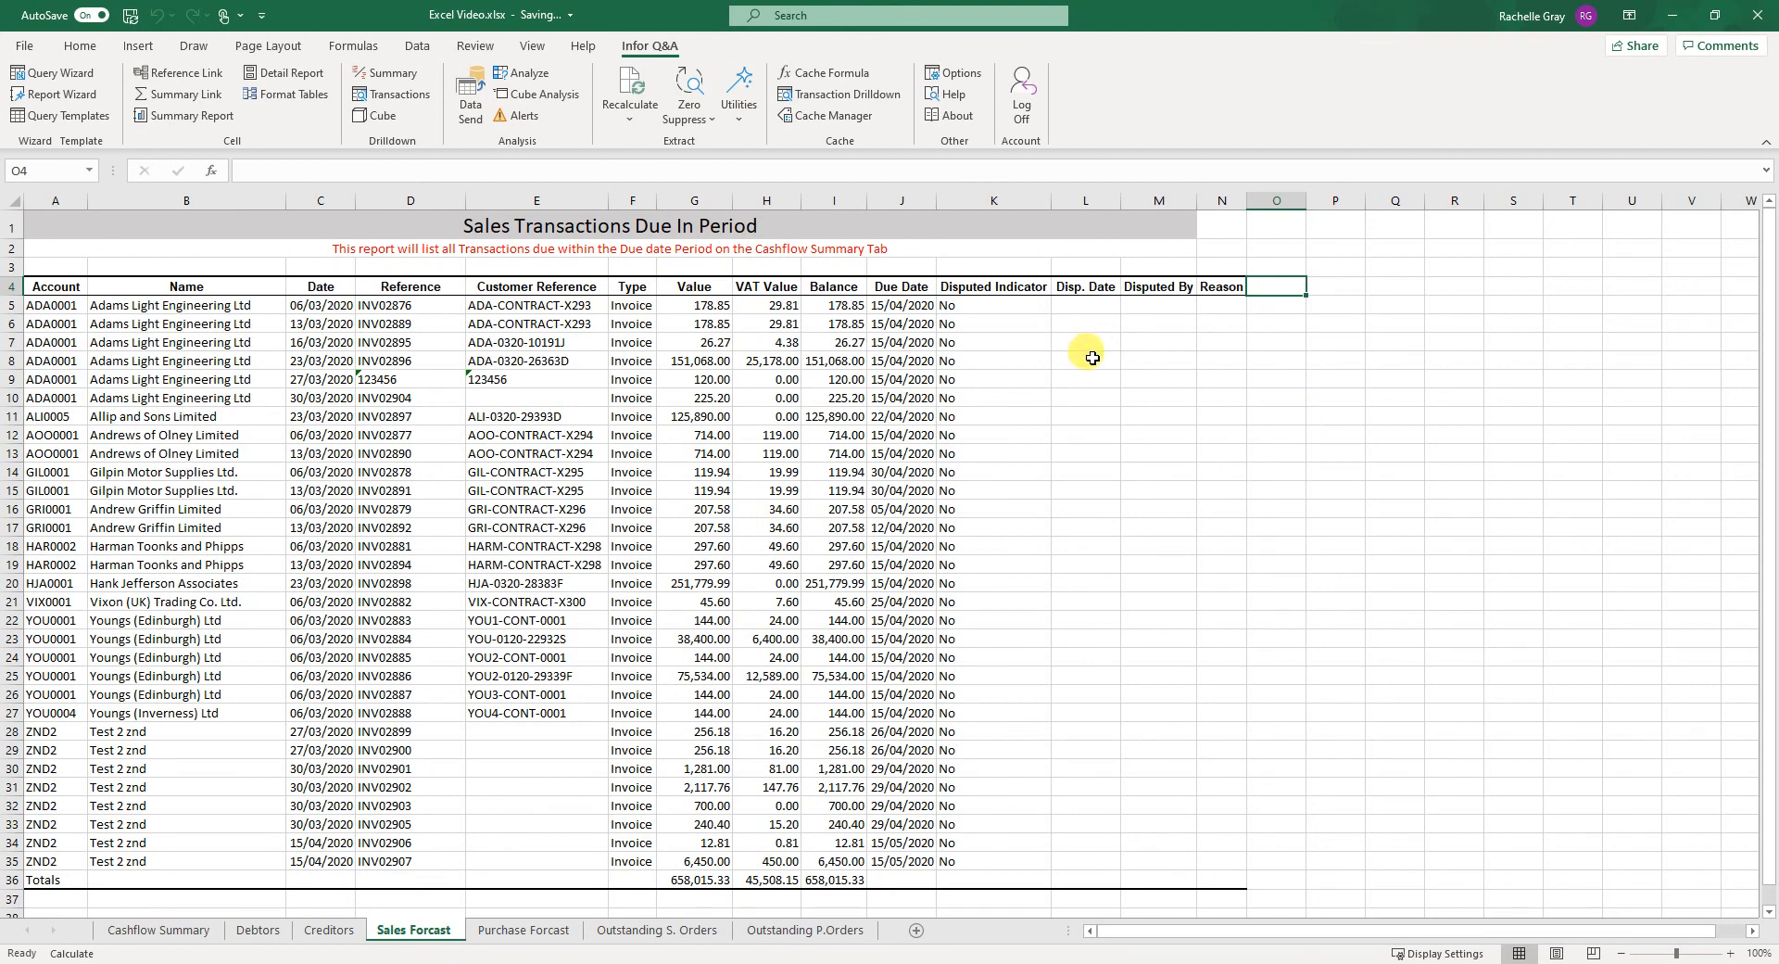
left_click(1105, 302)
left_click(1148, 301)
left_click(1221, 304)
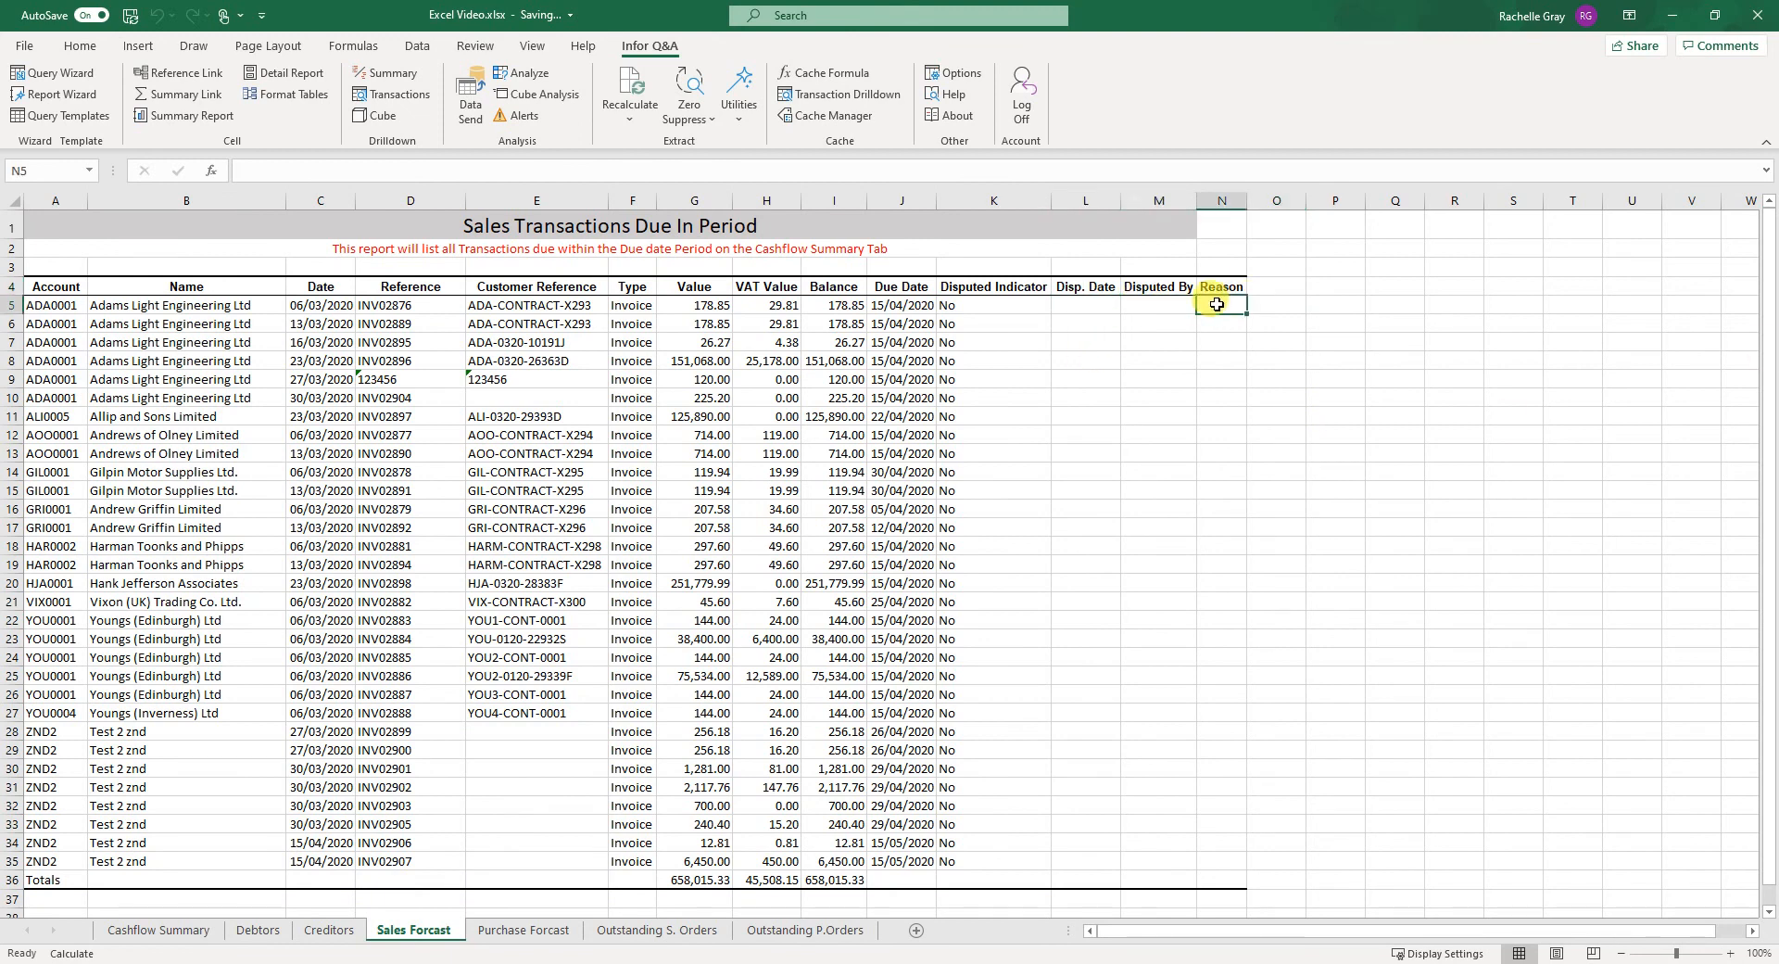